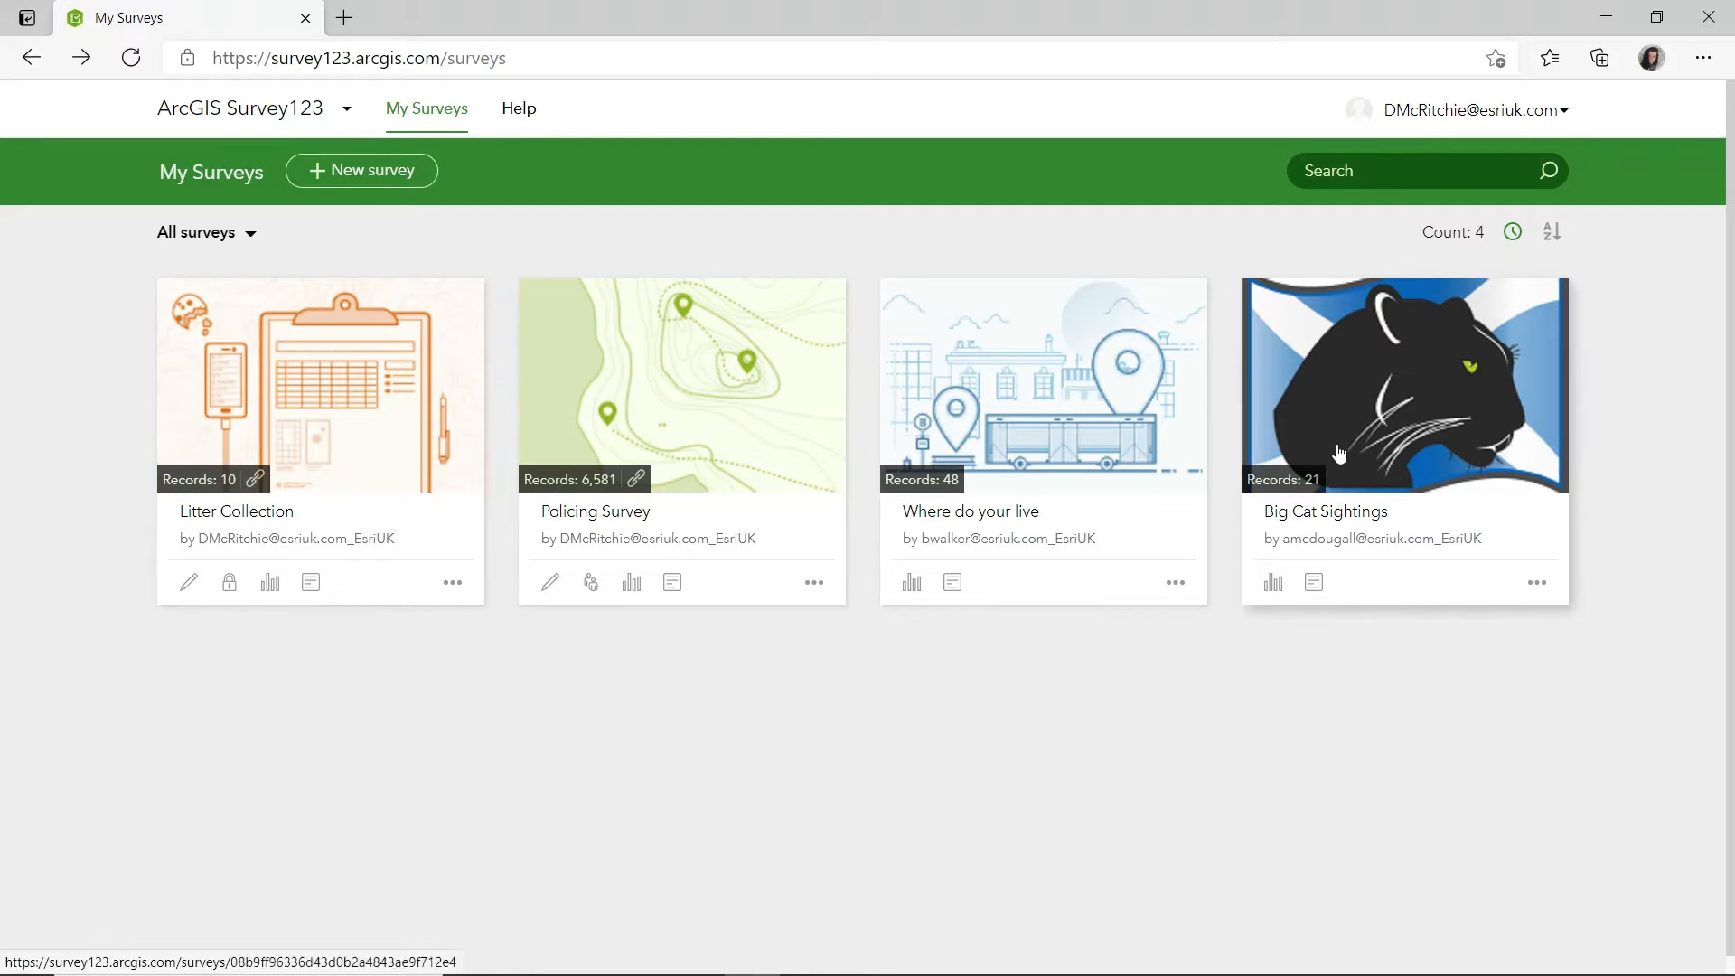
Start a new blank survey in the web designer and name it Plymouth Litter Collection.
left_click(366, 169)
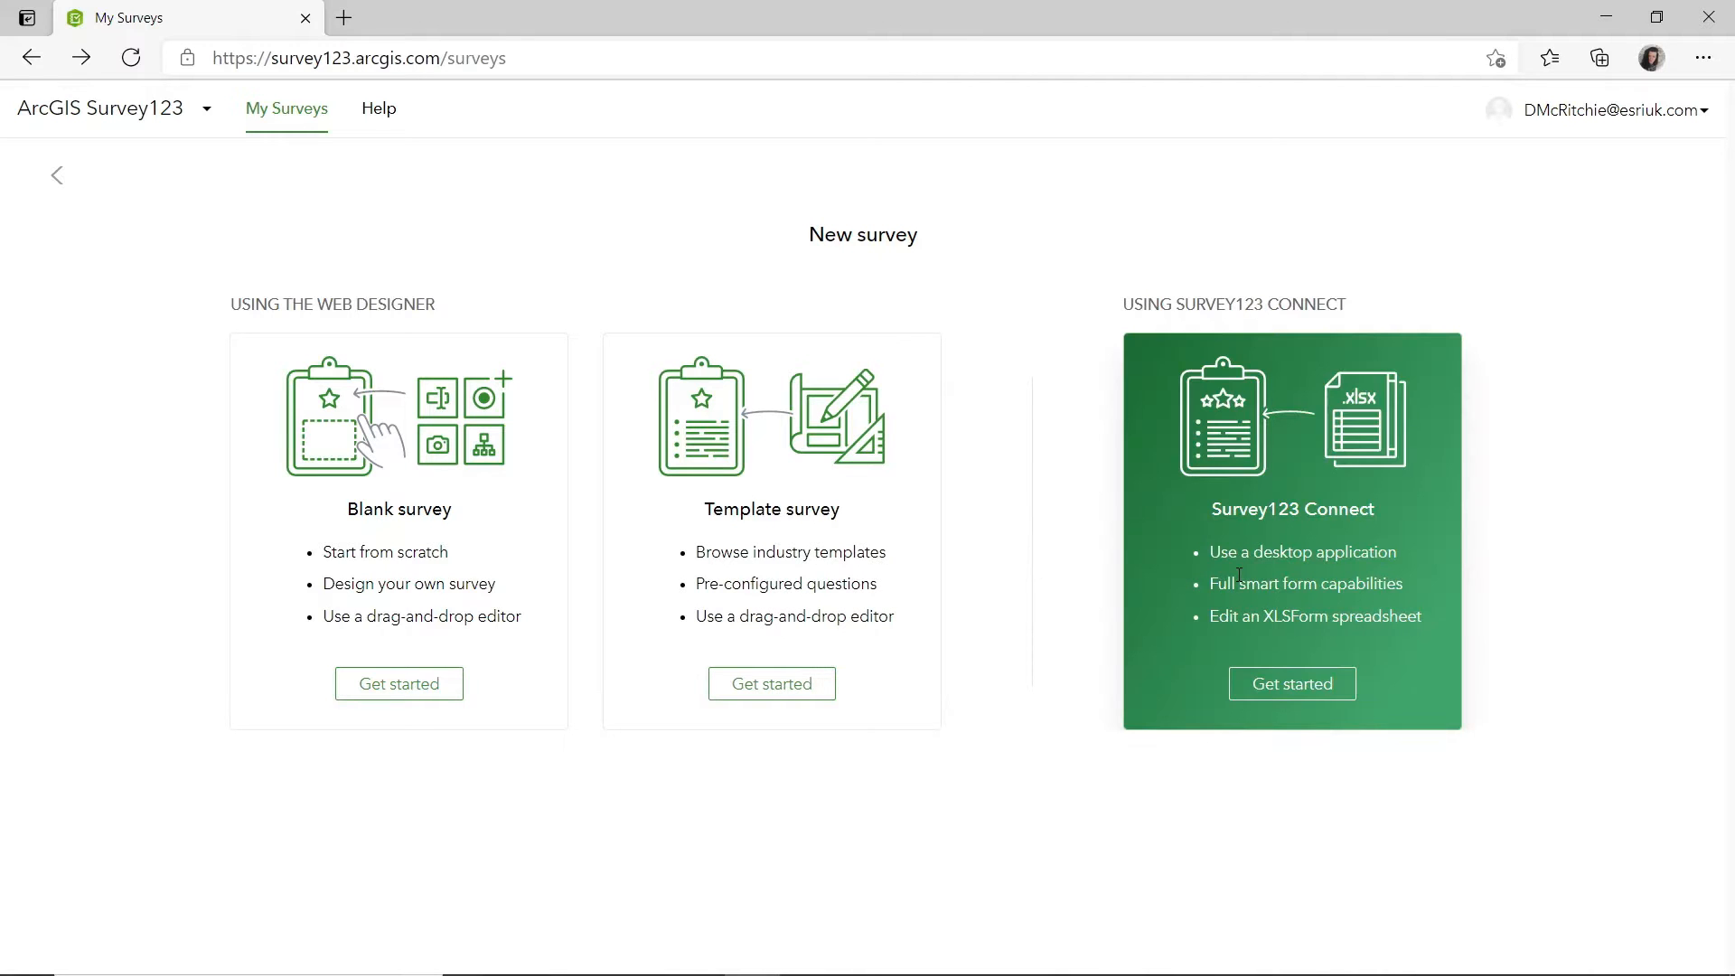
left_click(421, 686)
left_click(697, 482)
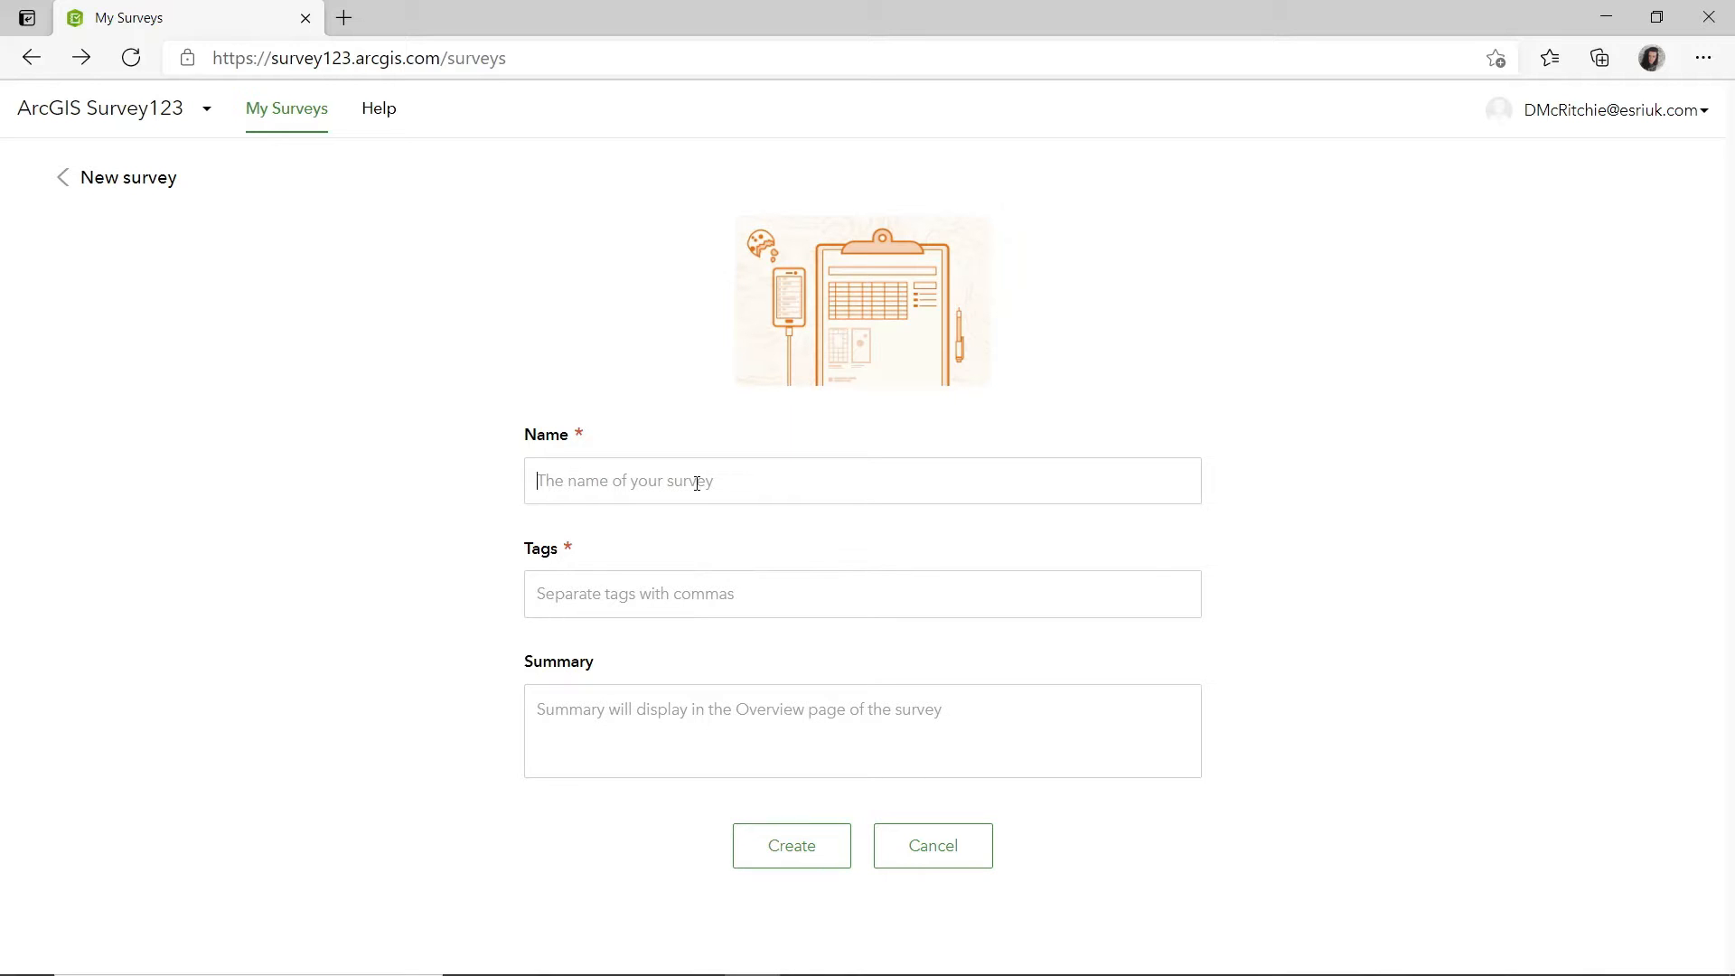
type("Plymouth Ll")
type("tter Coll")
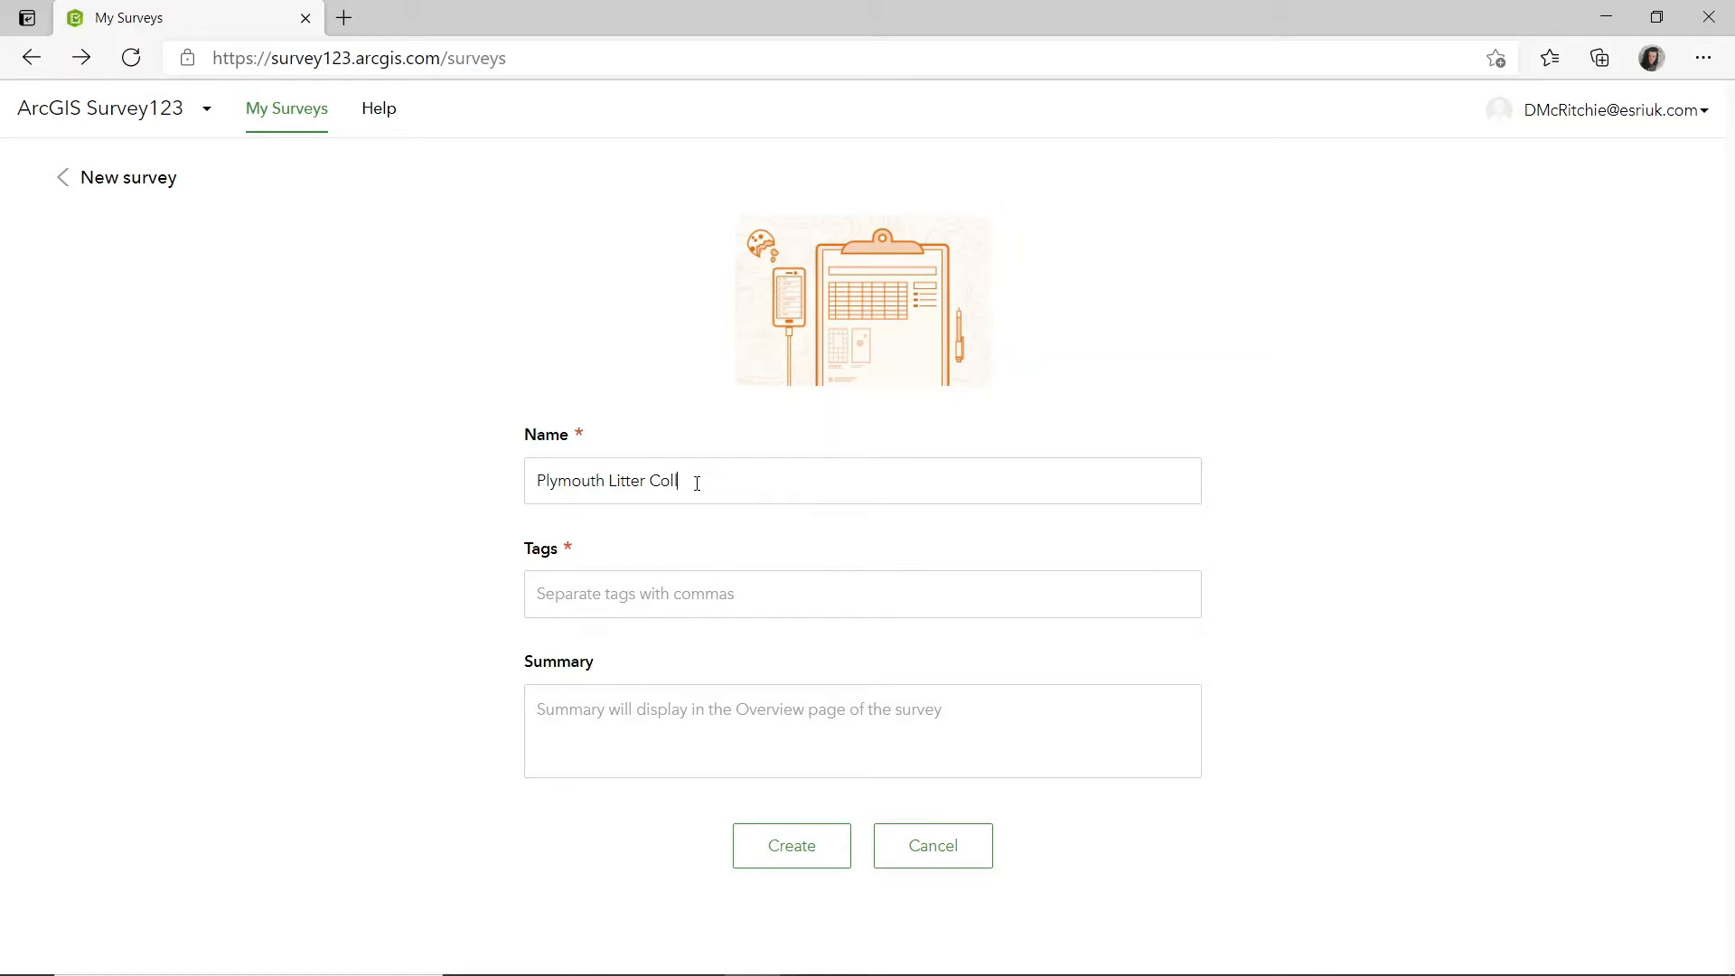
type("ectinon")
Tag the survey with "litter" and create it.
key("Tab")
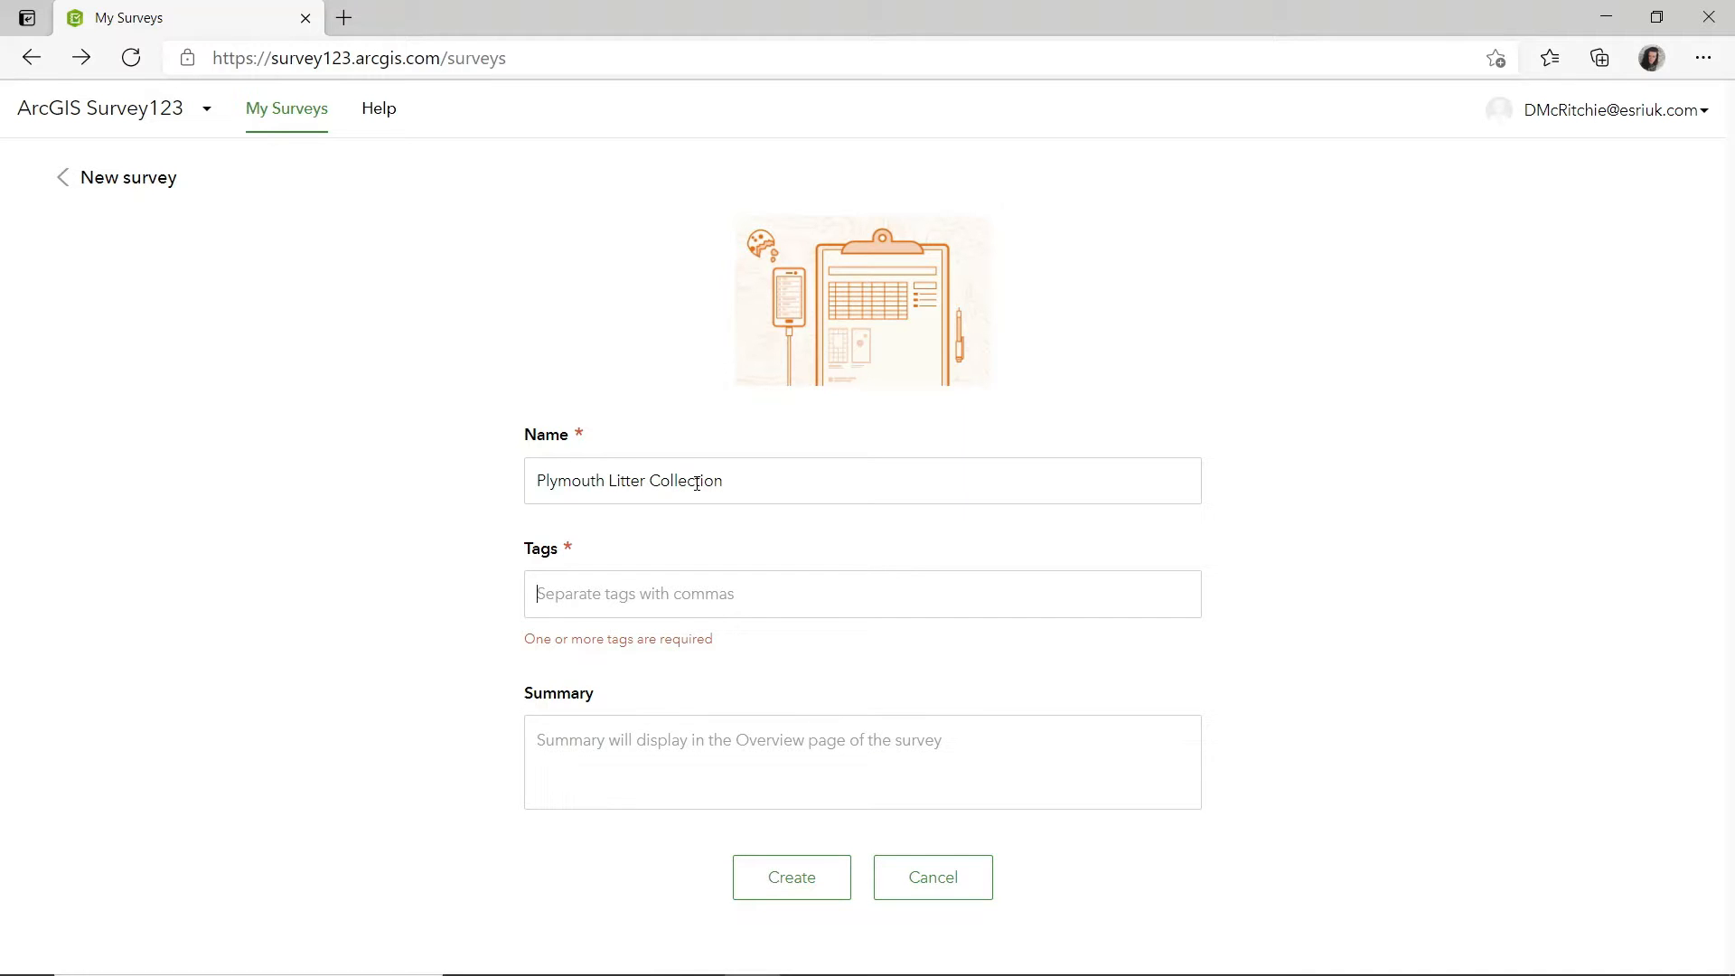
type("litter")
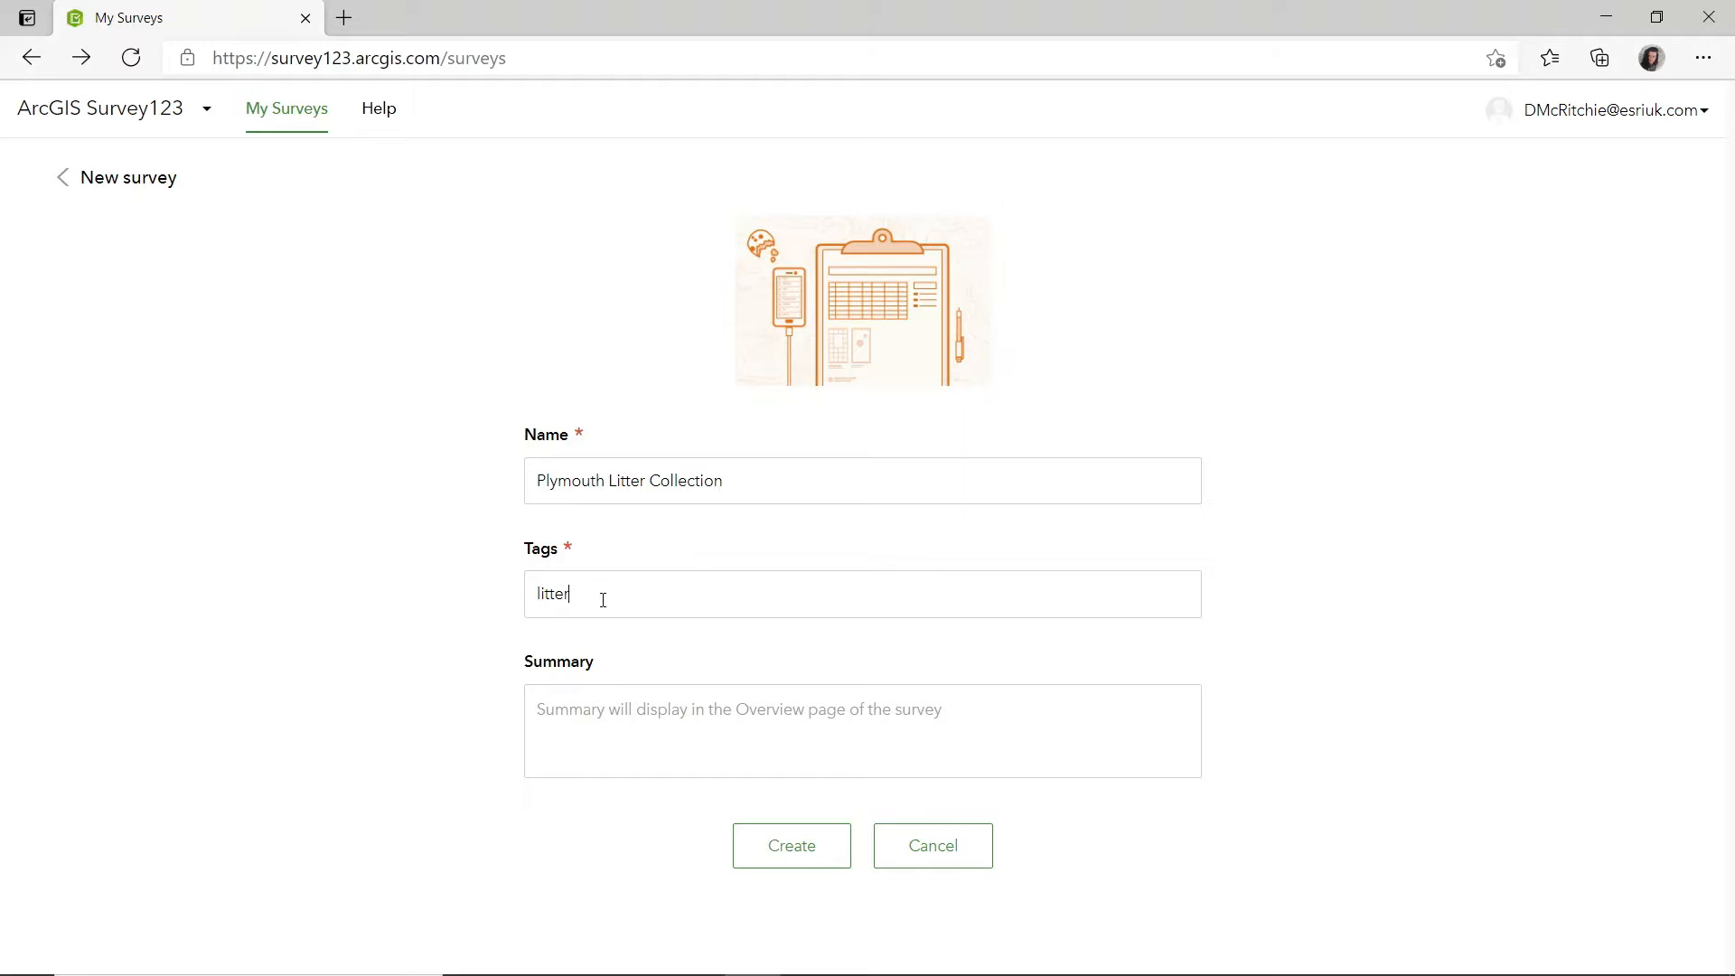
left_click(803, 845)
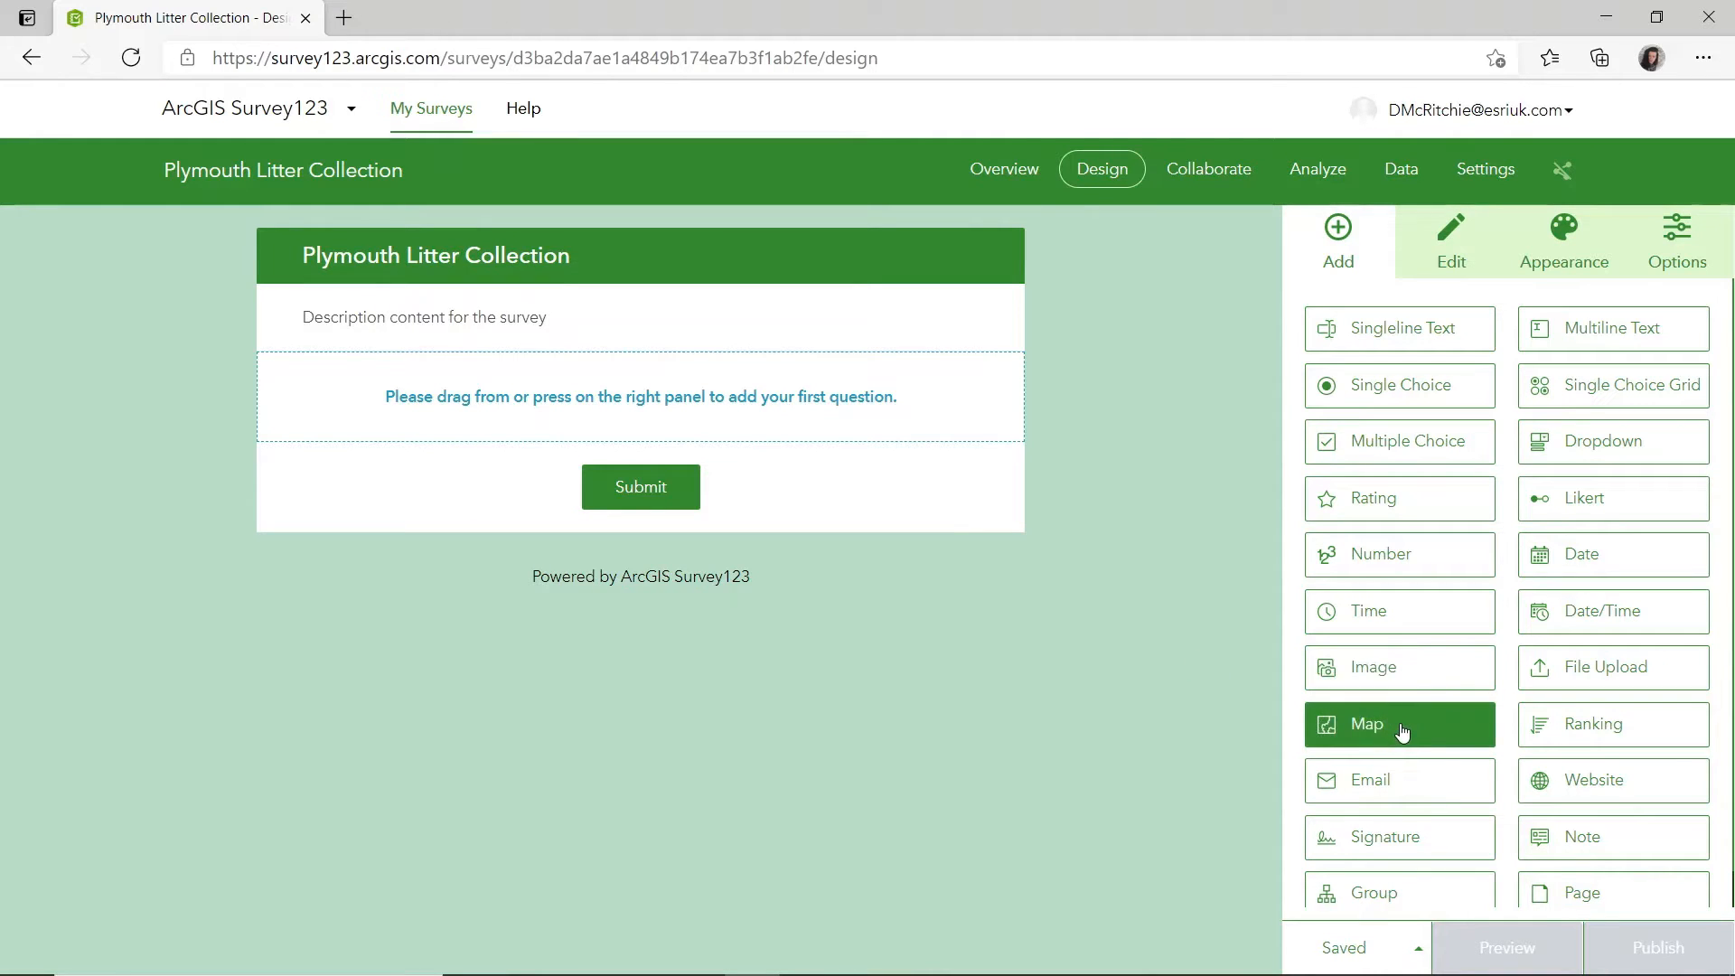
Add a map question to the empty survey and label it "Where did you do the litter pickup?".
left_click_drag(1347, 726, 652, 384)
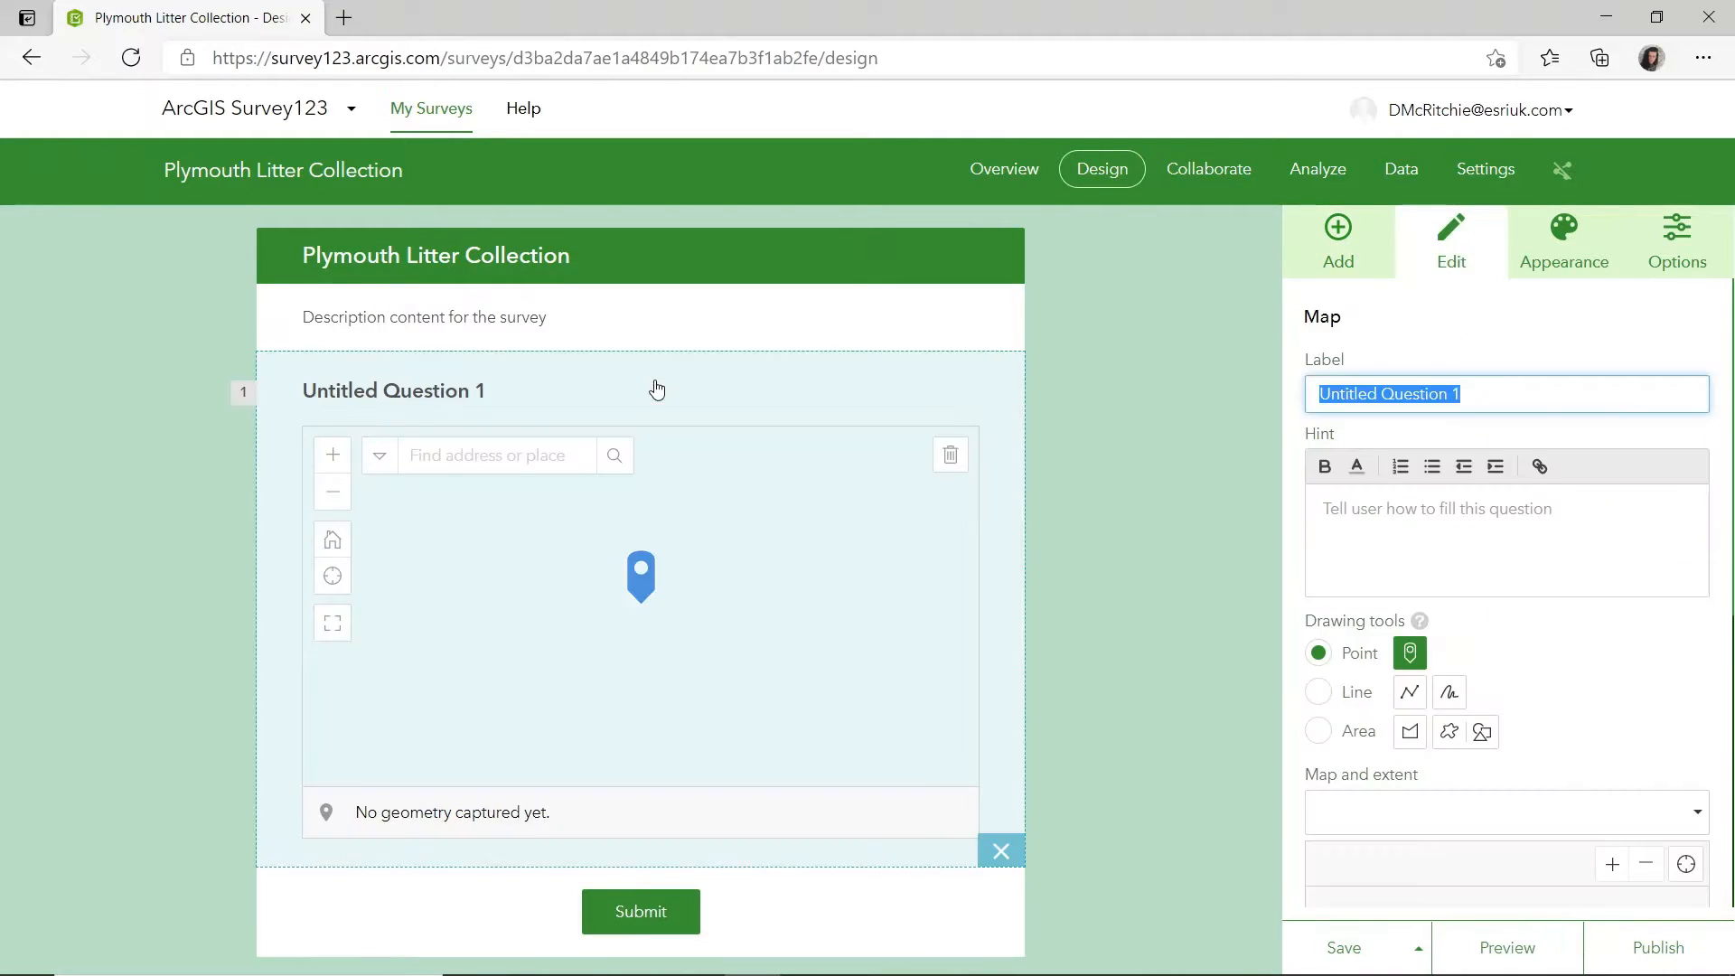
key("BackSpace")
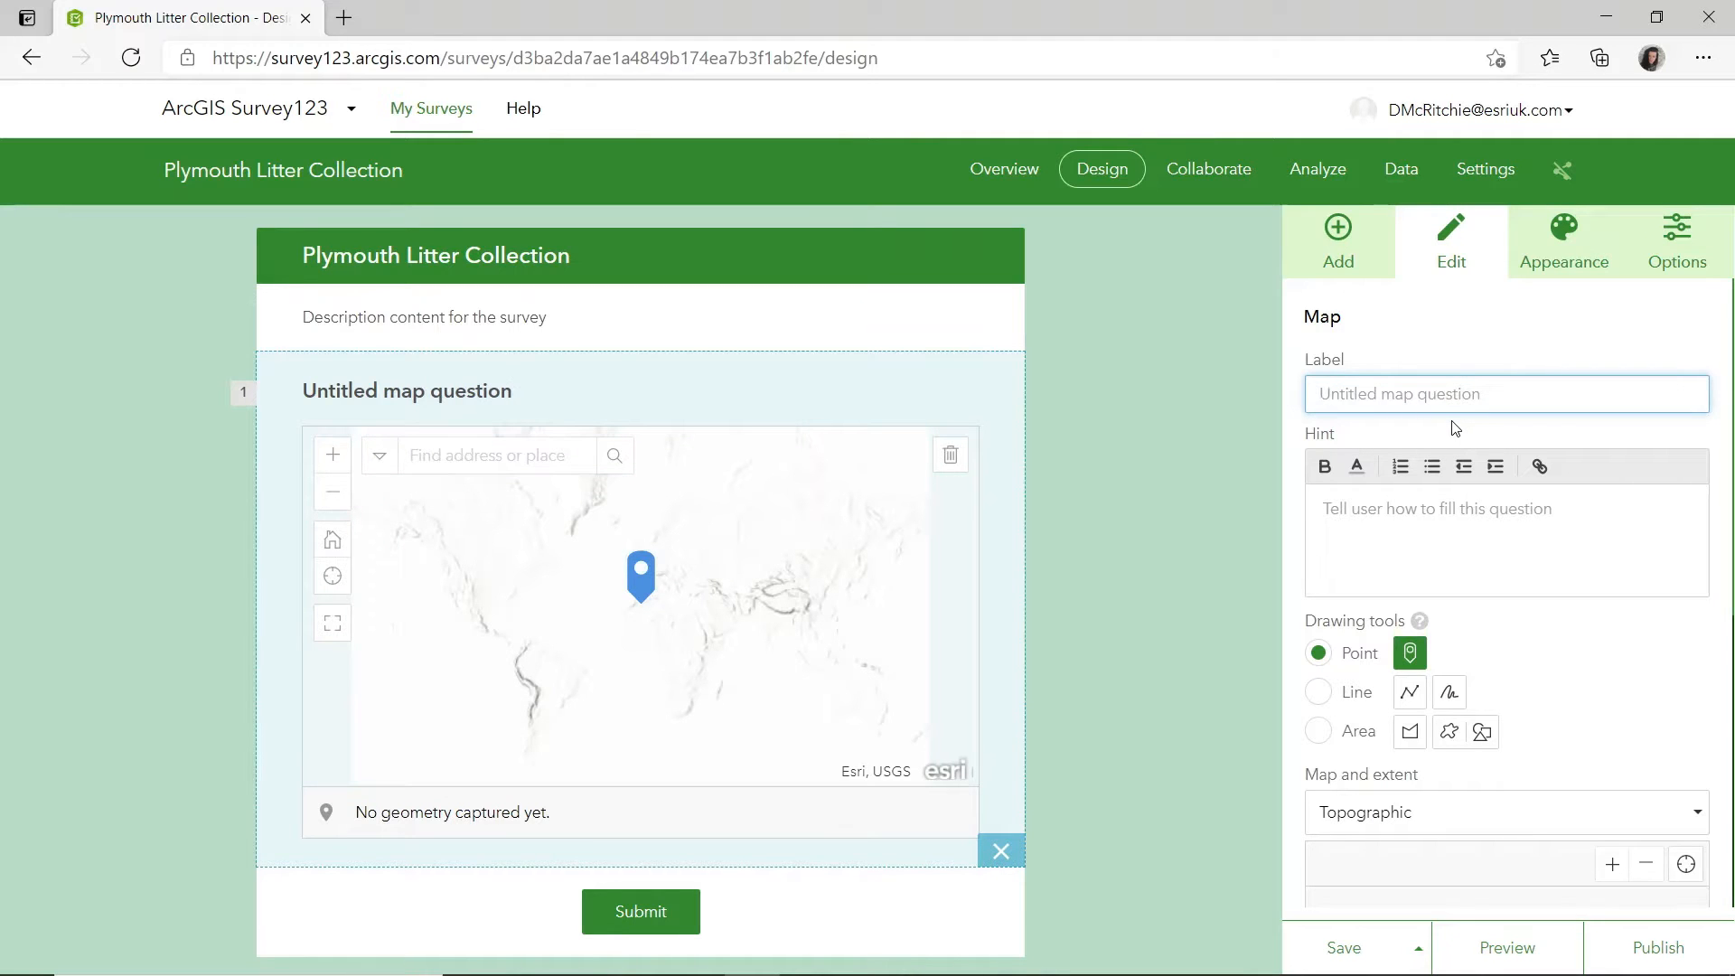
type("Where did ")
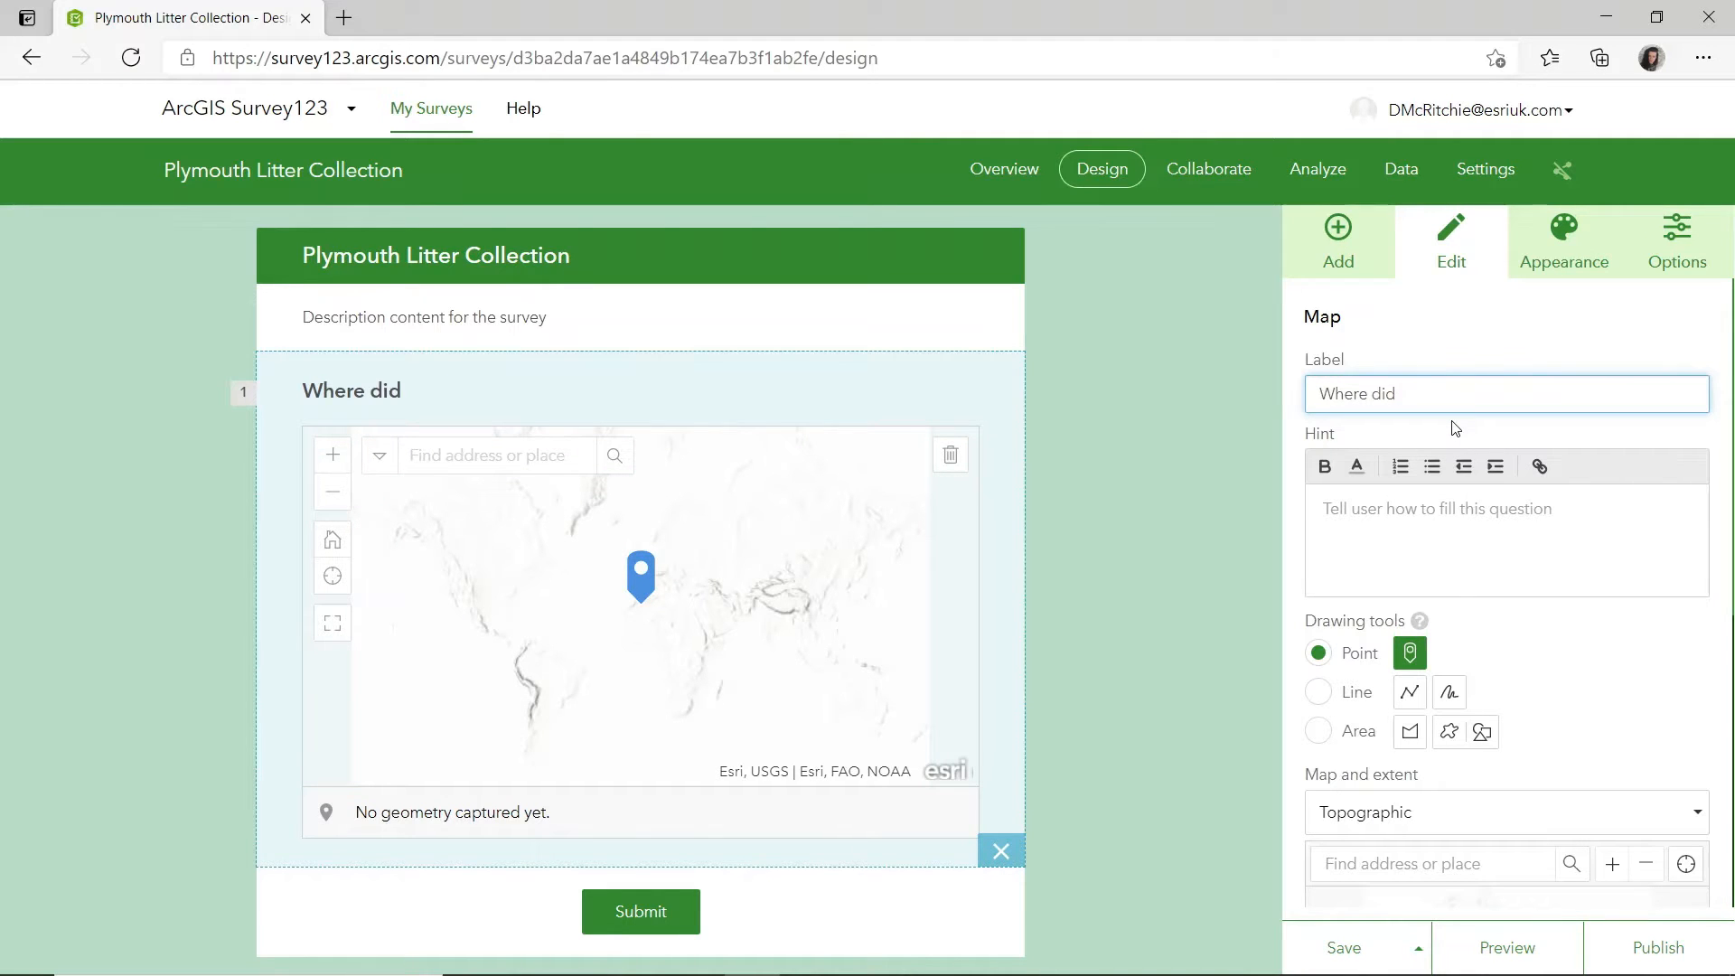
type("you dido")
key("BackSpace")
key("BackSpace")
key("BackSpace")
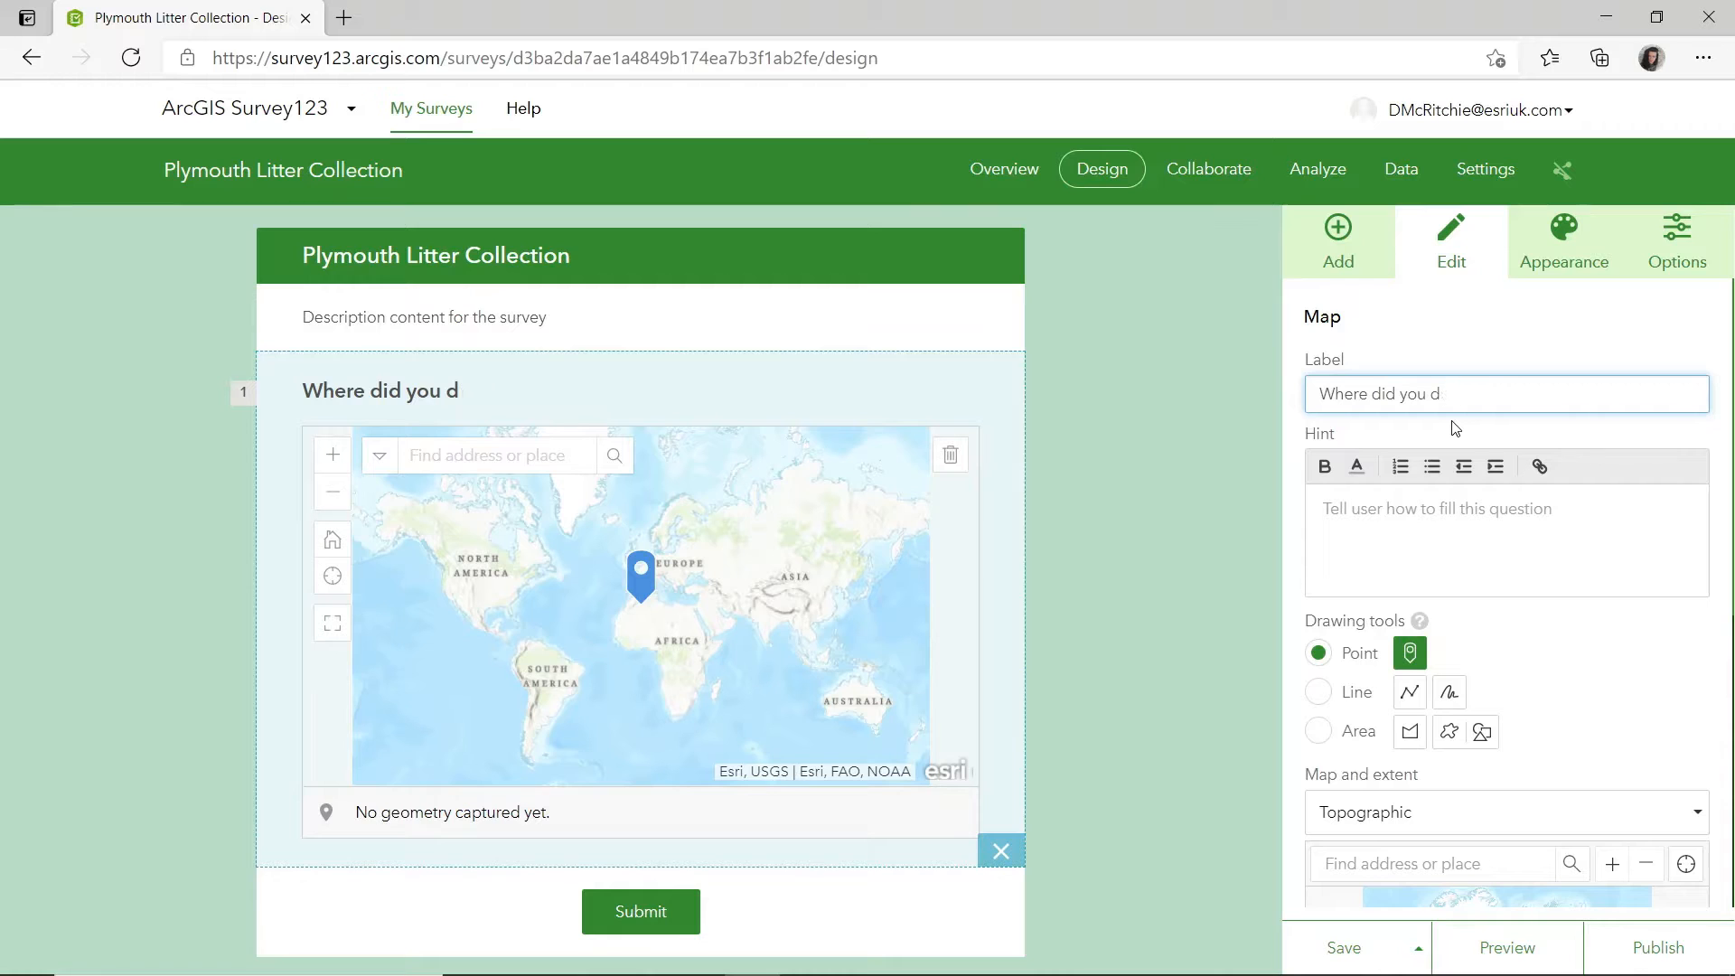
type("o the litter pick")
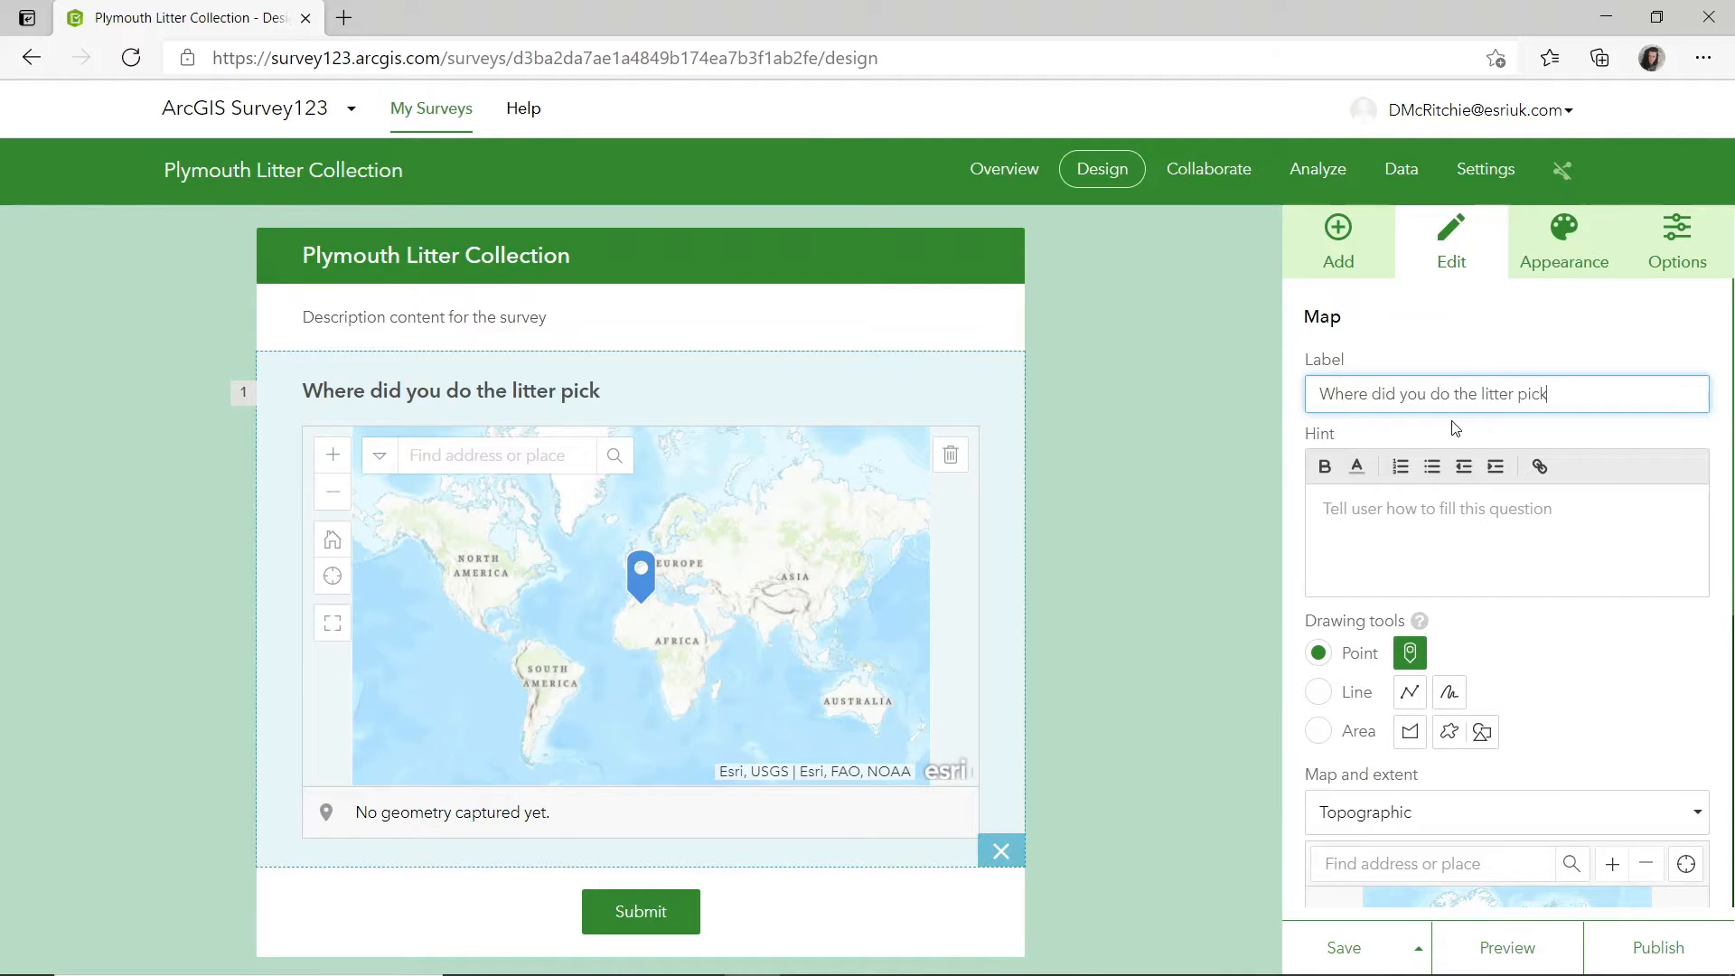
type("y")
key("BackSpace")
type("up?")
Set the map question's drawing tool to Area and its default extent to the coast around St John near Plymouth.
scroll(1489, 654, "down", 2)
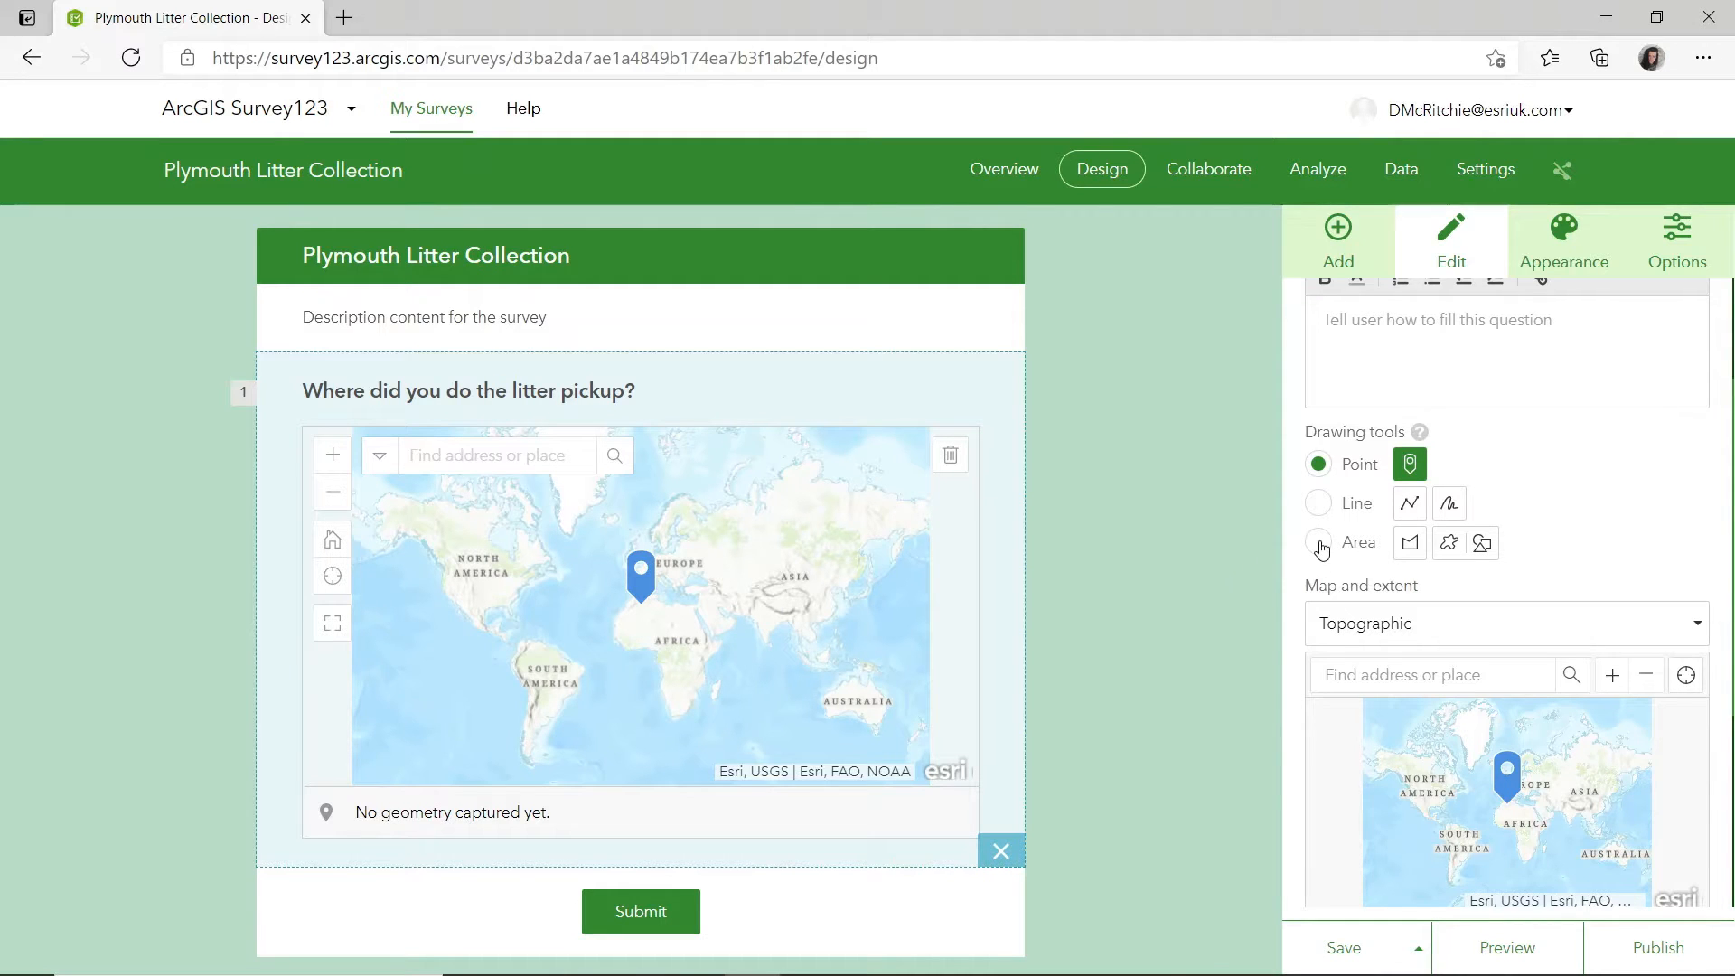
left_click(1319, 543)
scroll(1628, 526, "down", 3)
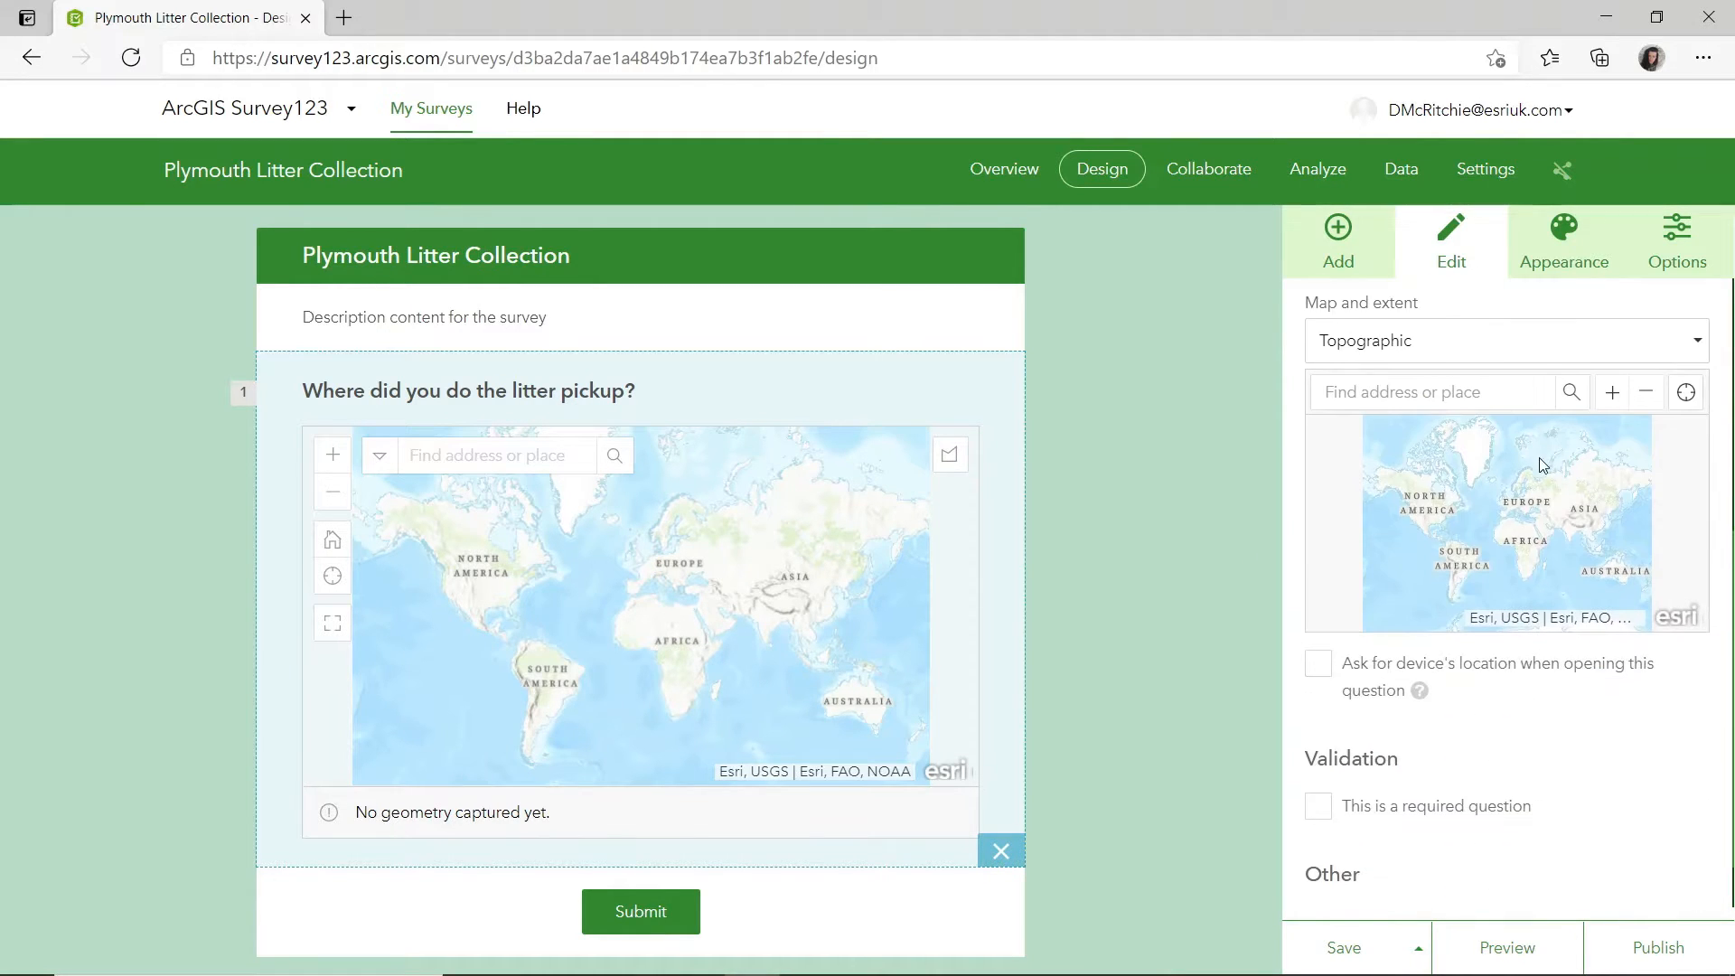
left_click(1611, 392)
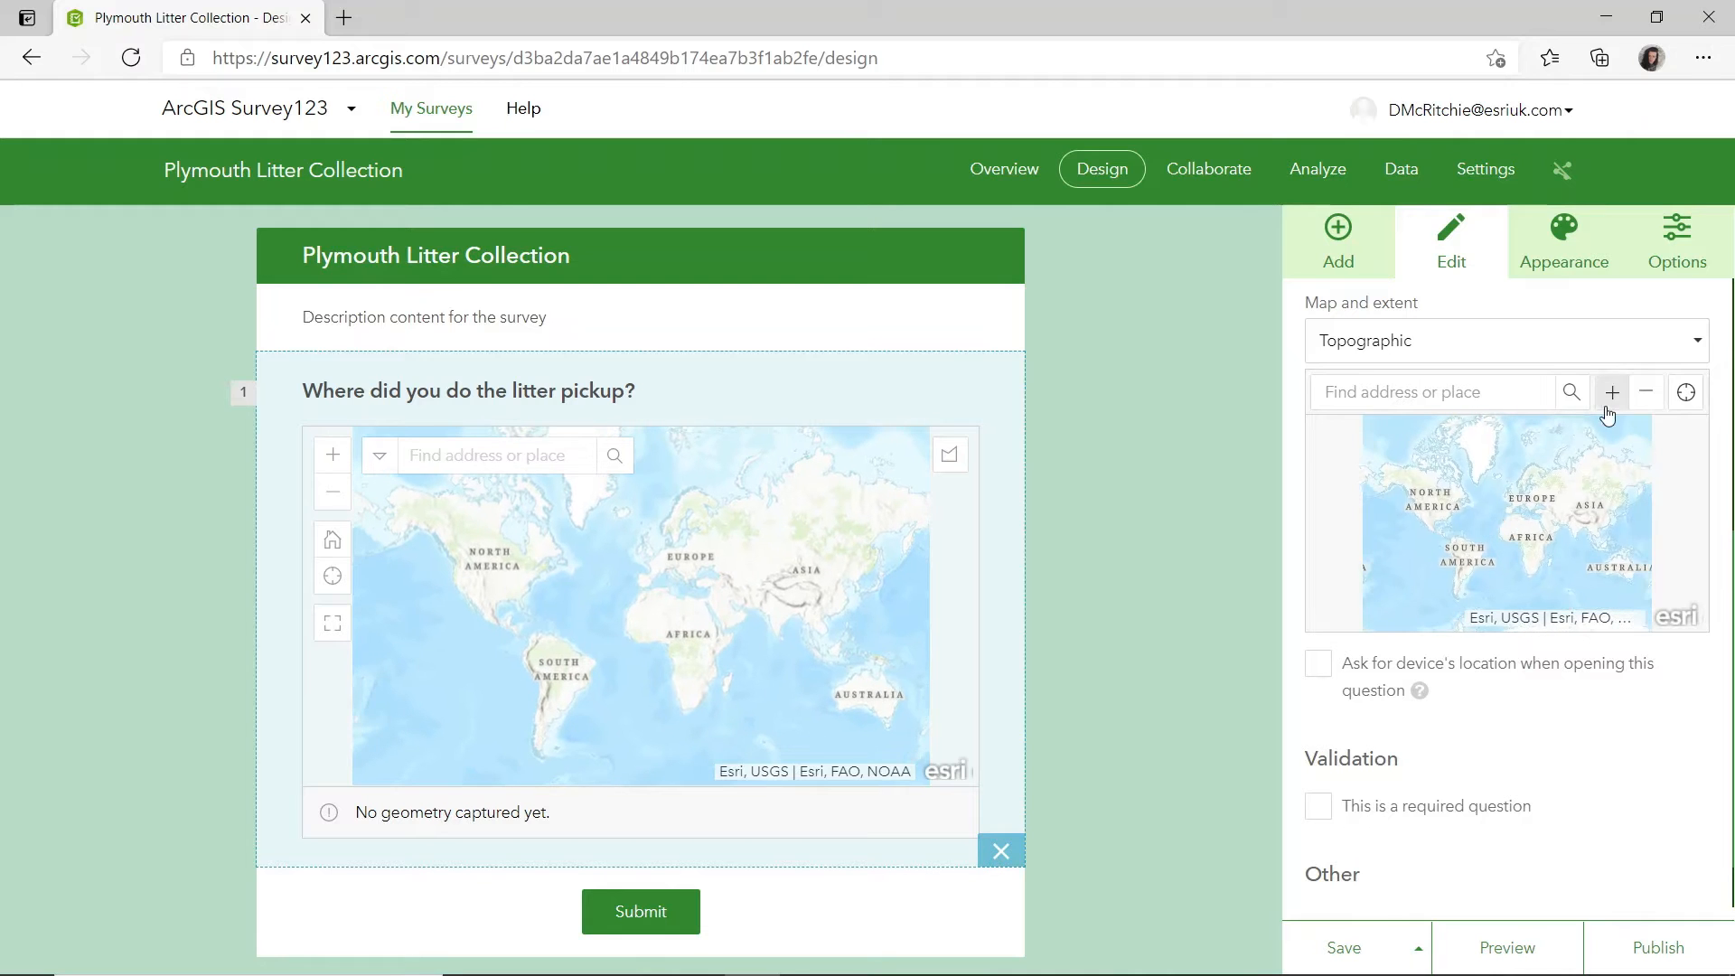
left_click(1611, 392)
left_click(1612, 392)
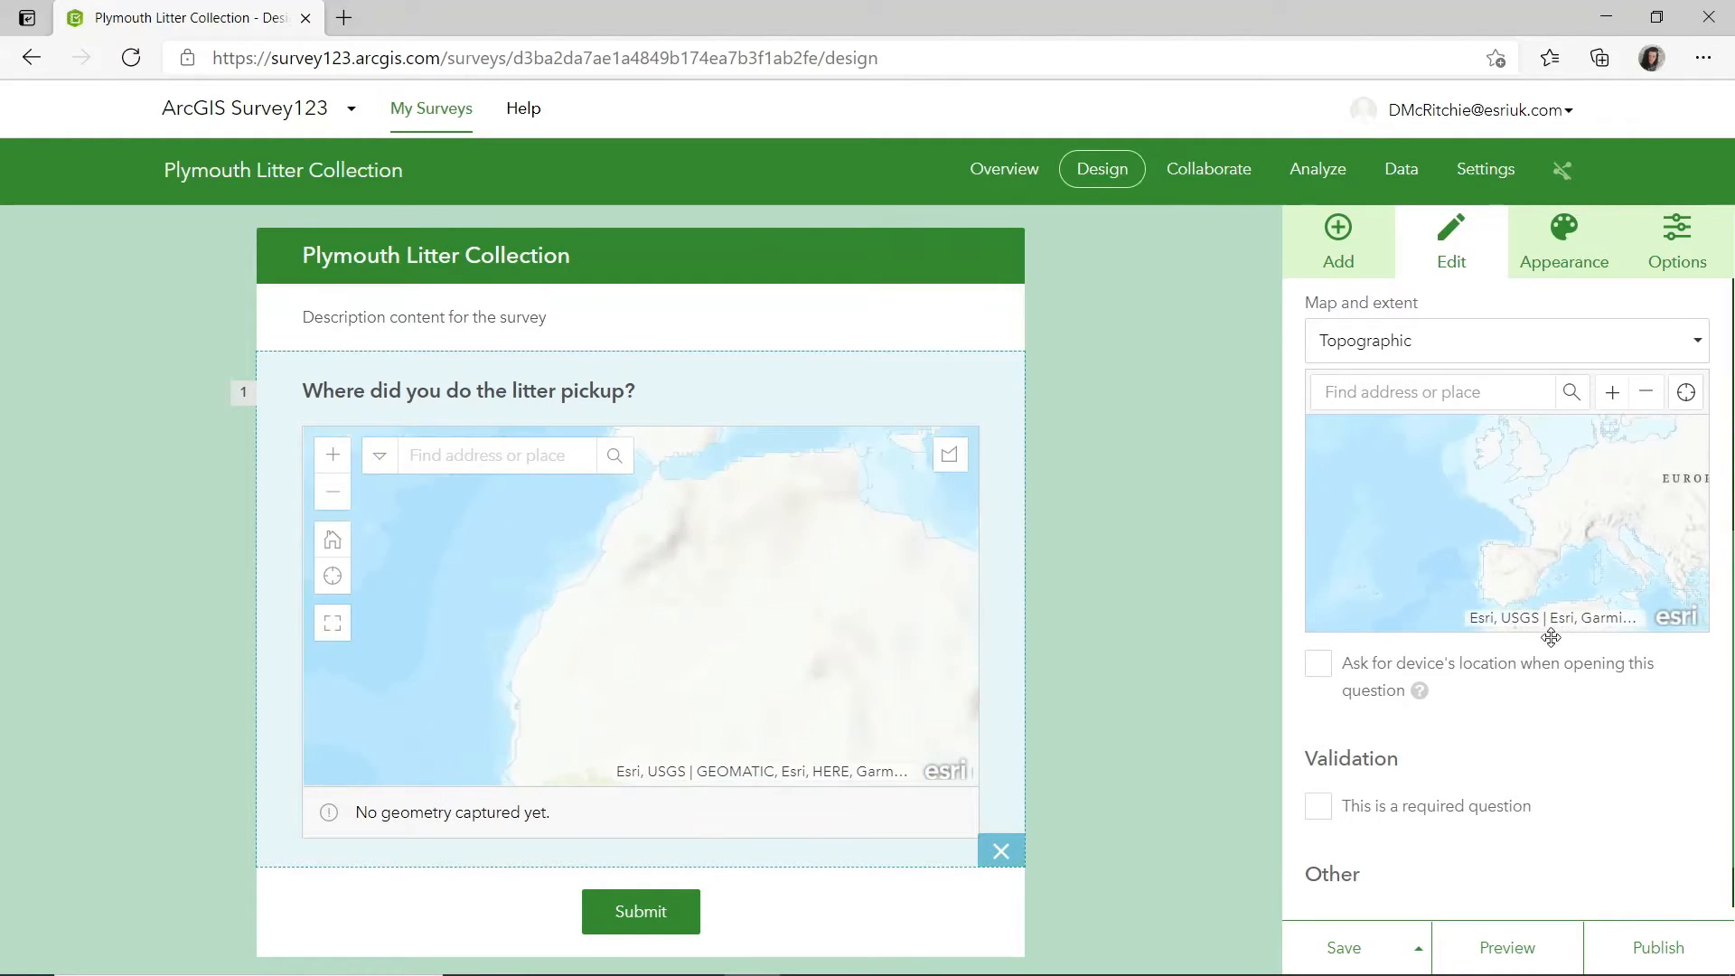
left_click(1612, 394)
left_click(1612, 396)
left_click(1612, 395)
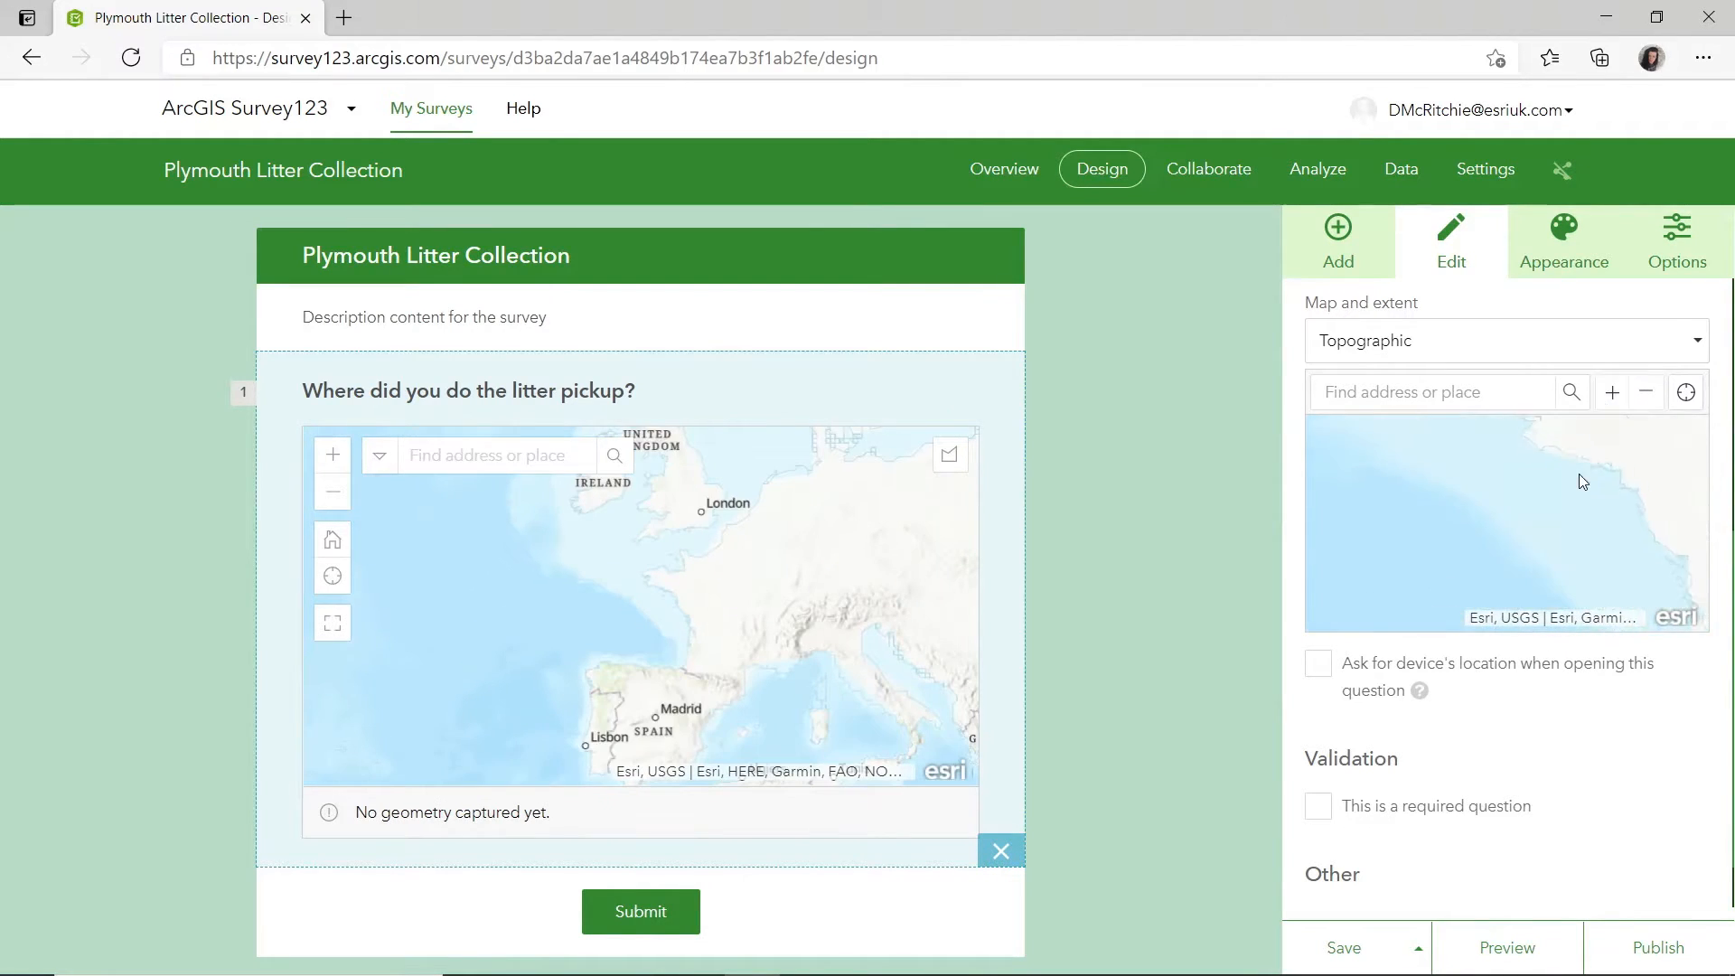
left_click_drag(1579, 476, 1568, 614)
left_click_drag(1549, 525, 1559, 604)
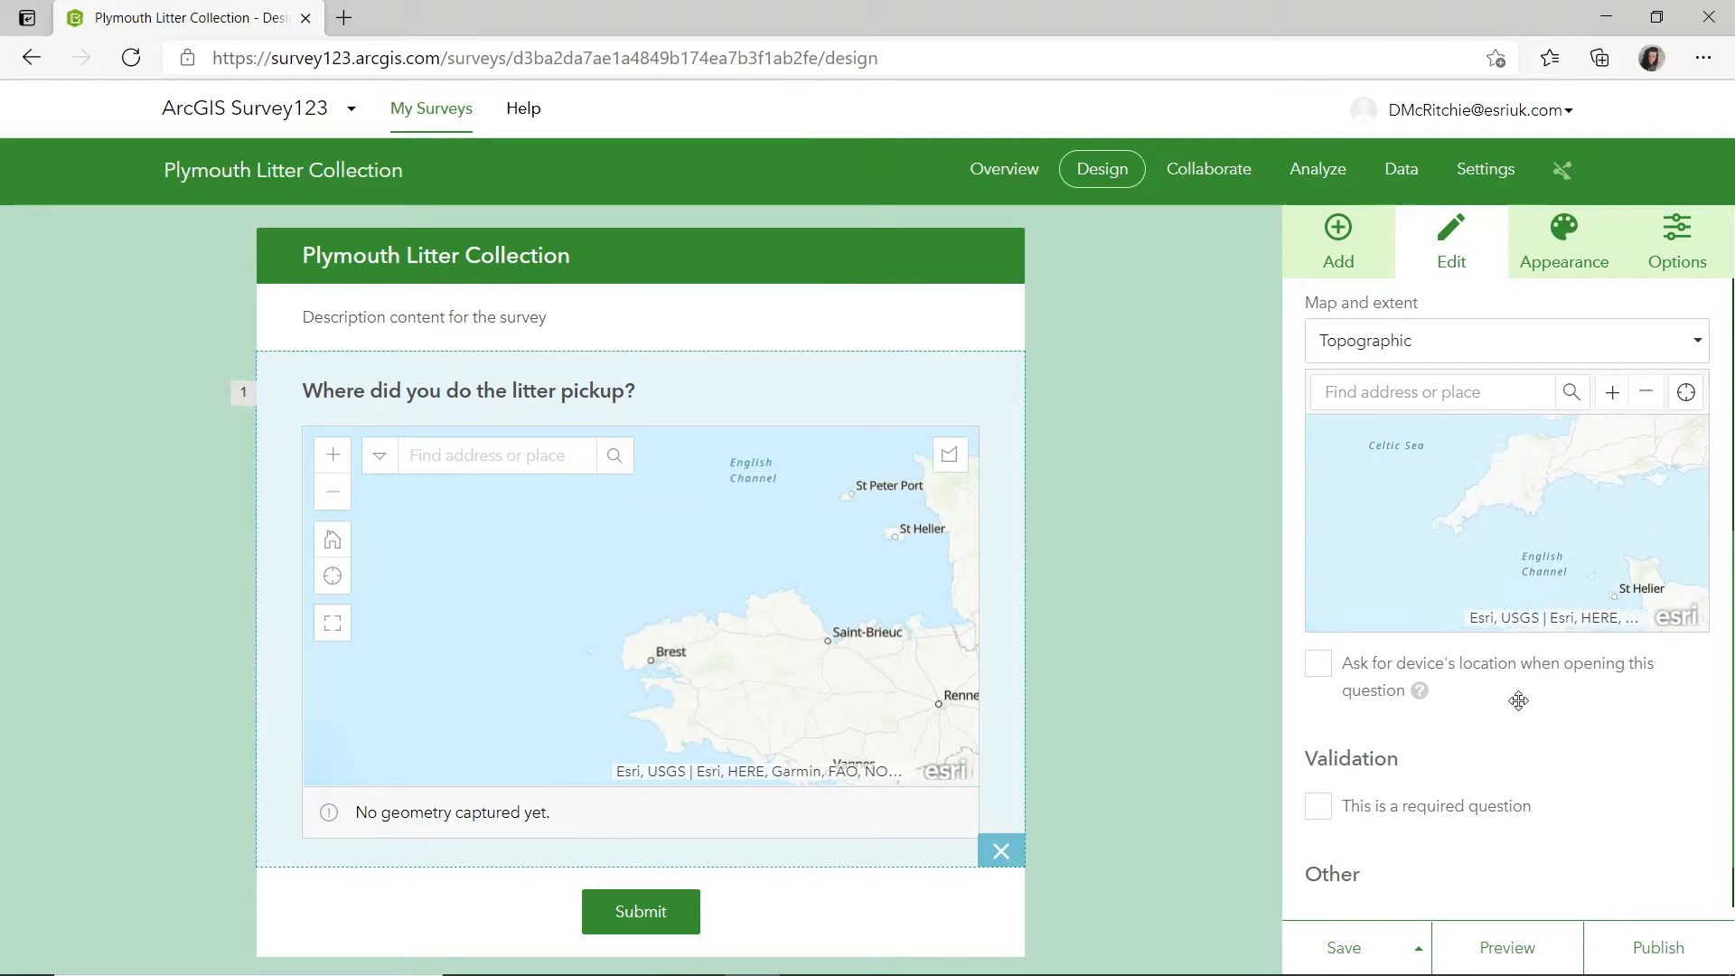
left_click(1612, 392)
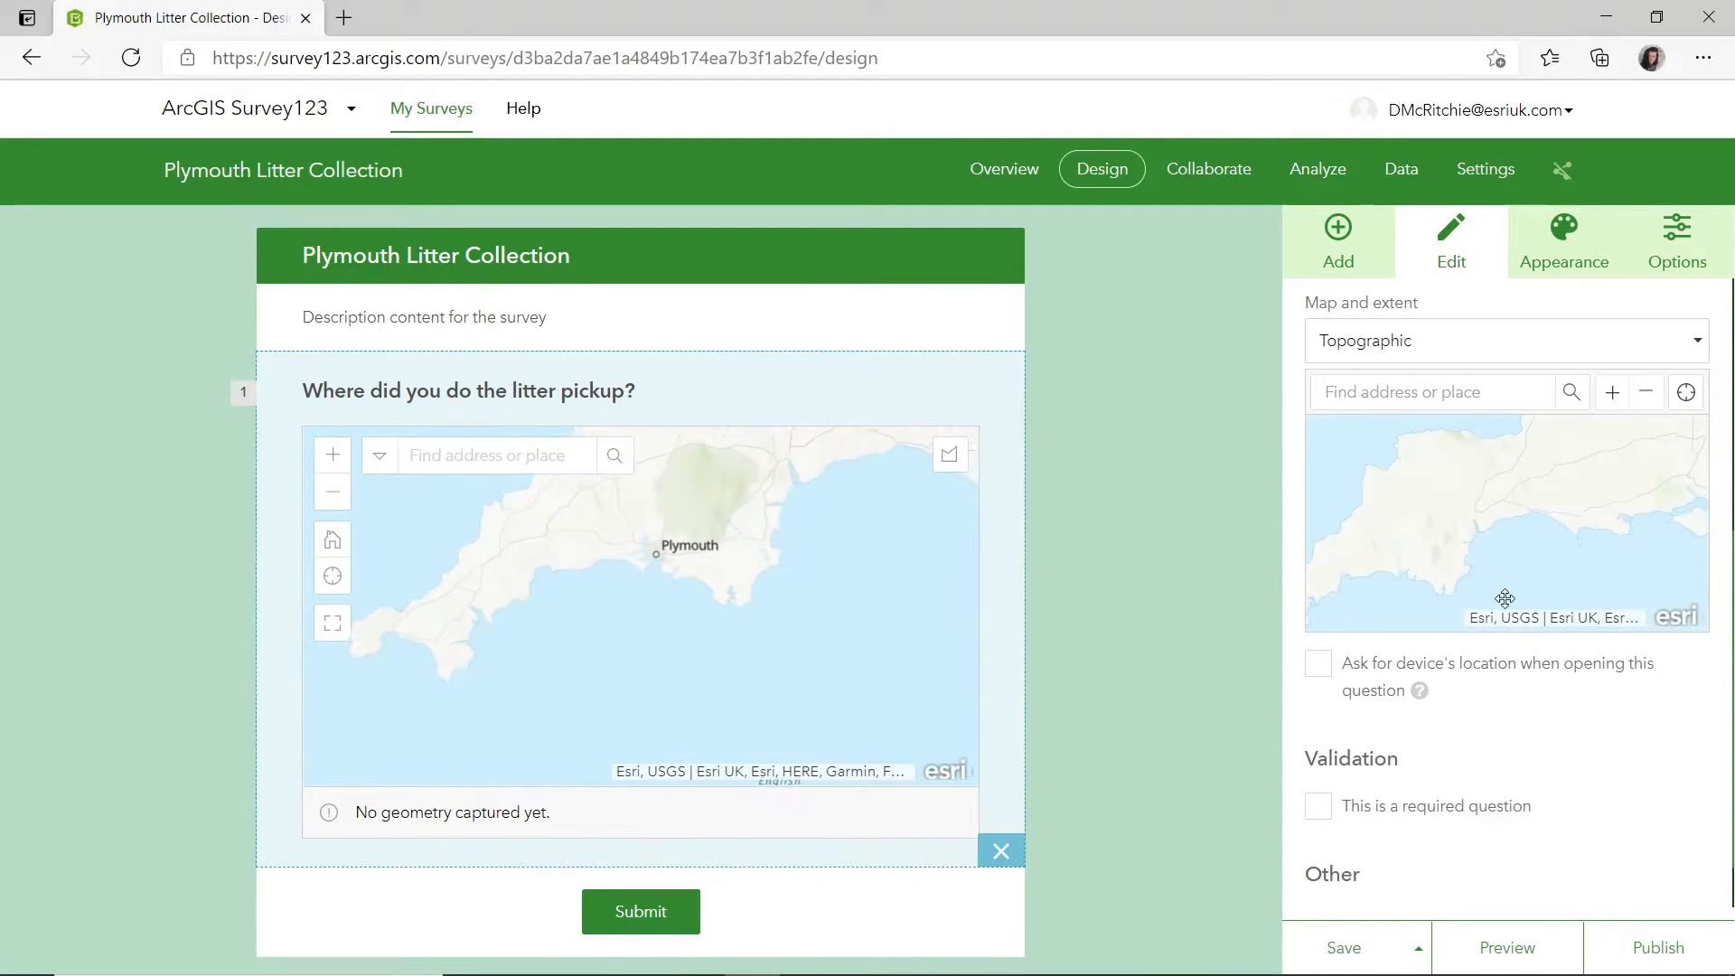
left_click(1613, 394)
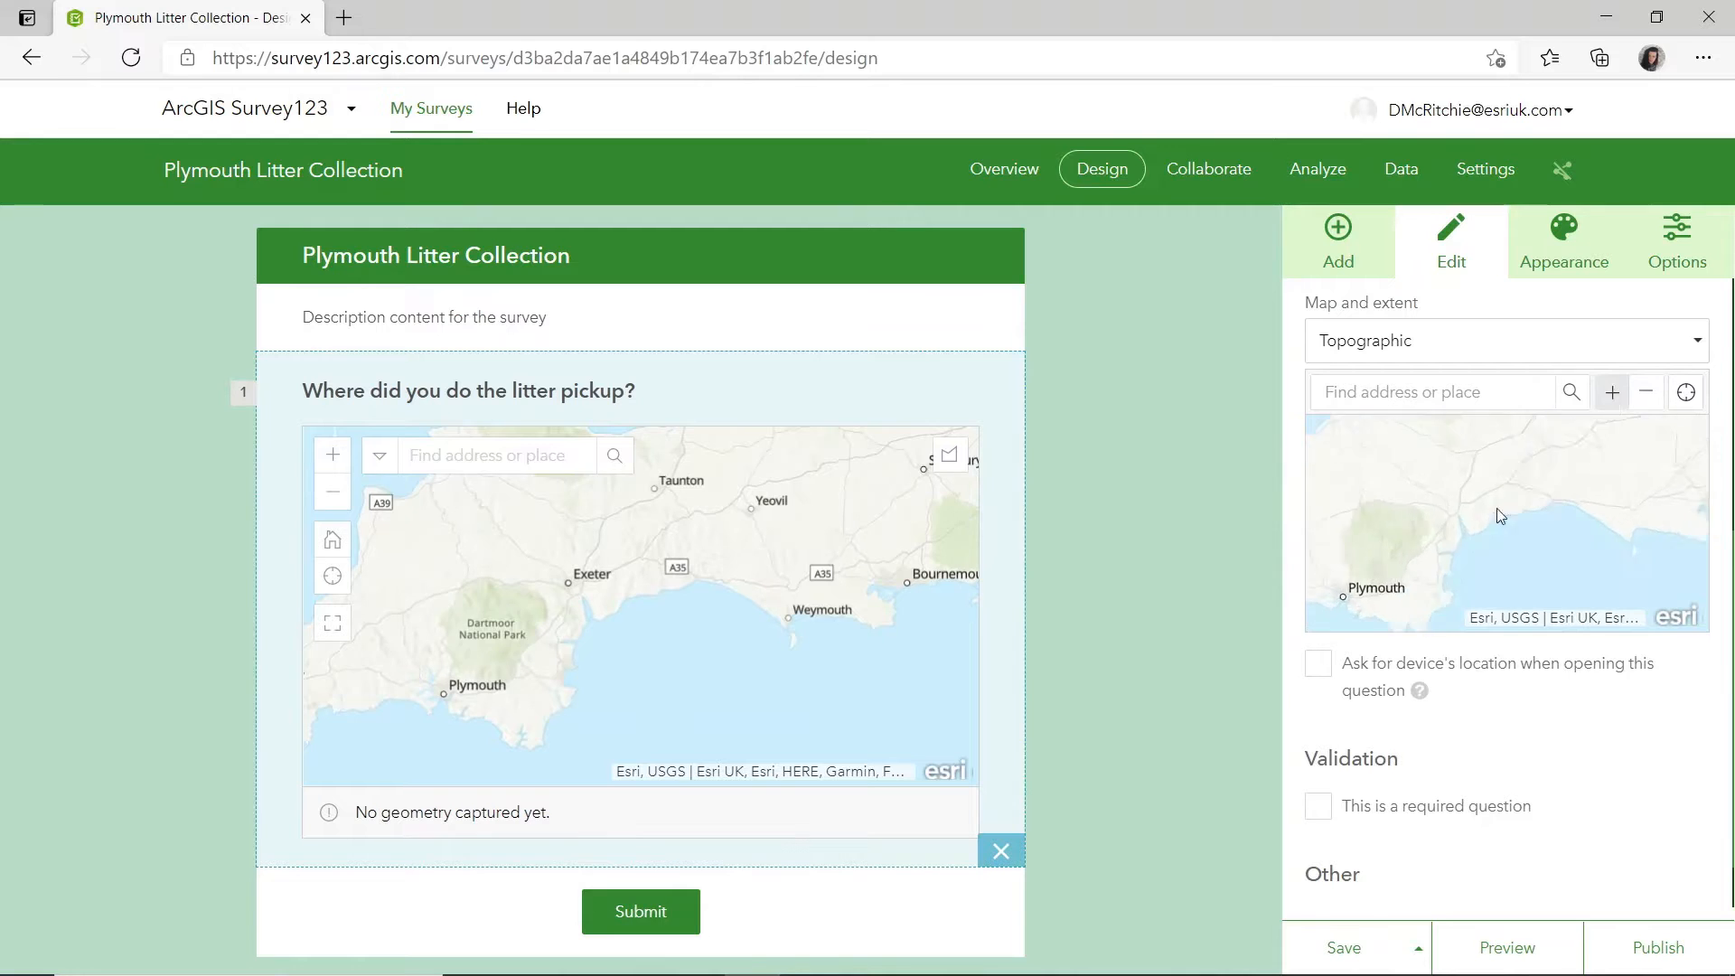
left_click(1613, 394)
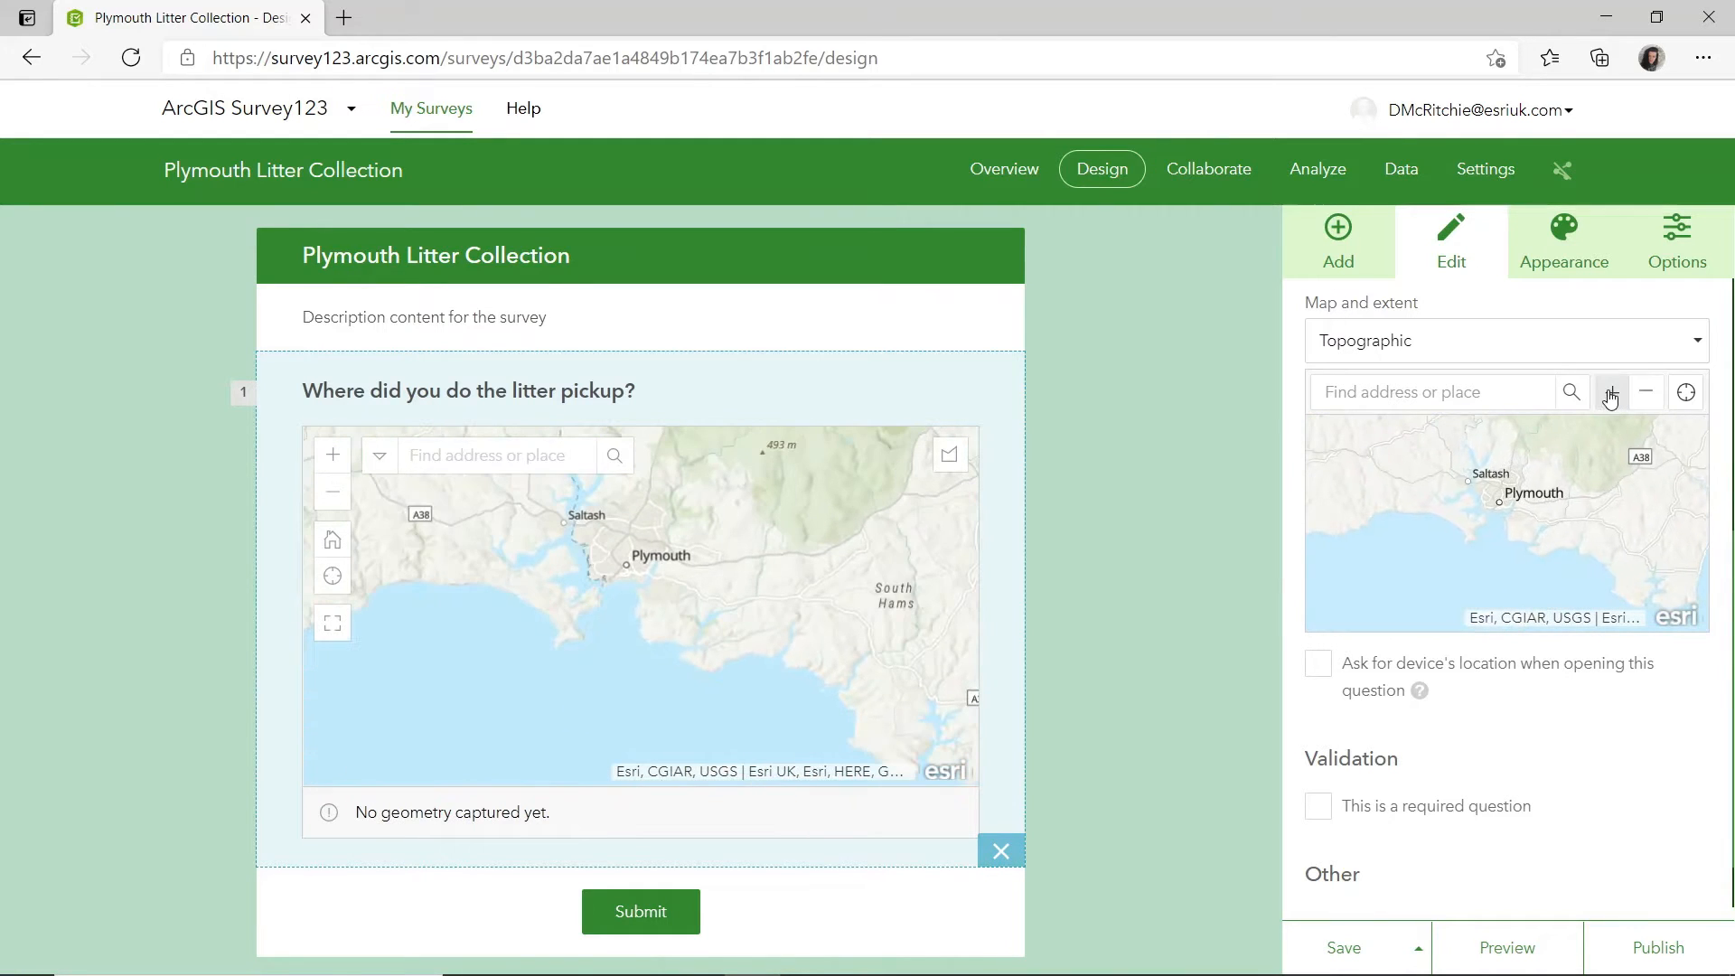
left_click(1614, 394)
left_click_drag(1434, 535, 1648, 549)
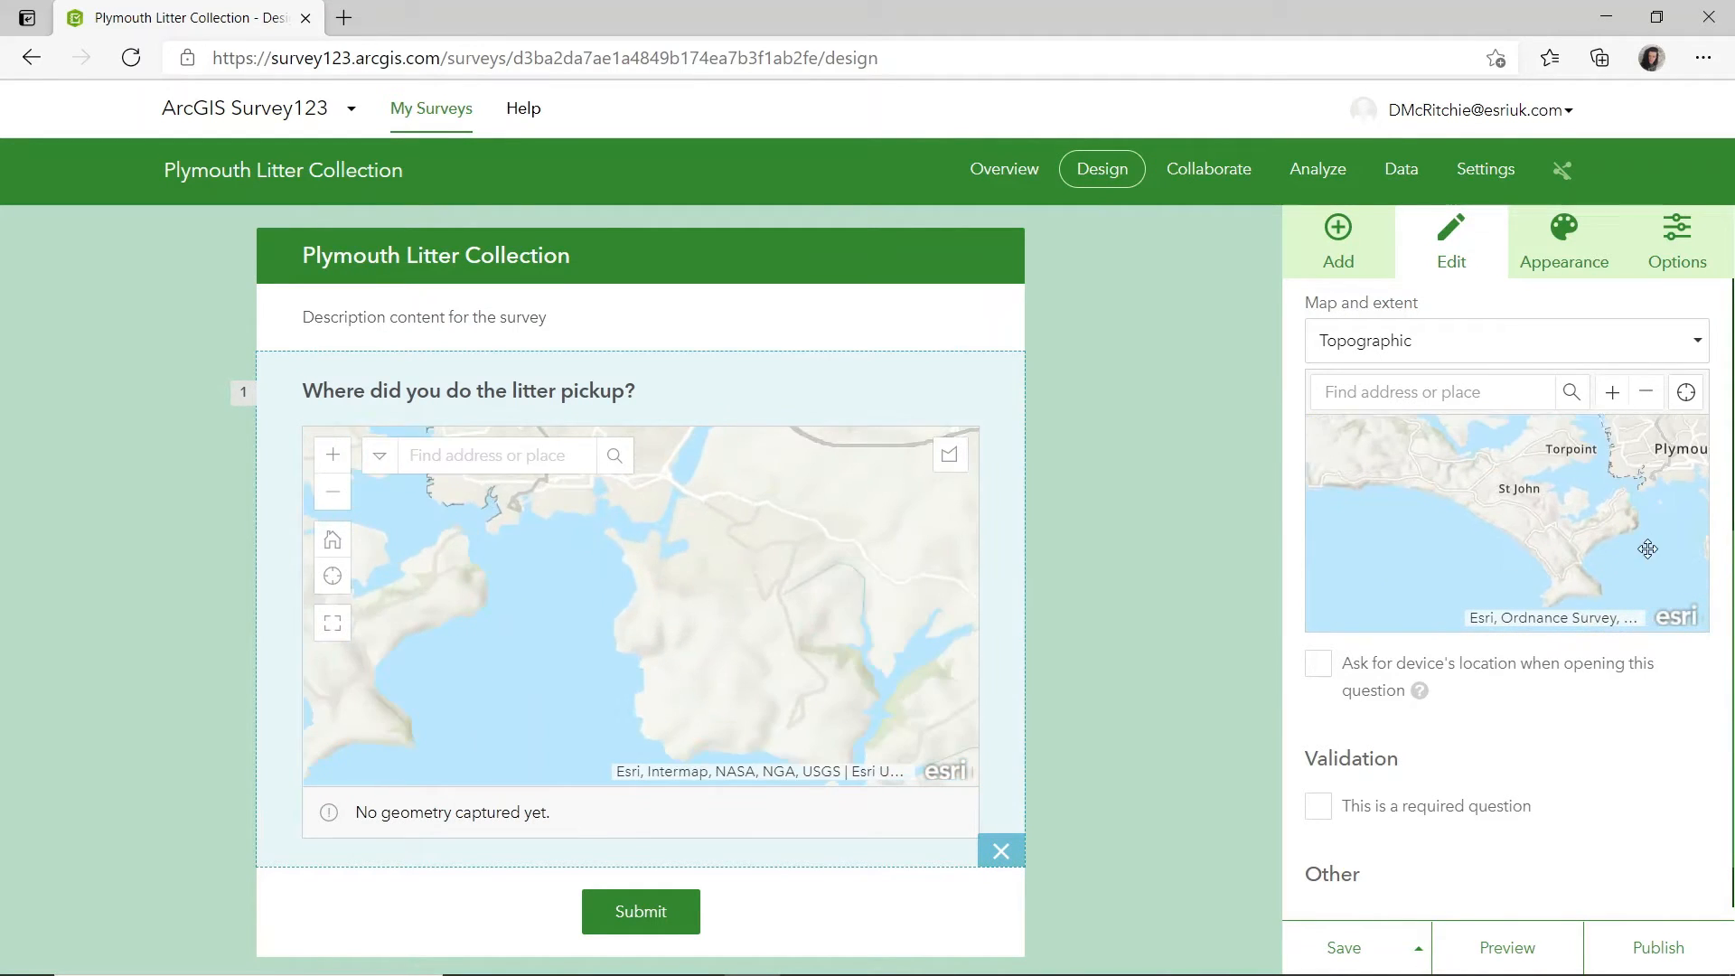
left_click(1612, 393)
Change the map question's basemap to GB Topographic and have it ask for the device's location when opening.
left_click(1496, 352)
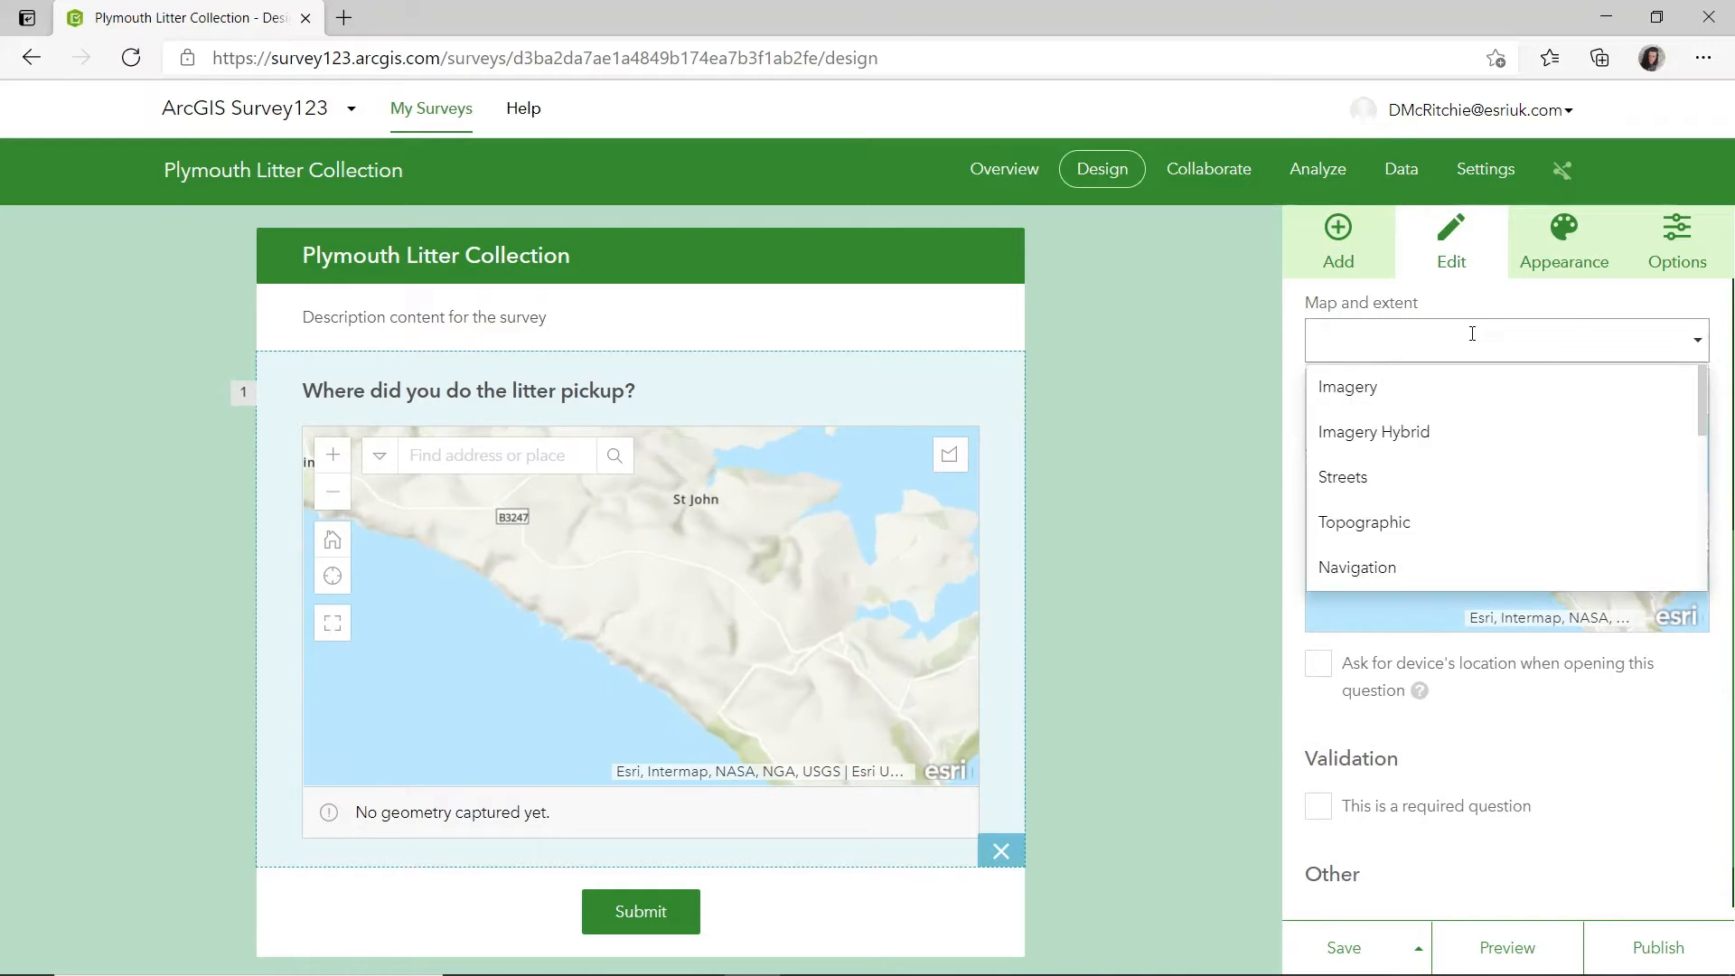
scroll(1410, 552, "down", 3)
scroll(1403, 541, "down", 4)
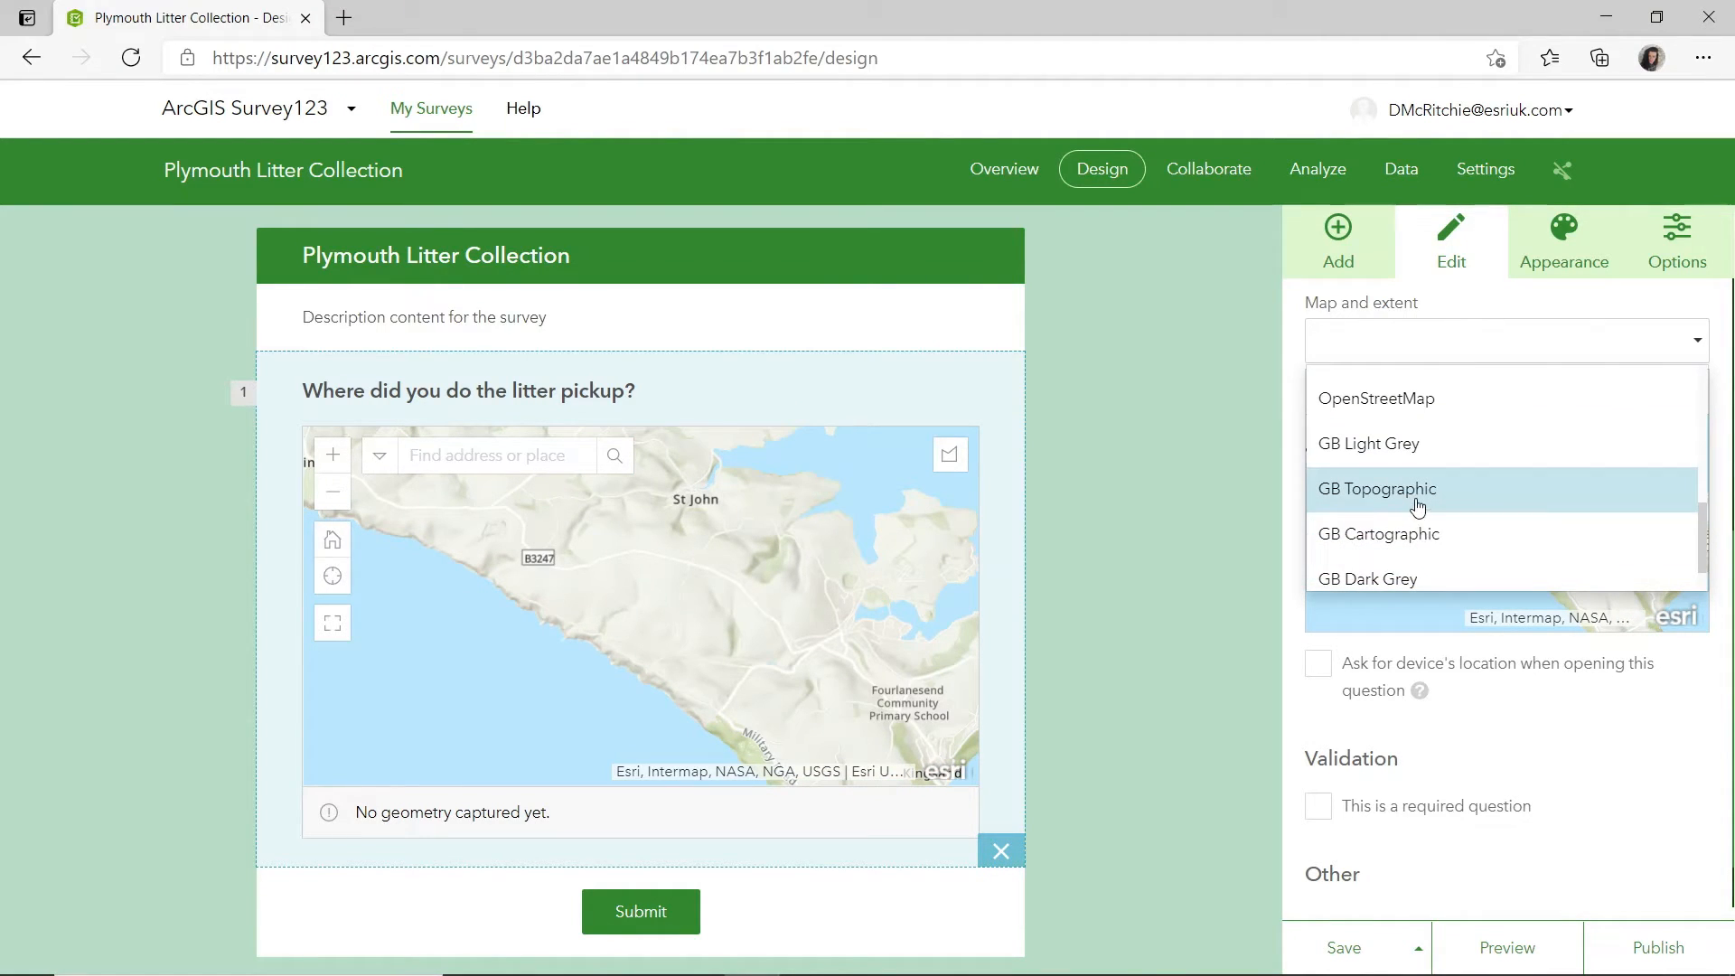
left_click(1418, 499)
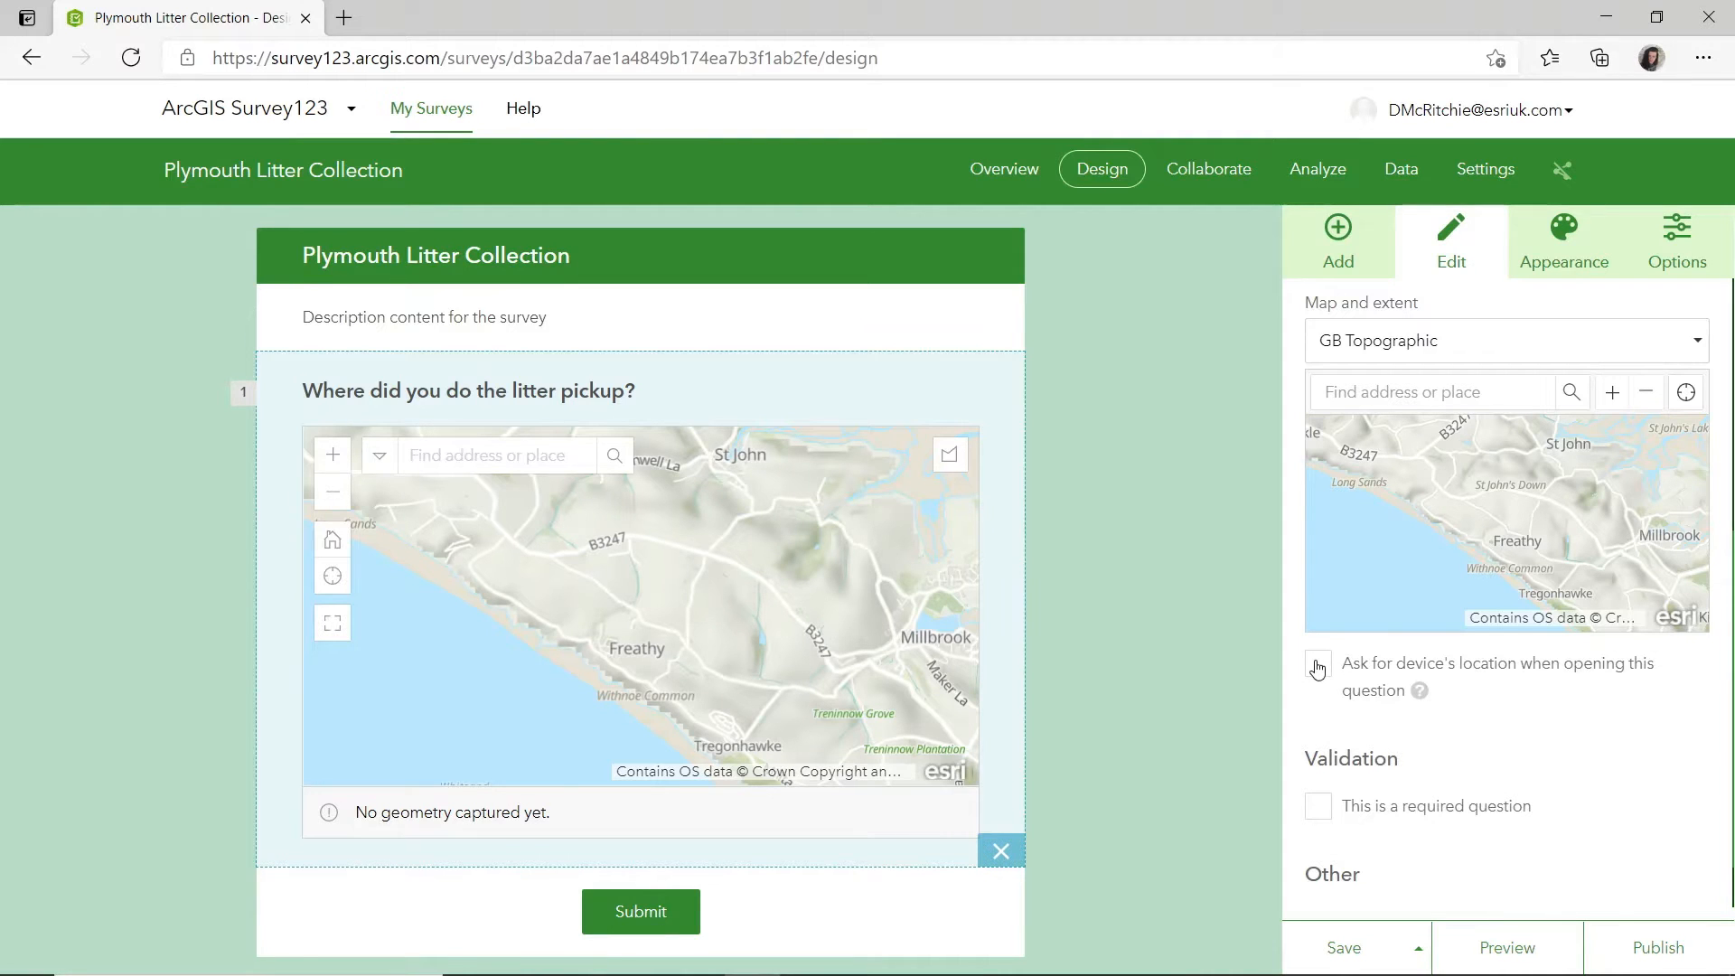
left_click(1317, 668)
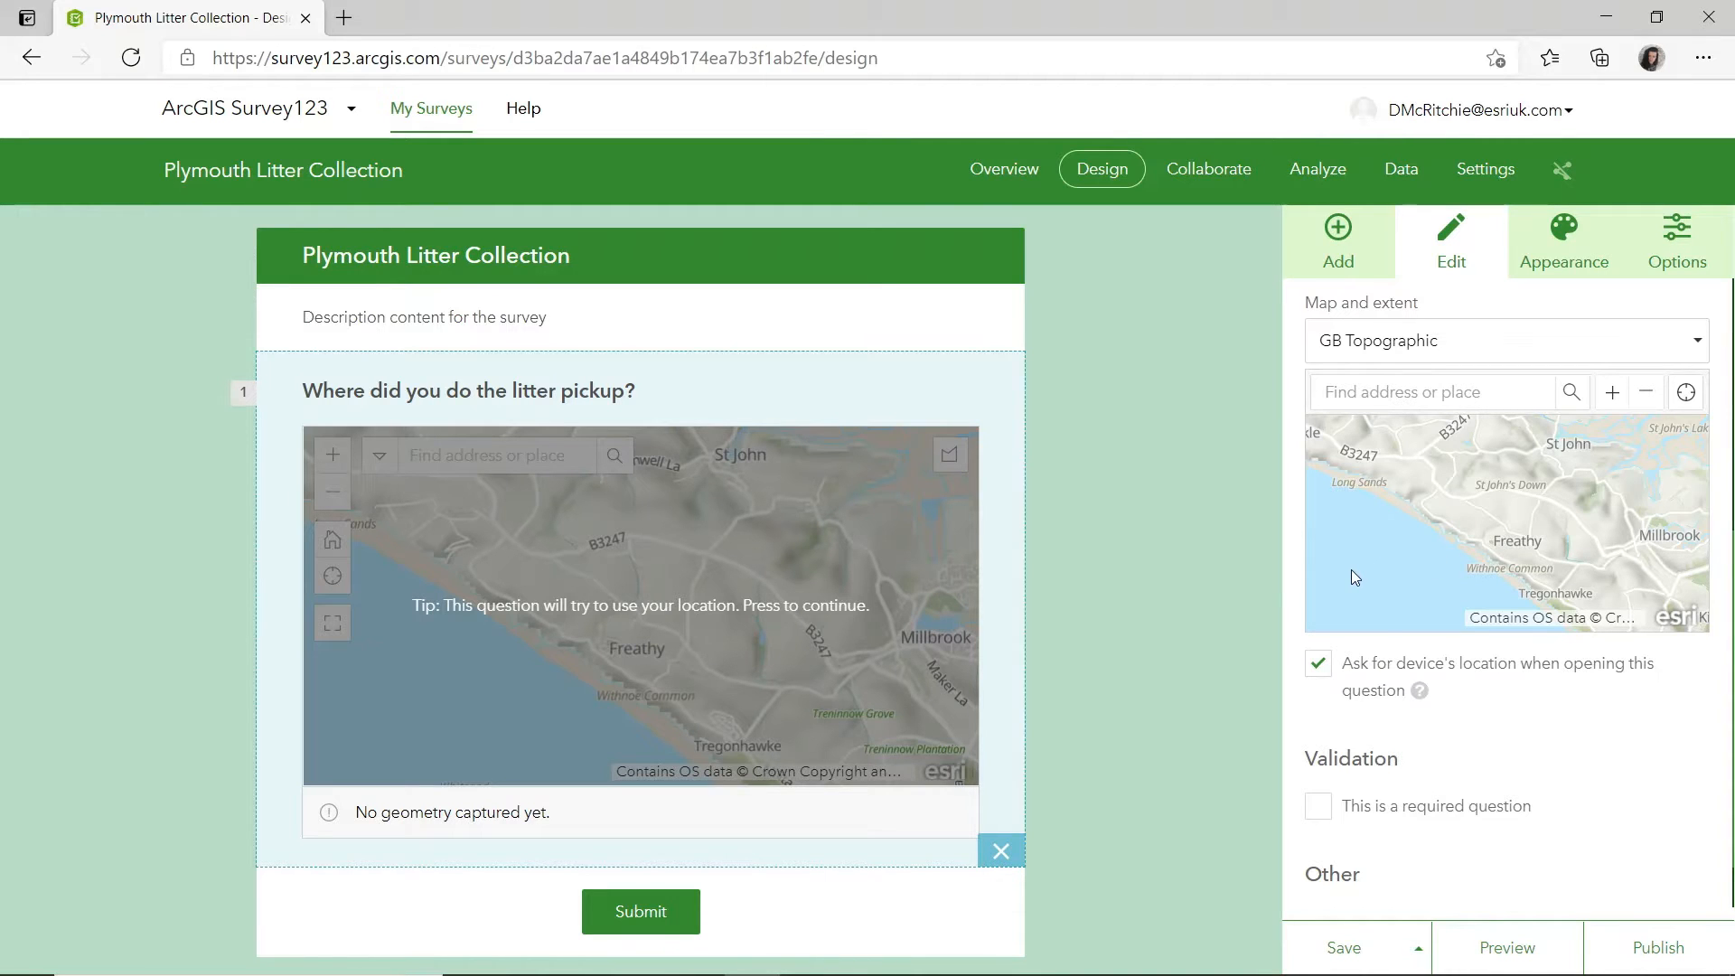
scroll(1165, 588, "down", 1)
left_click(1121, 578)
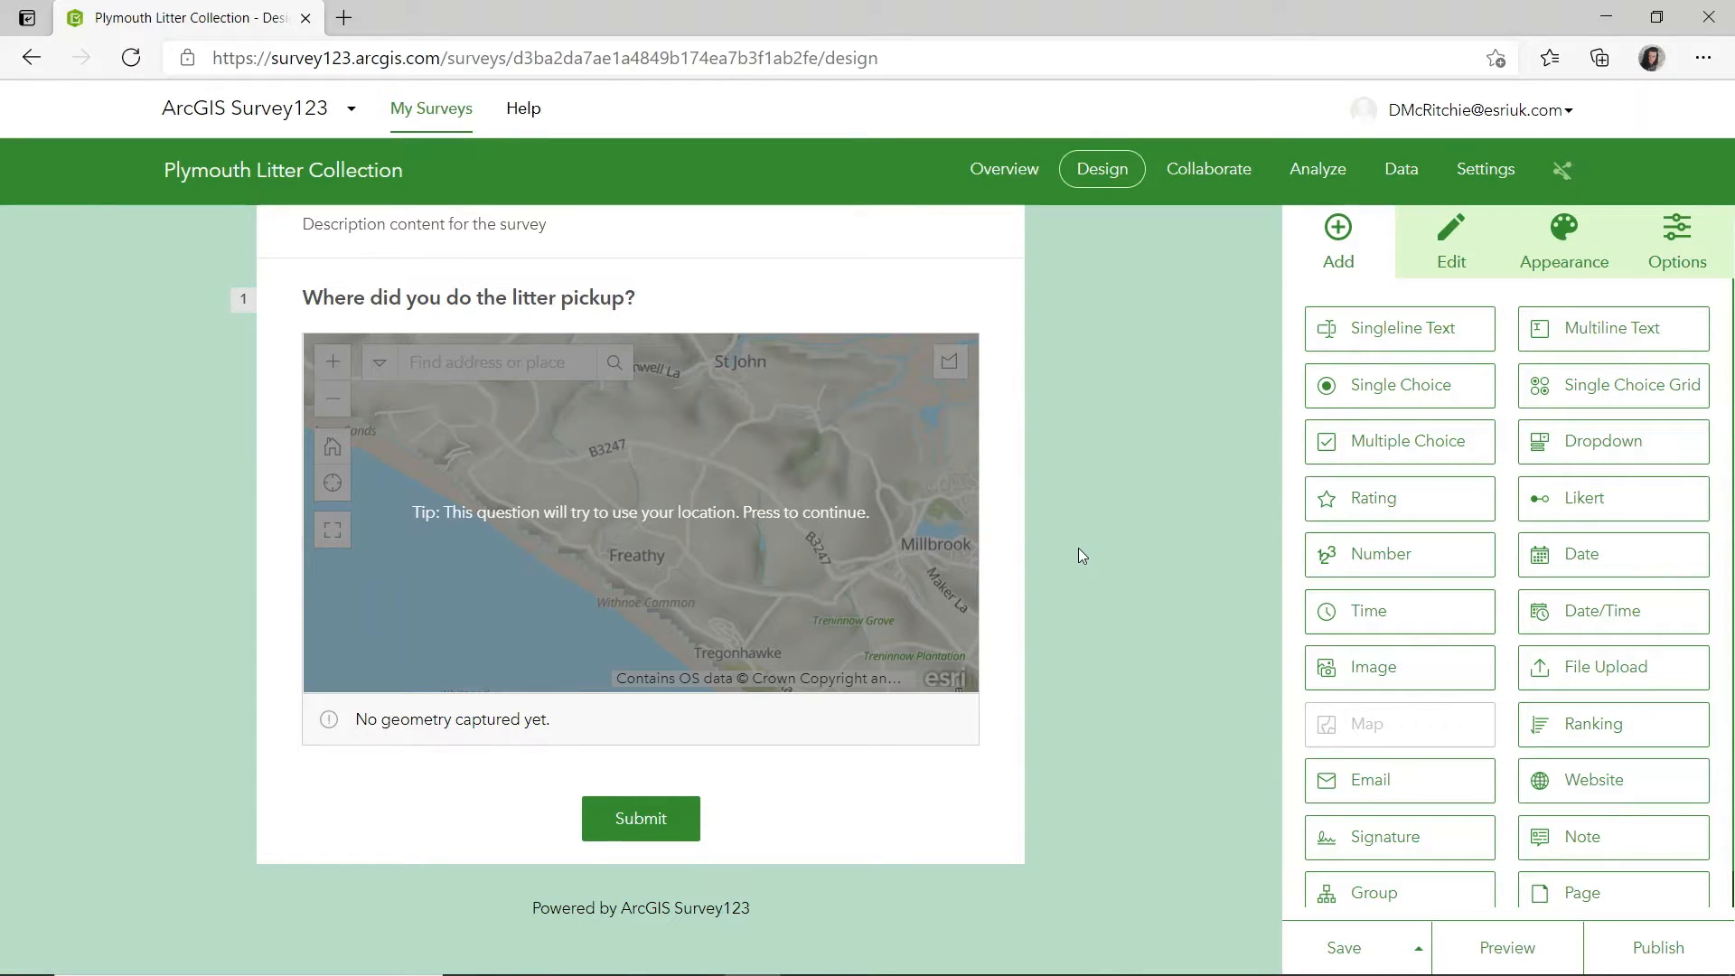
Add a number question below the map question and label it "How many bags did you pickup?".
left_click_drag(1378, 554, 694, 779)
triple_click(1511, 393)
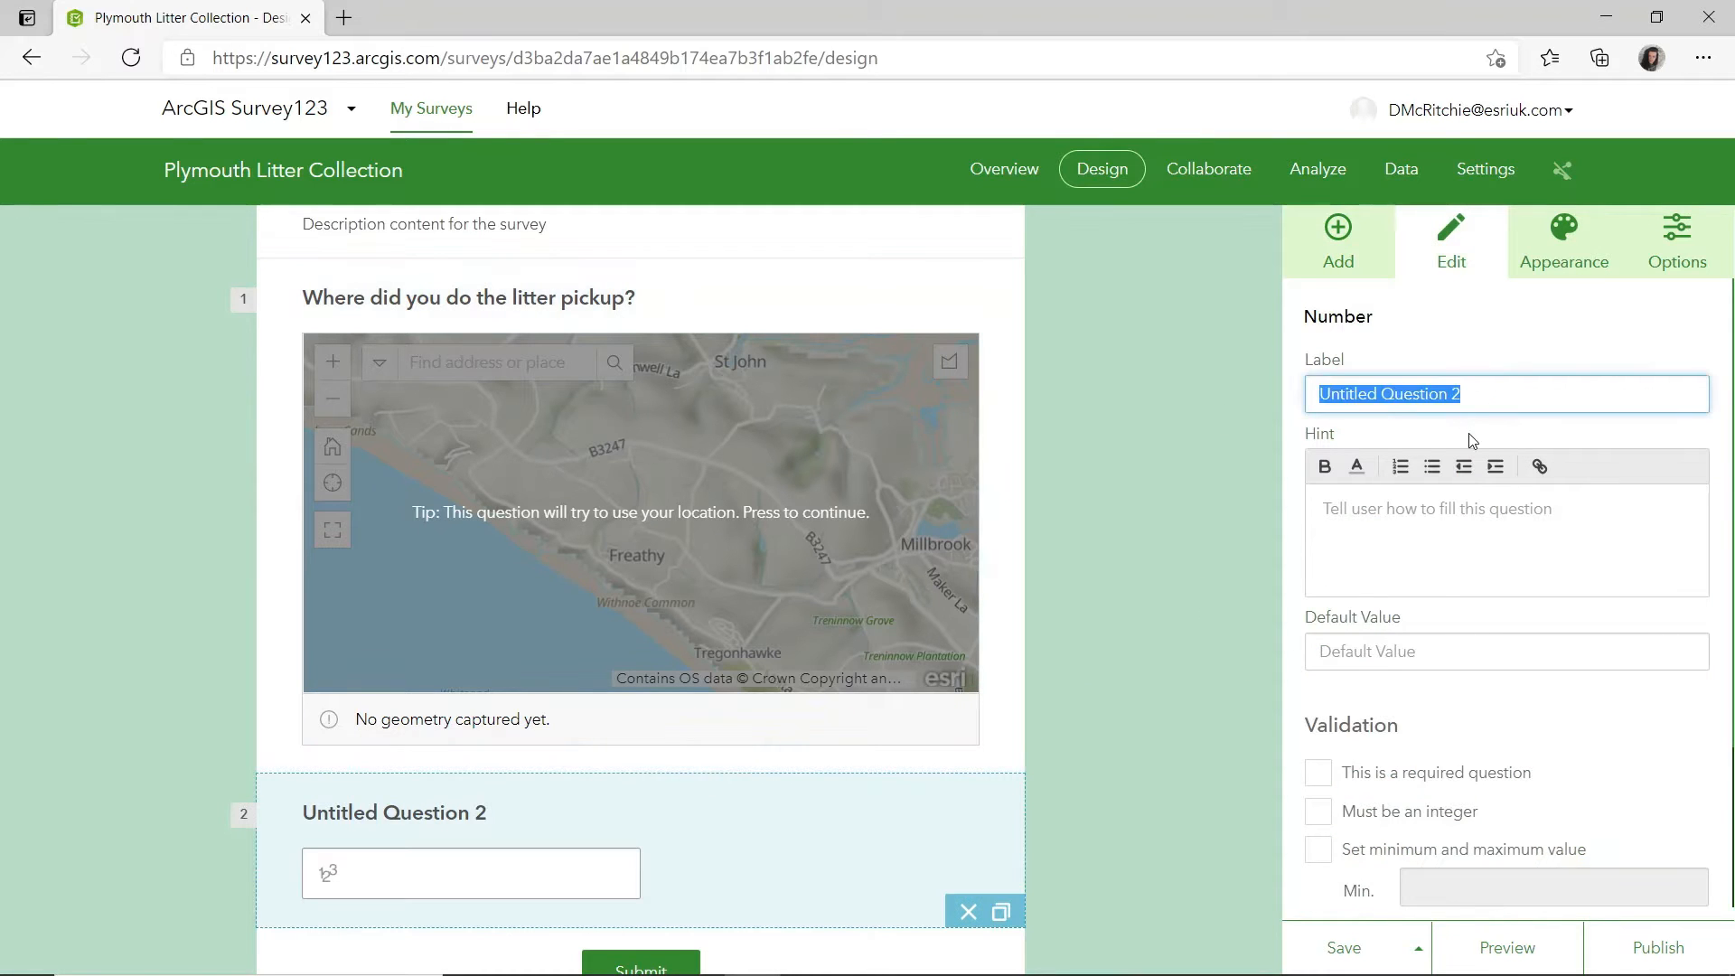
key("BackSpace")
type("How m")
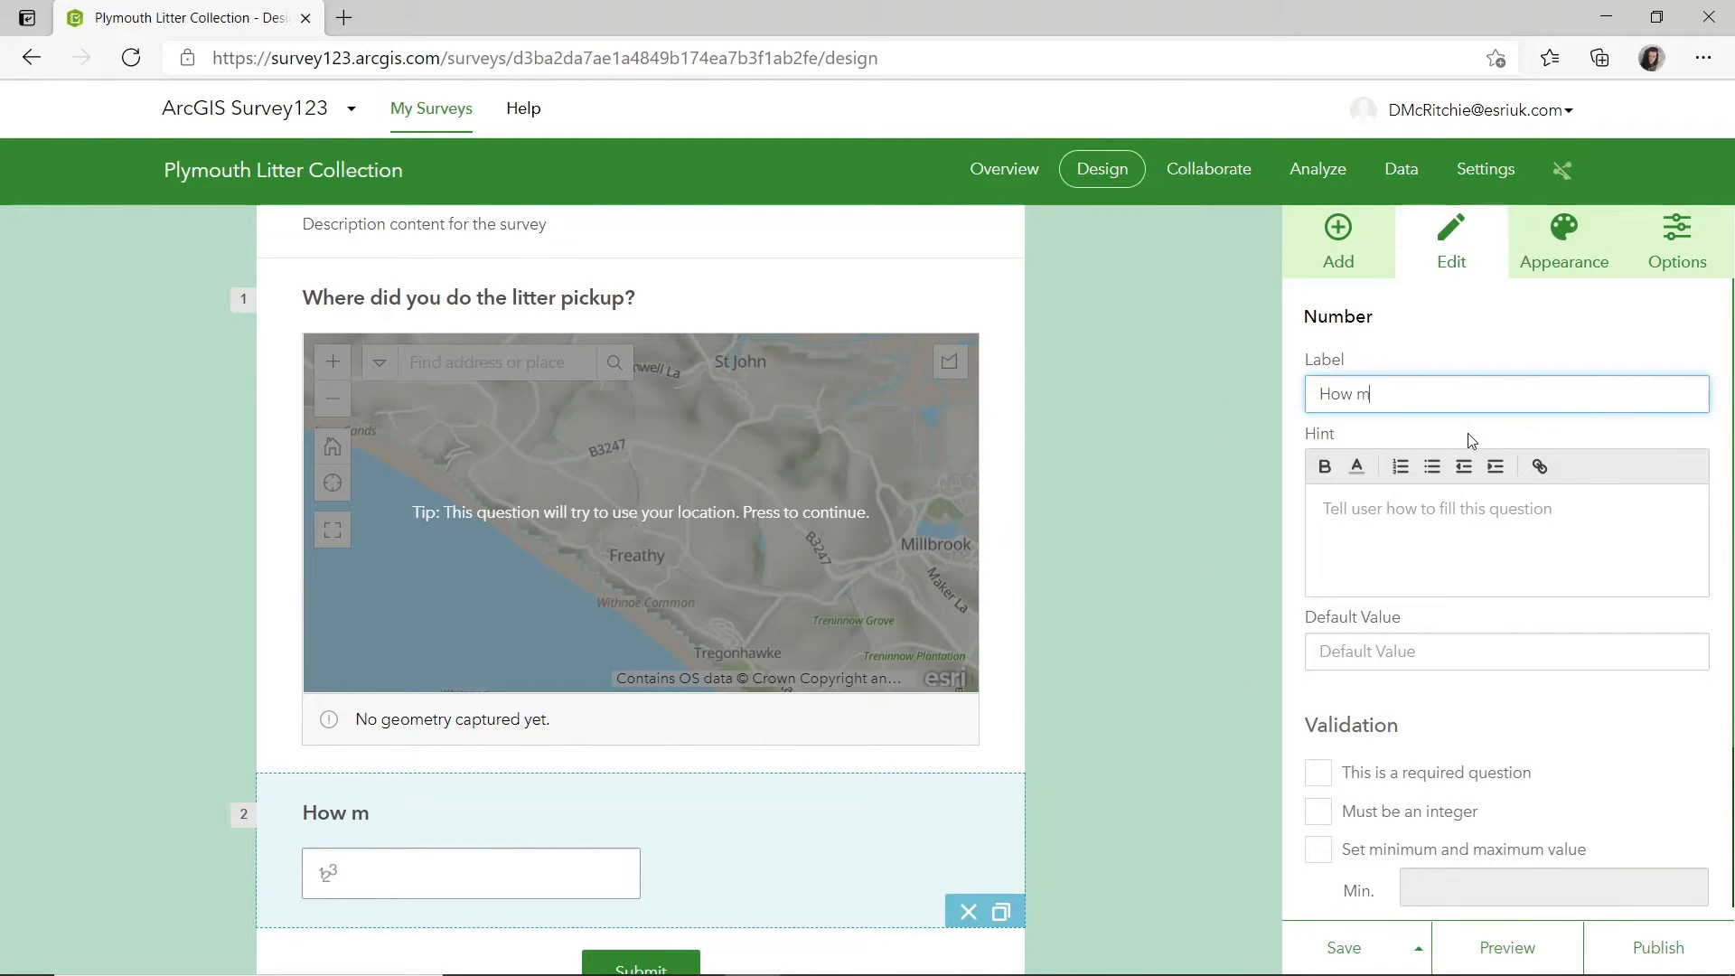
type("any bags did the")
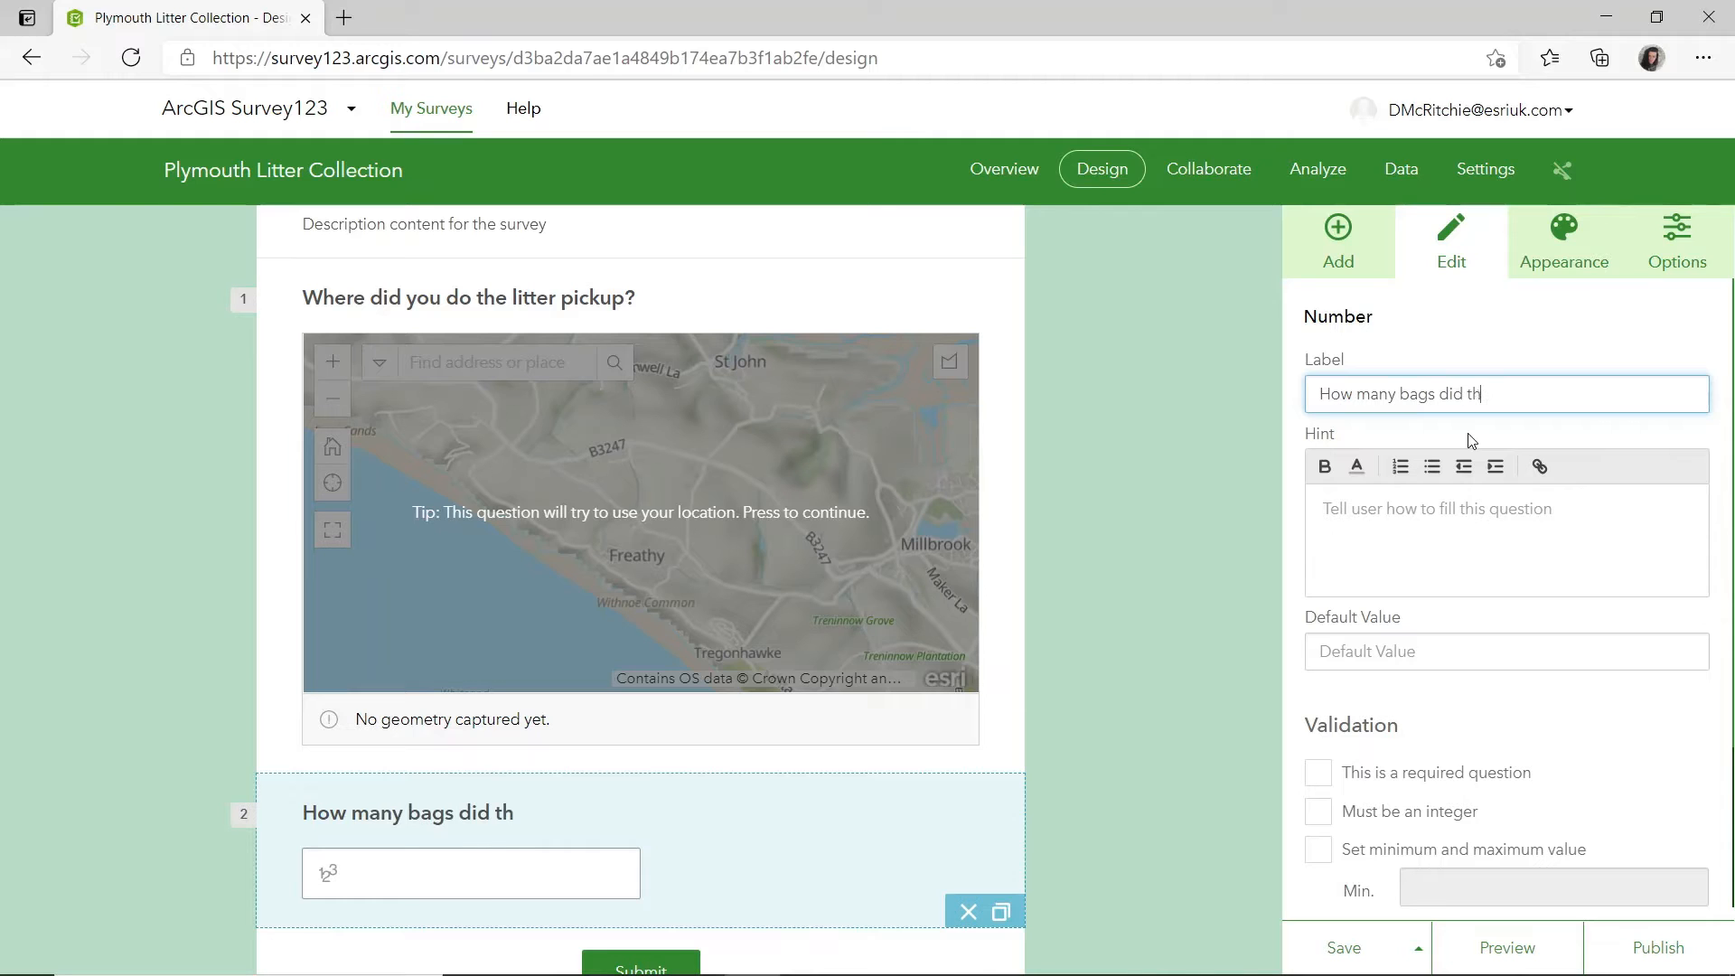
key("BackSpace")
key("BackSpace")
key("BackSpace")
type("ckup?")
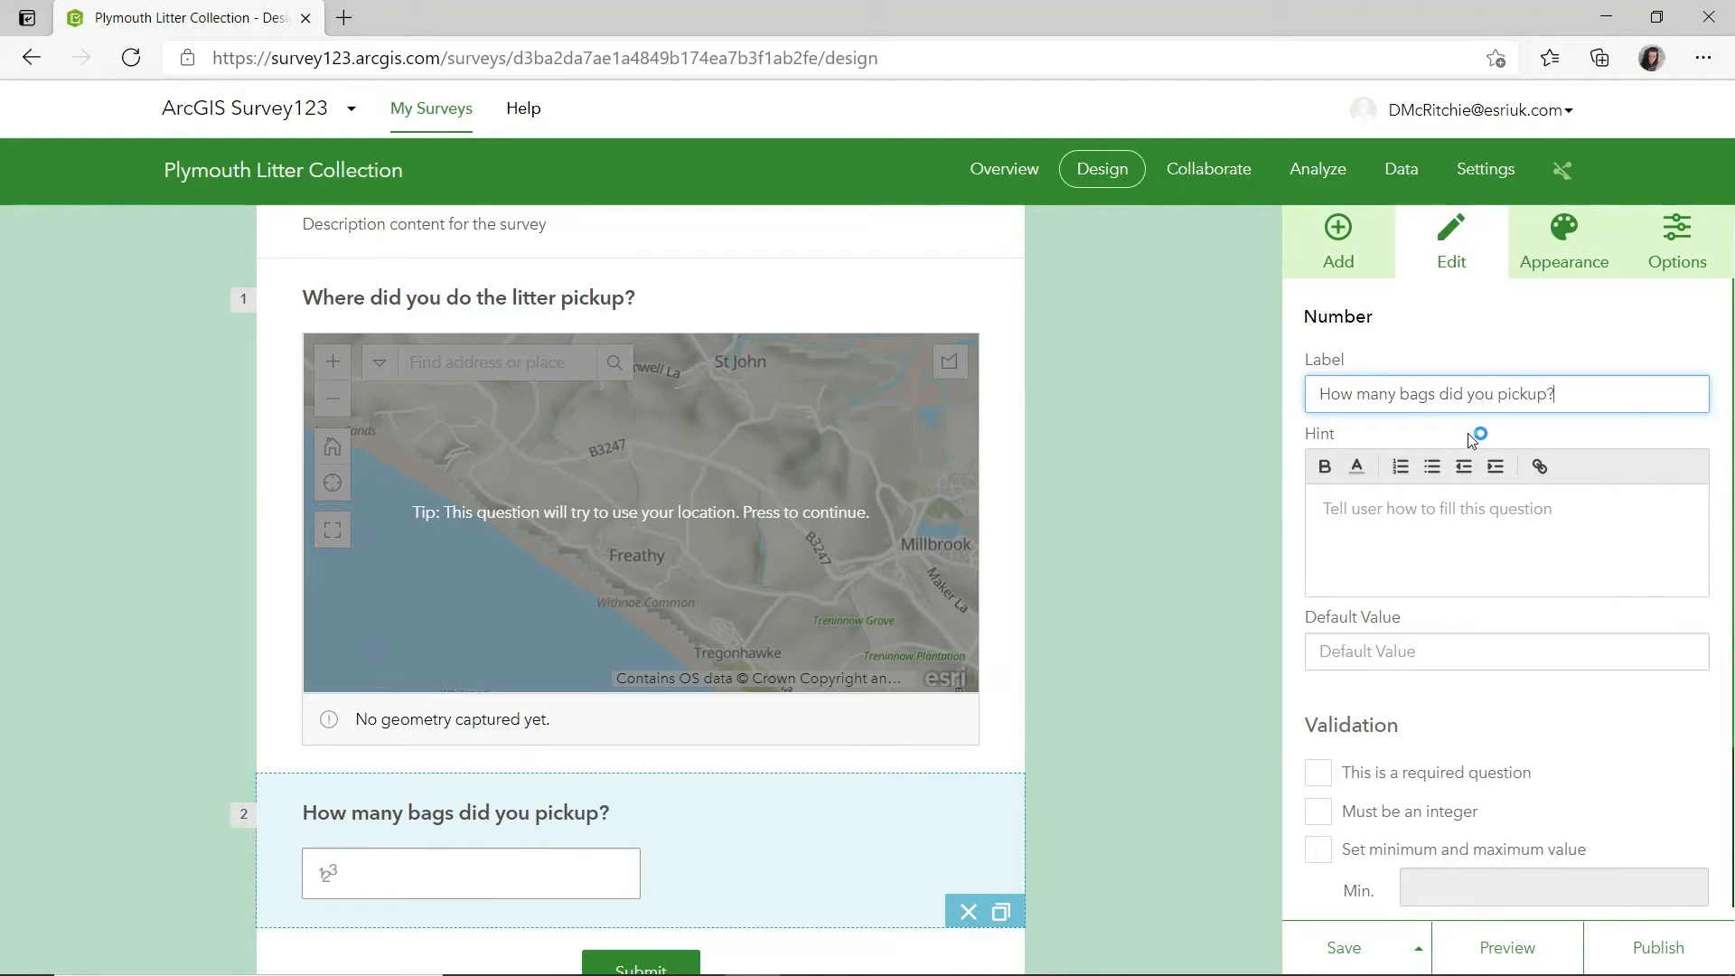
scroll(1458, 568, "down", 2)
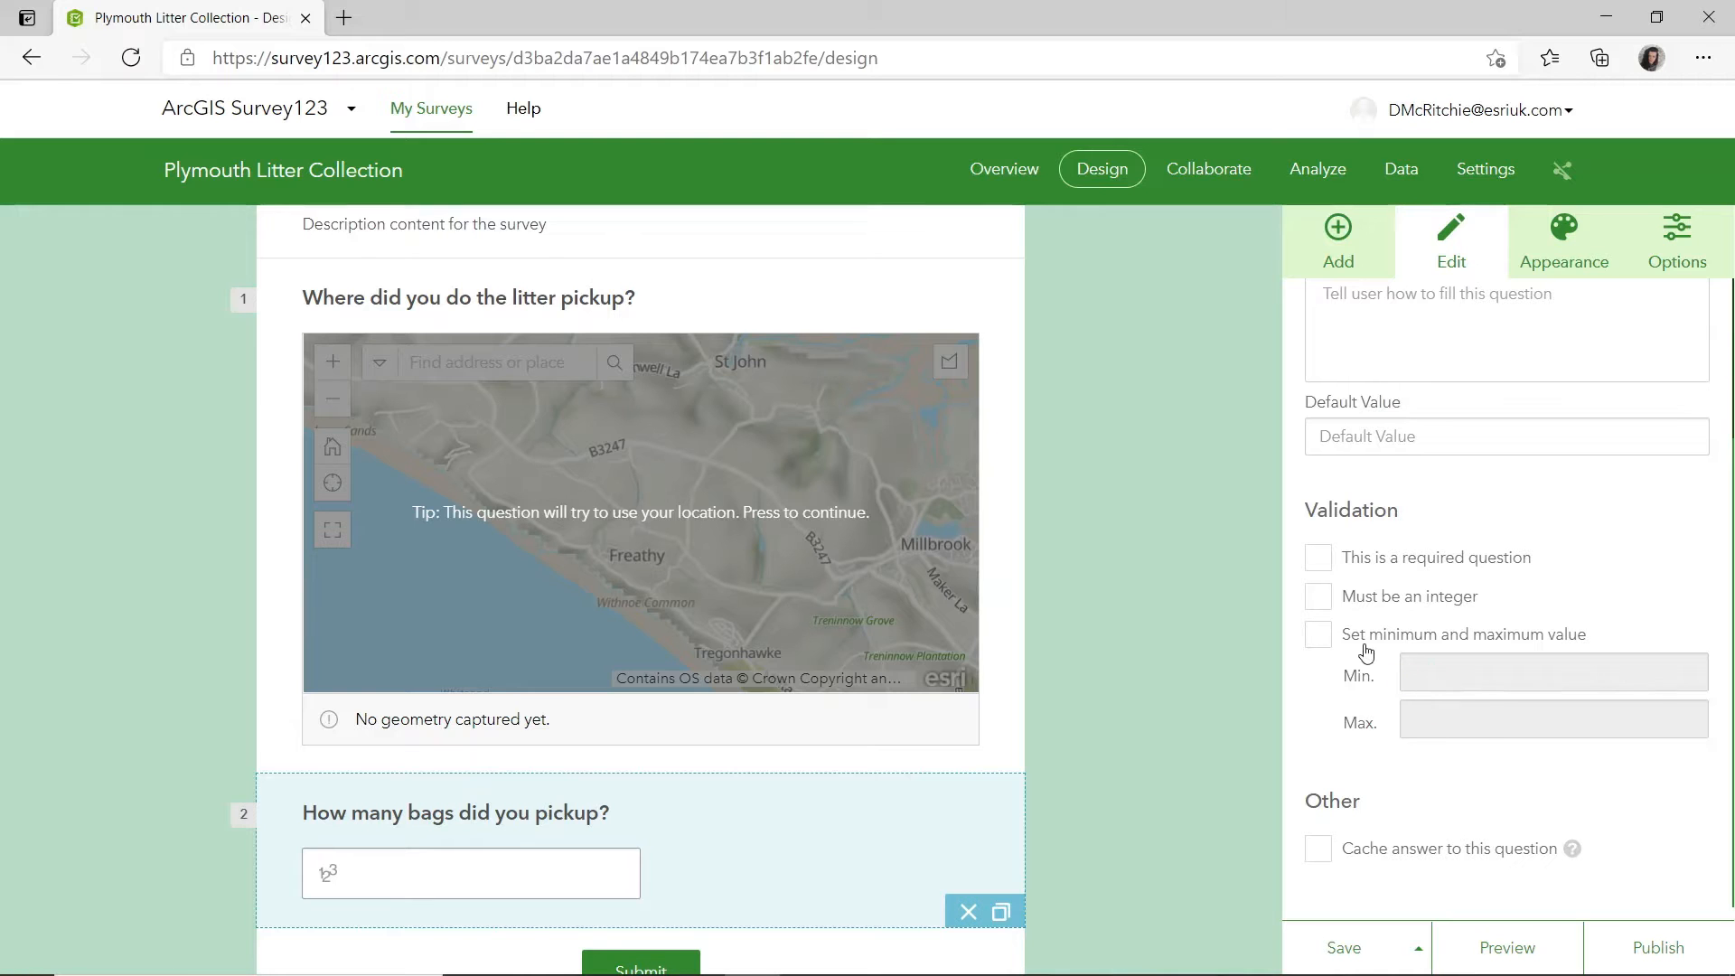
left_click(1246, 757)
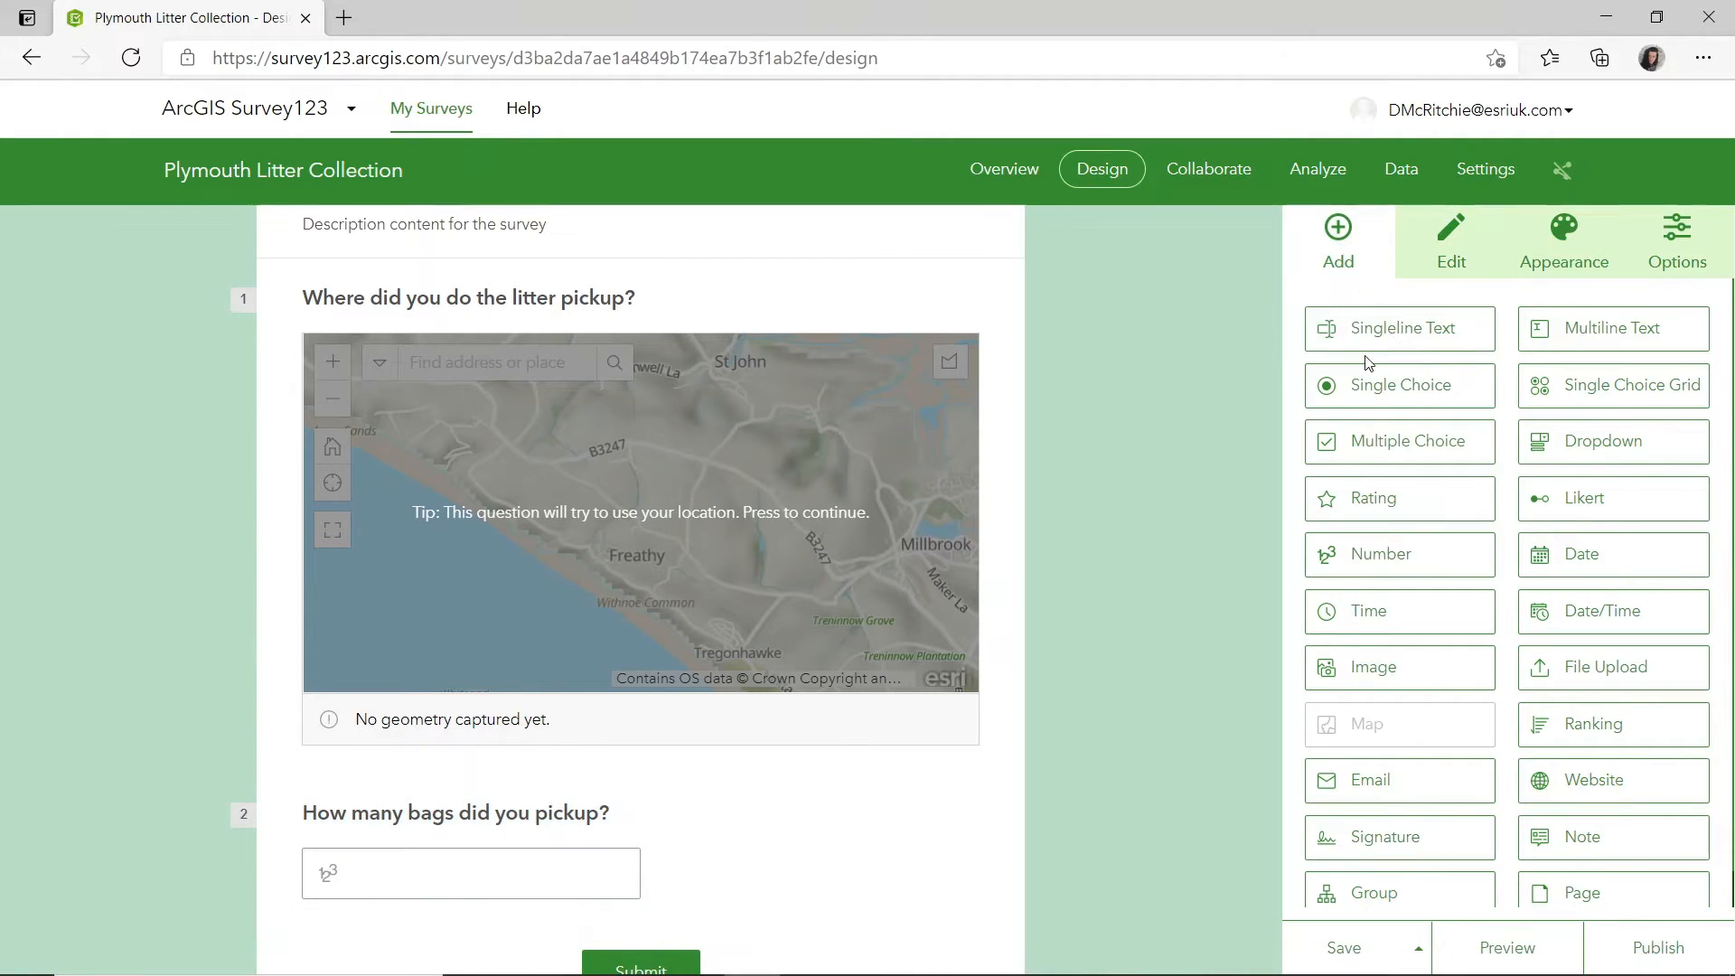
Add a multiple choice question below the bag count question and label it "What litter did you pick up?".
scroll(1377, 408, "down", 1)
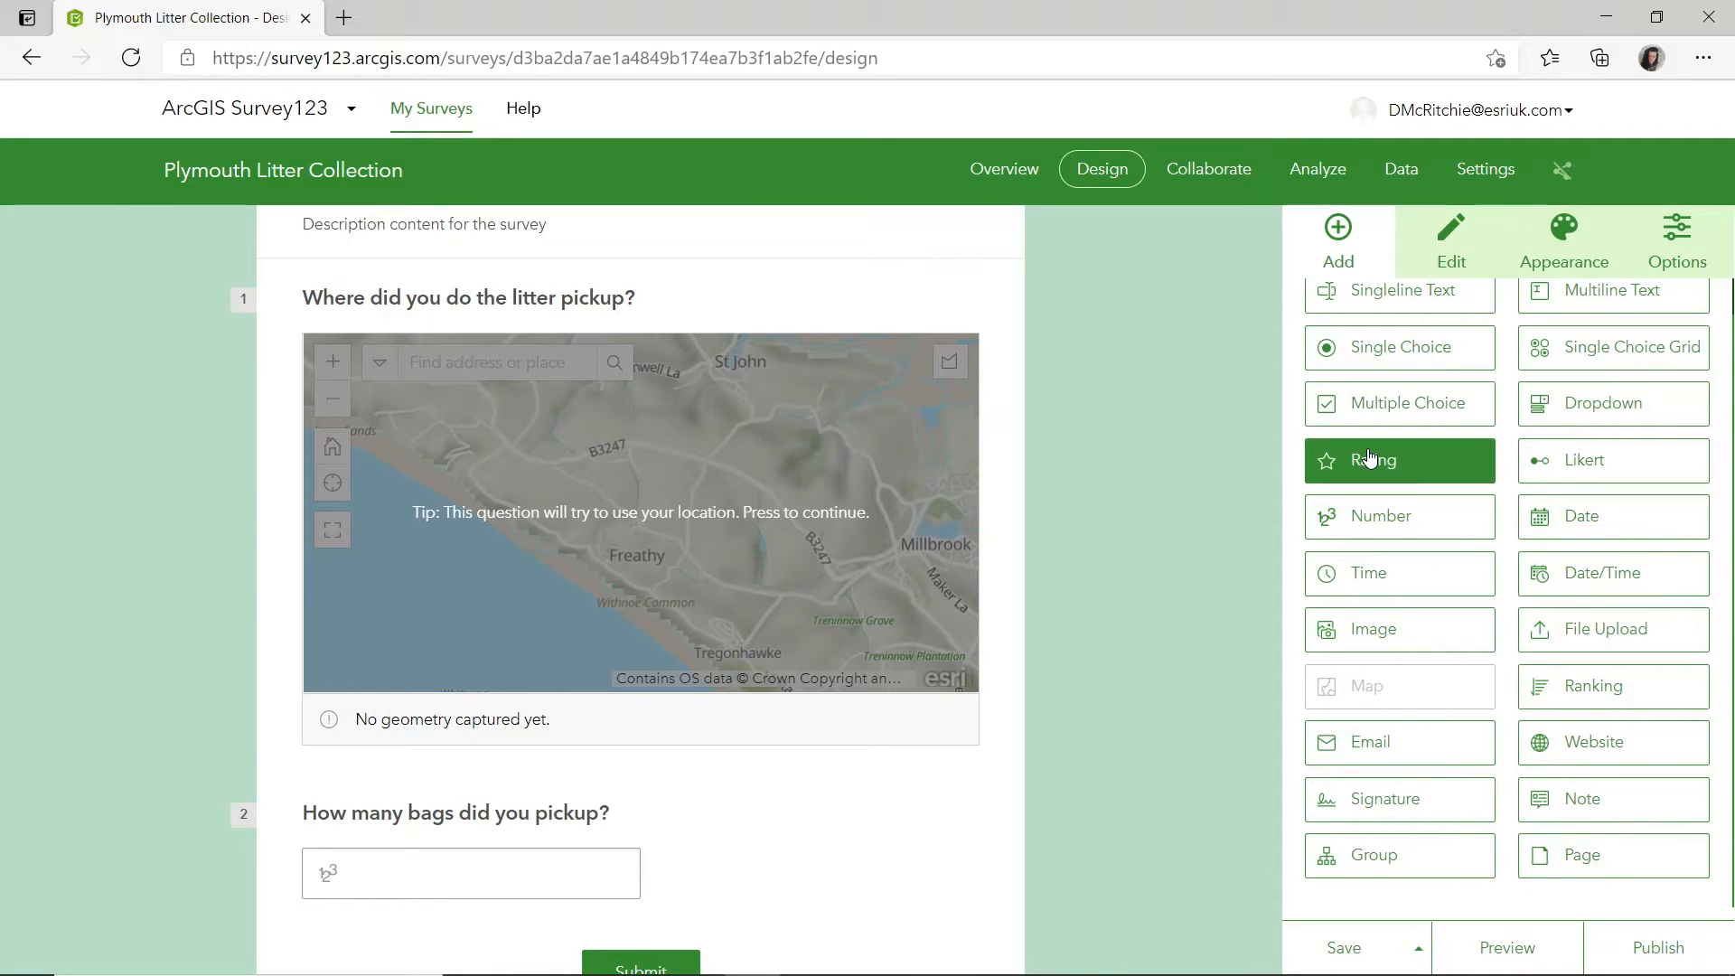
scroll(1238, 480, "down", 3)
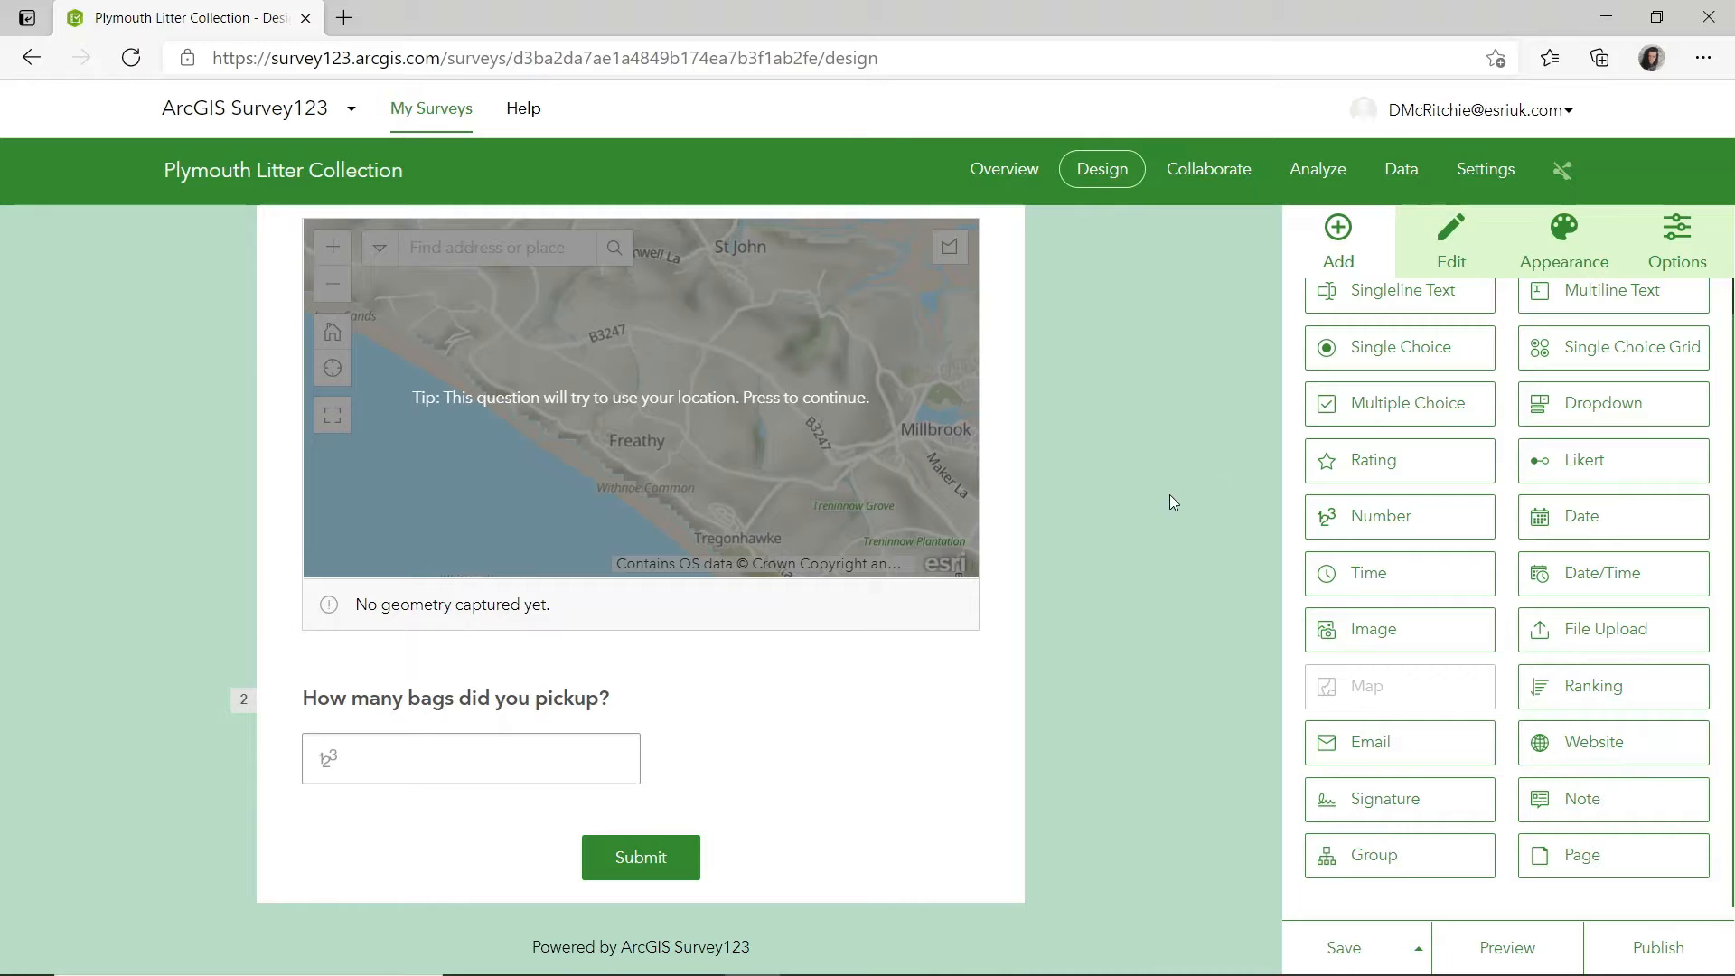
left_click_drag(1385, 414, 639, 747)
triple_click(1460, 396)
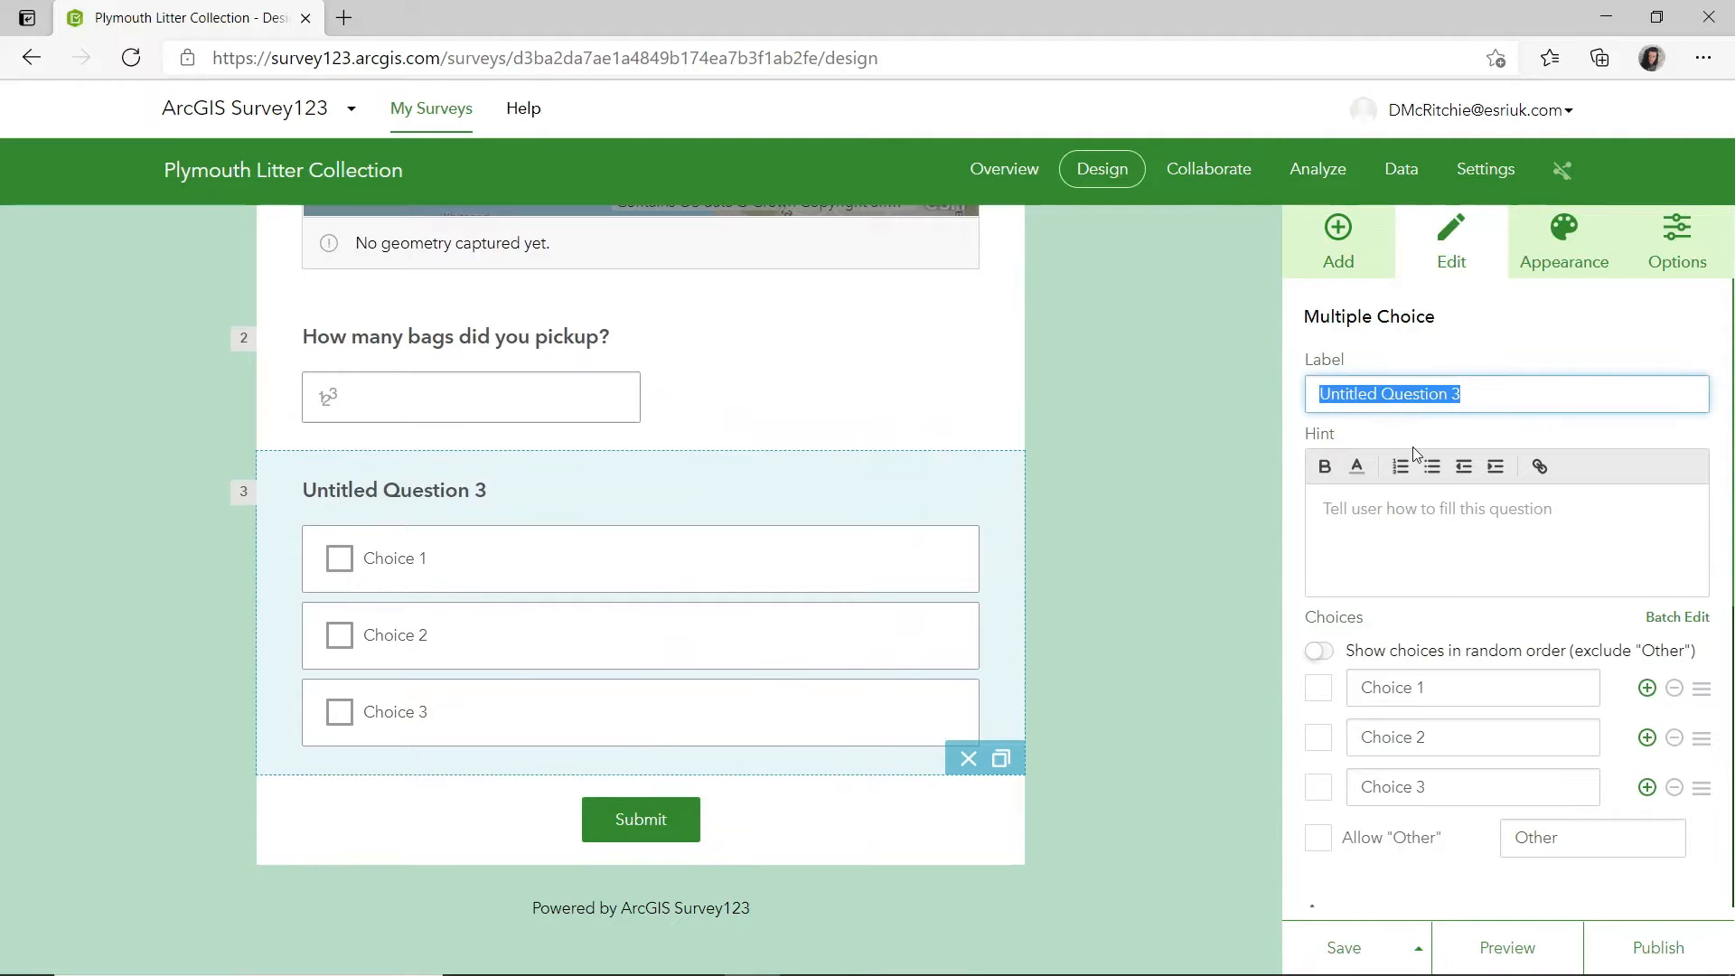
type("What litt")
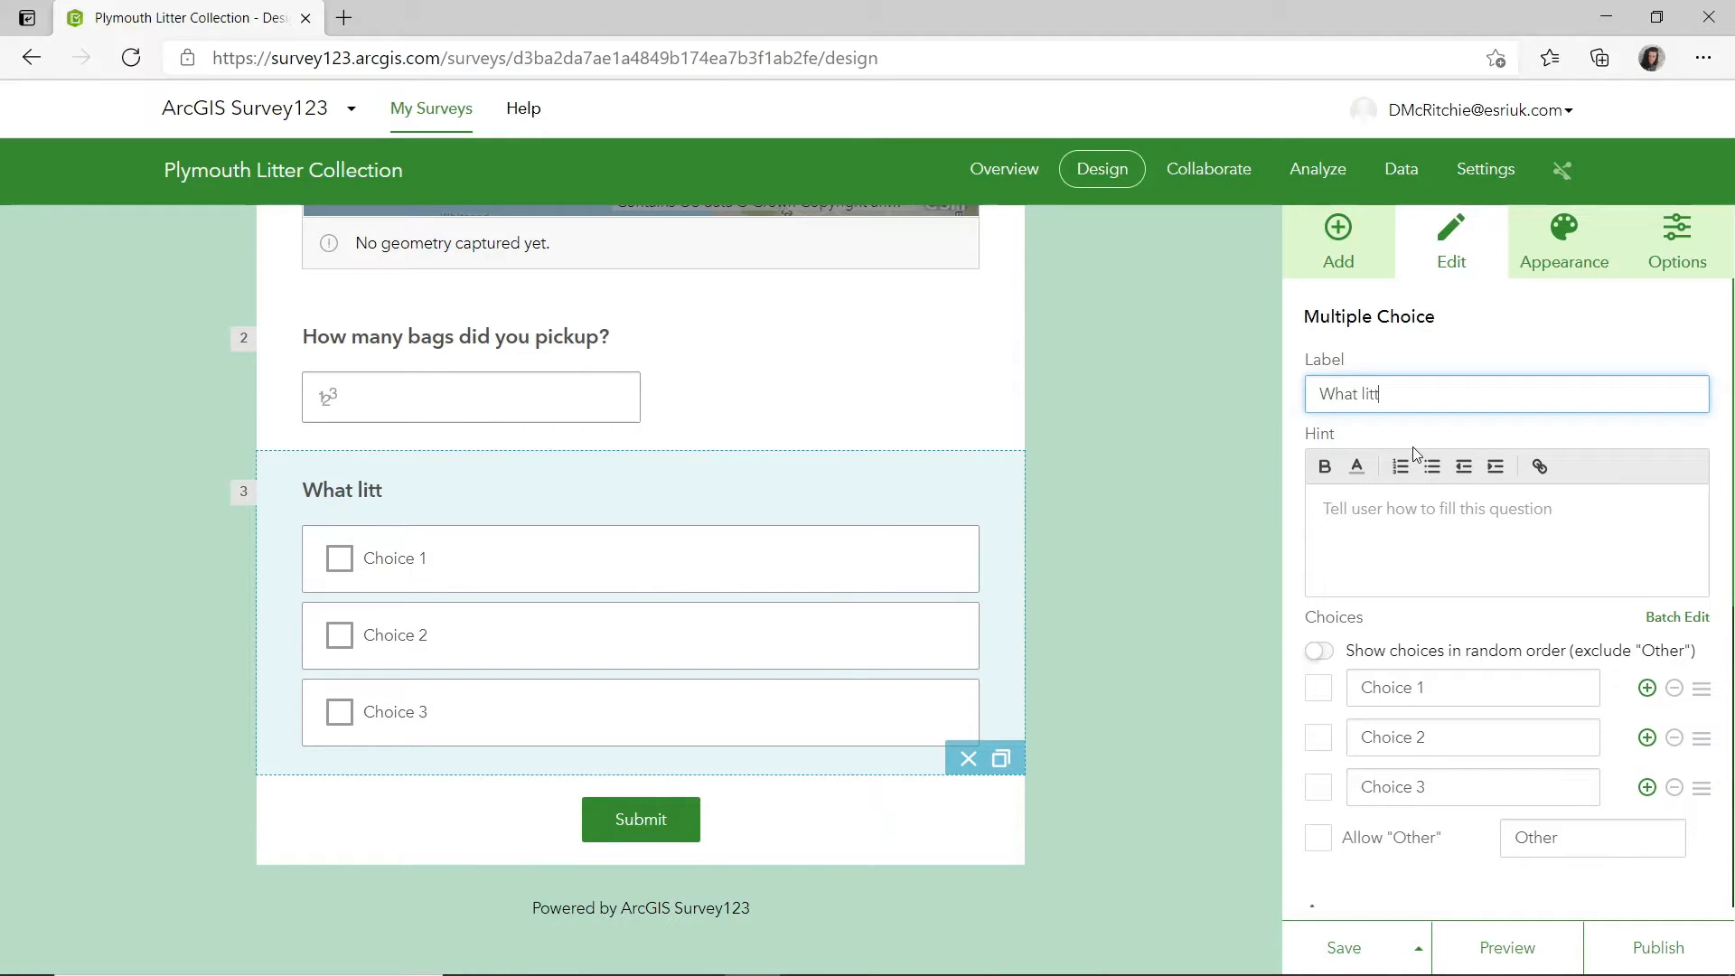
type("er did you pic")
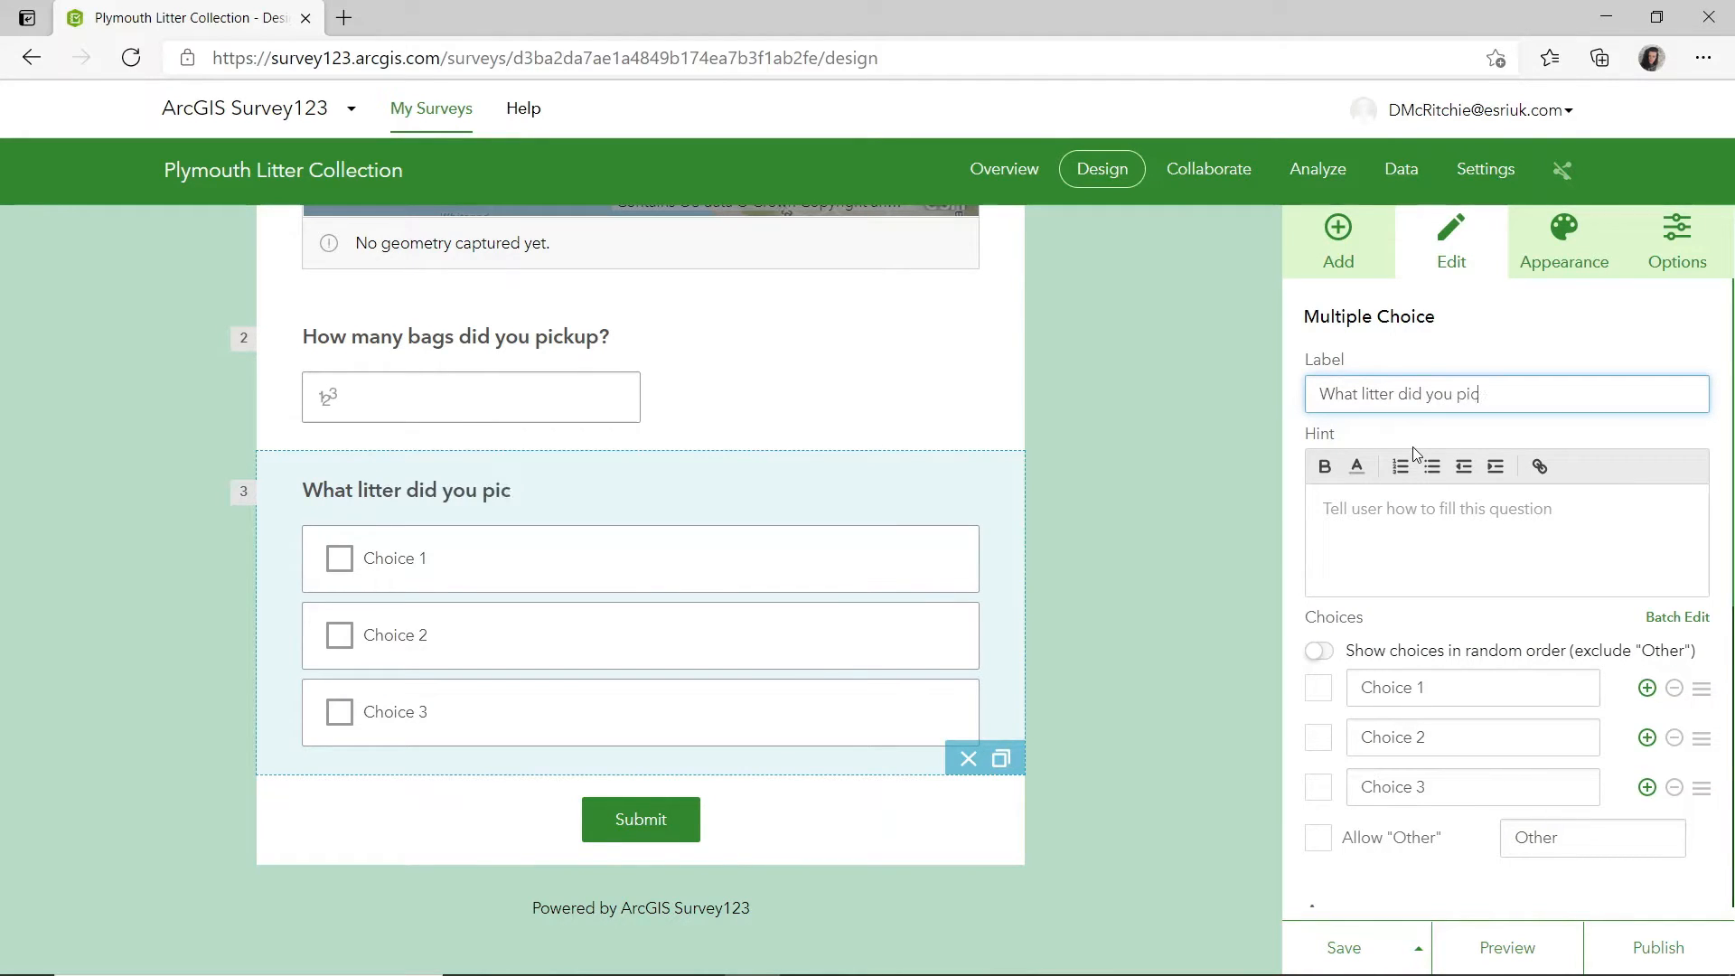
type("k up?")
Set the litter question's choices to Glass, Cardboard and Plastic, and allow an "Other" answer.
scroll(1446, 542, "down", 1)
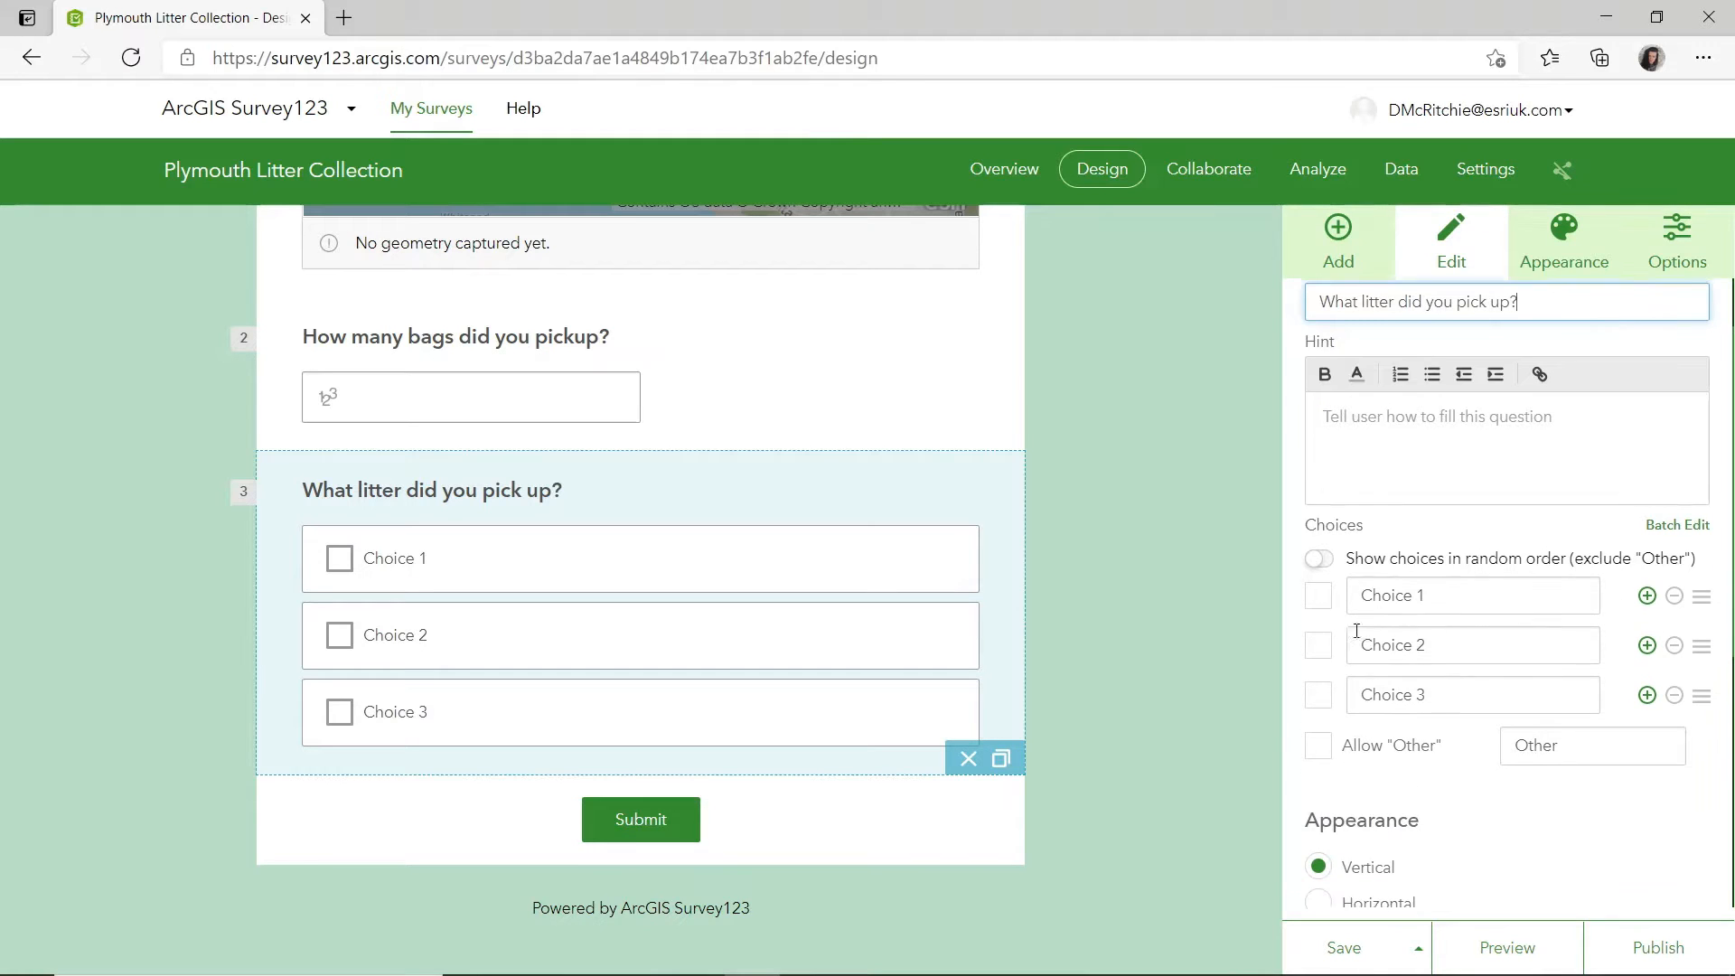
left_click(1465, 591)
type("Glass")
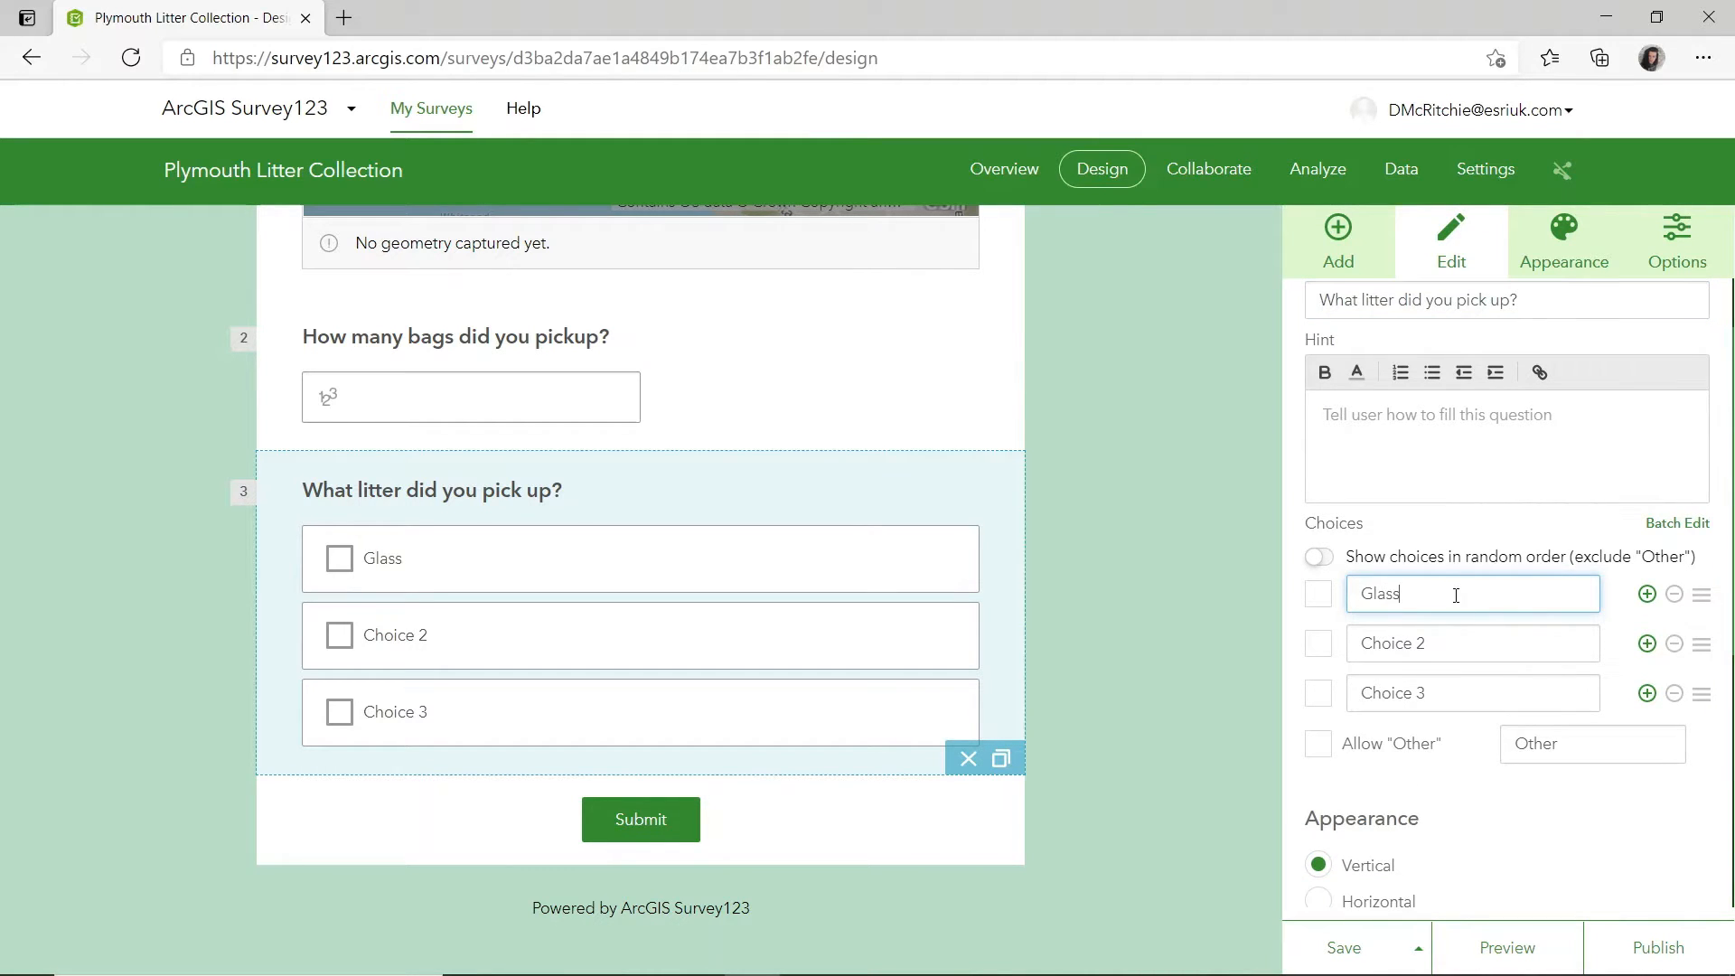
left_click(1483, 652)
type("Cardboard")
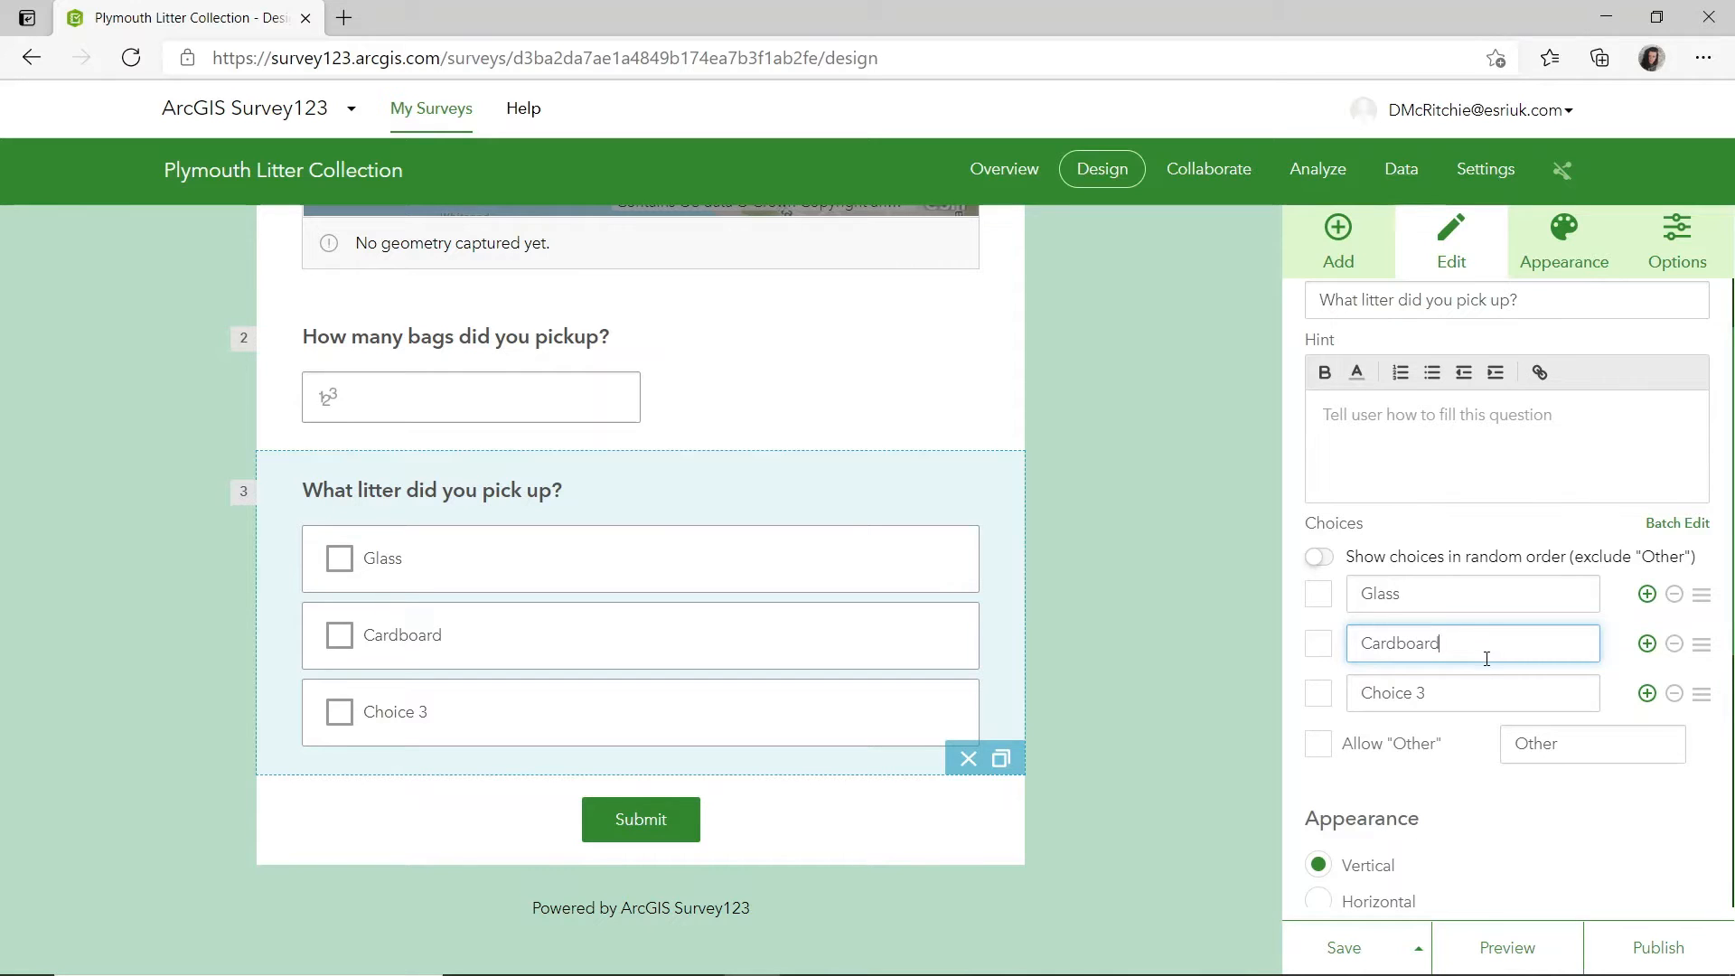
left_click(1476, 683)
key("BackSpace")
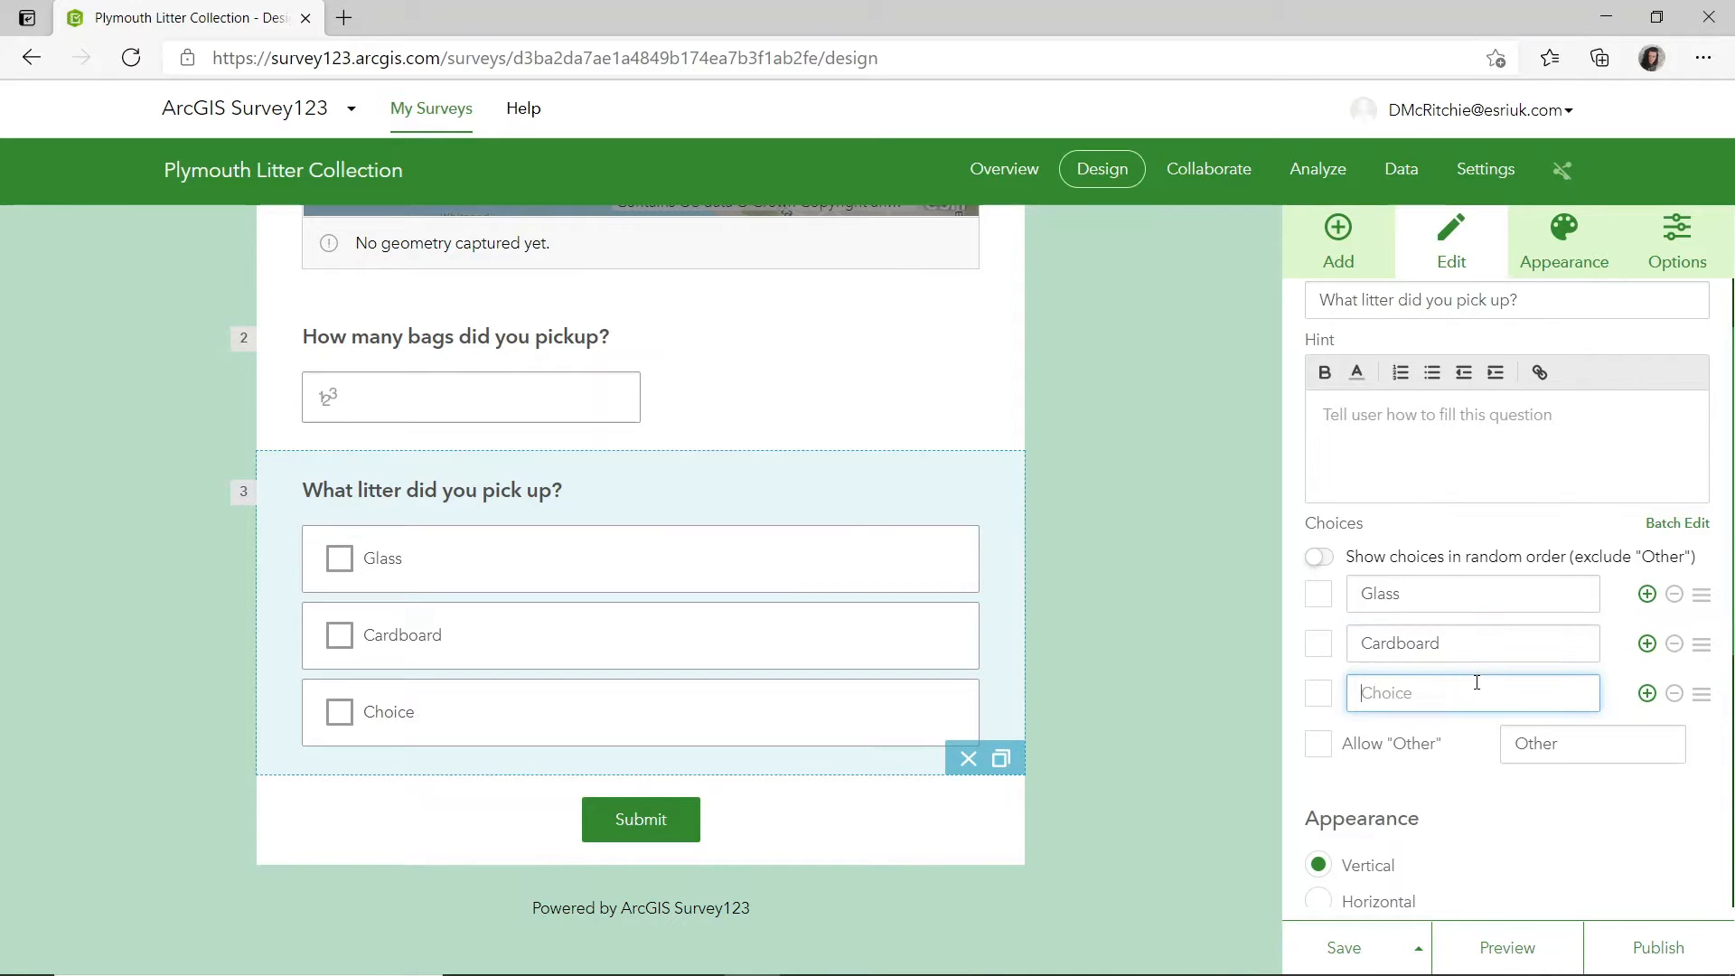
type("Plastic")
left_click(1318, 745)
scroll(1119, 714, "down", 1)
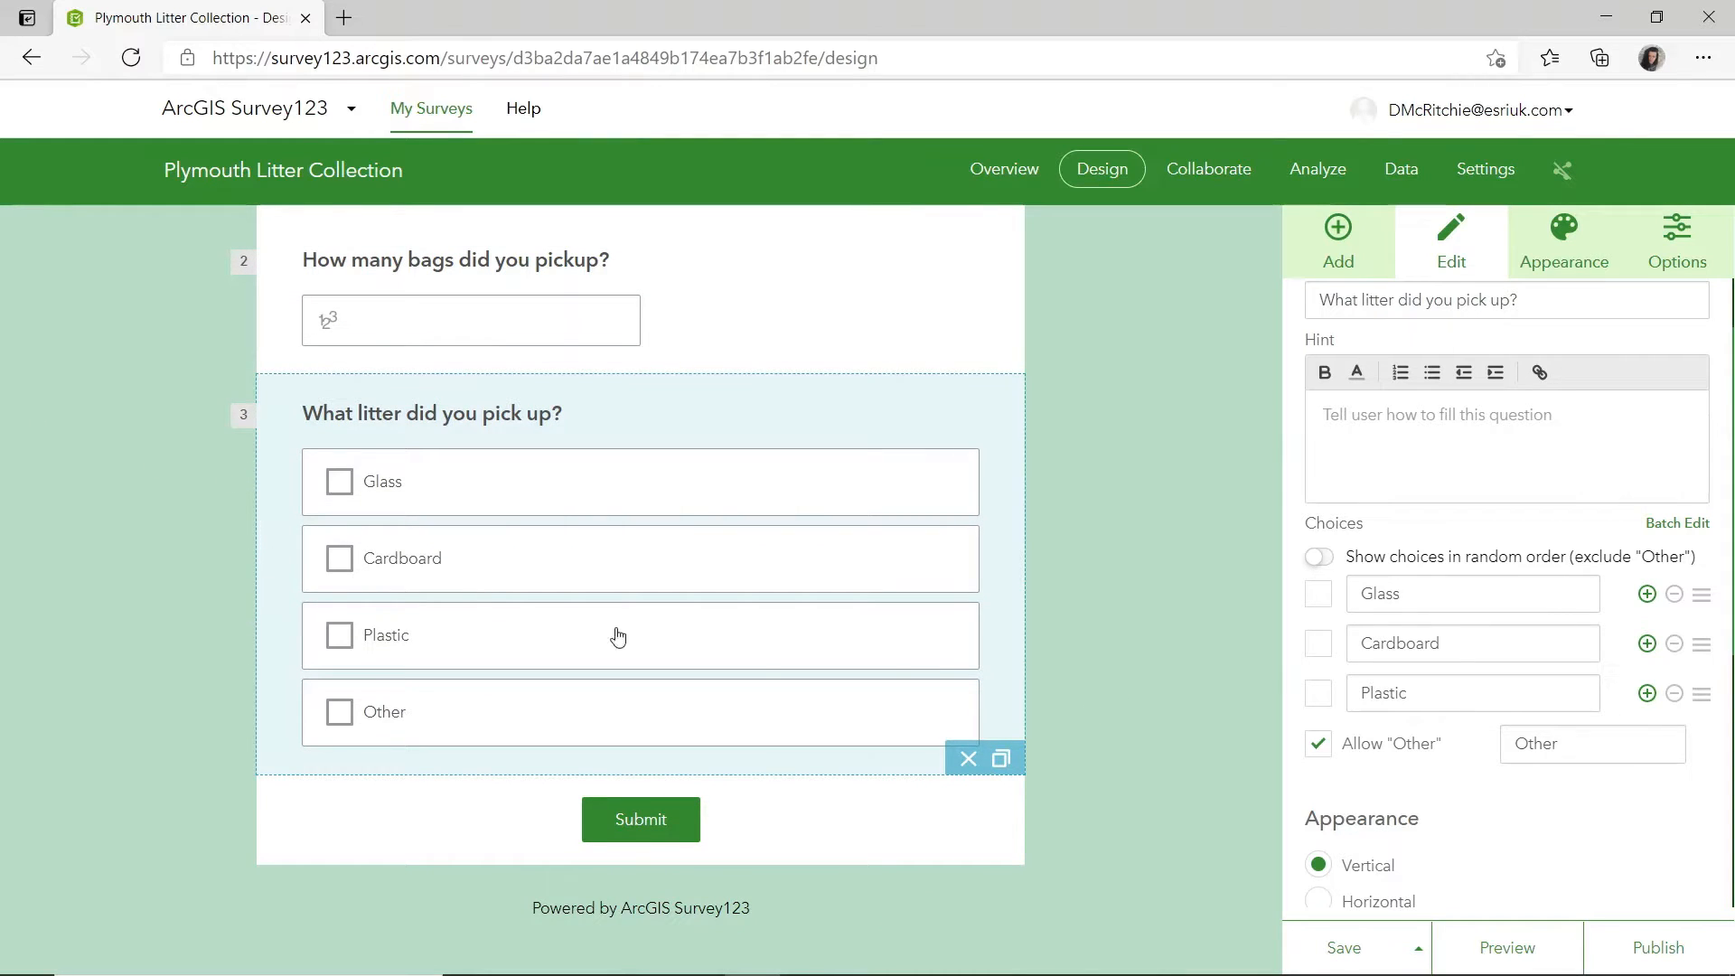
scroll(1356, 751, "down", 4)
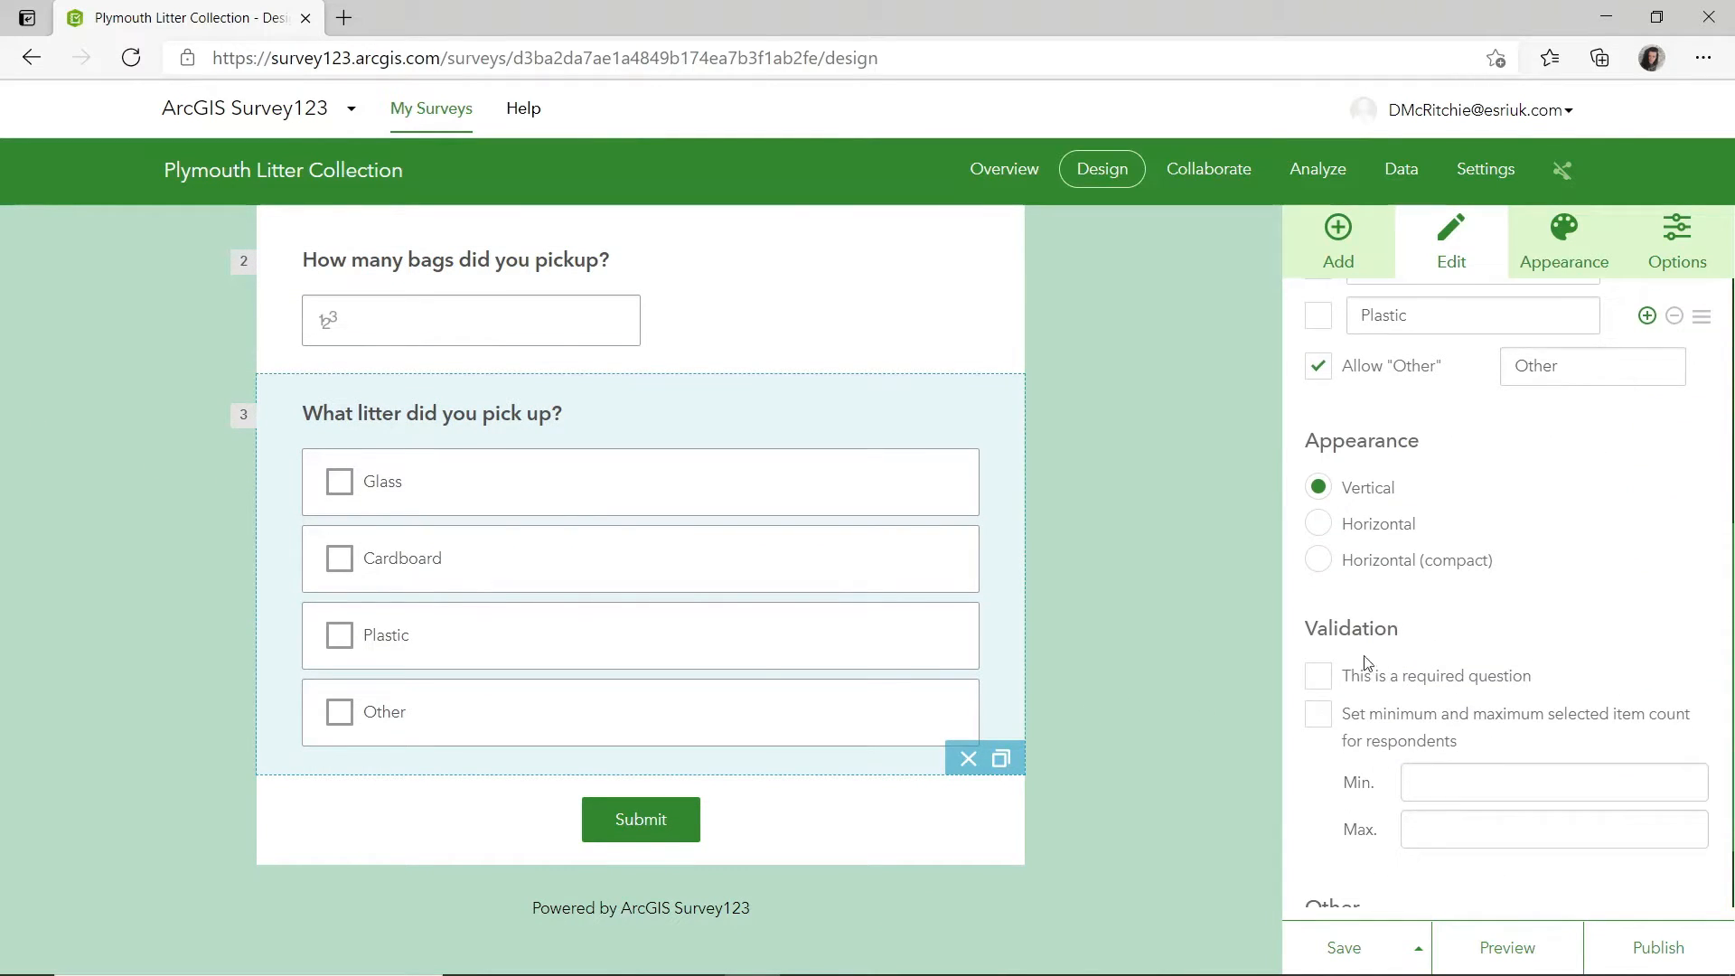
scroll(1307, 570, "down", 1)
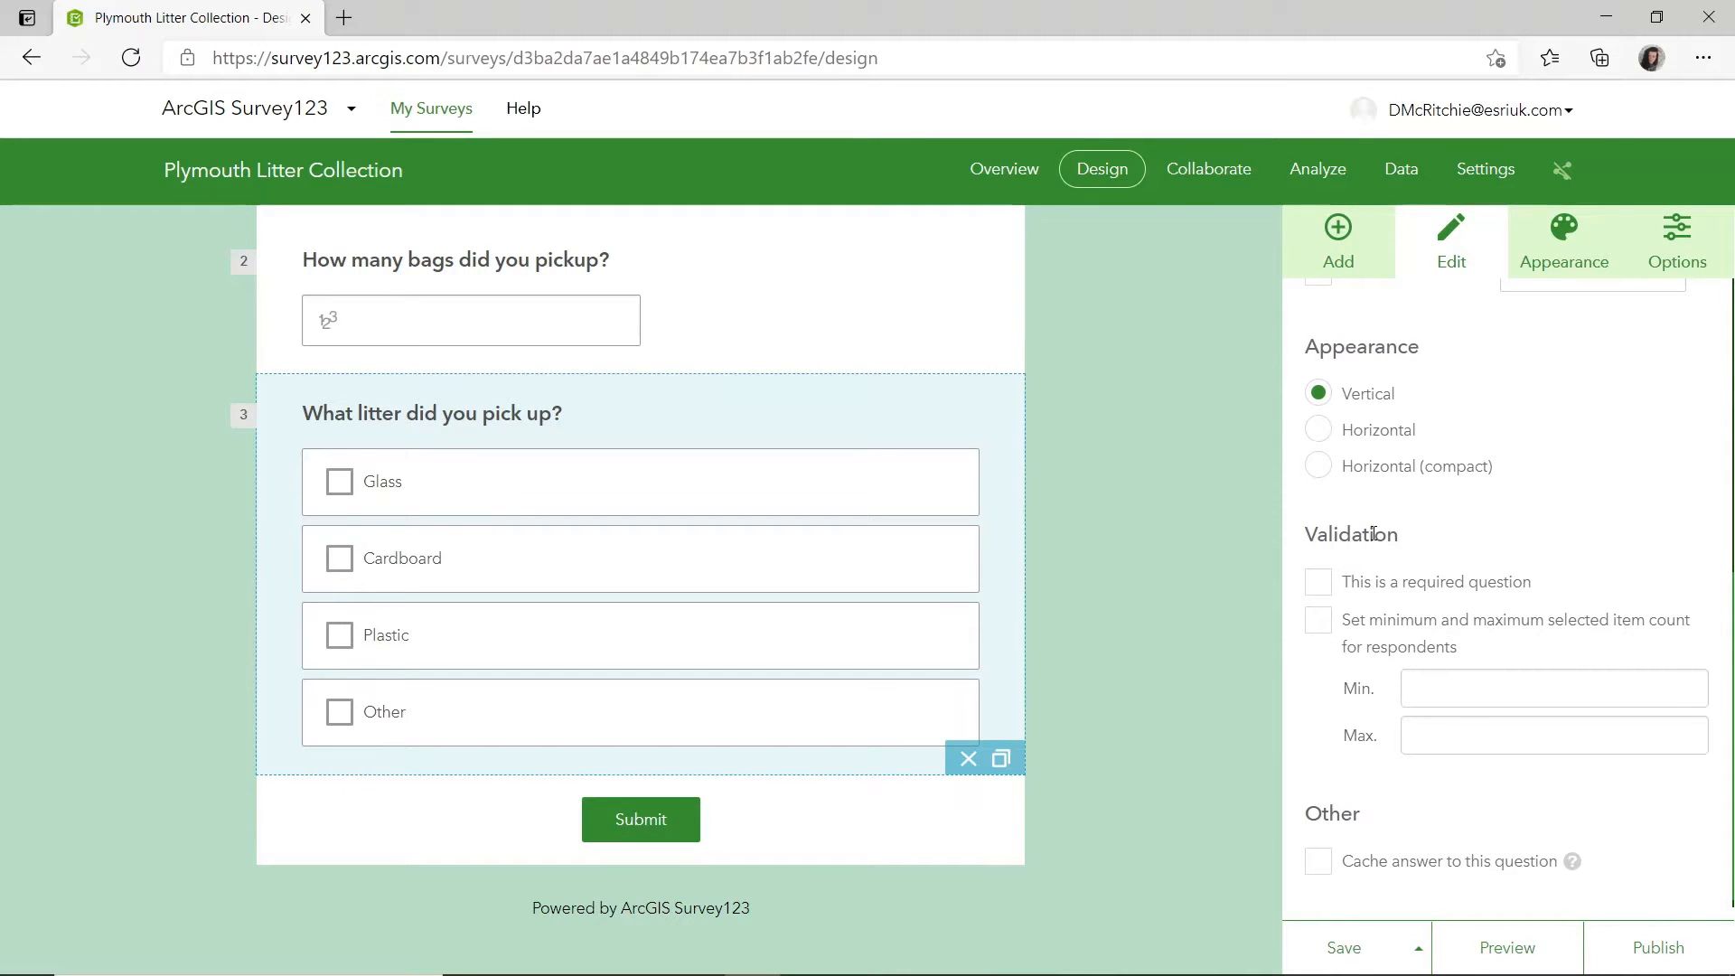
scroll(1422, 545, "down", 1)
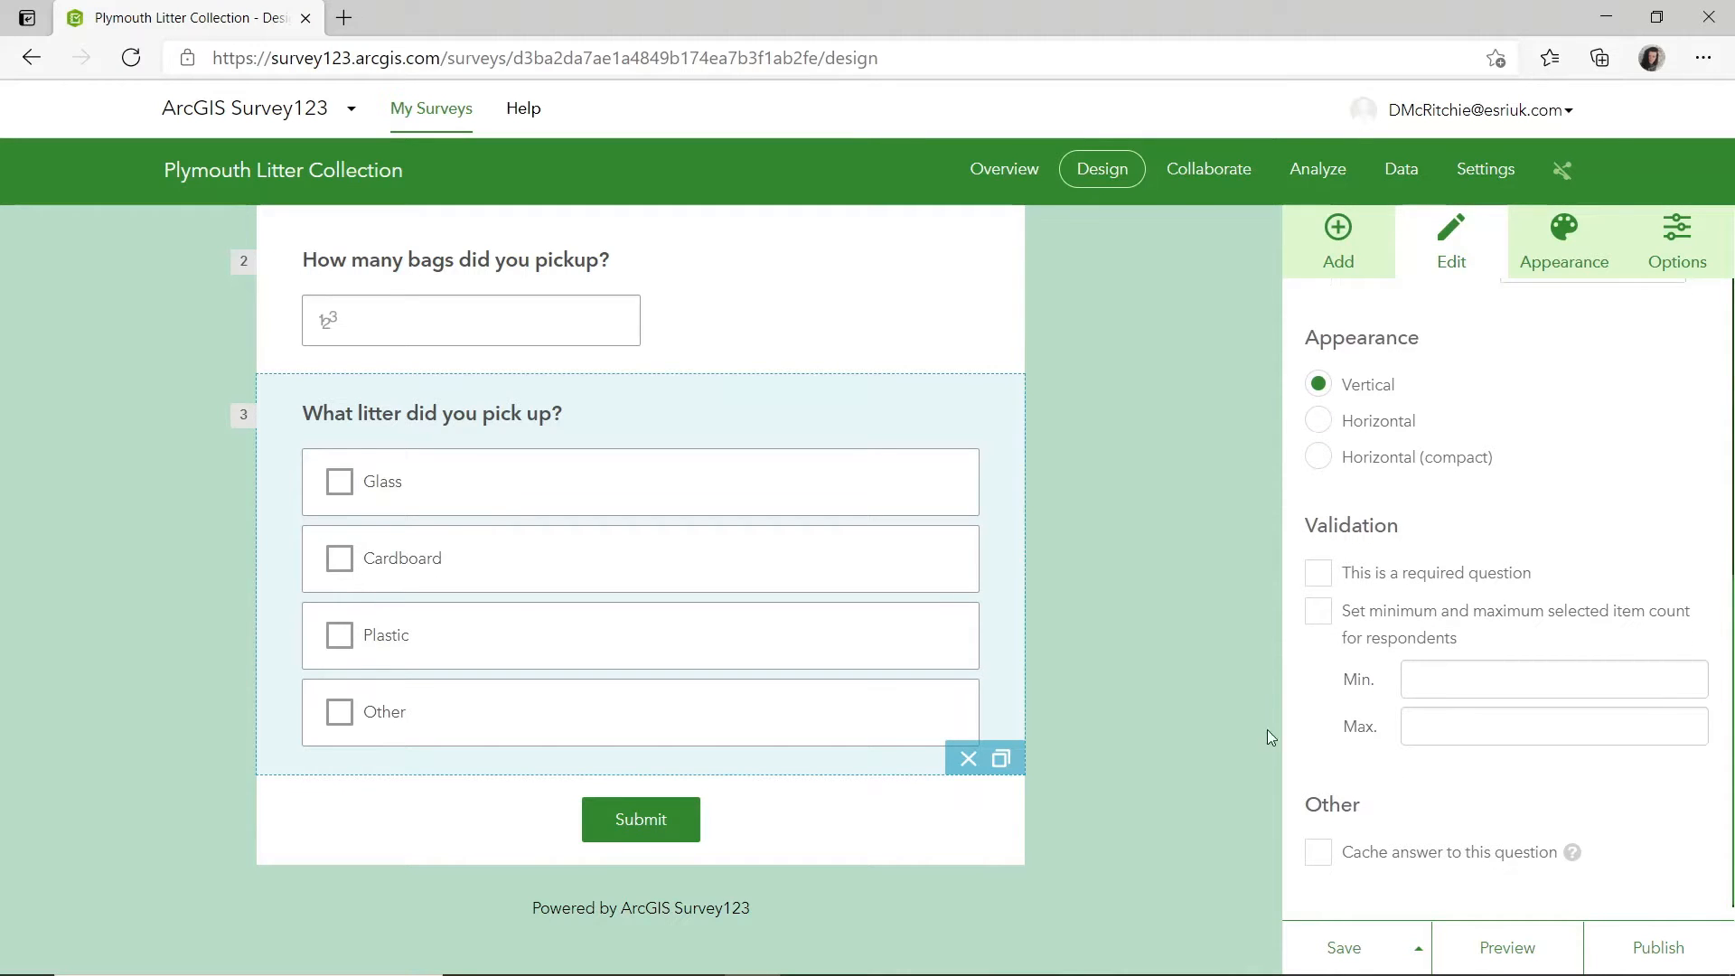
Add a single choice question below the litter question and label it "Would you like to join a litter collection group?".
left_click(1340, 245)
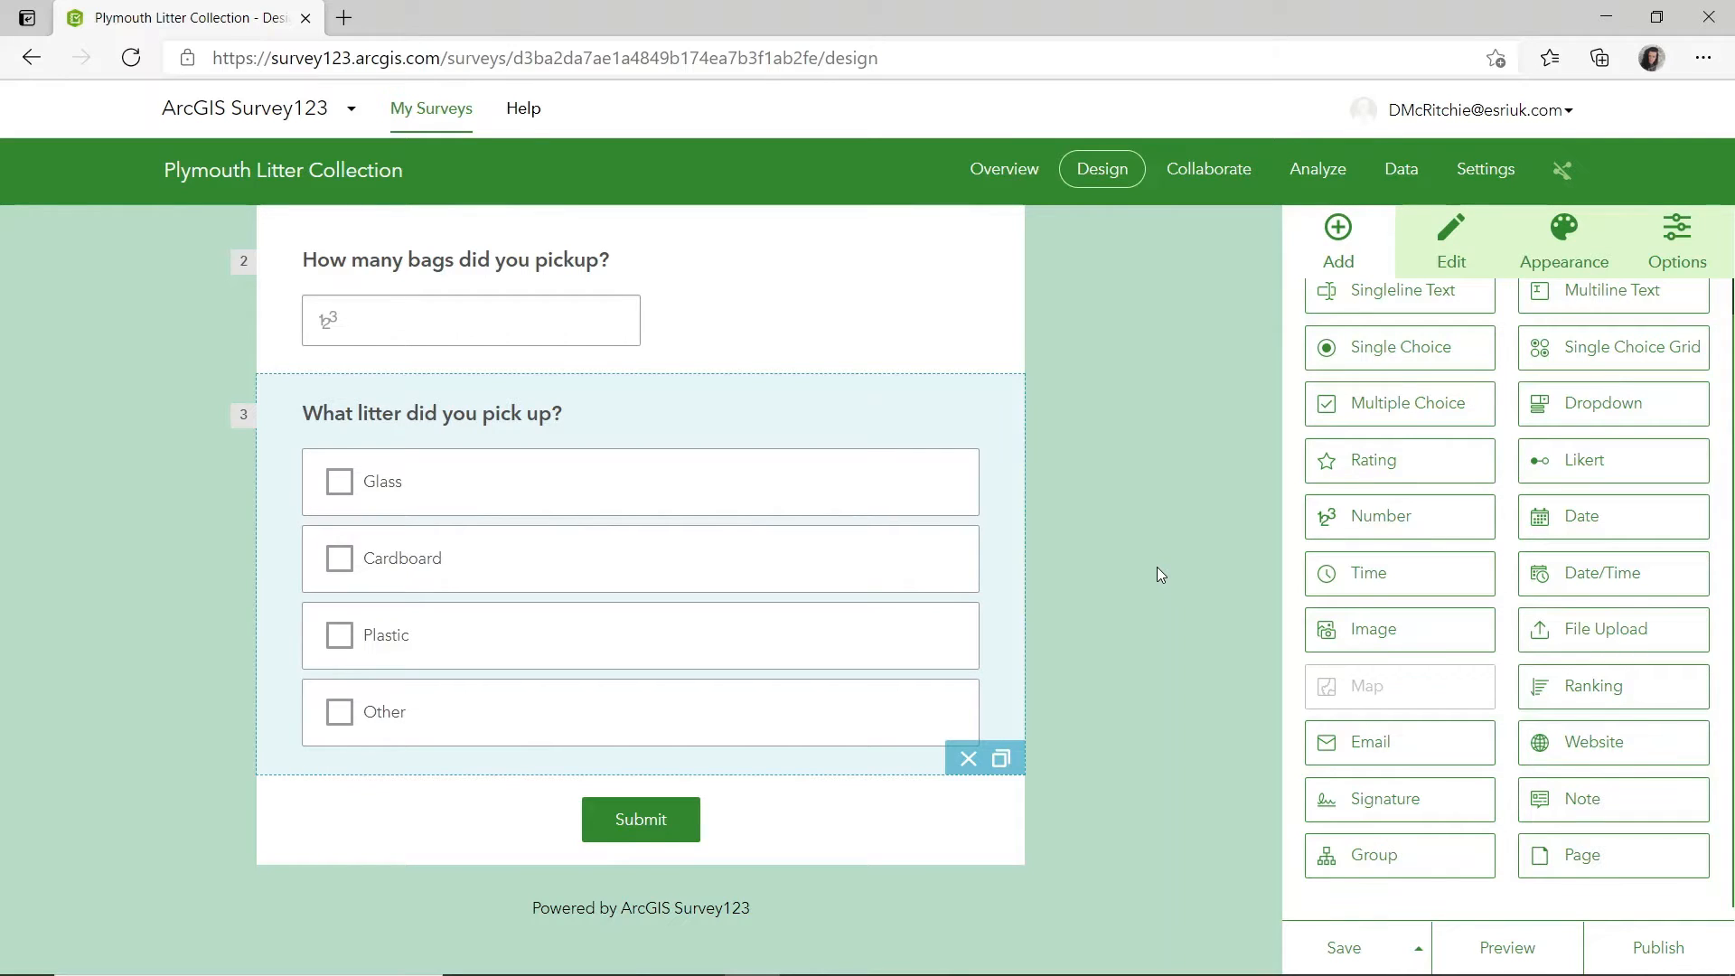
scroll(1376, 573, "up", 1)
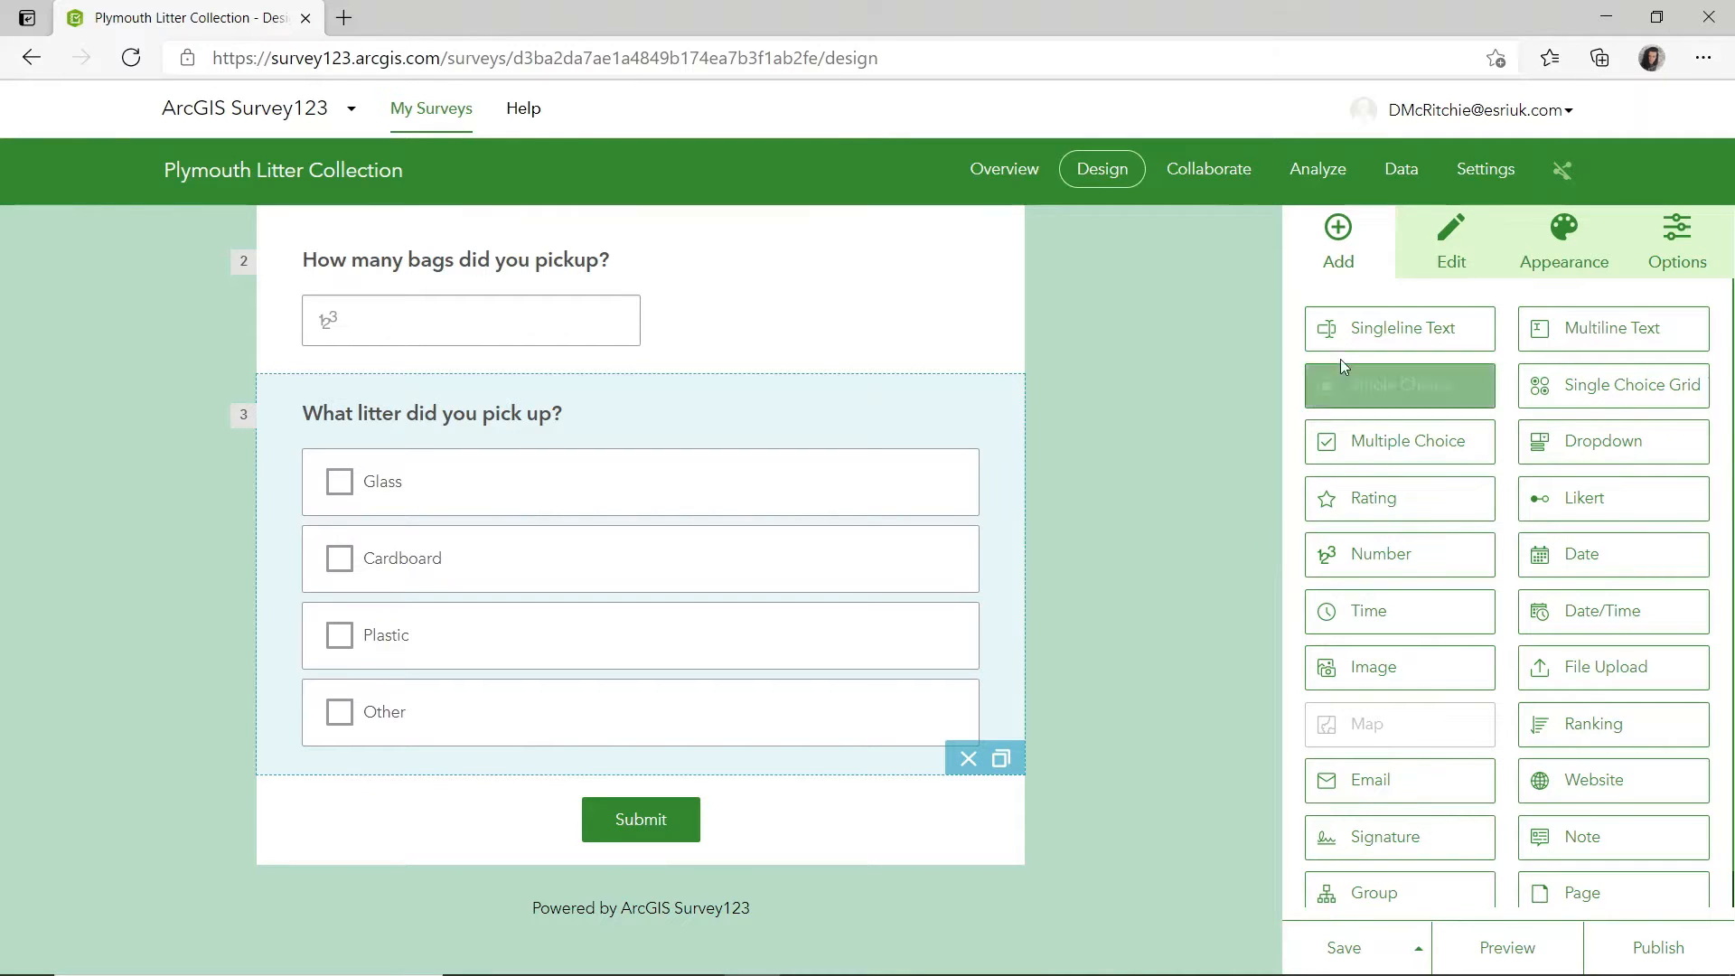
left_click_drag(1369, 384, 485, 813)
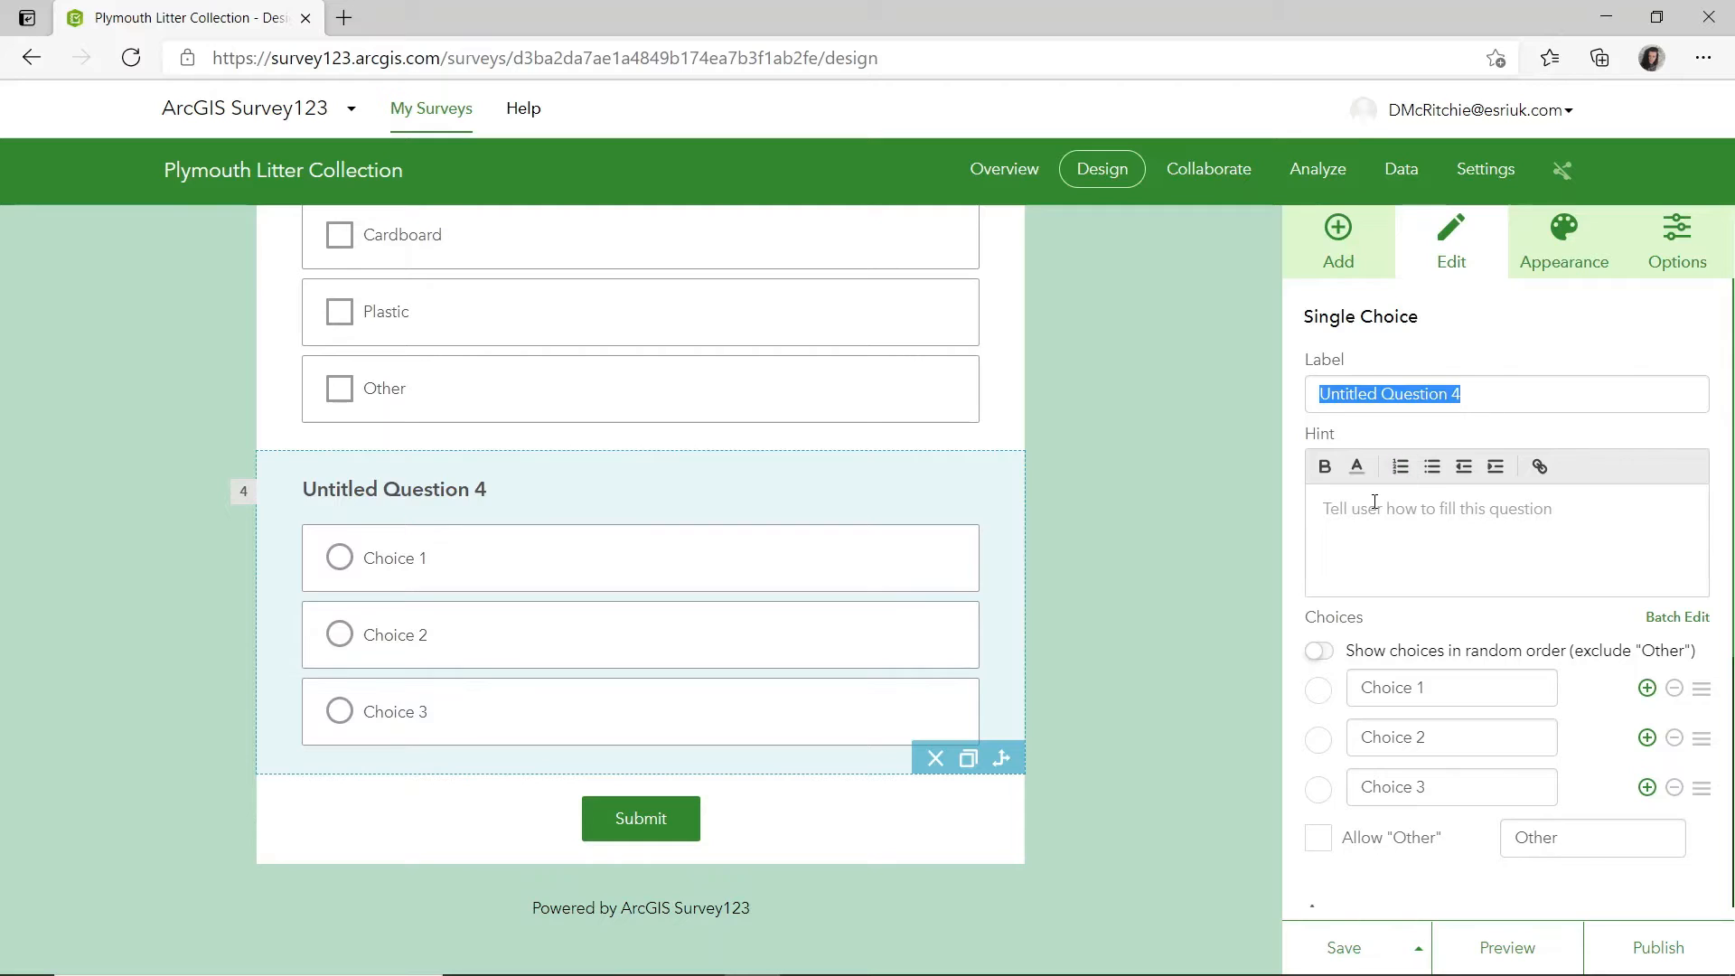
type("Would you li")
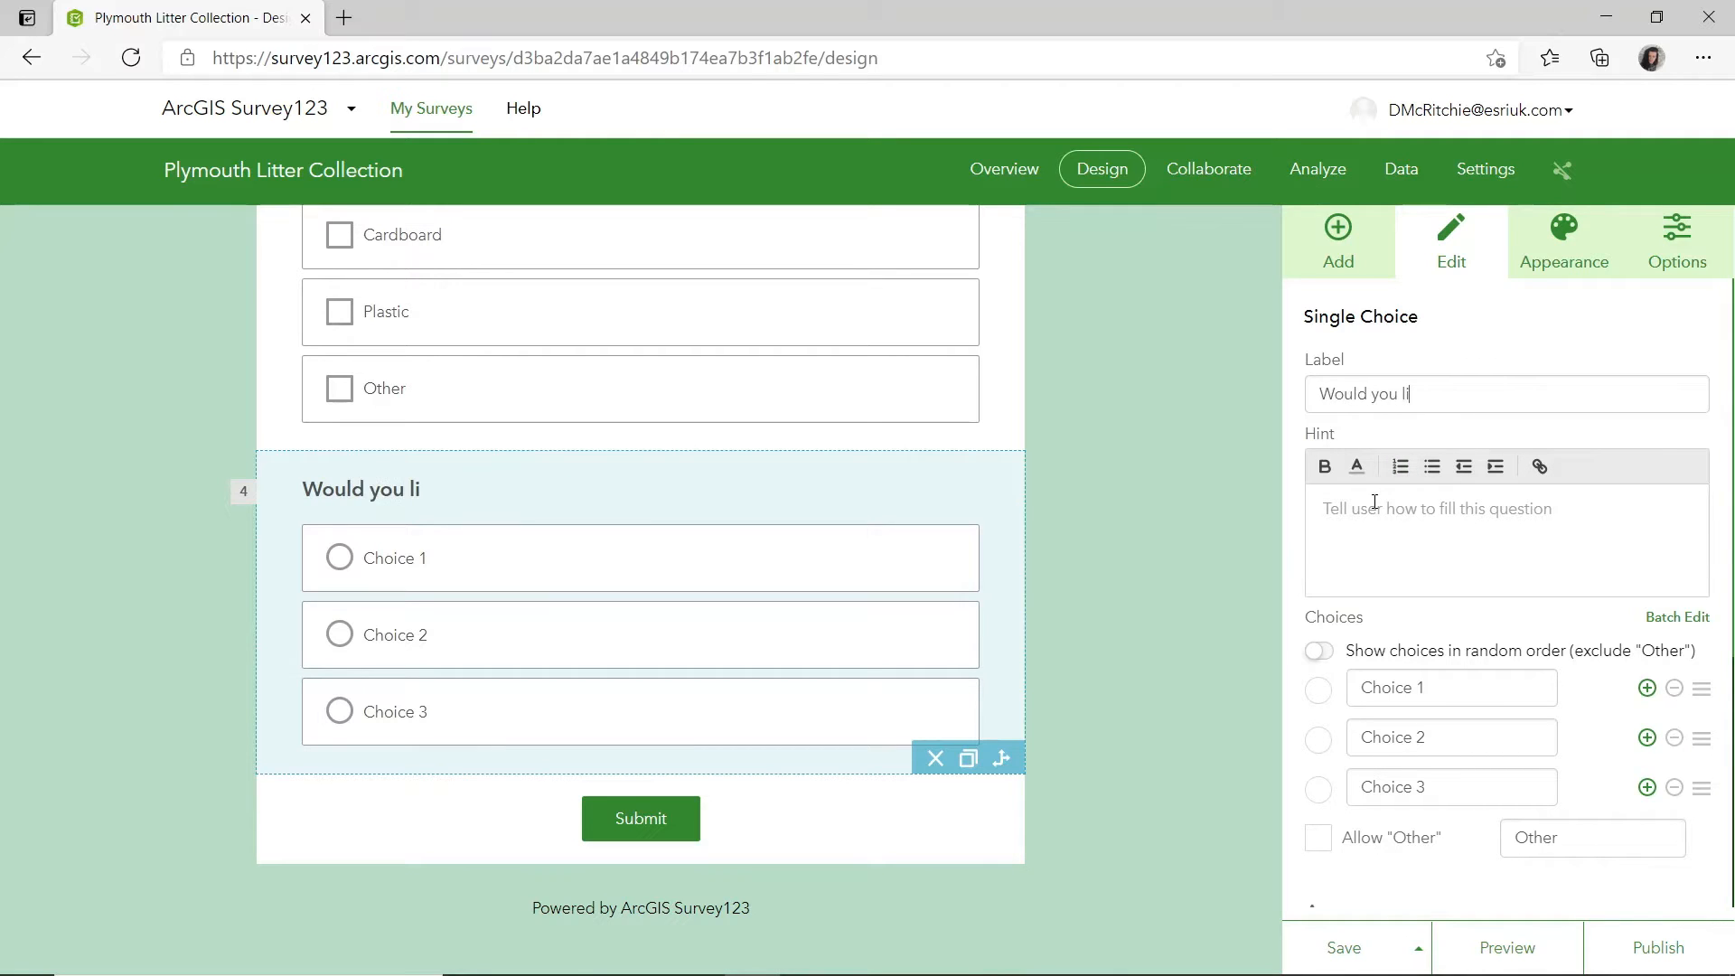
type("ke to join a litt")
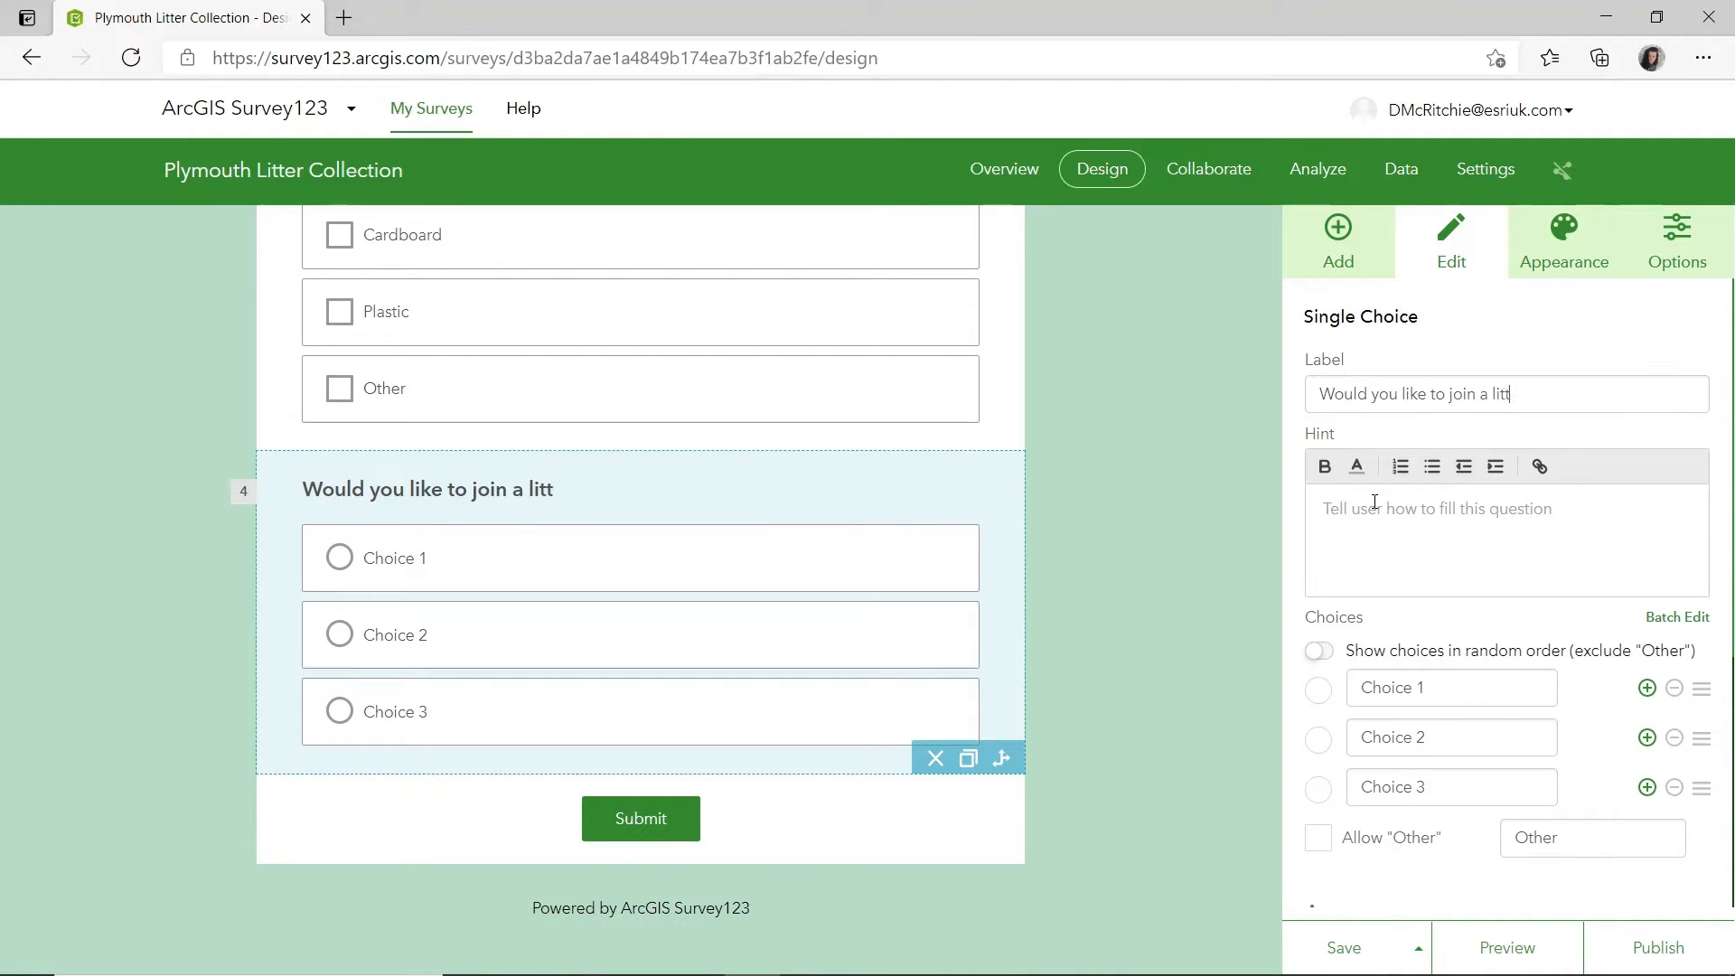
type("er collection group?")
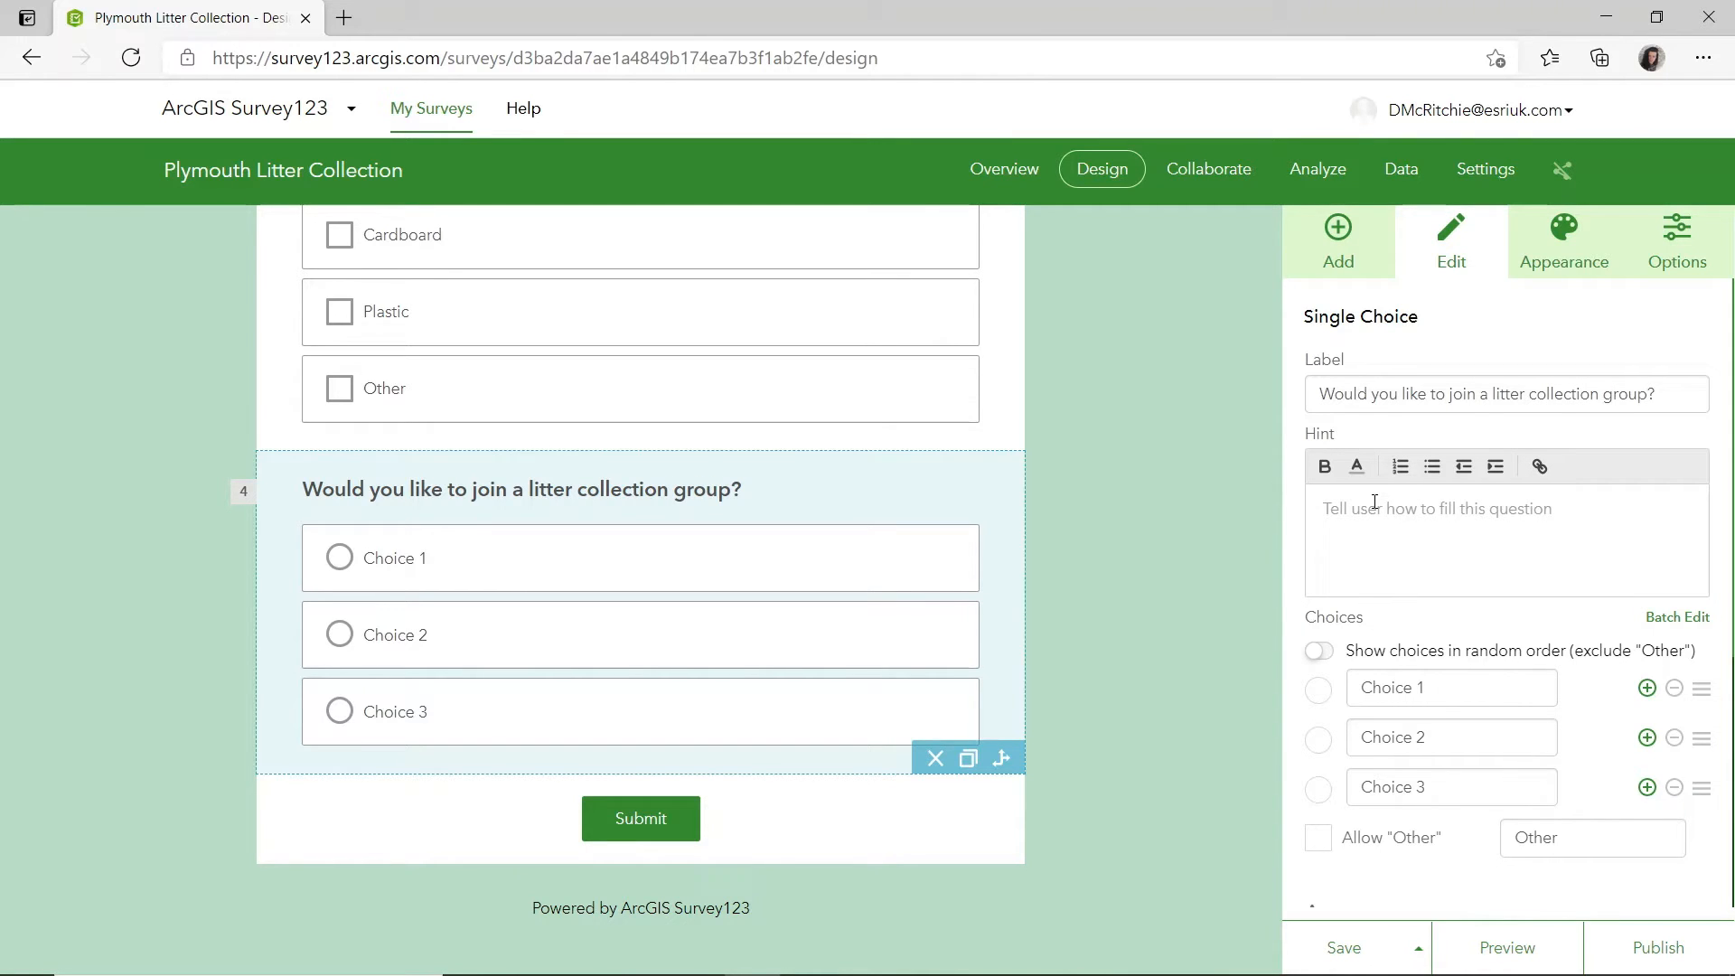
Set the group question's first two choices to Yes and No and remove the third choice.
scroll(1410, 542, "down", 1)
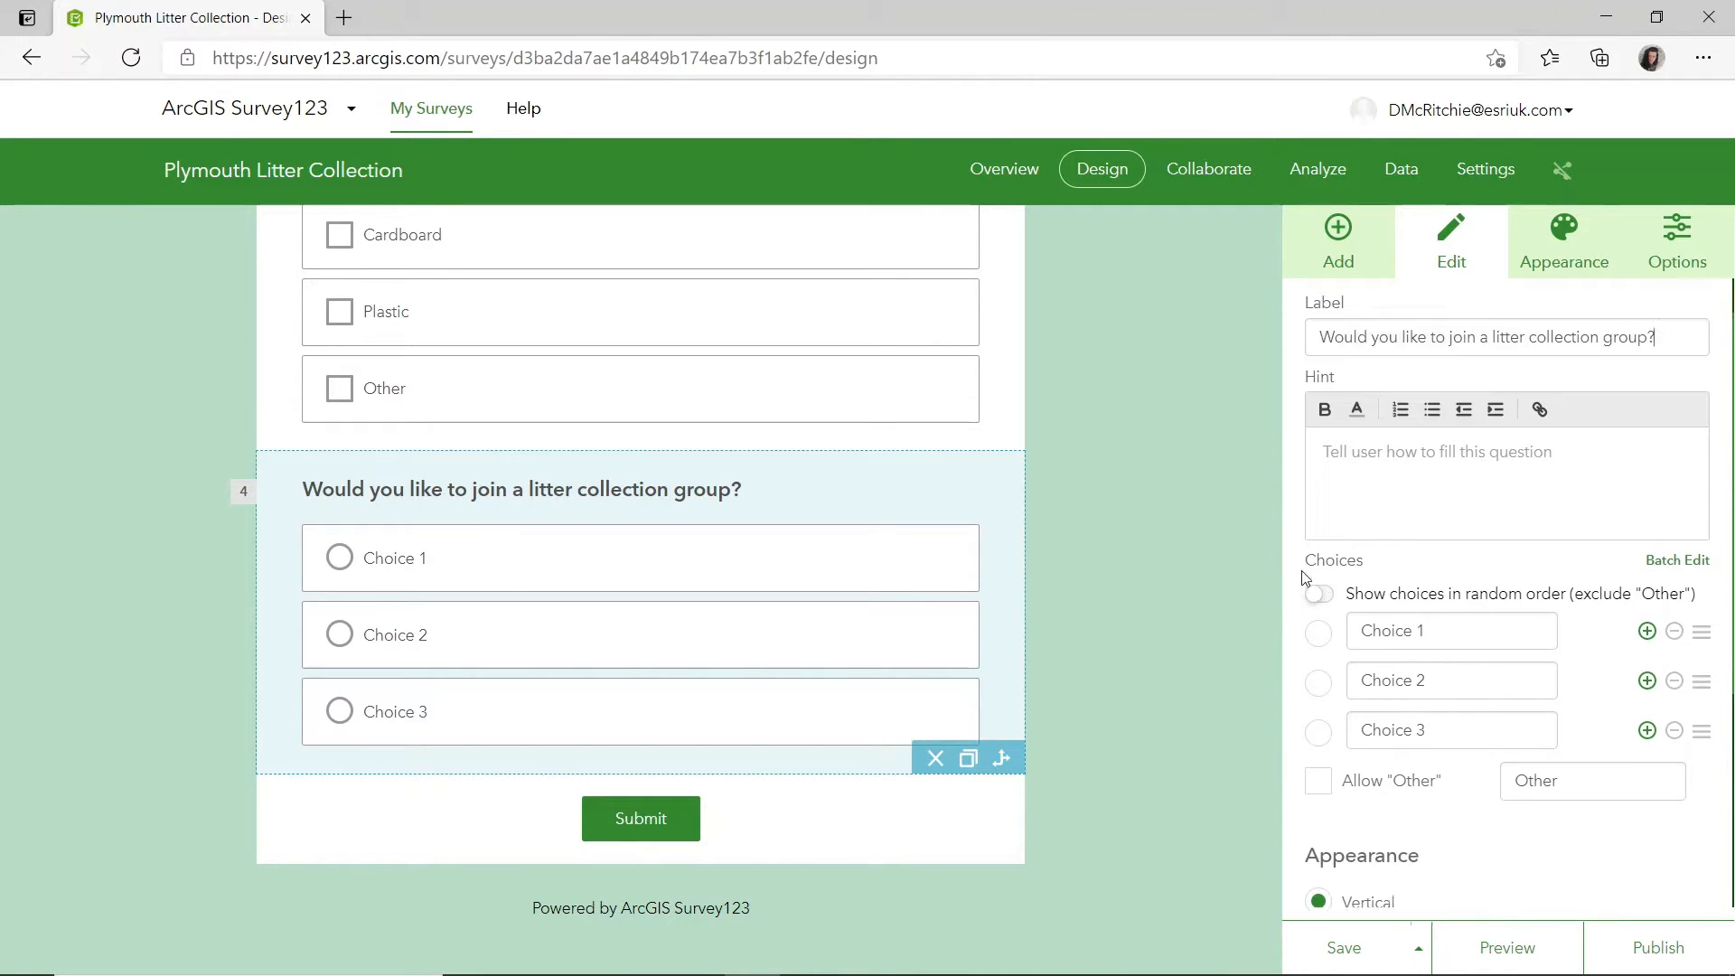
left_click(1440, 587)
type("Yes")
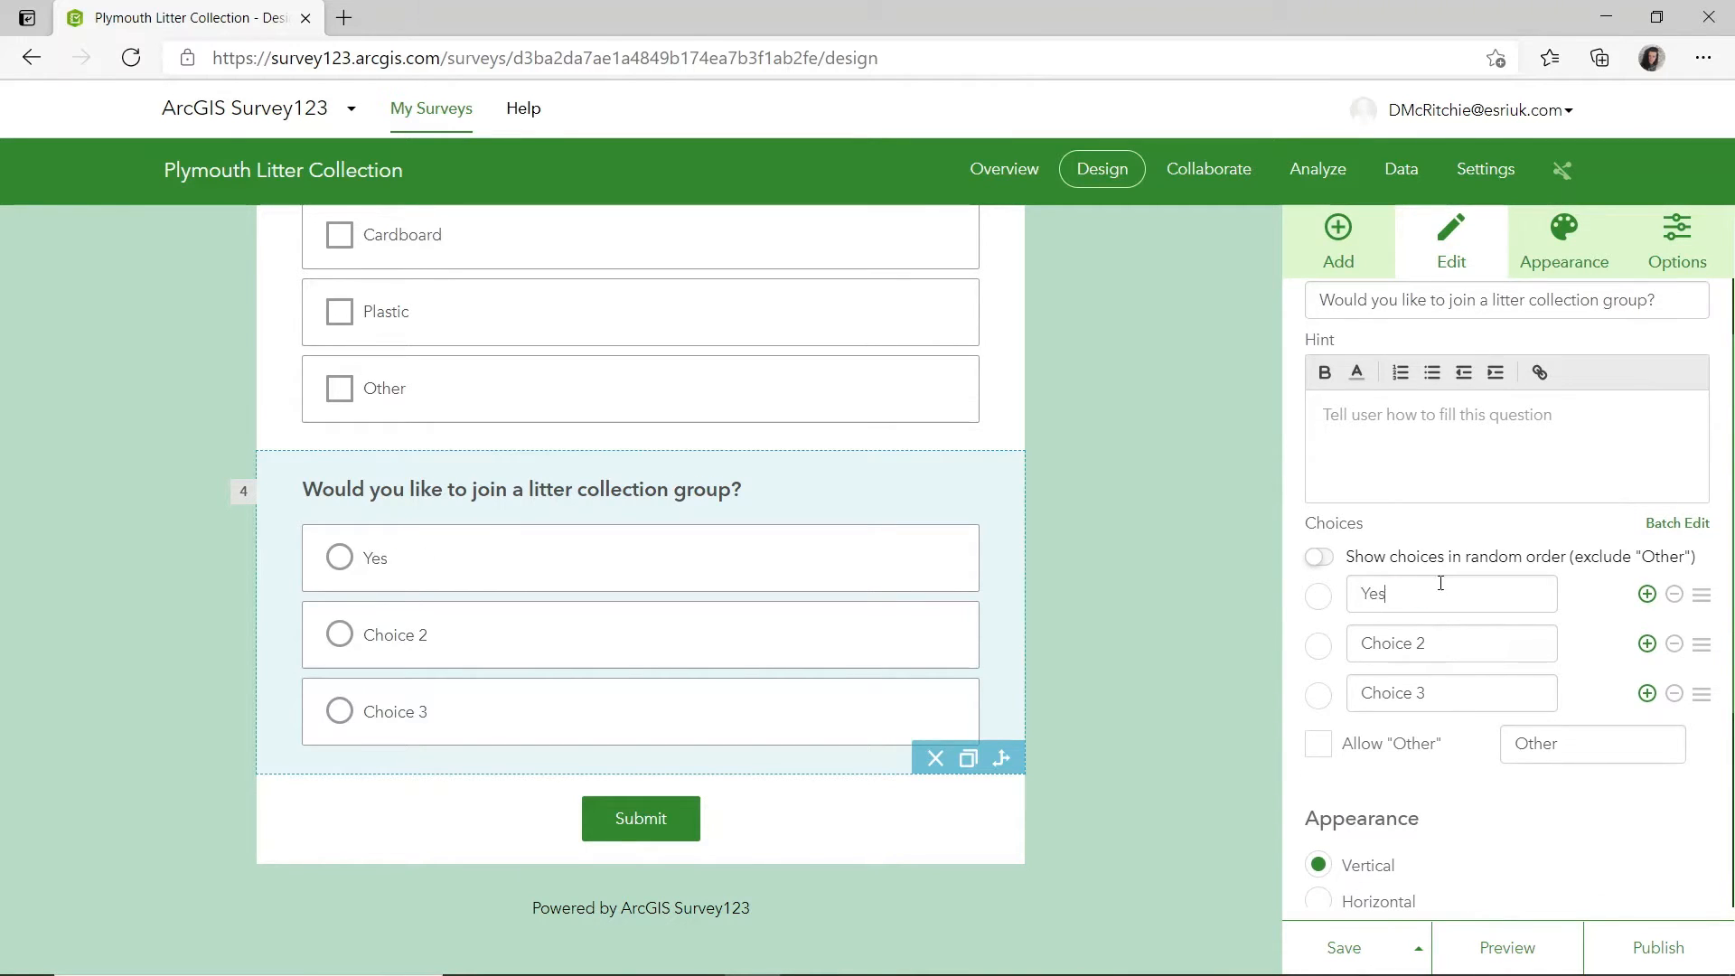
left_click(1450, 645)
key("BackSpace")
type("No")
left_click(1674, 693)
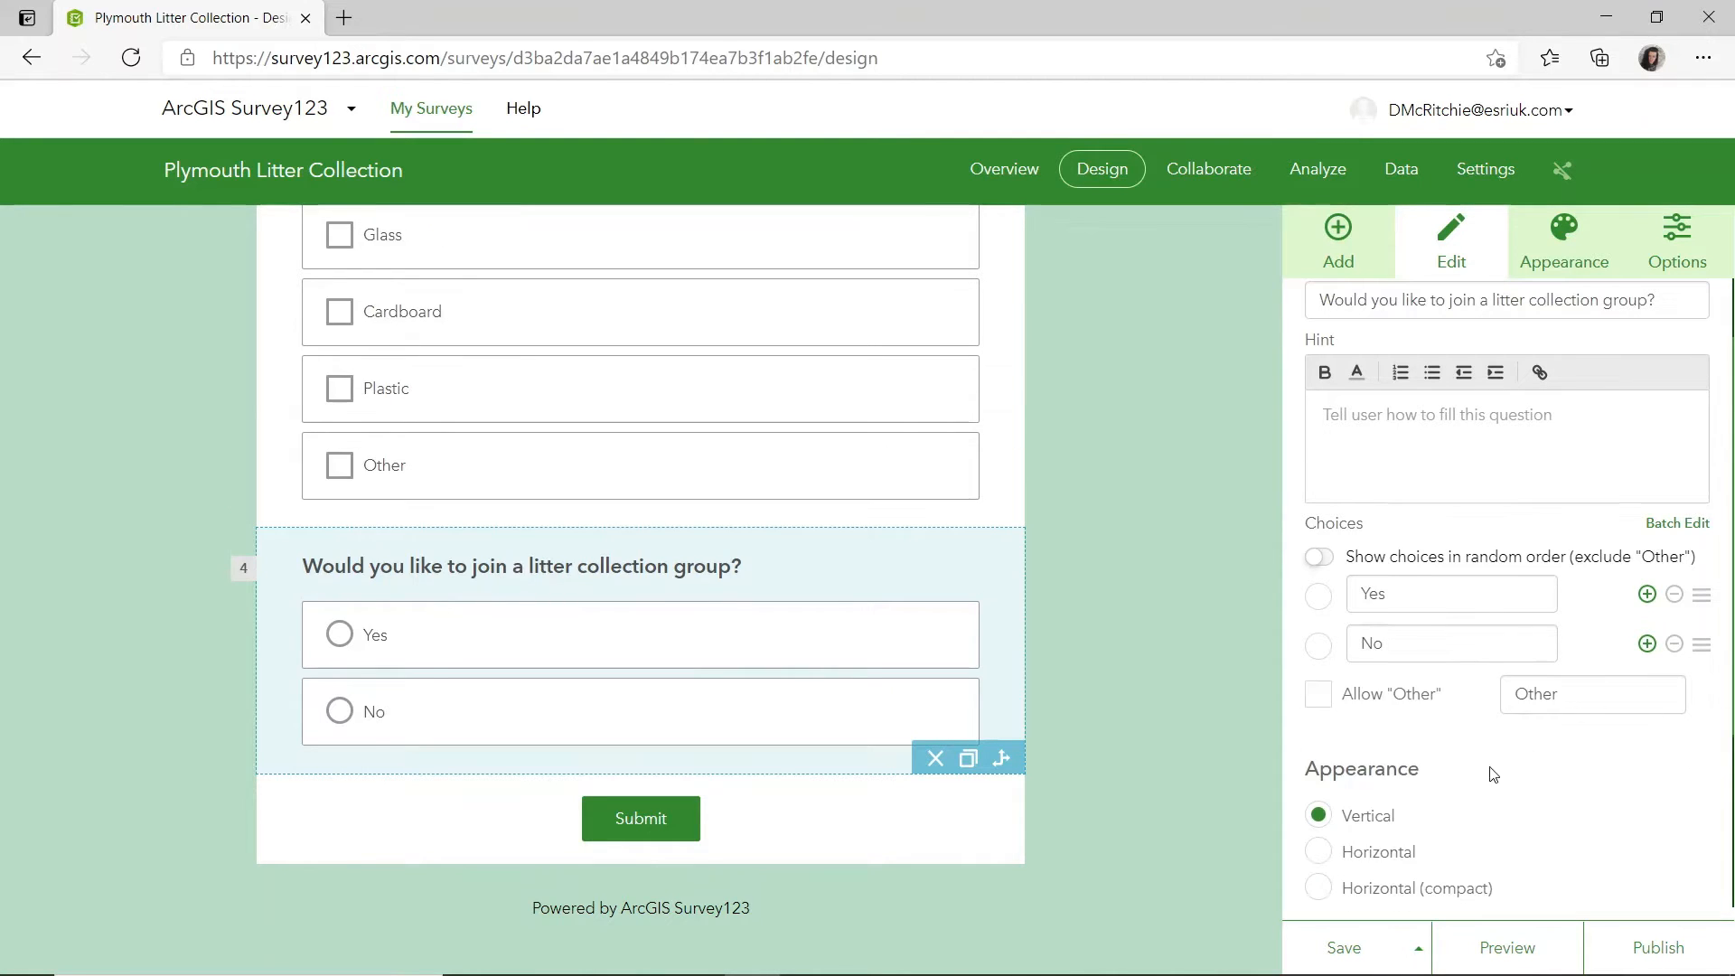
scroll(1401, 757, "down", 3)
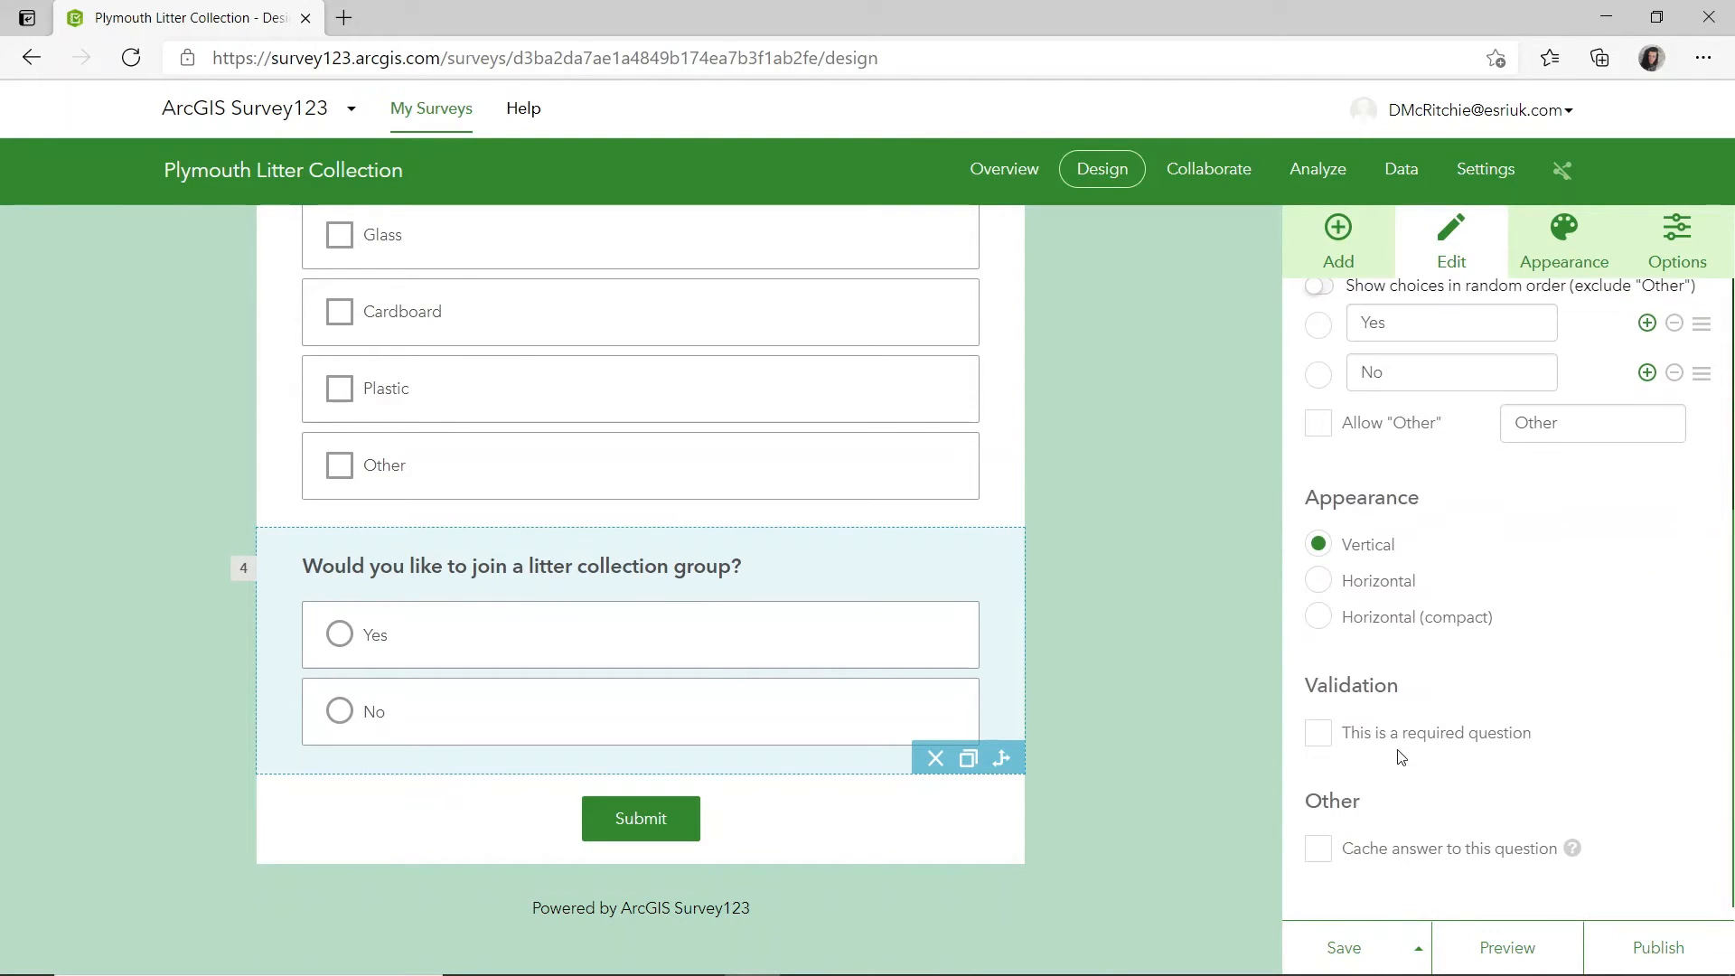
Add an email question at the end of the survey and label it "Please insert your email".
left_click(1292, 251)
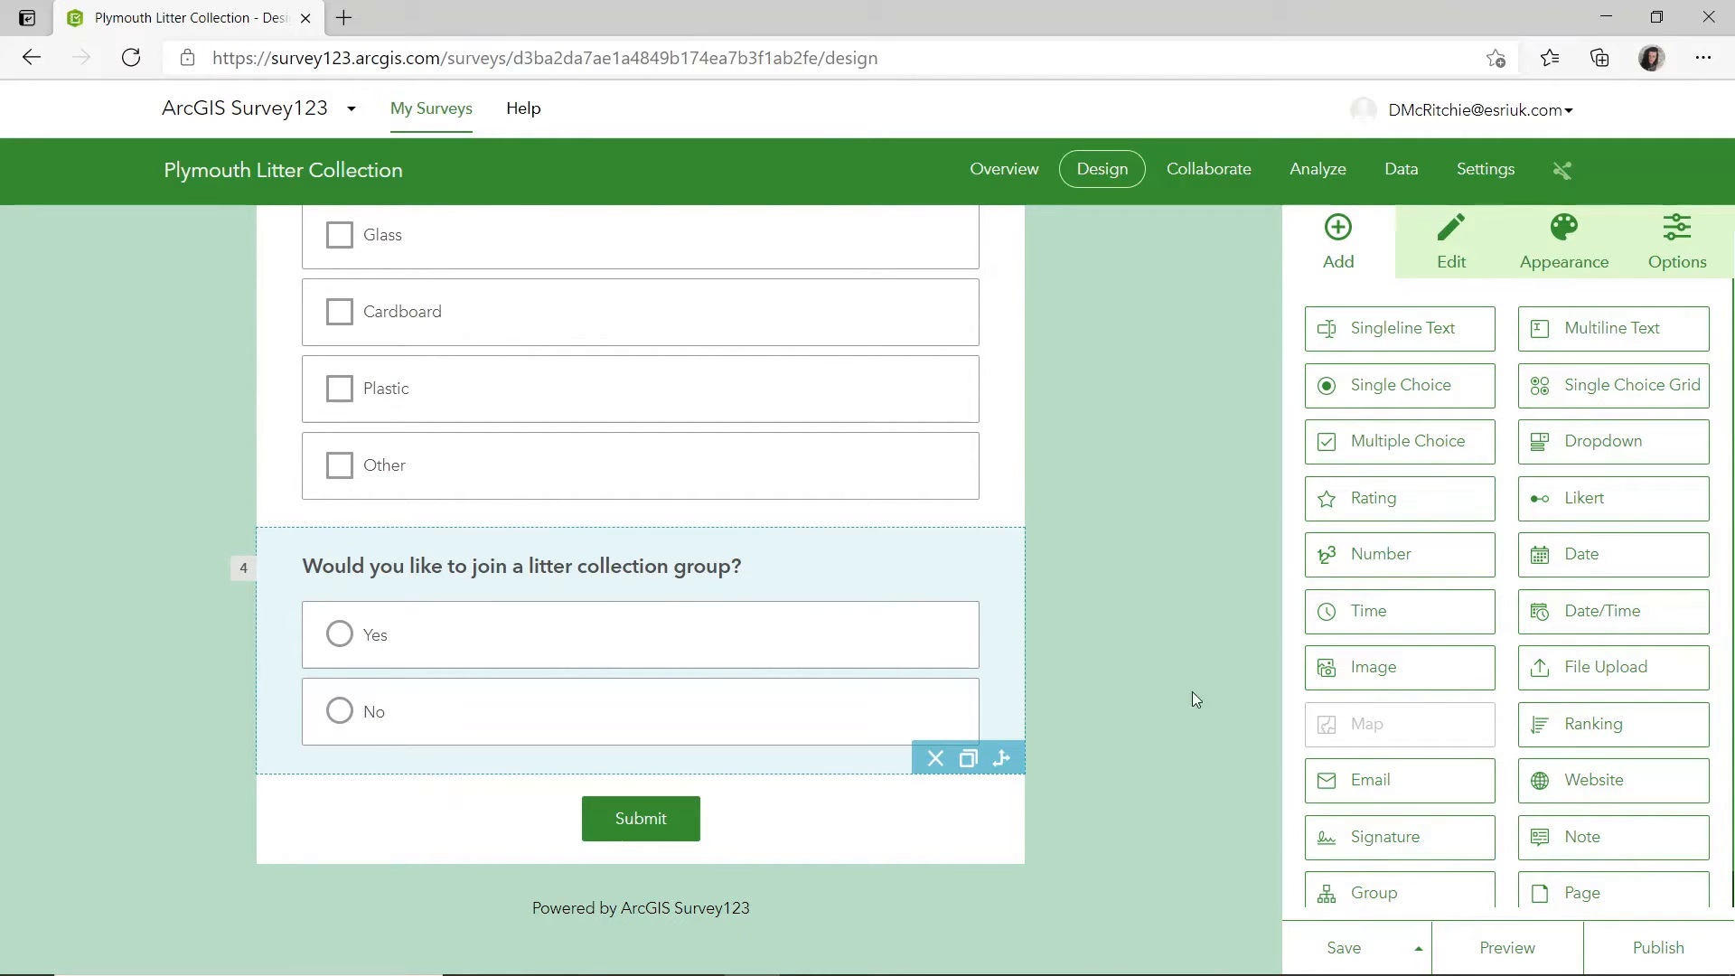
left_click_drag(1344, 779, 636, 737)
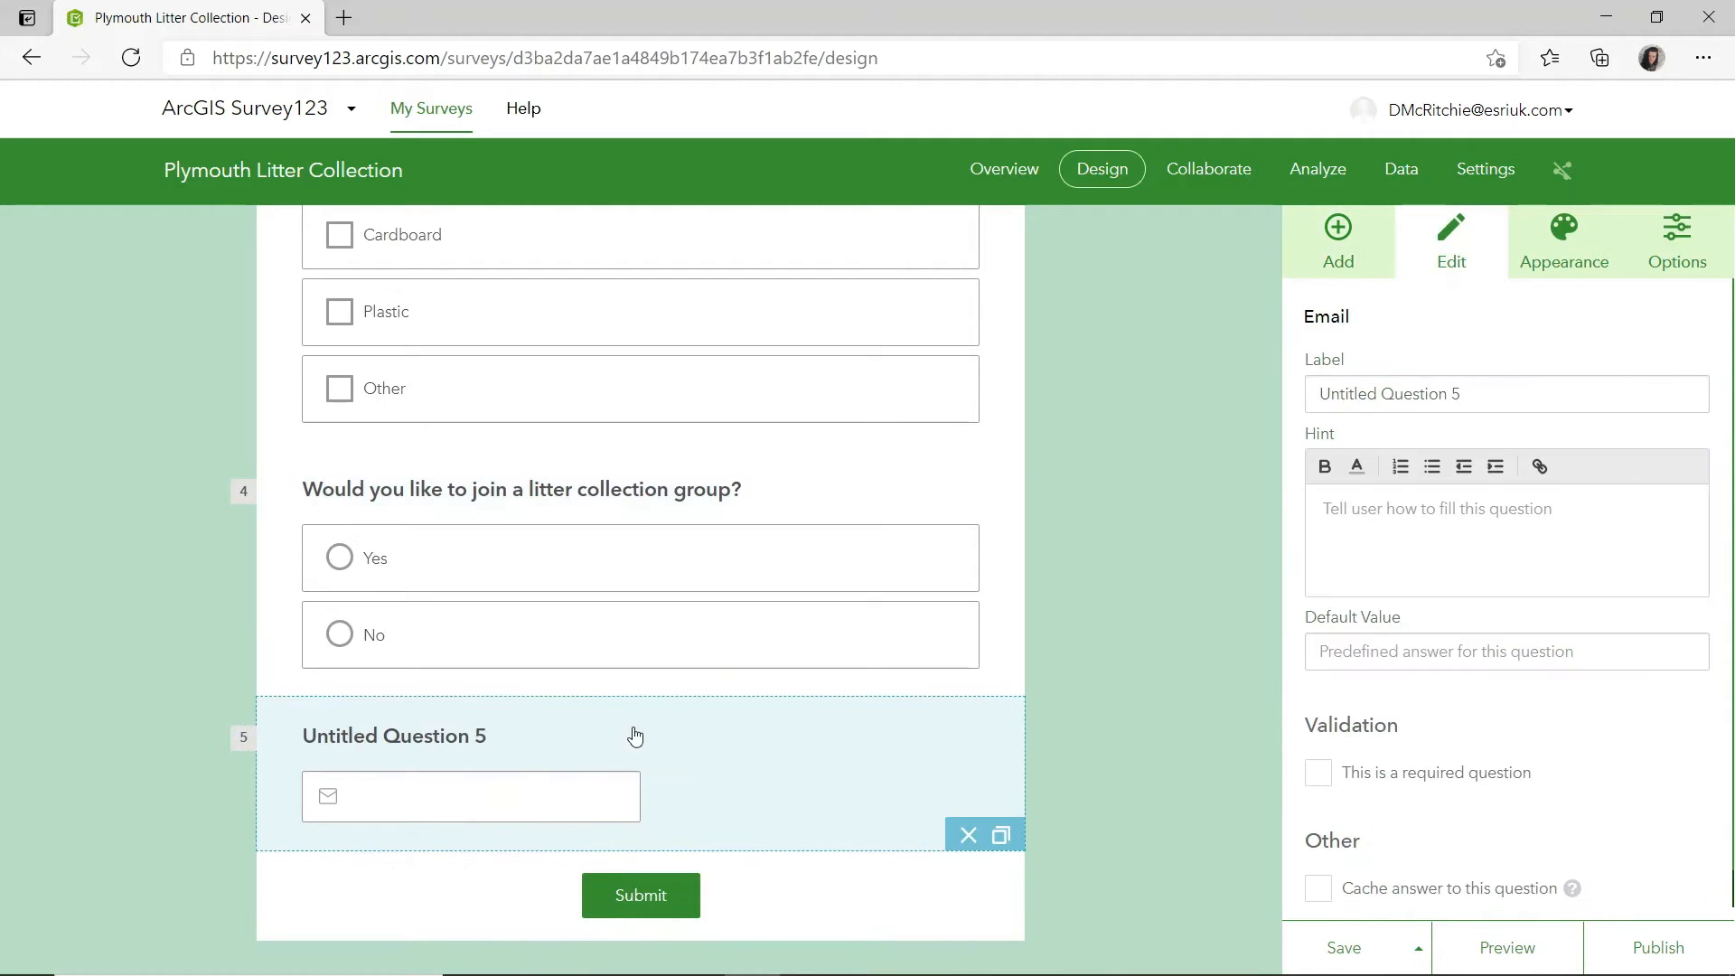
triple_click(1503, 395)
key("BackSpace")
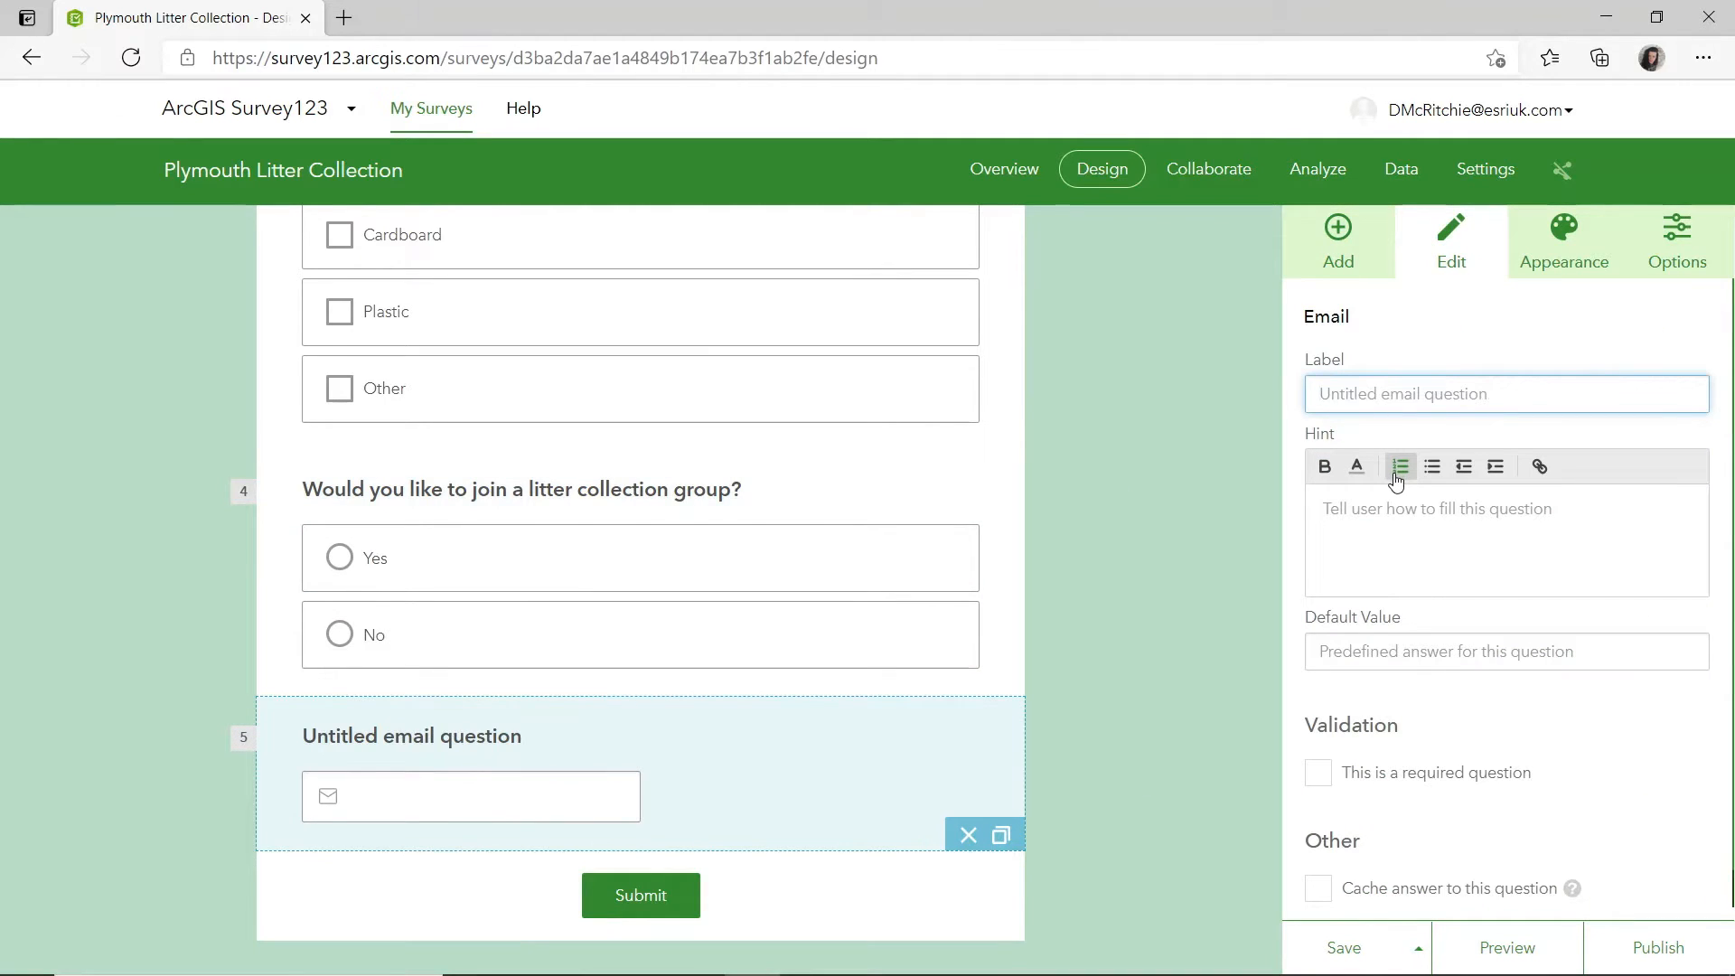
type("Please ")
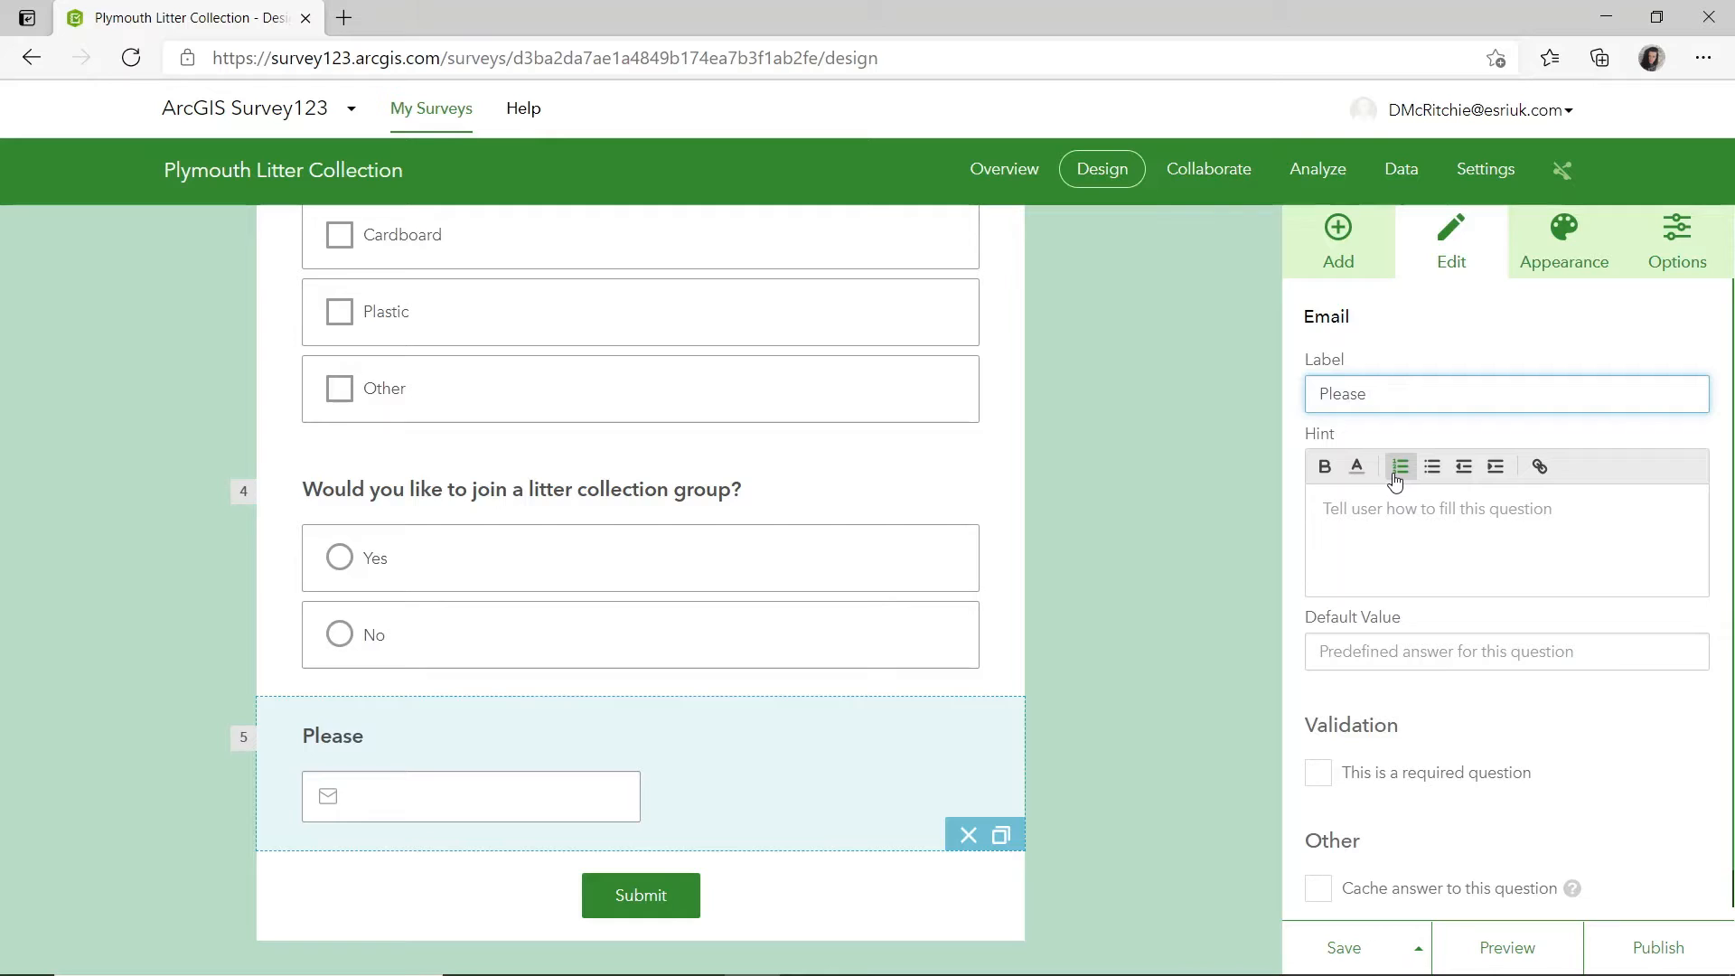
type("insert your email")
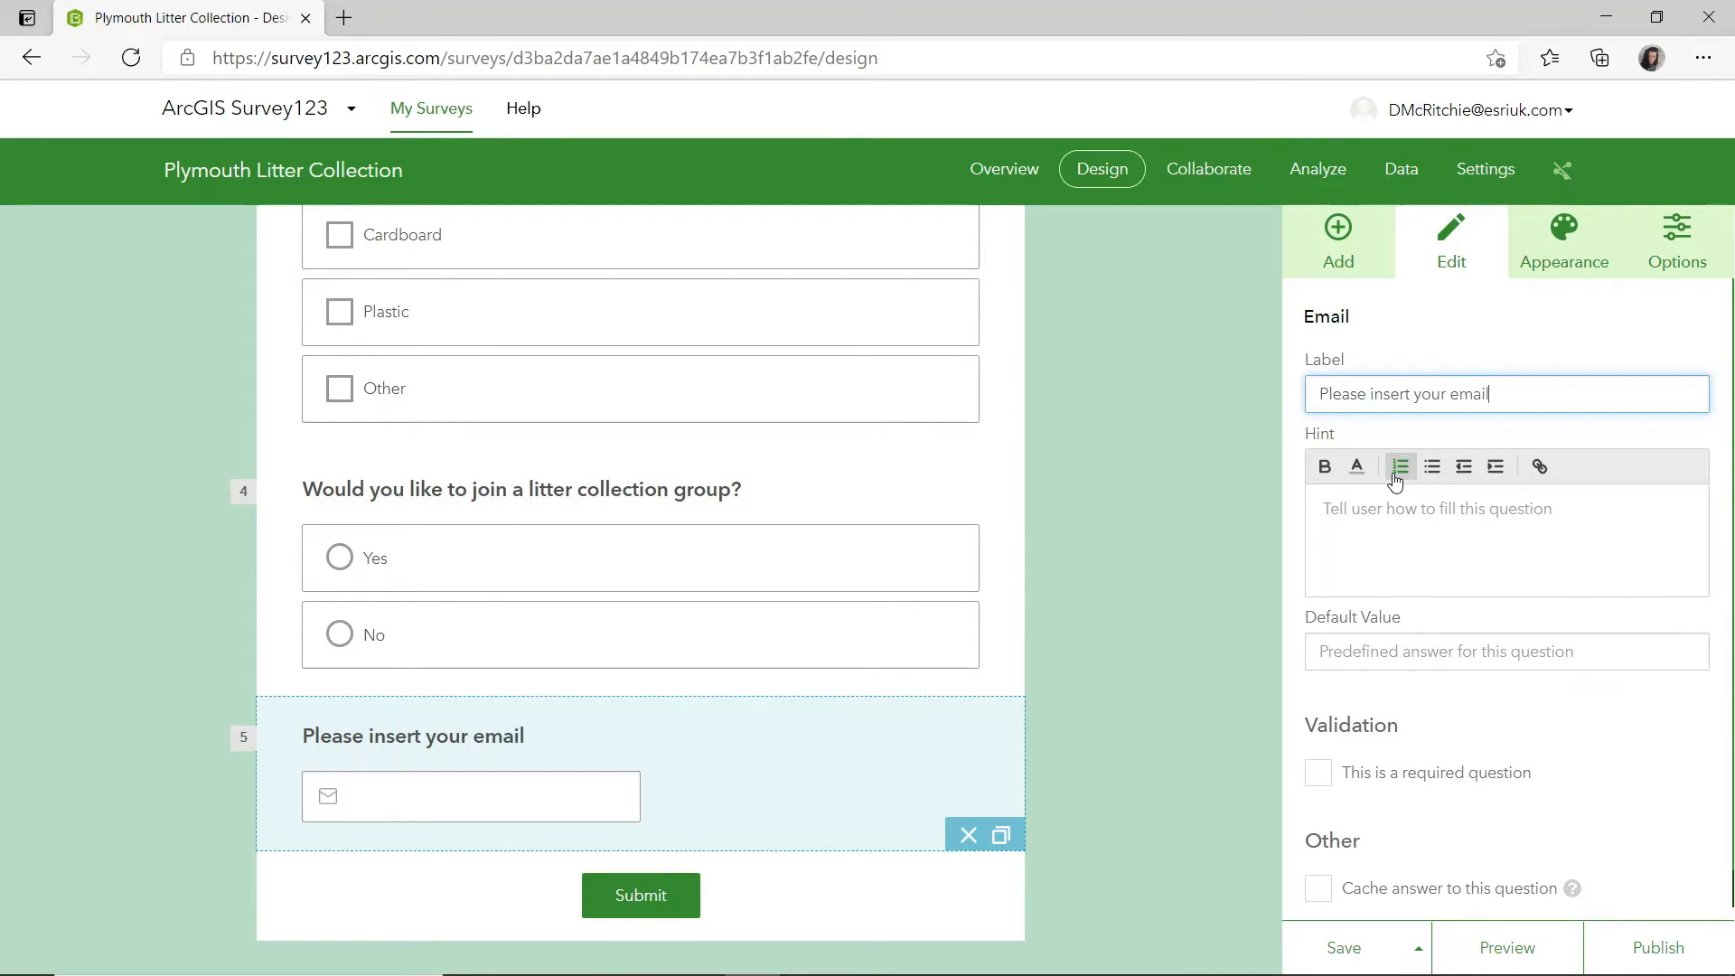
Set a rule on the litter collection group question that shows the email question only if the answer is Yes.
left_click(944, 502)
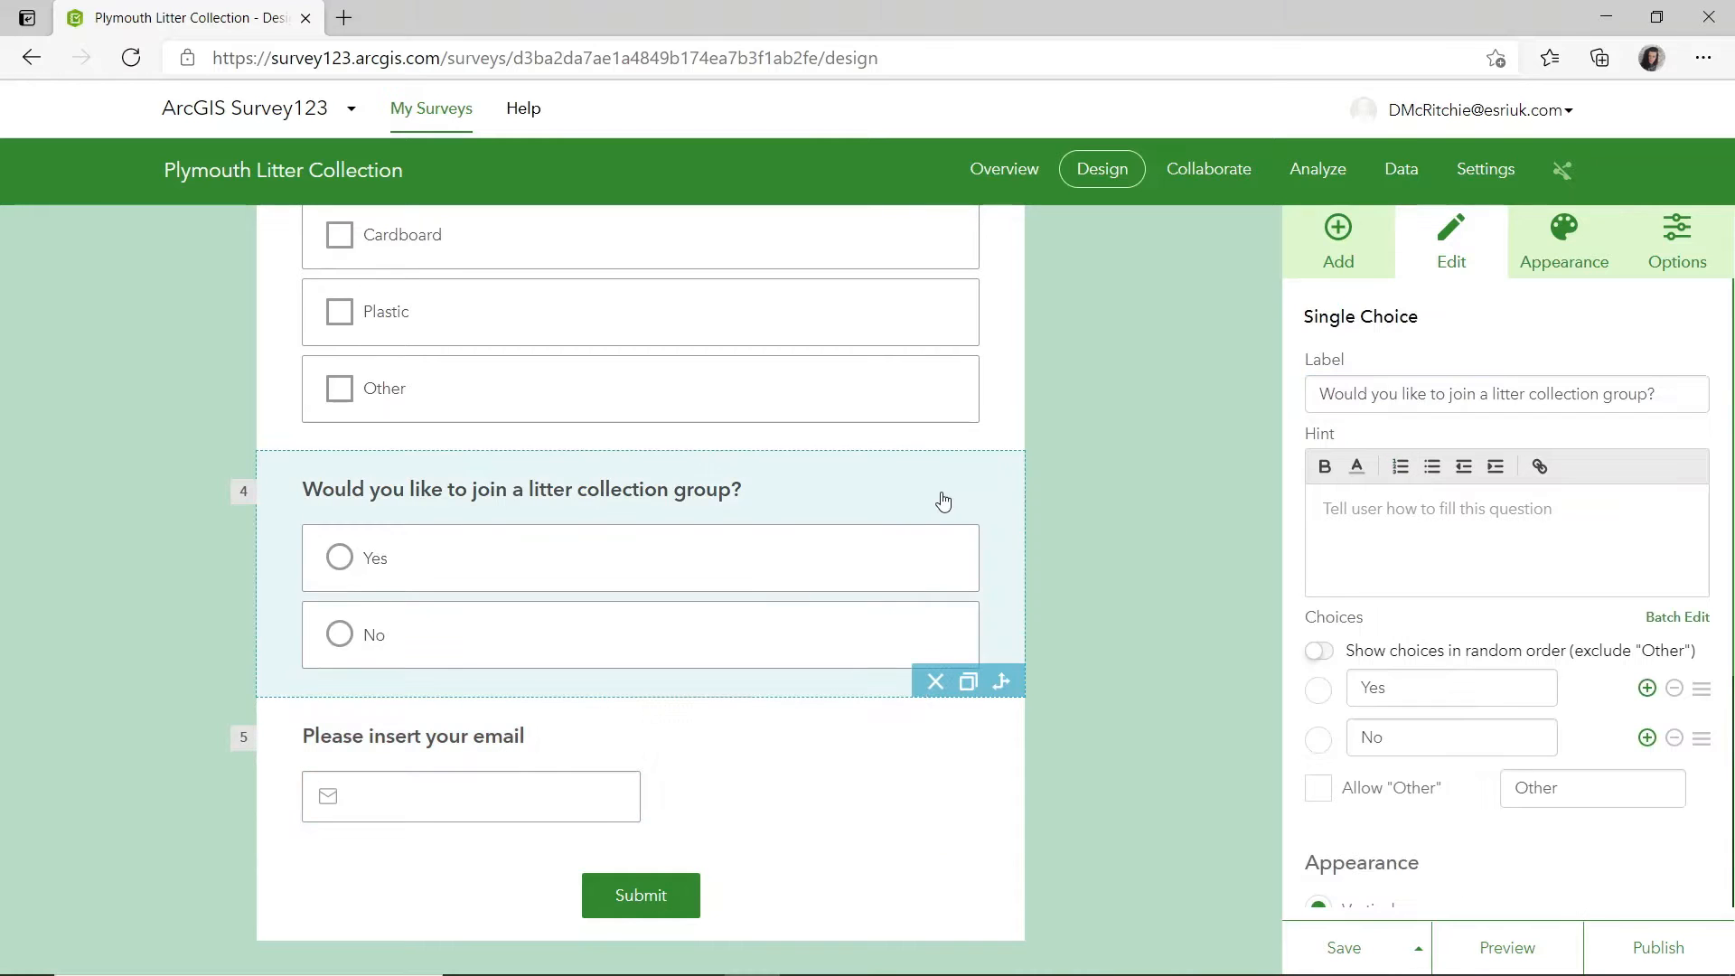
left_click(1002, 685)
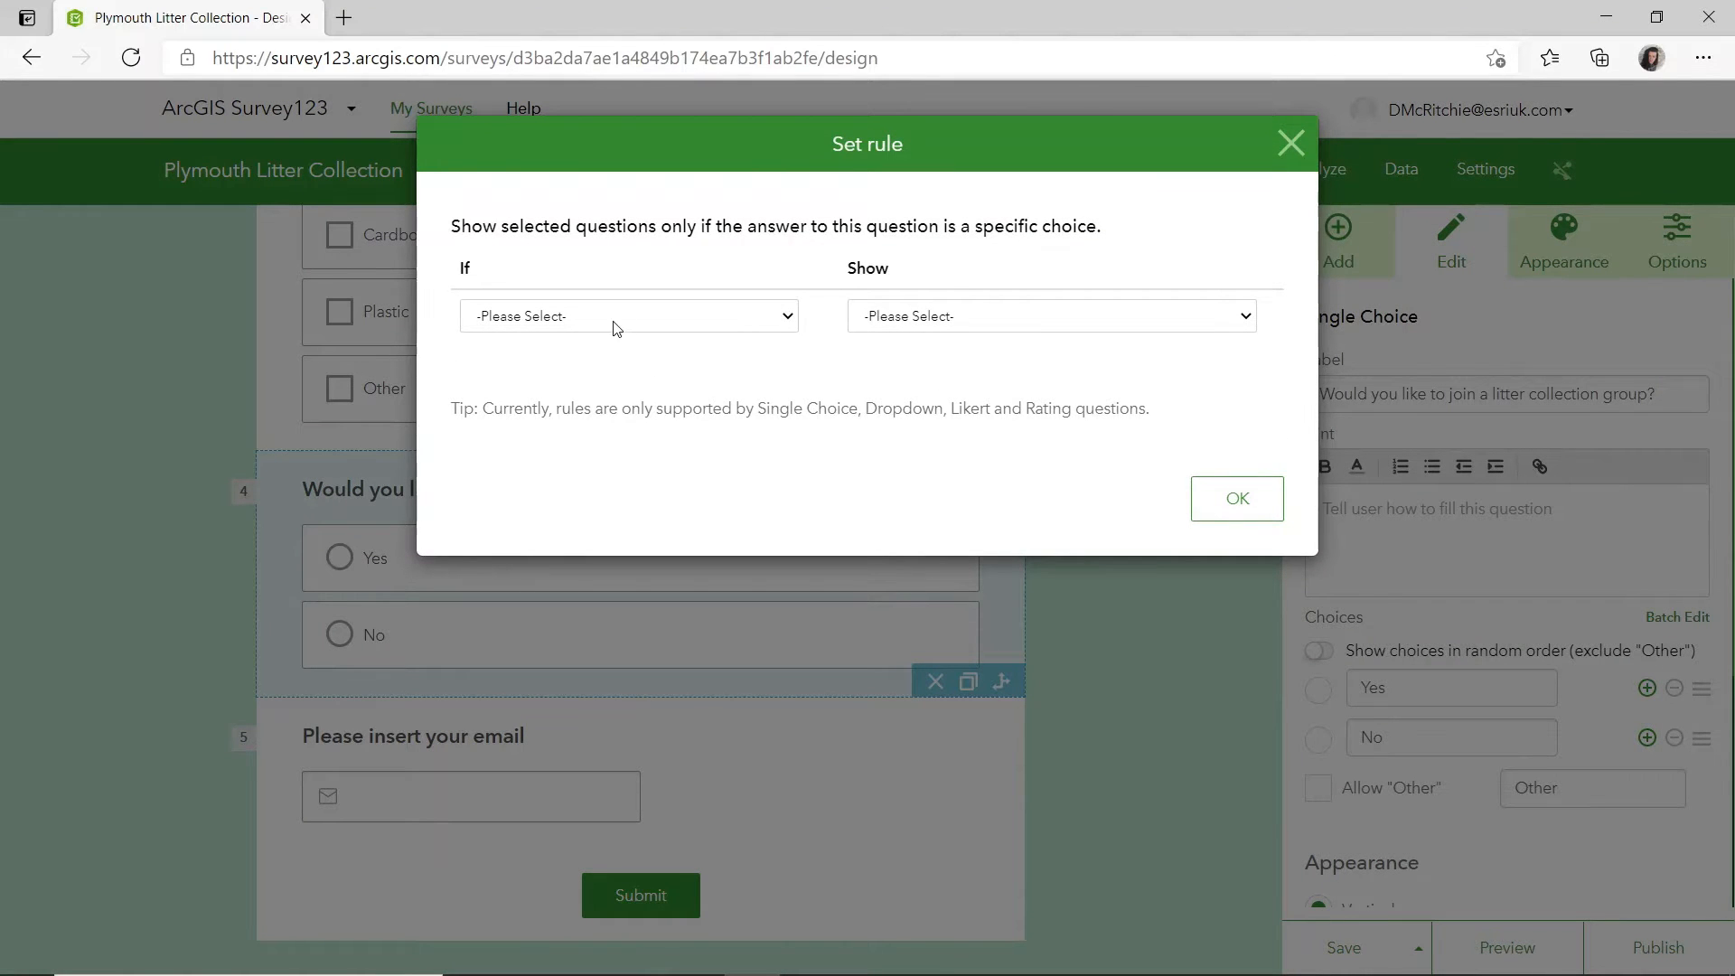
left_click(702, 318)
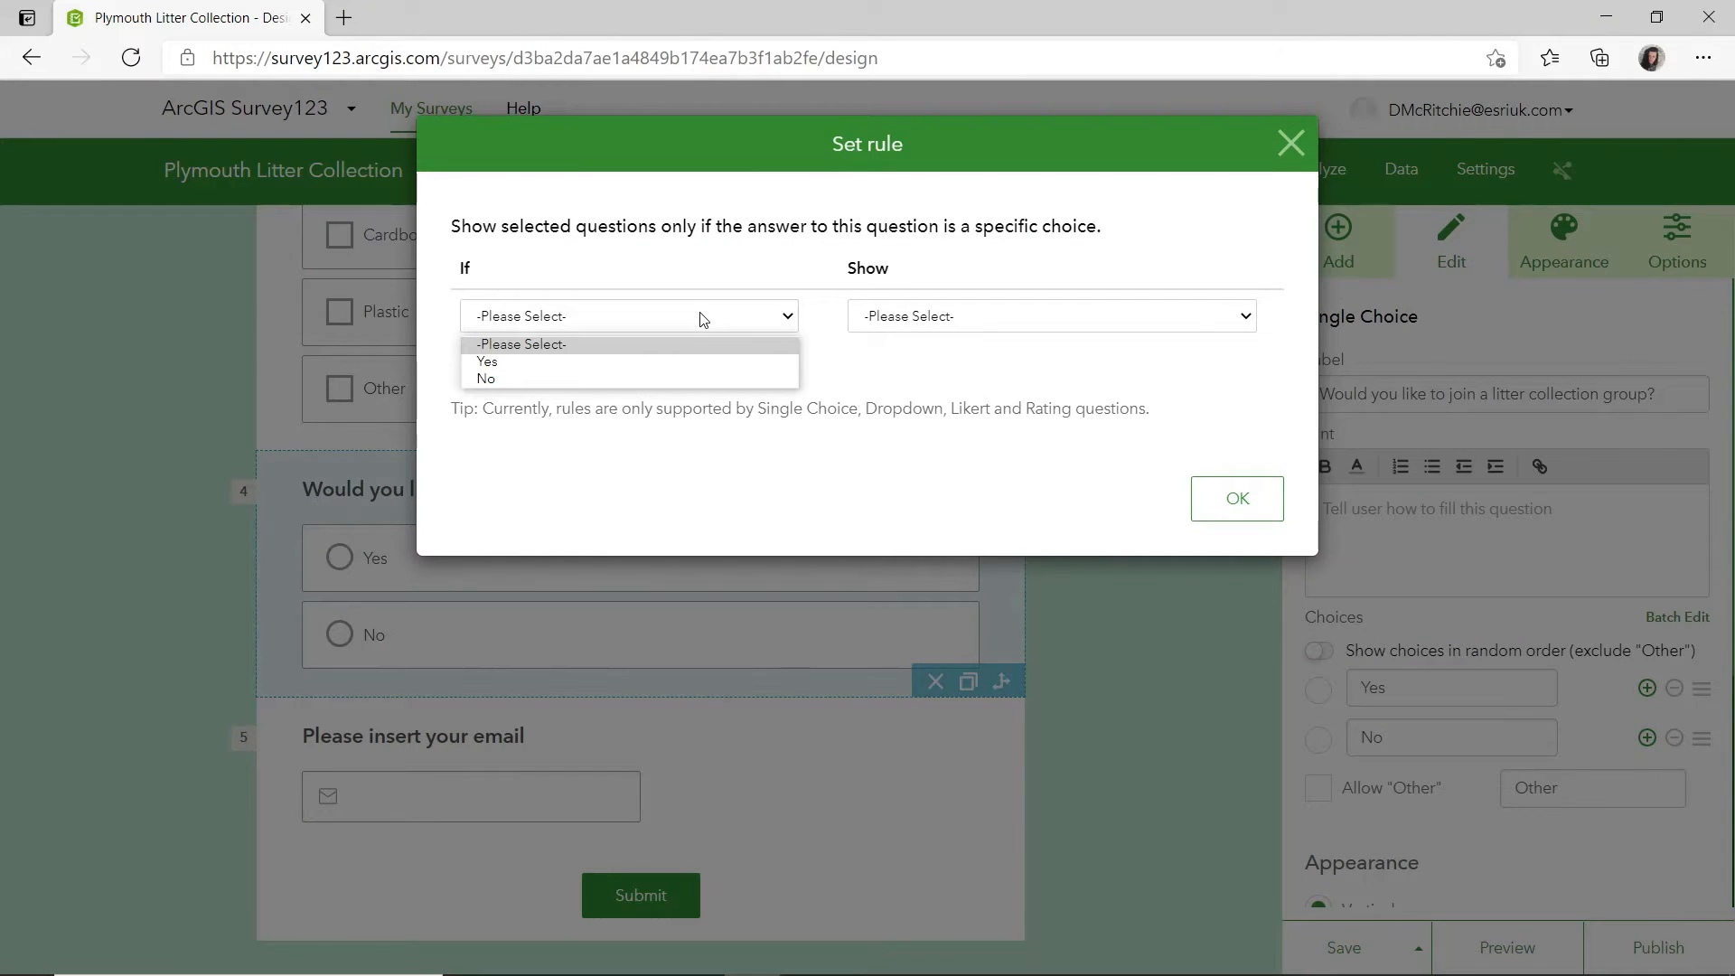
left_click(504, 362)
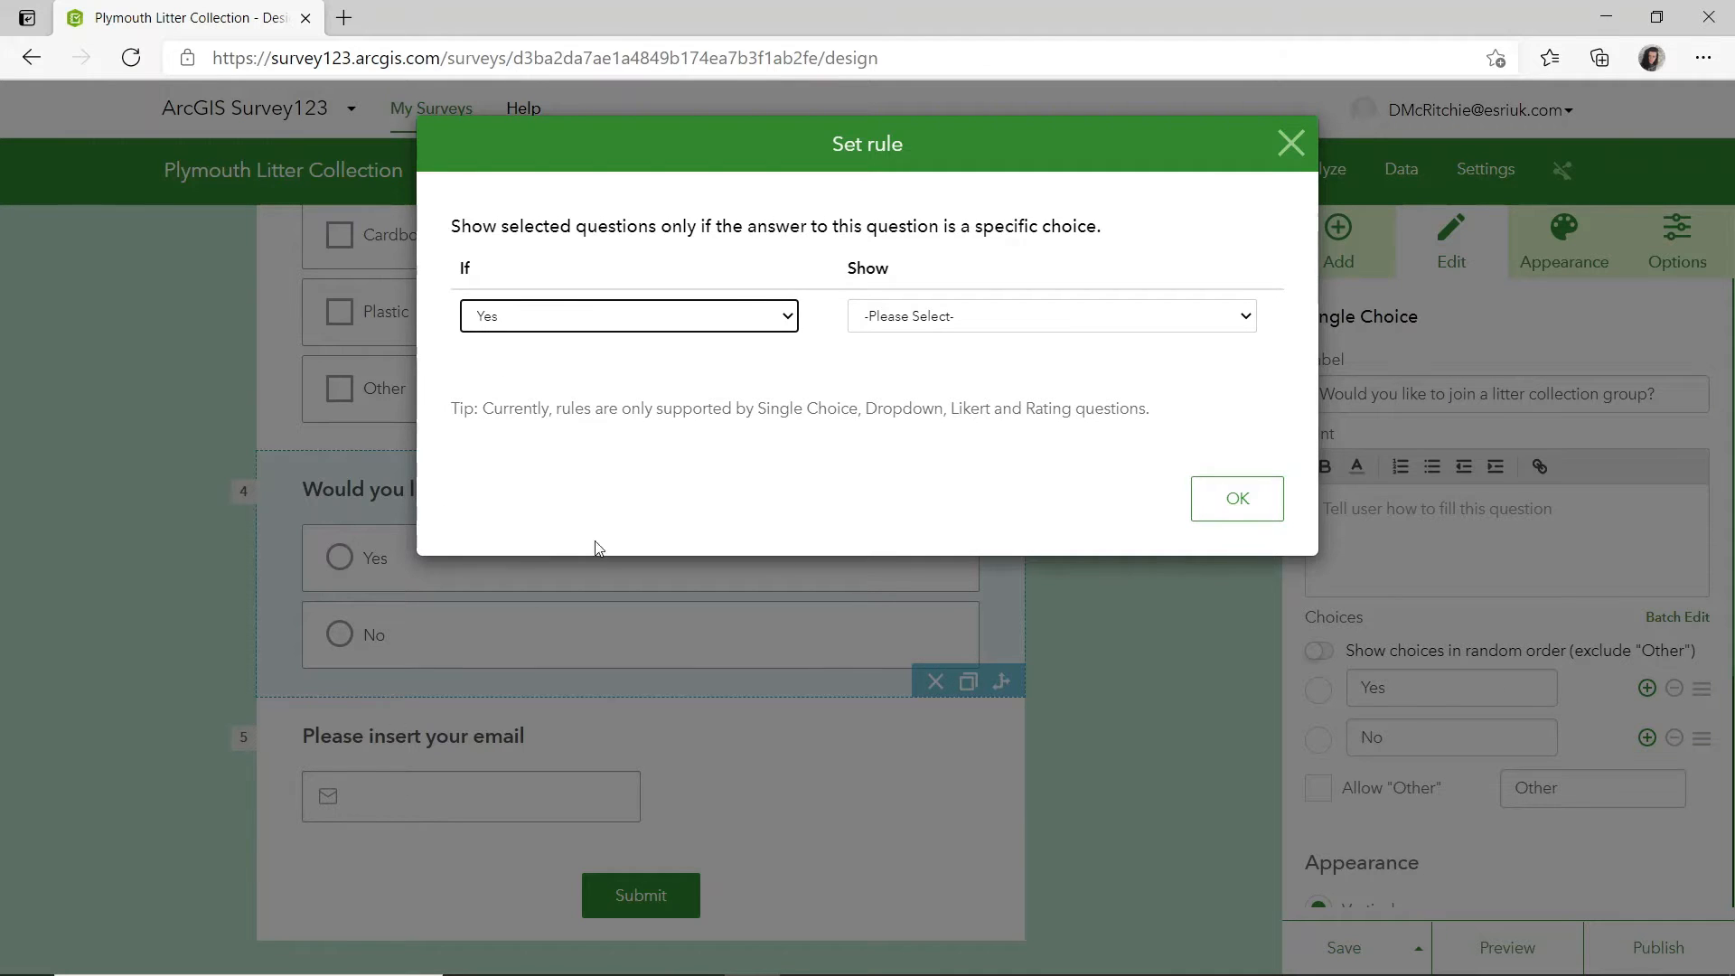
left_click(922, 315)
left_click(883, 356)
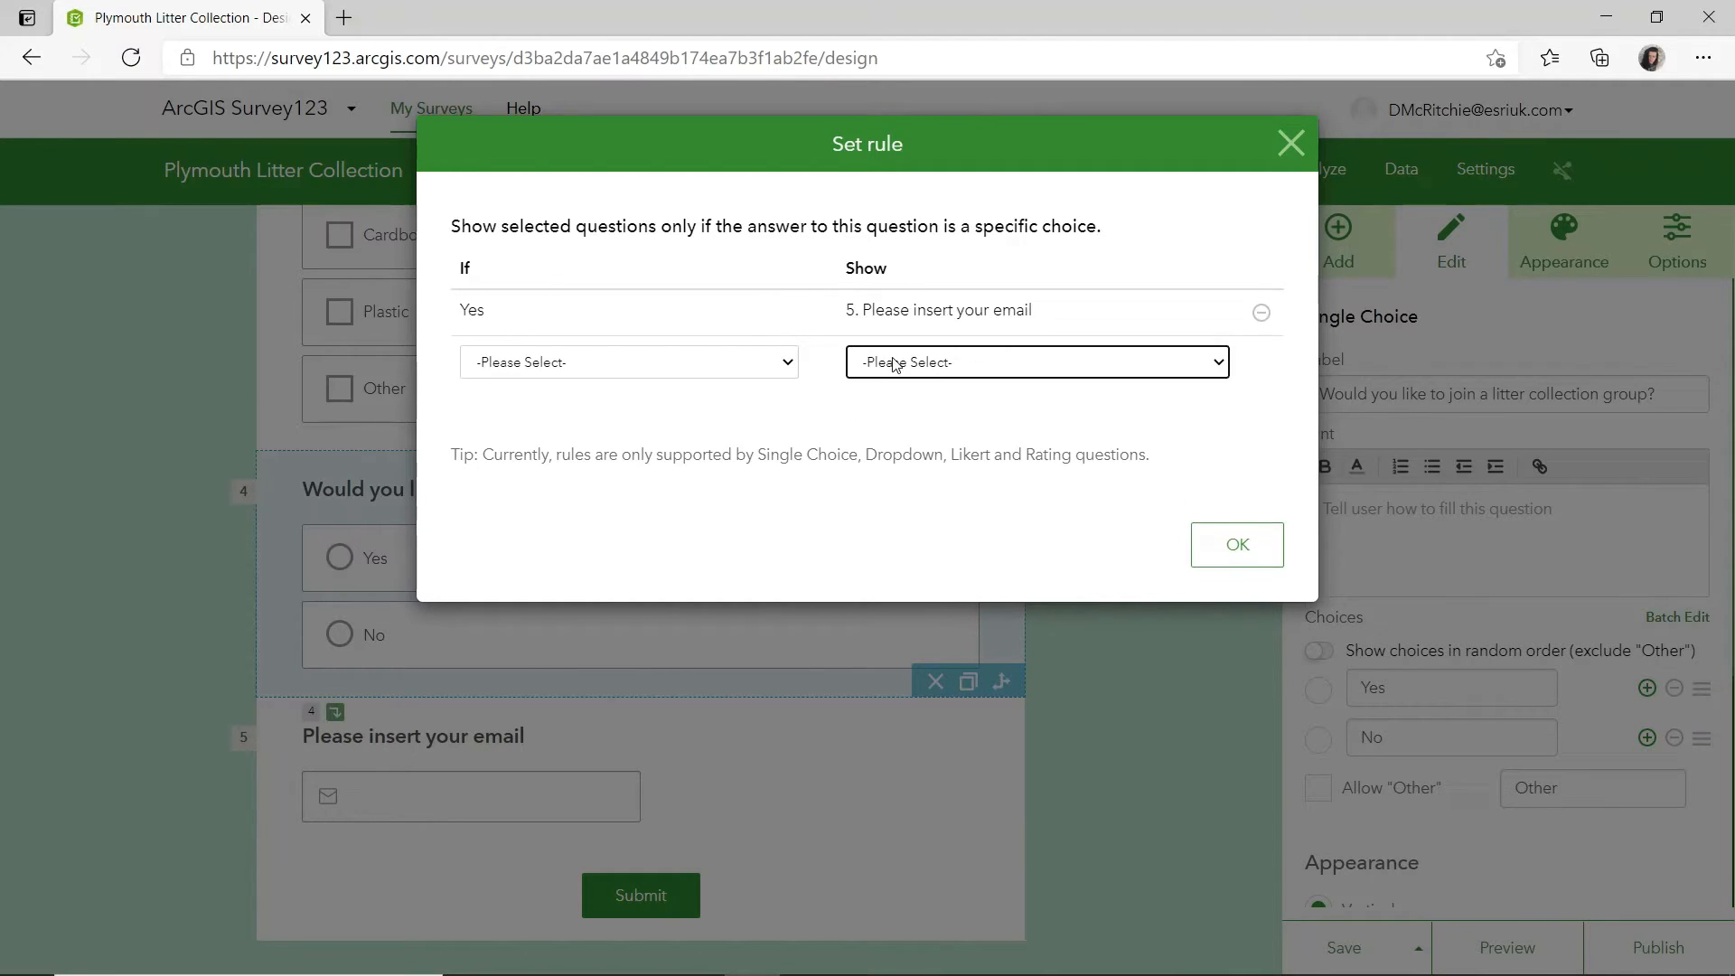
left_click(1212, 555)
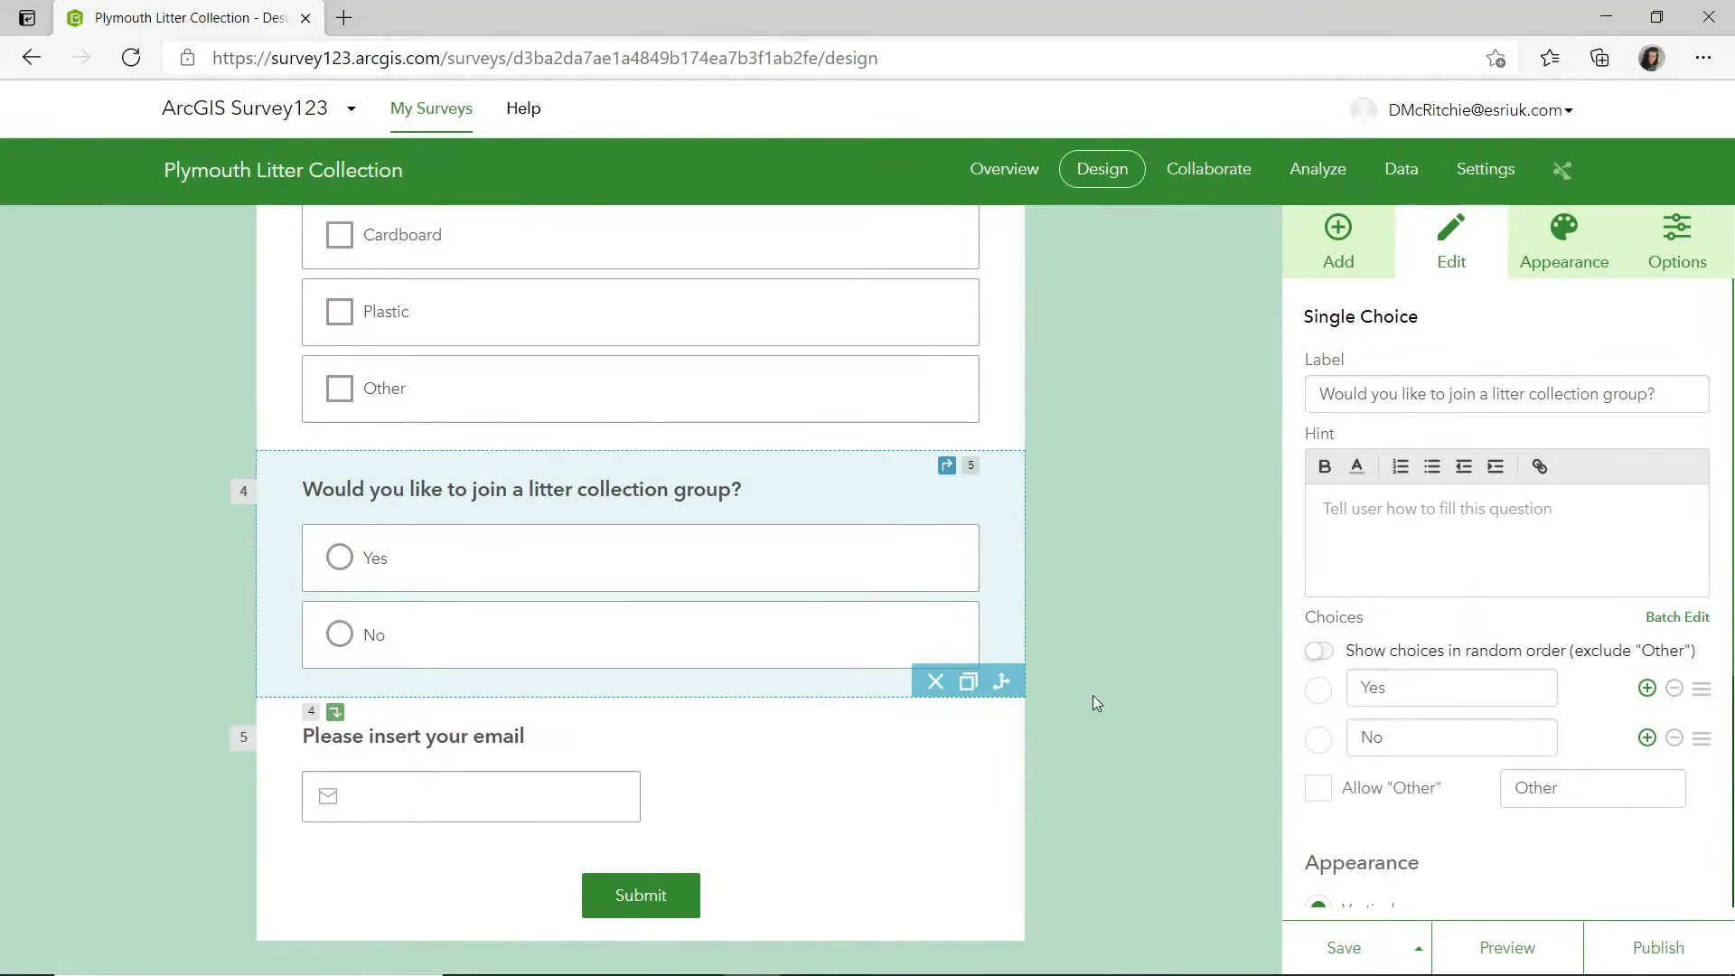
Save the survey with its email rule and change its theme to the plain teal colour.
left_click(1342, 944)
left_click(1556, 242)
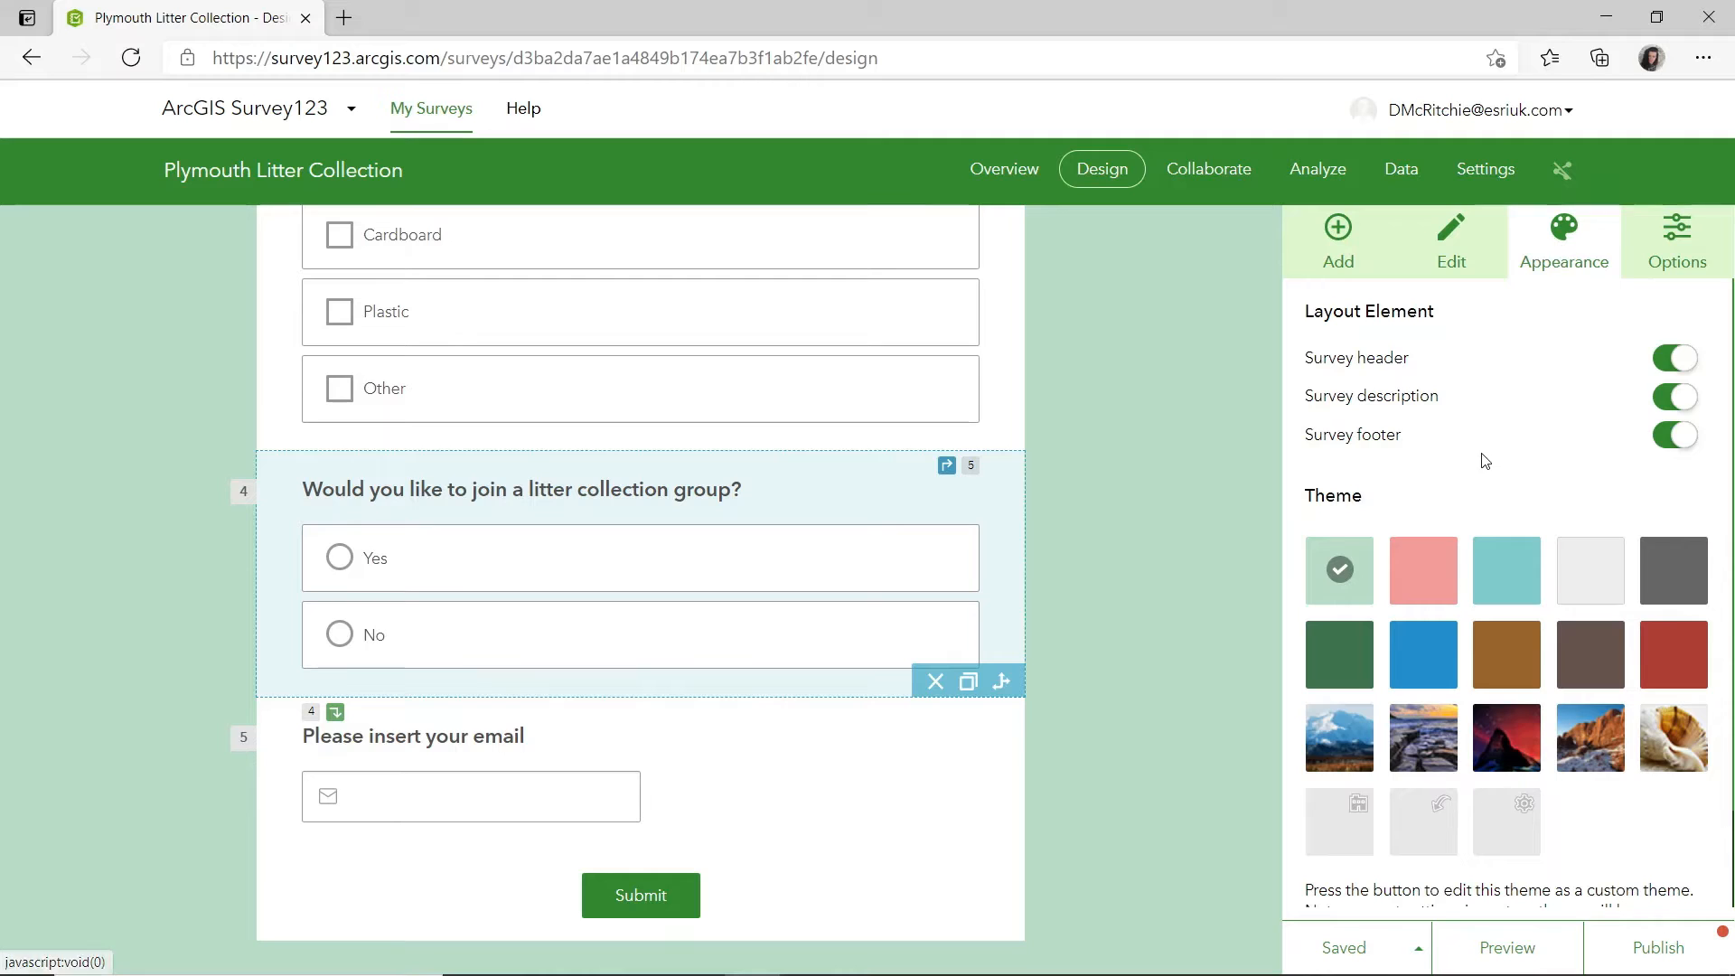
left_click(1508, 583)
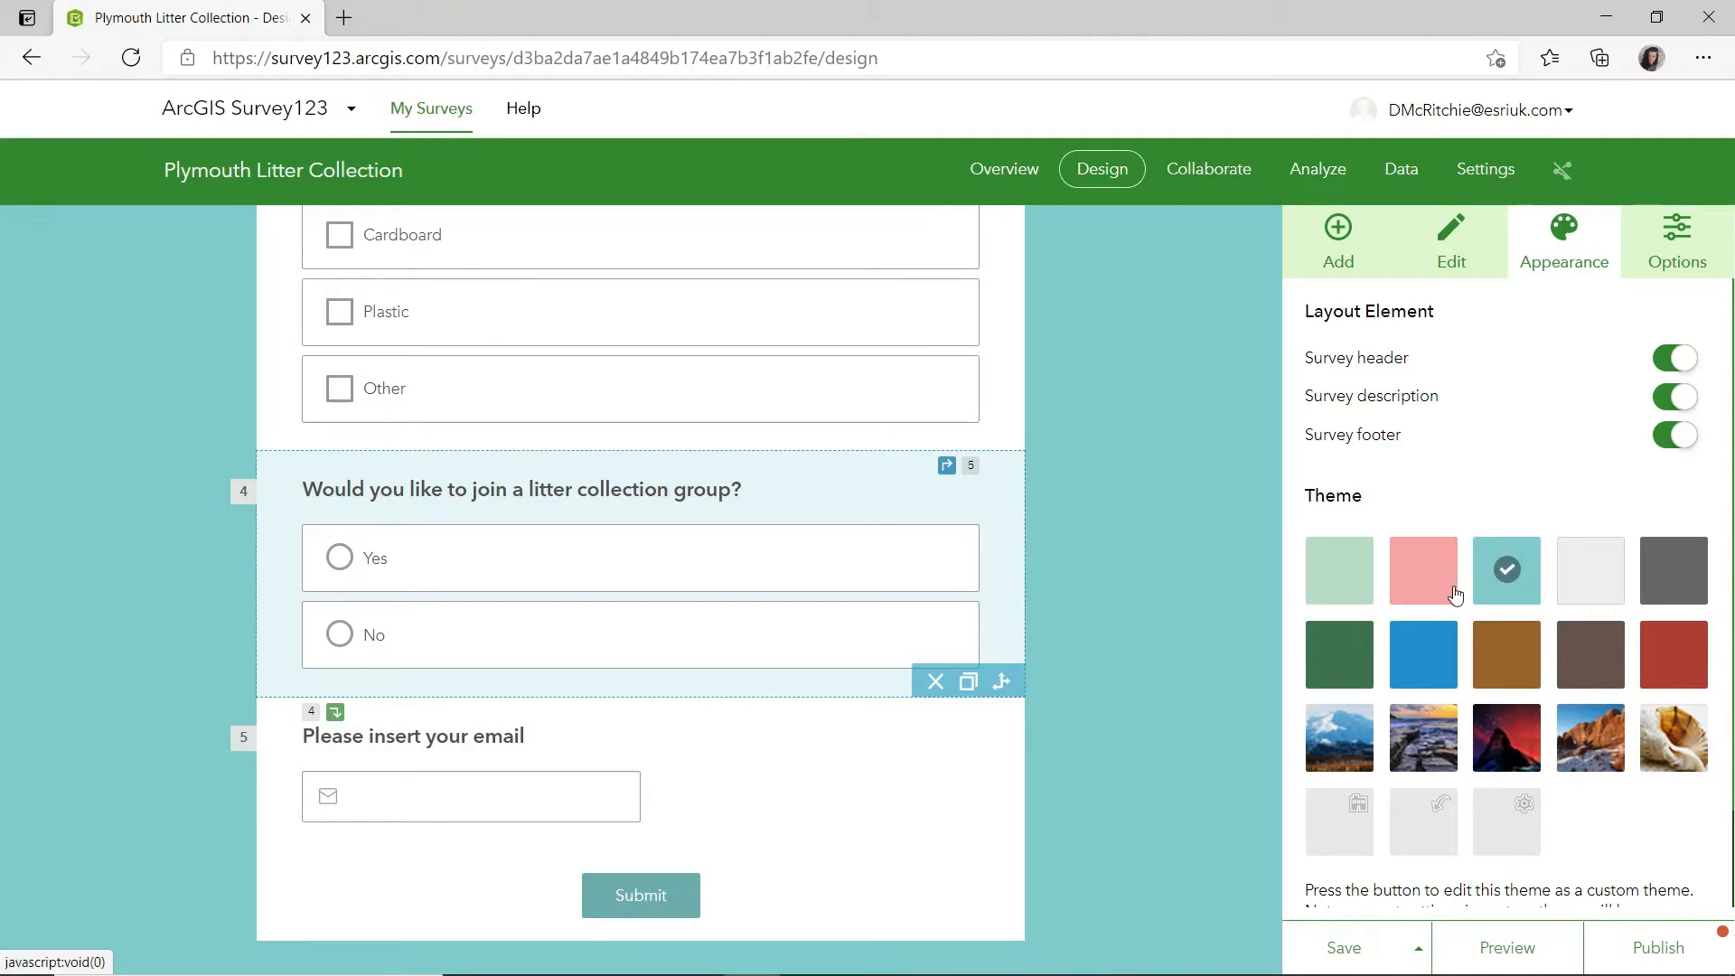
Save the restyled Plymouth Litter Collection survey and publish it.
scroll(1253, 669, "down", 1)
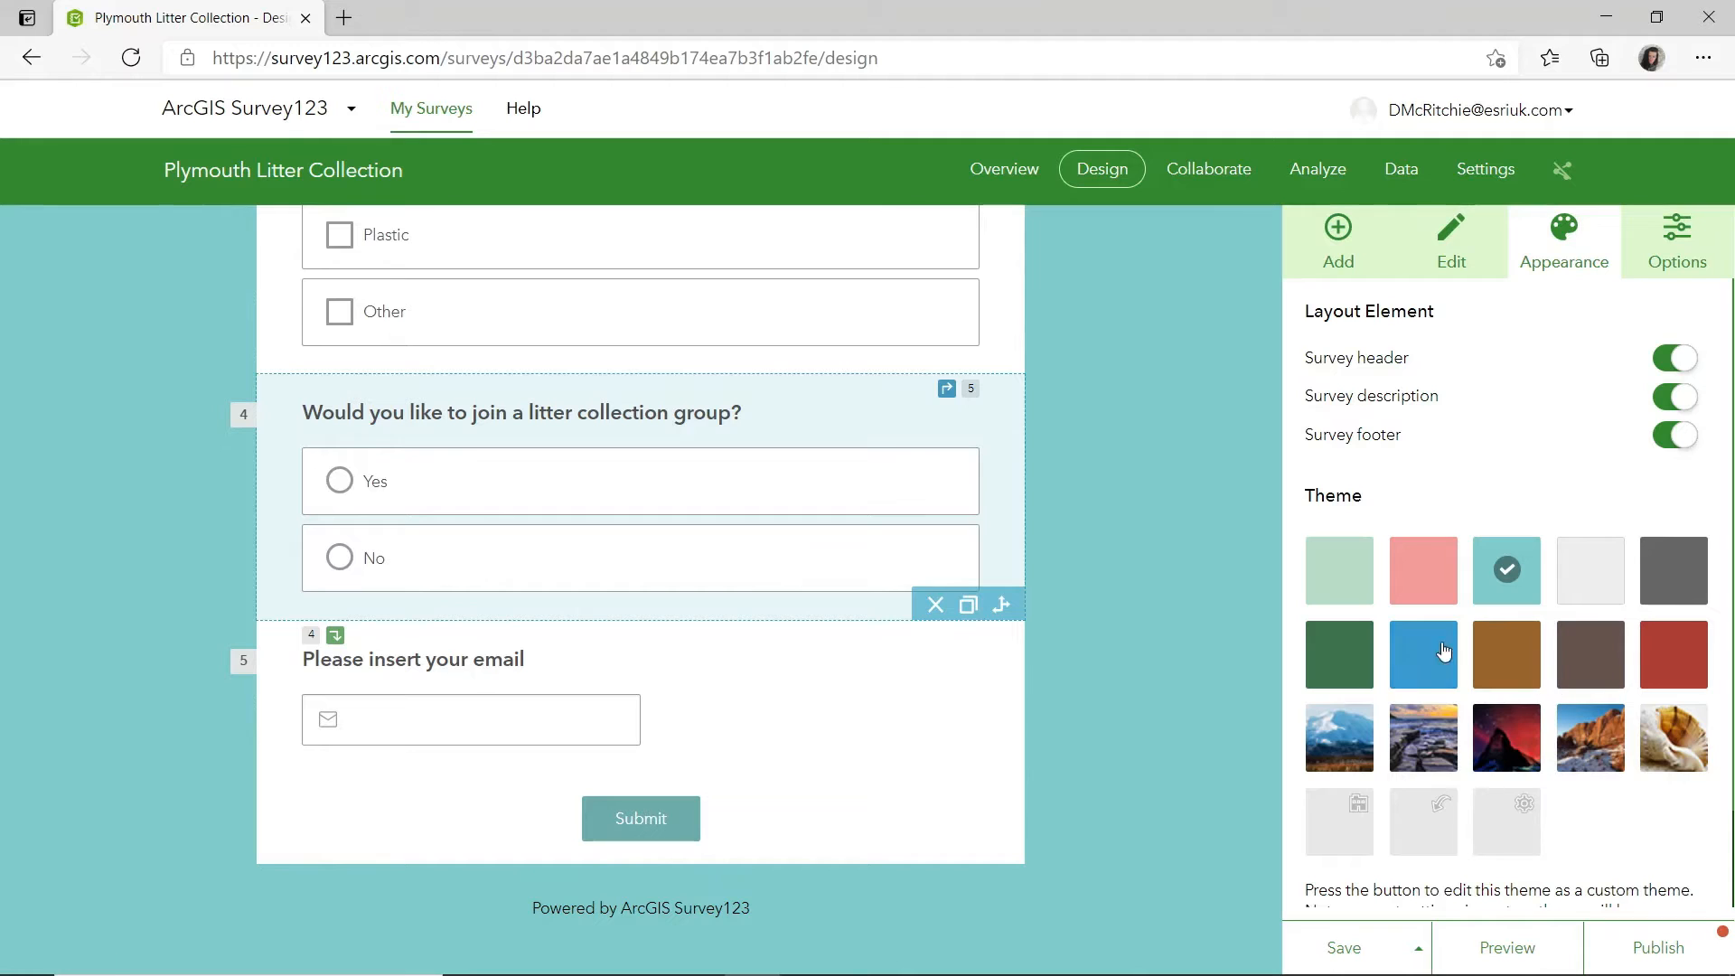
left_click(1340, 947)
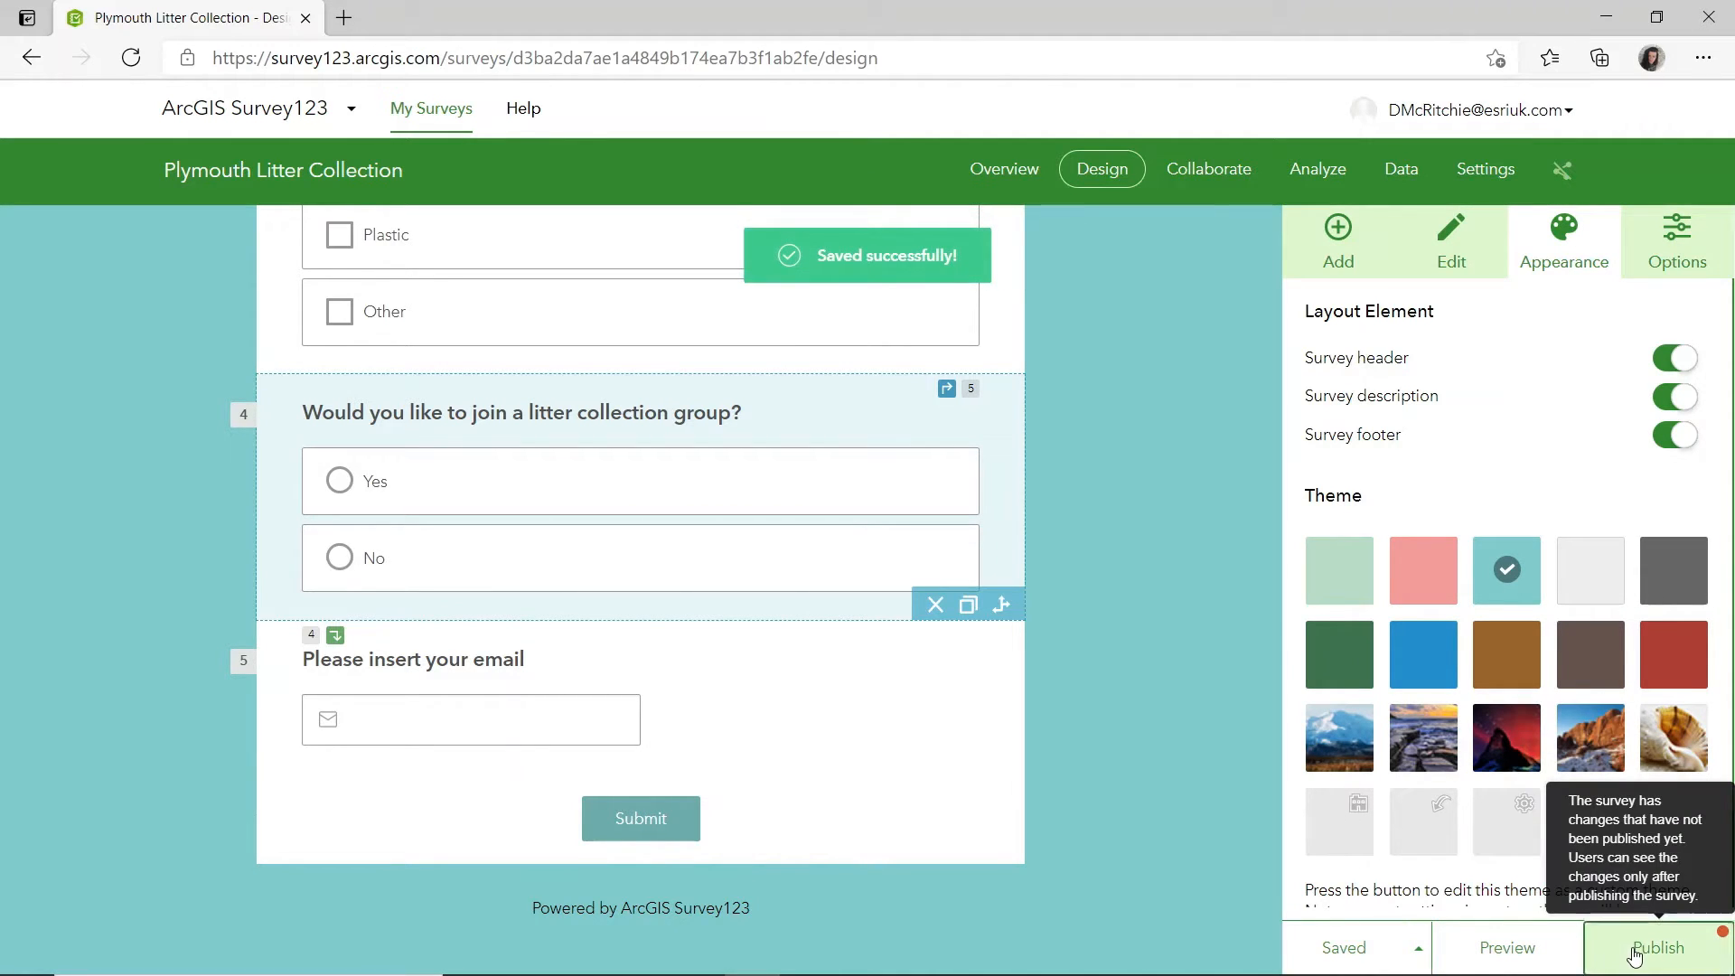
left_click(1653, 946)
left_click(1516, 923)
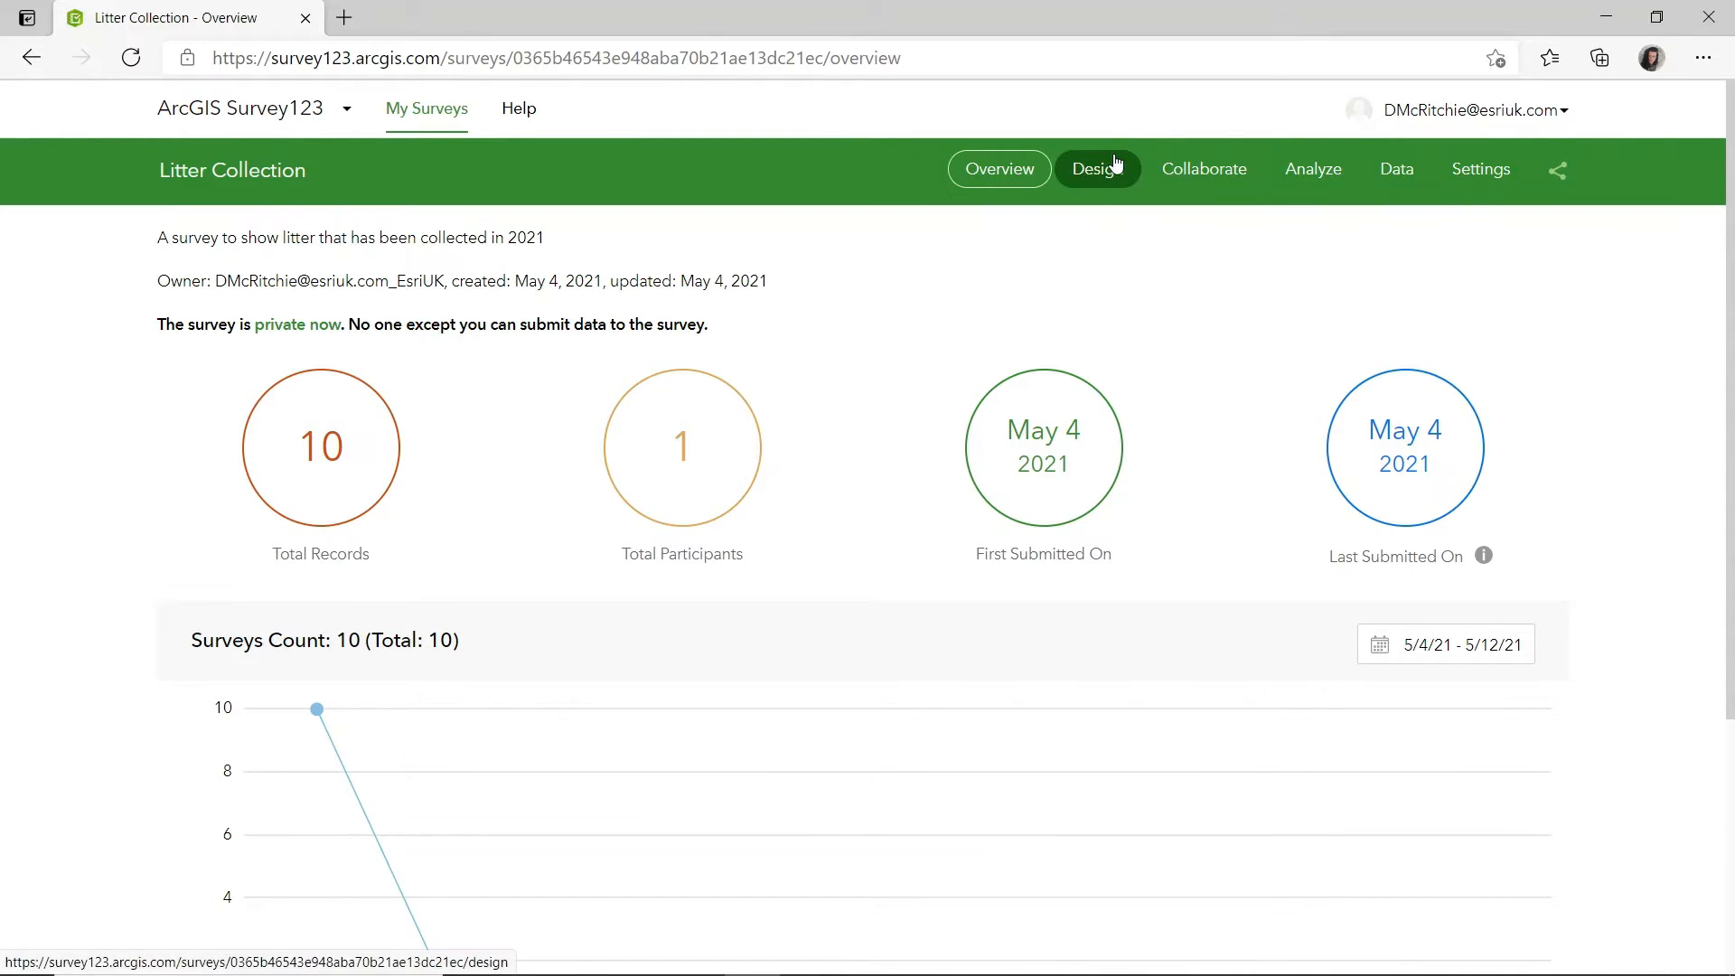
Review the Litter Collection survey's sharing link, submitter permissions, draft mode, multiple submissions and survey status options.
left_click(1192, 175)
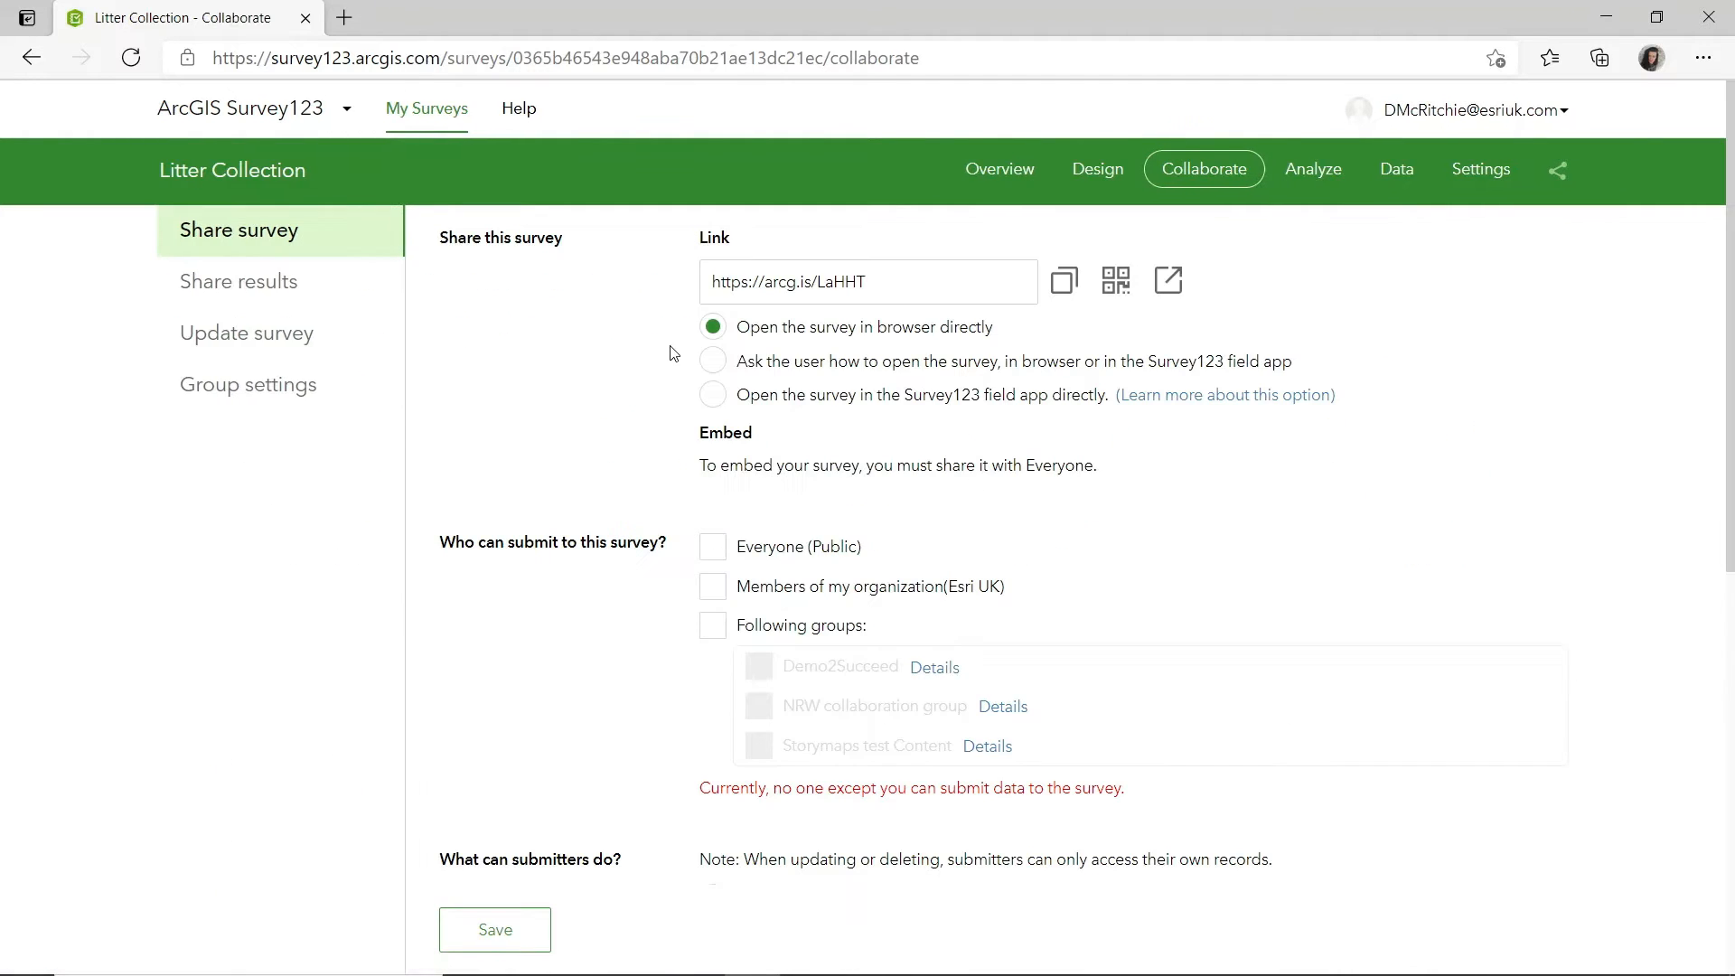
left_click_drag(910, 281, 713, 276)
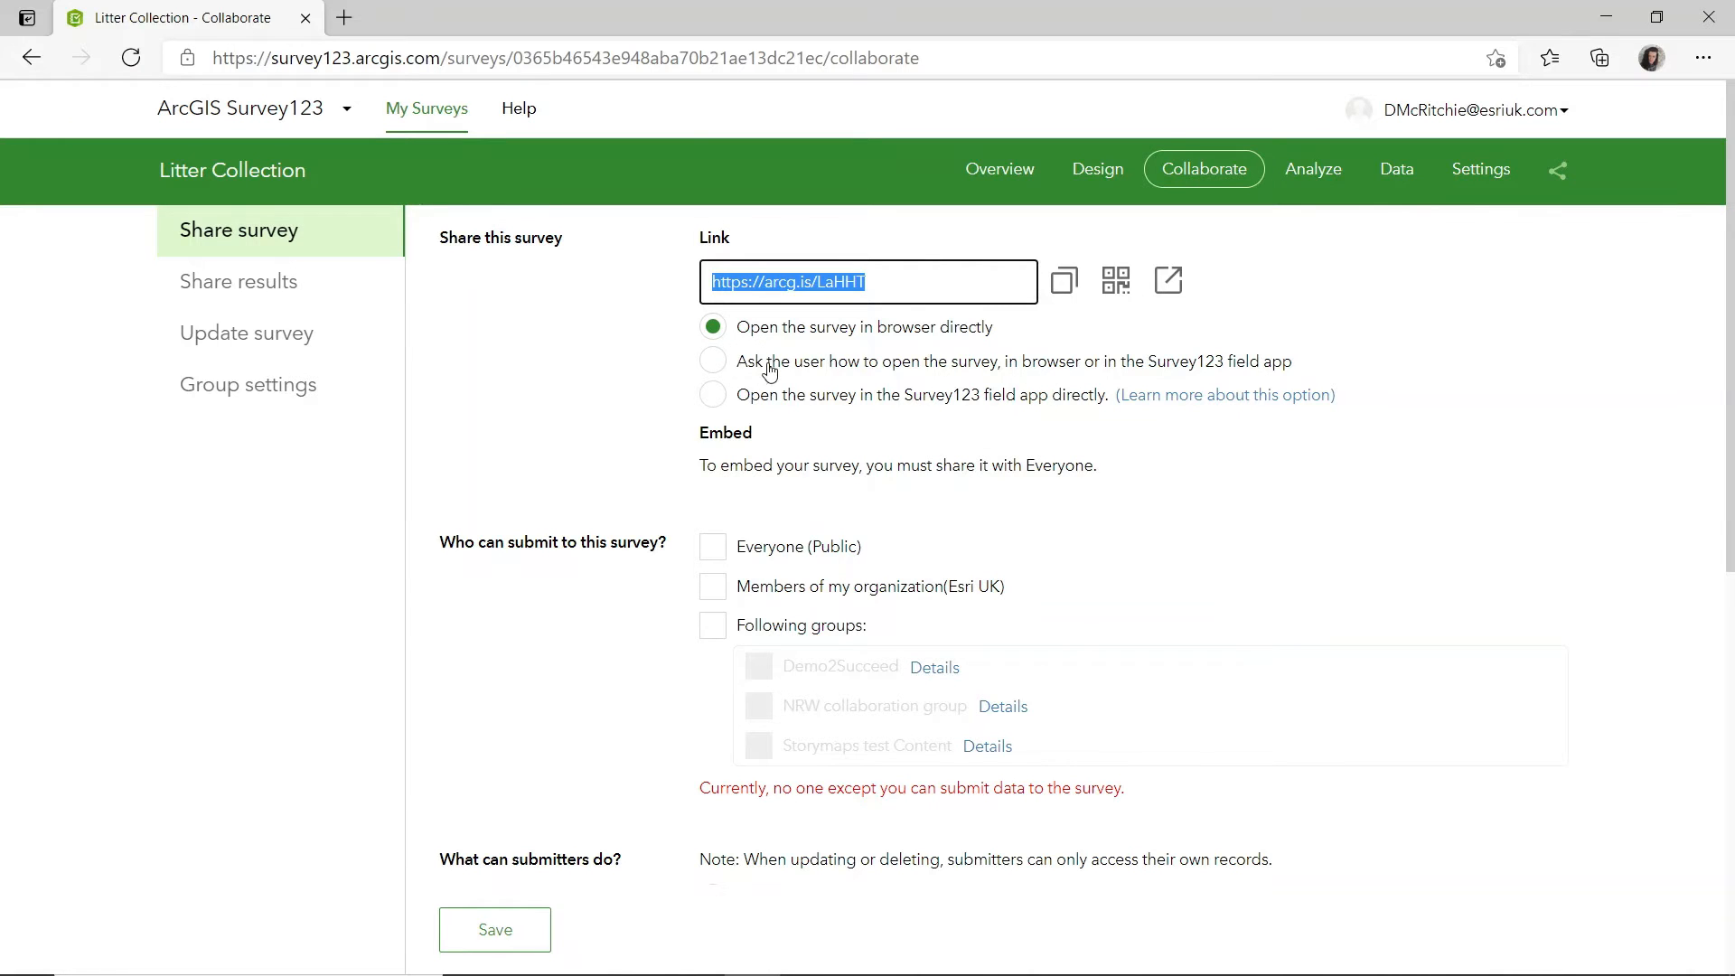
scroll(595, 506, "down", 2)
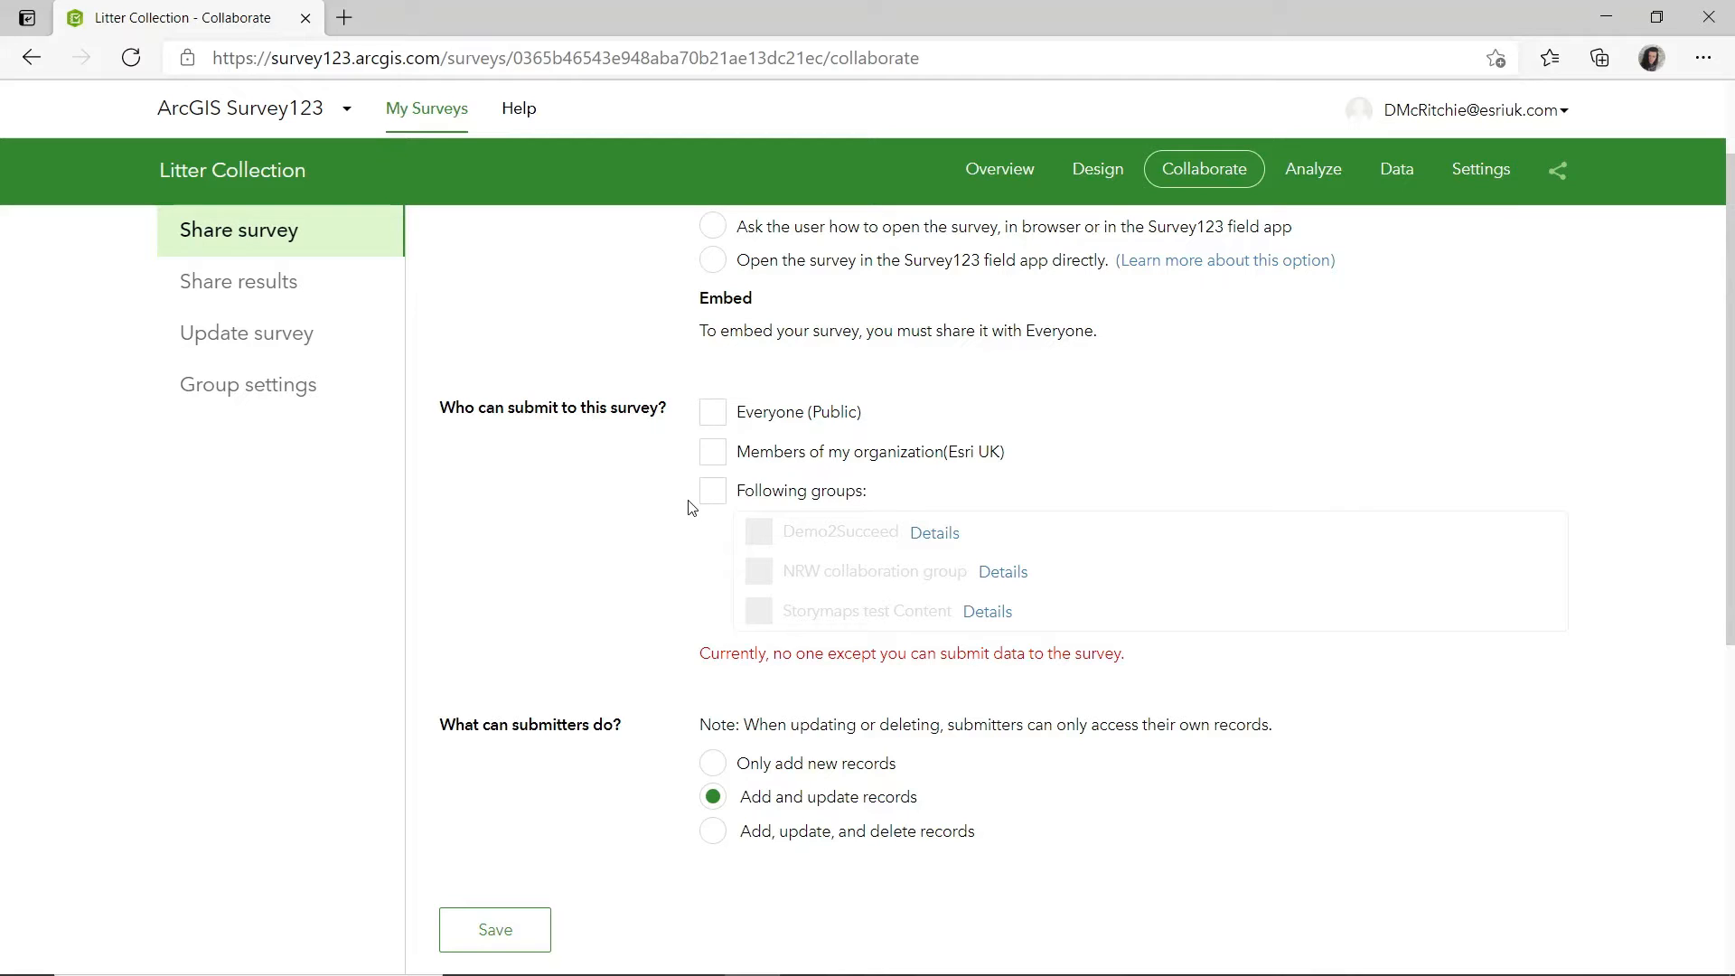
scroll(590, 597, "down", 3)
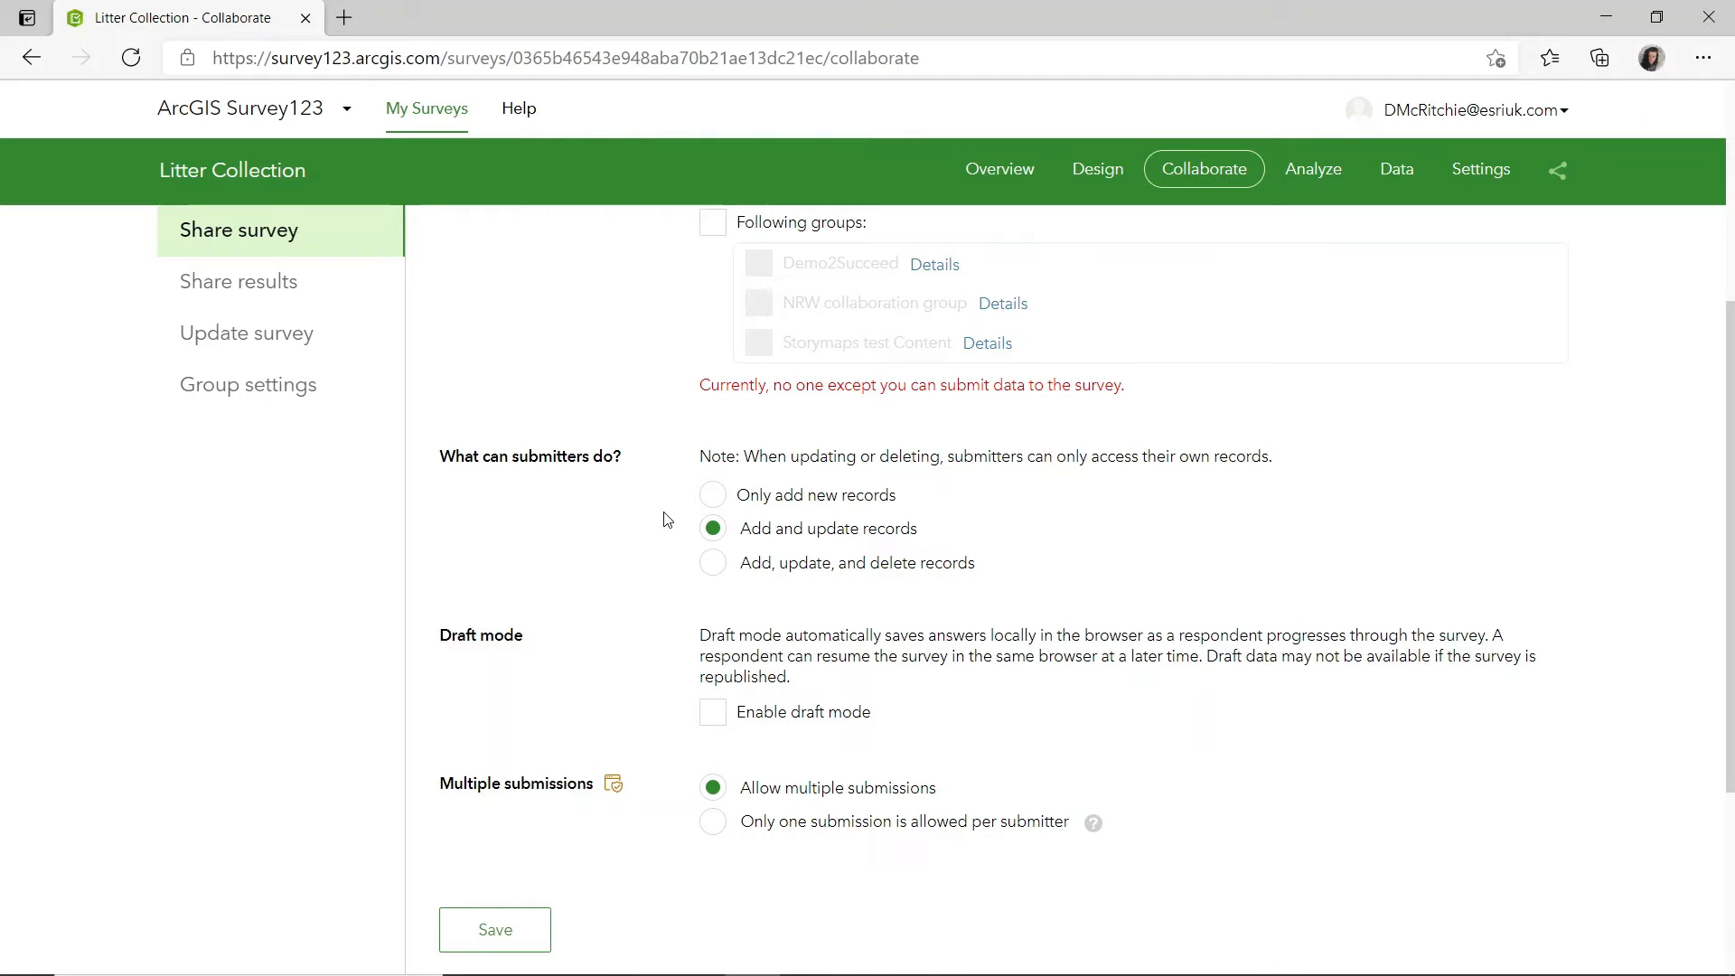
scroll(760, 705, "down", 3)
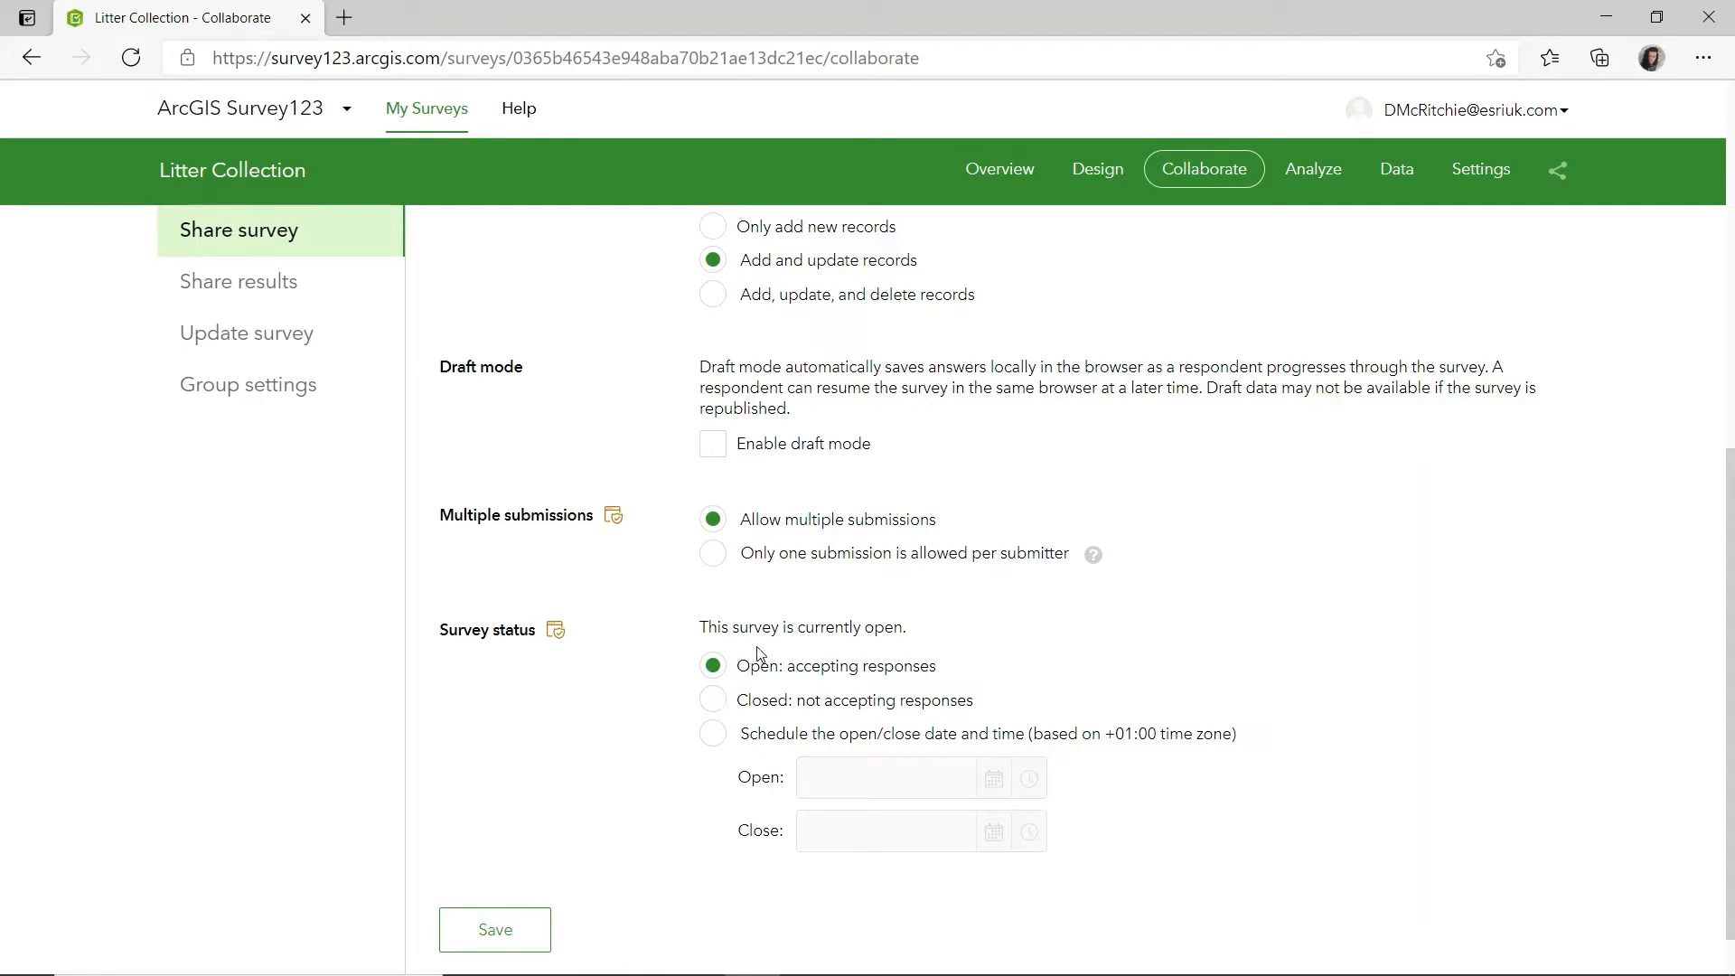
Examine the survey's response charts for the date of collection and the number of litter bags collected.
left_click(1313, 169)
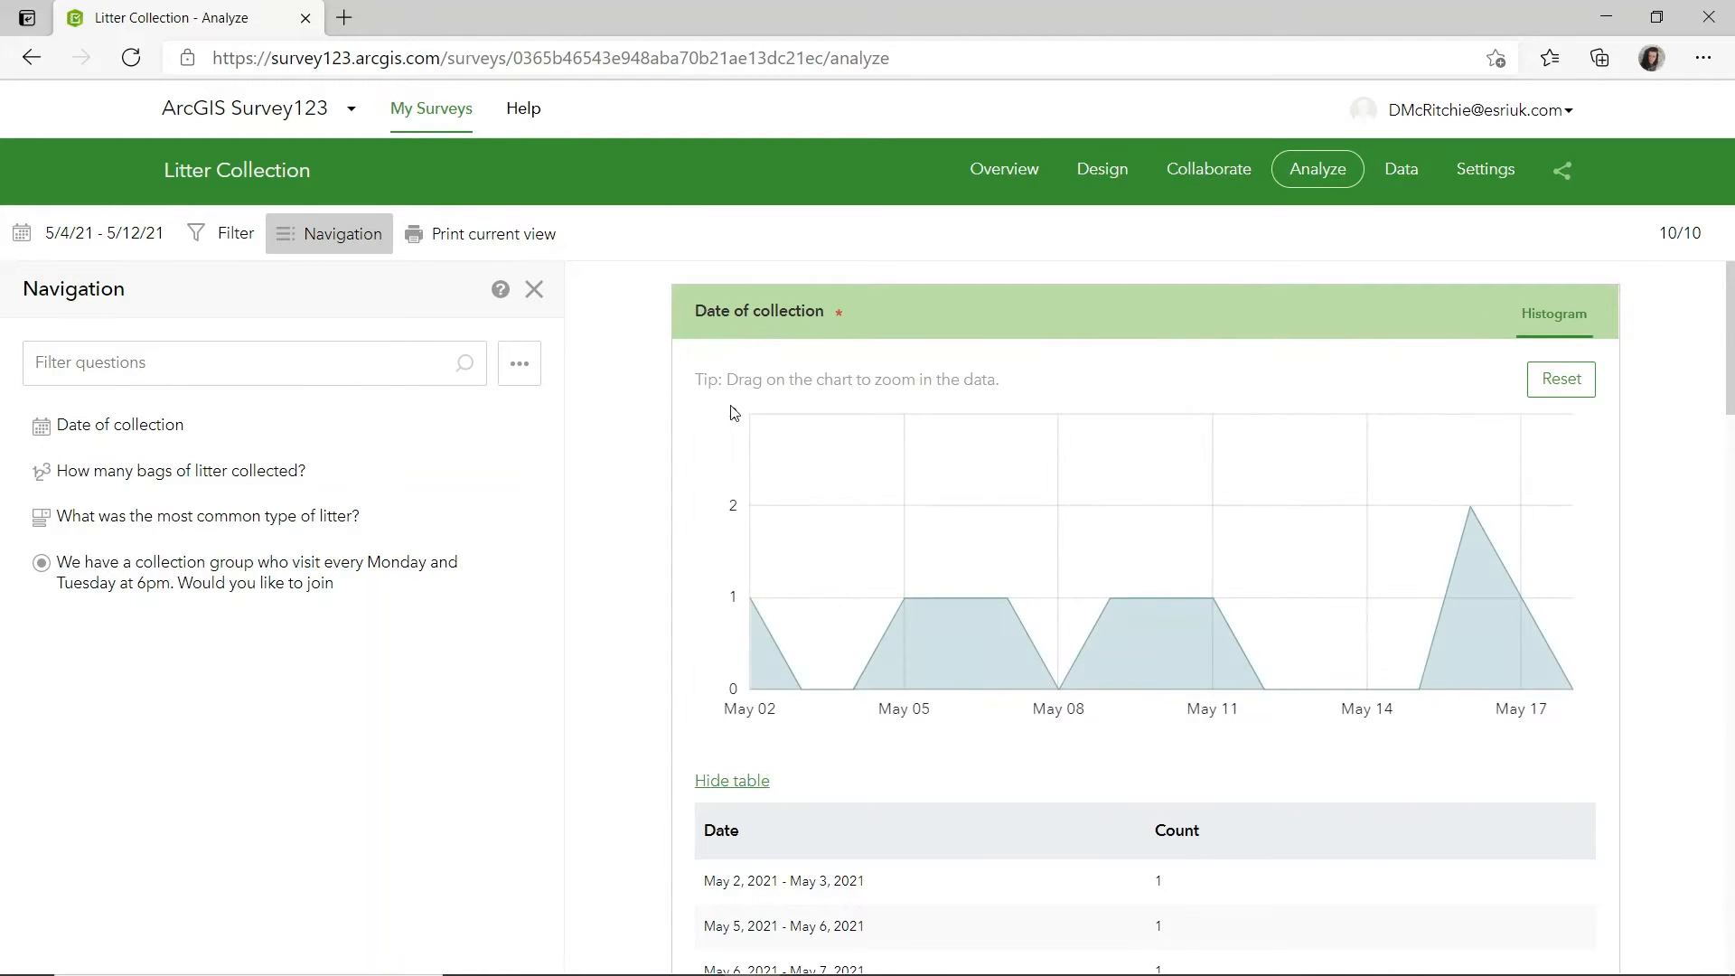
scroll(714, 497, "down", 10)
scroll(741, 475, "up", 1)
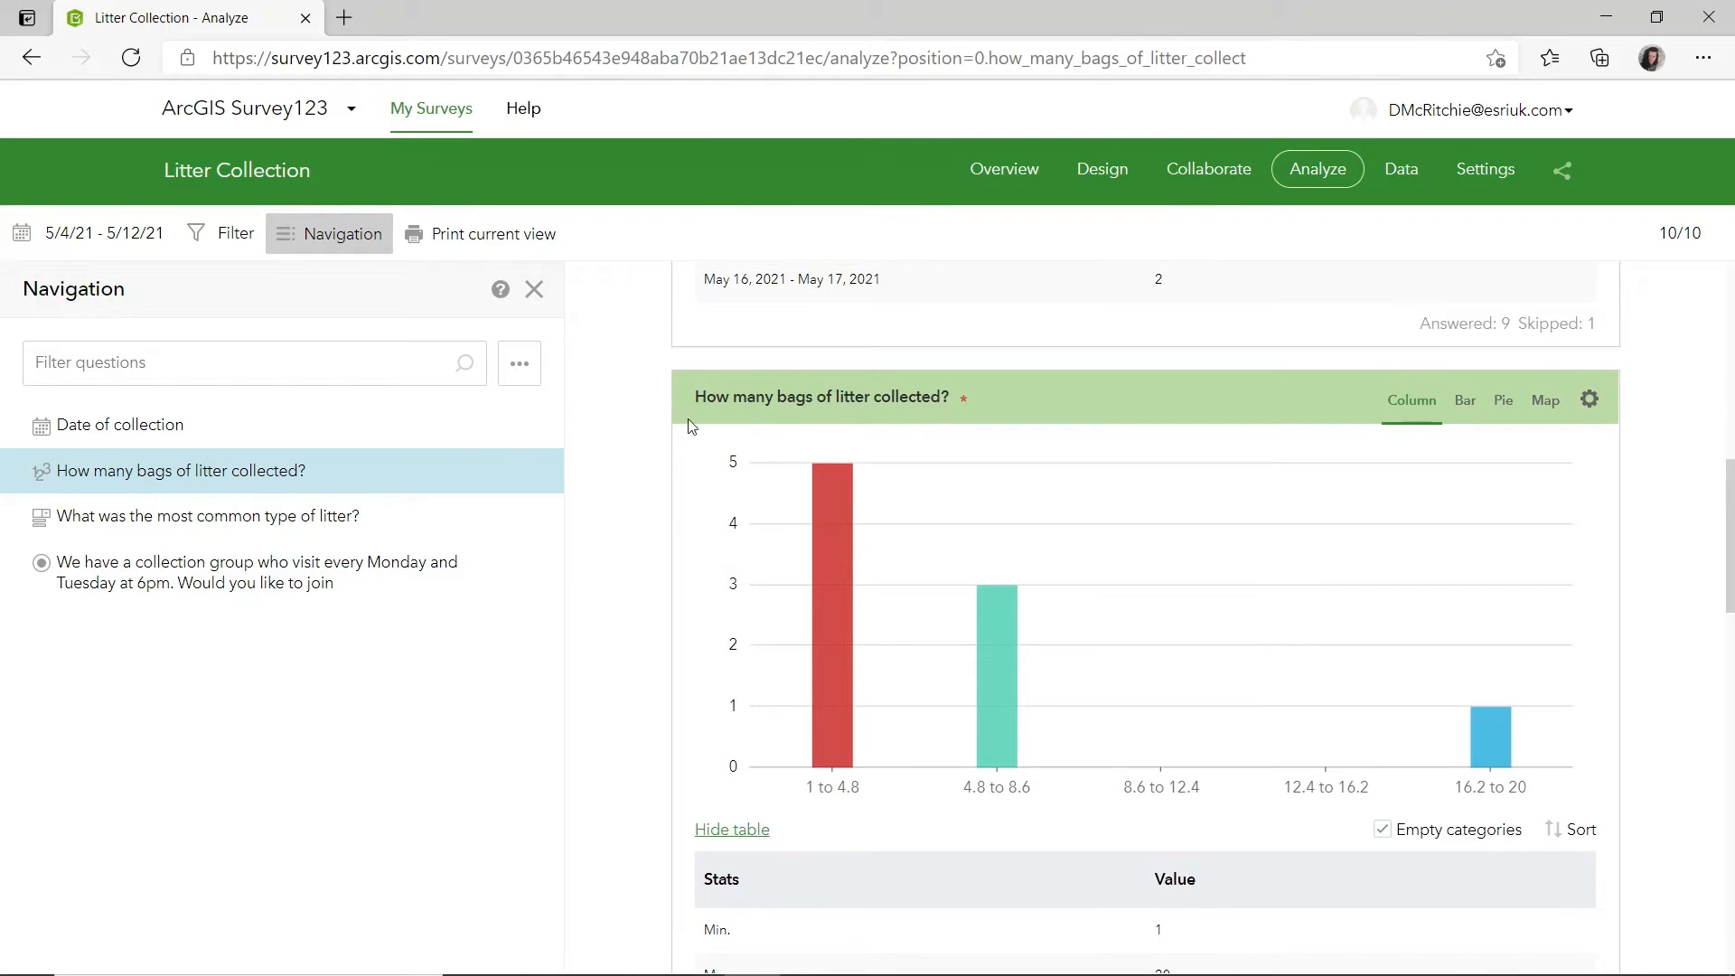
scroll(786, 543, "up", 2)
scroll(807, 452, "up", 9)
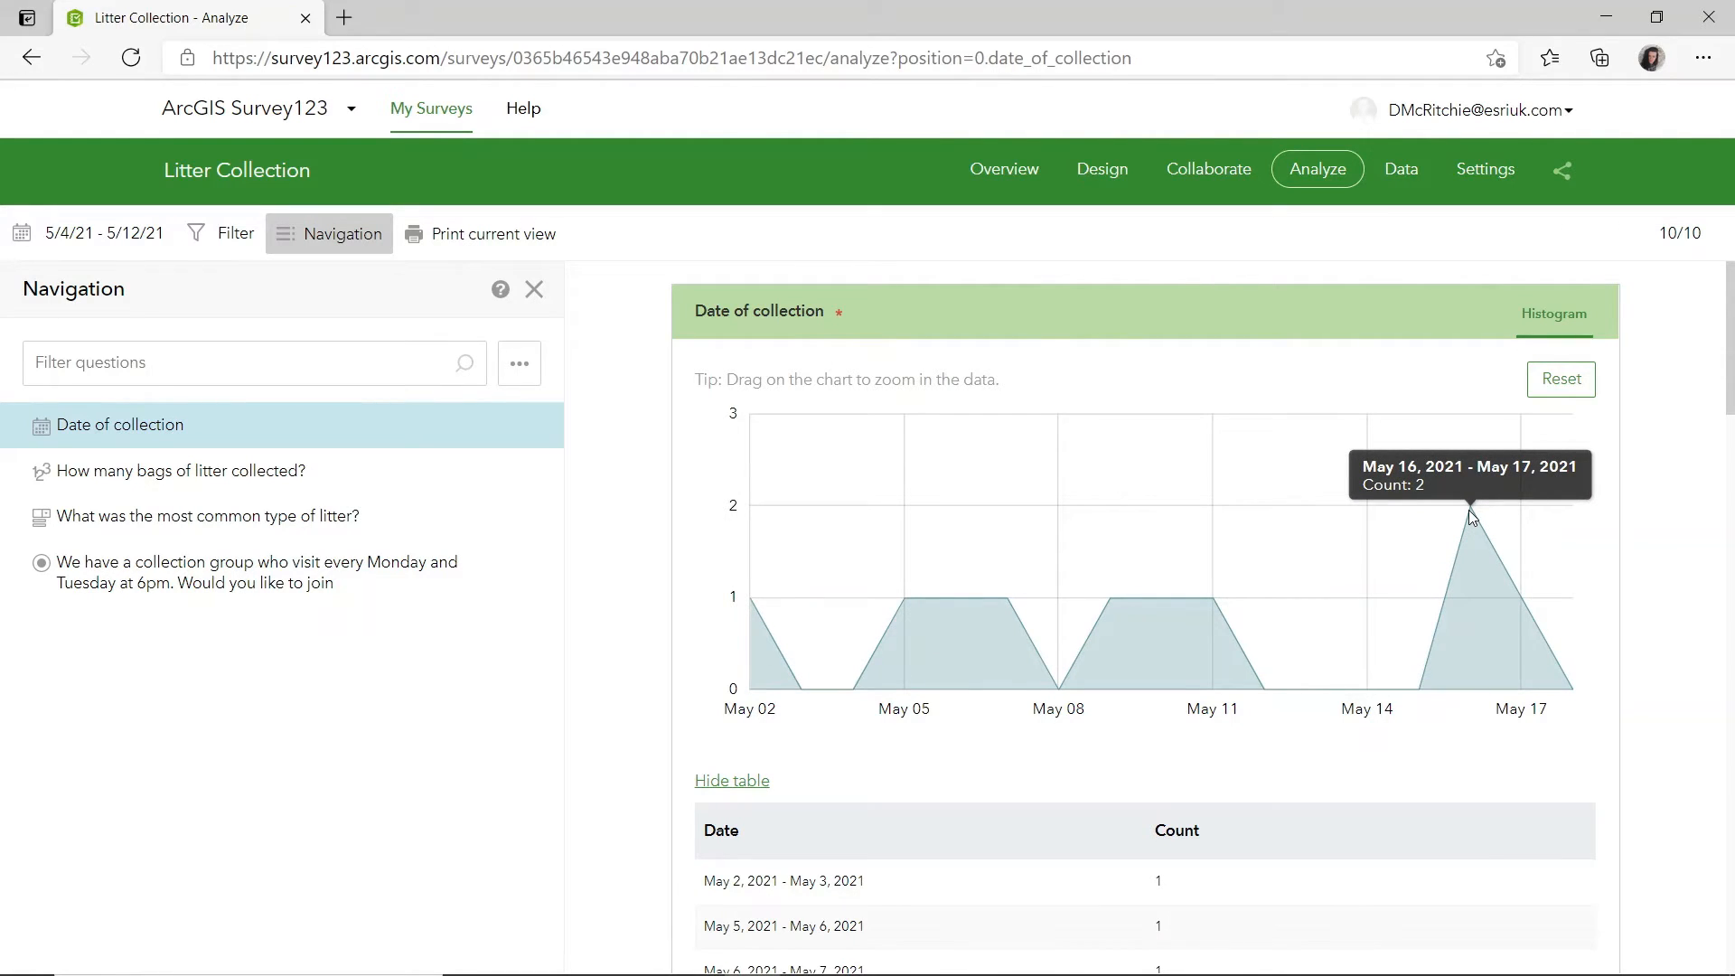
Examine the submitted survey records and the litter collection areas mapped along the coast.
left_click(1392, 188)
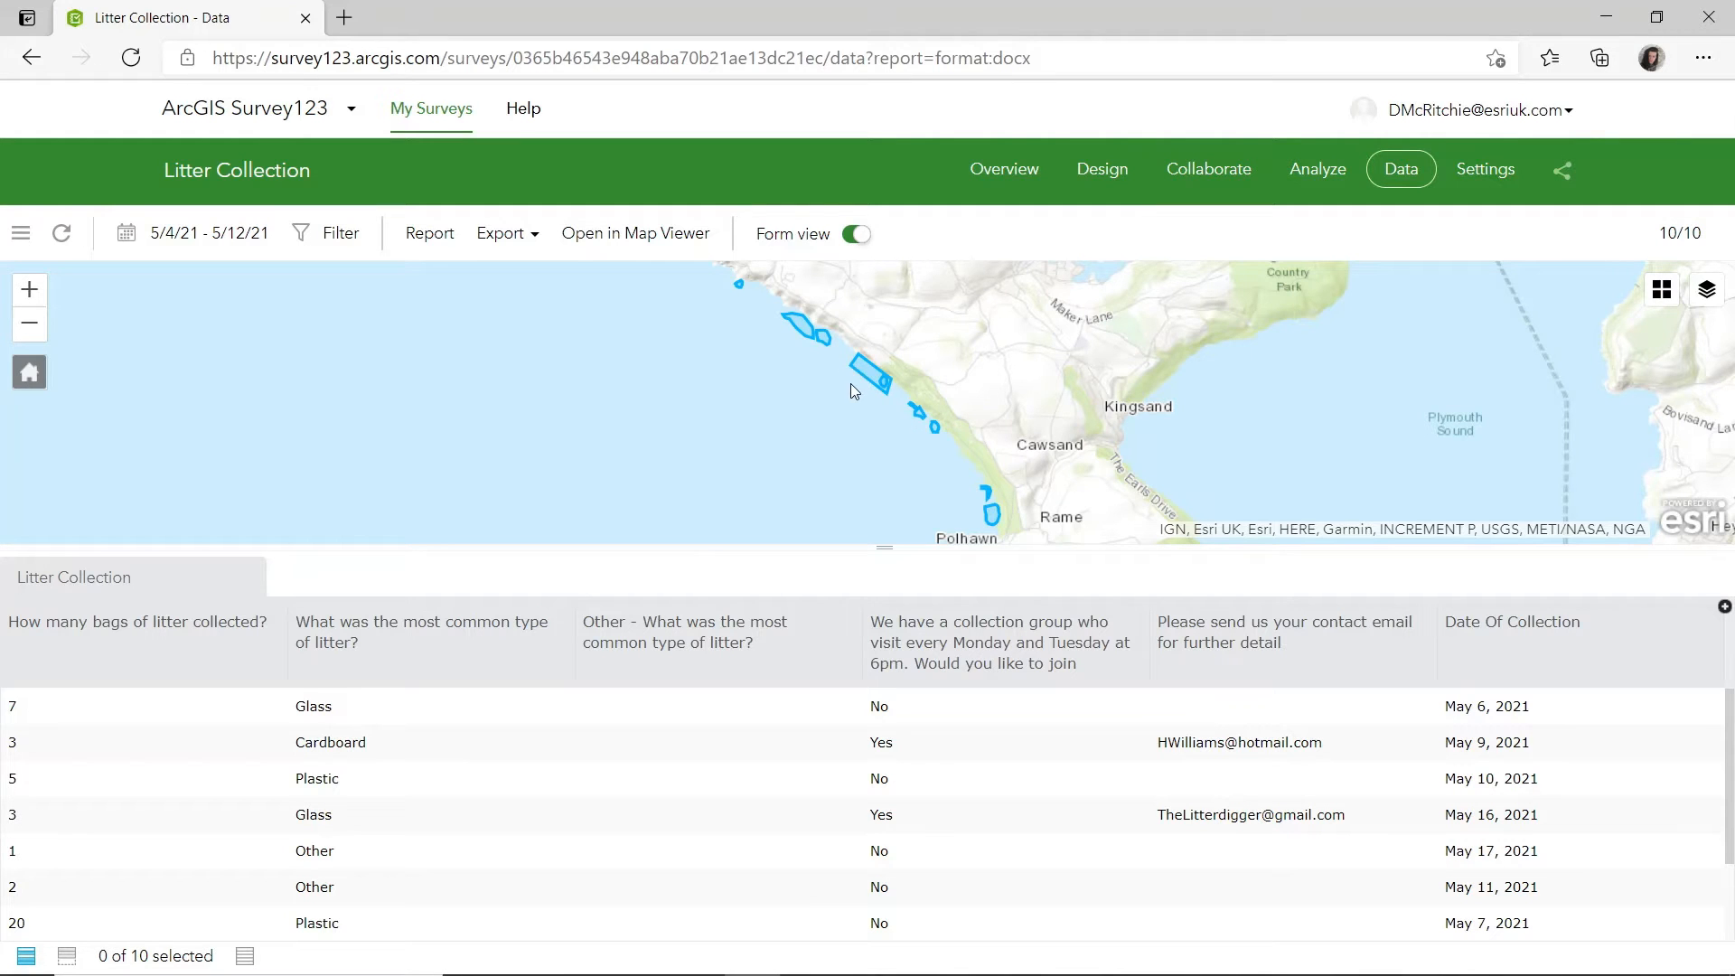
scroll(850, 383, "up", 2)
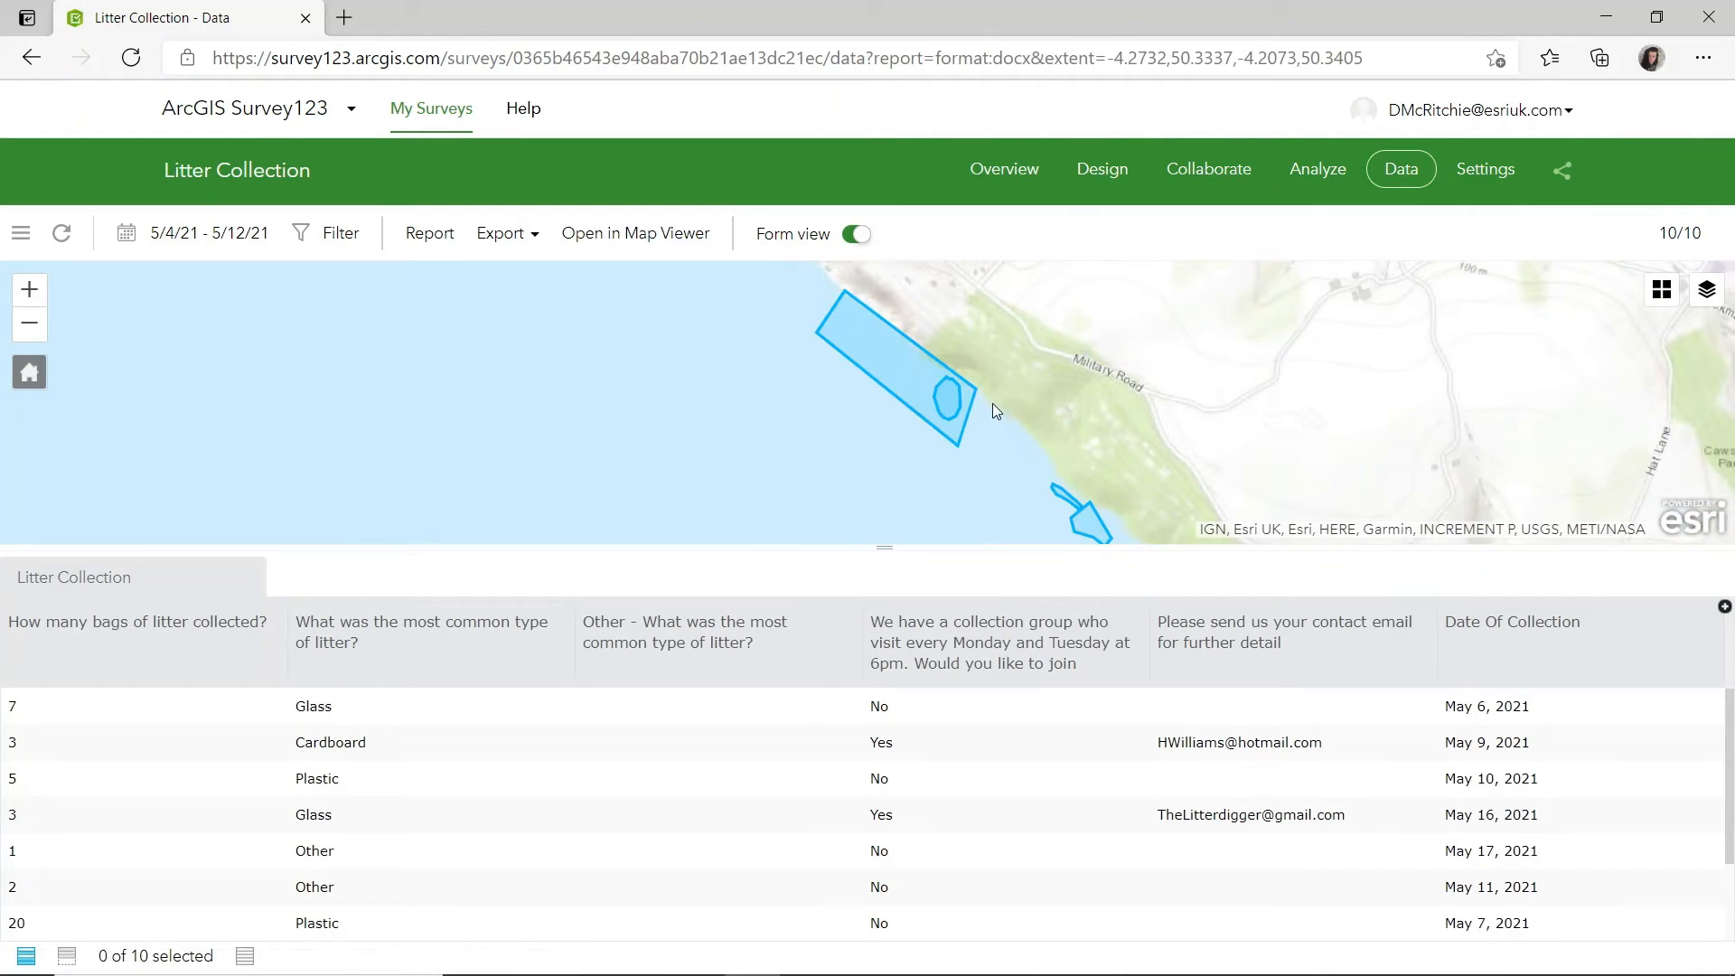
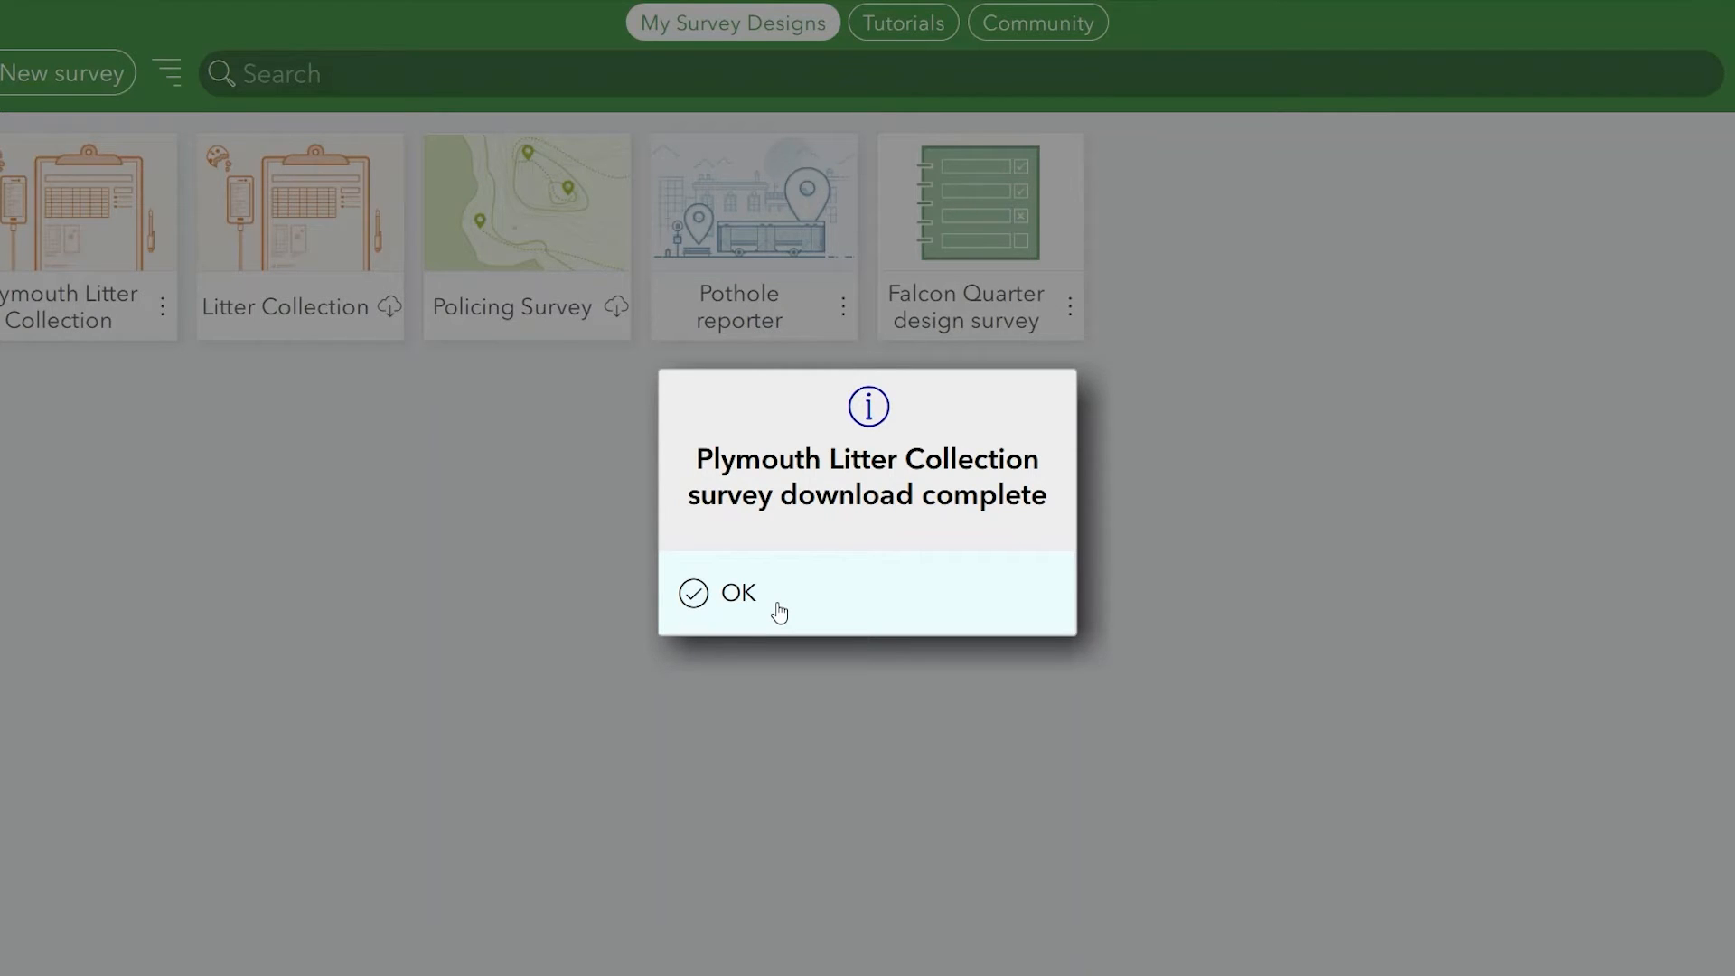
Open the downloaded Plymouth Litter Collection survey and bring up its XLSForm in a maximised Excel window.
left_click(773, 608)
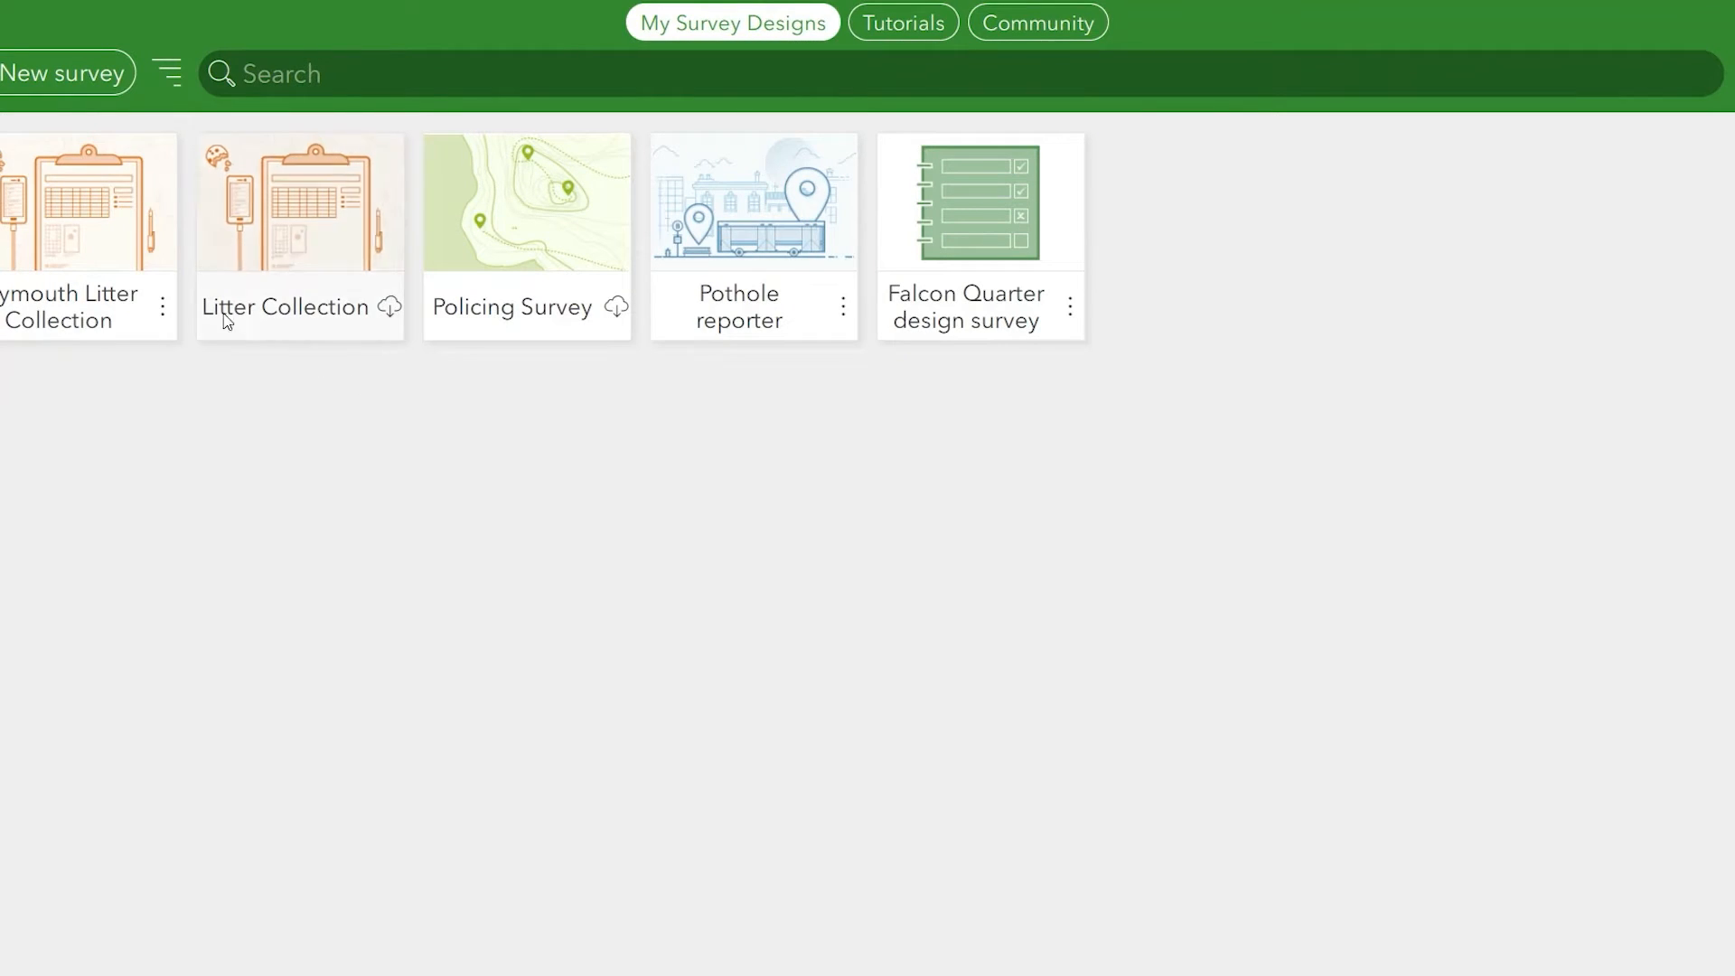
left_click(99, 179)
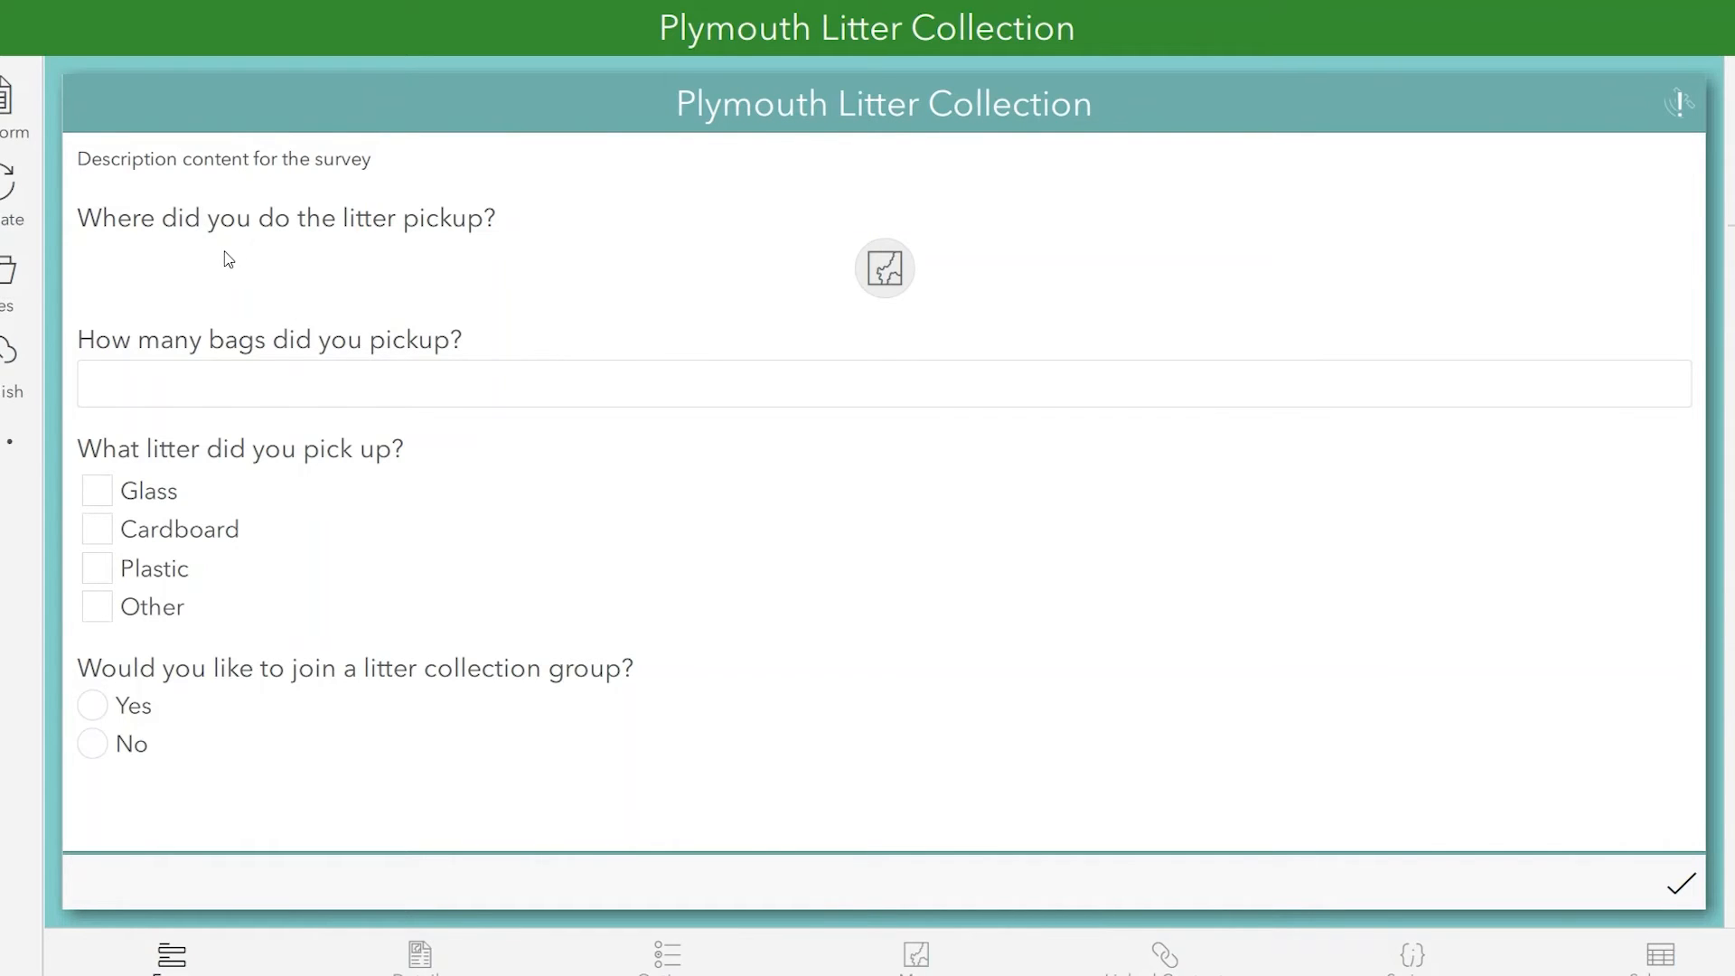
left_click(7, 110)
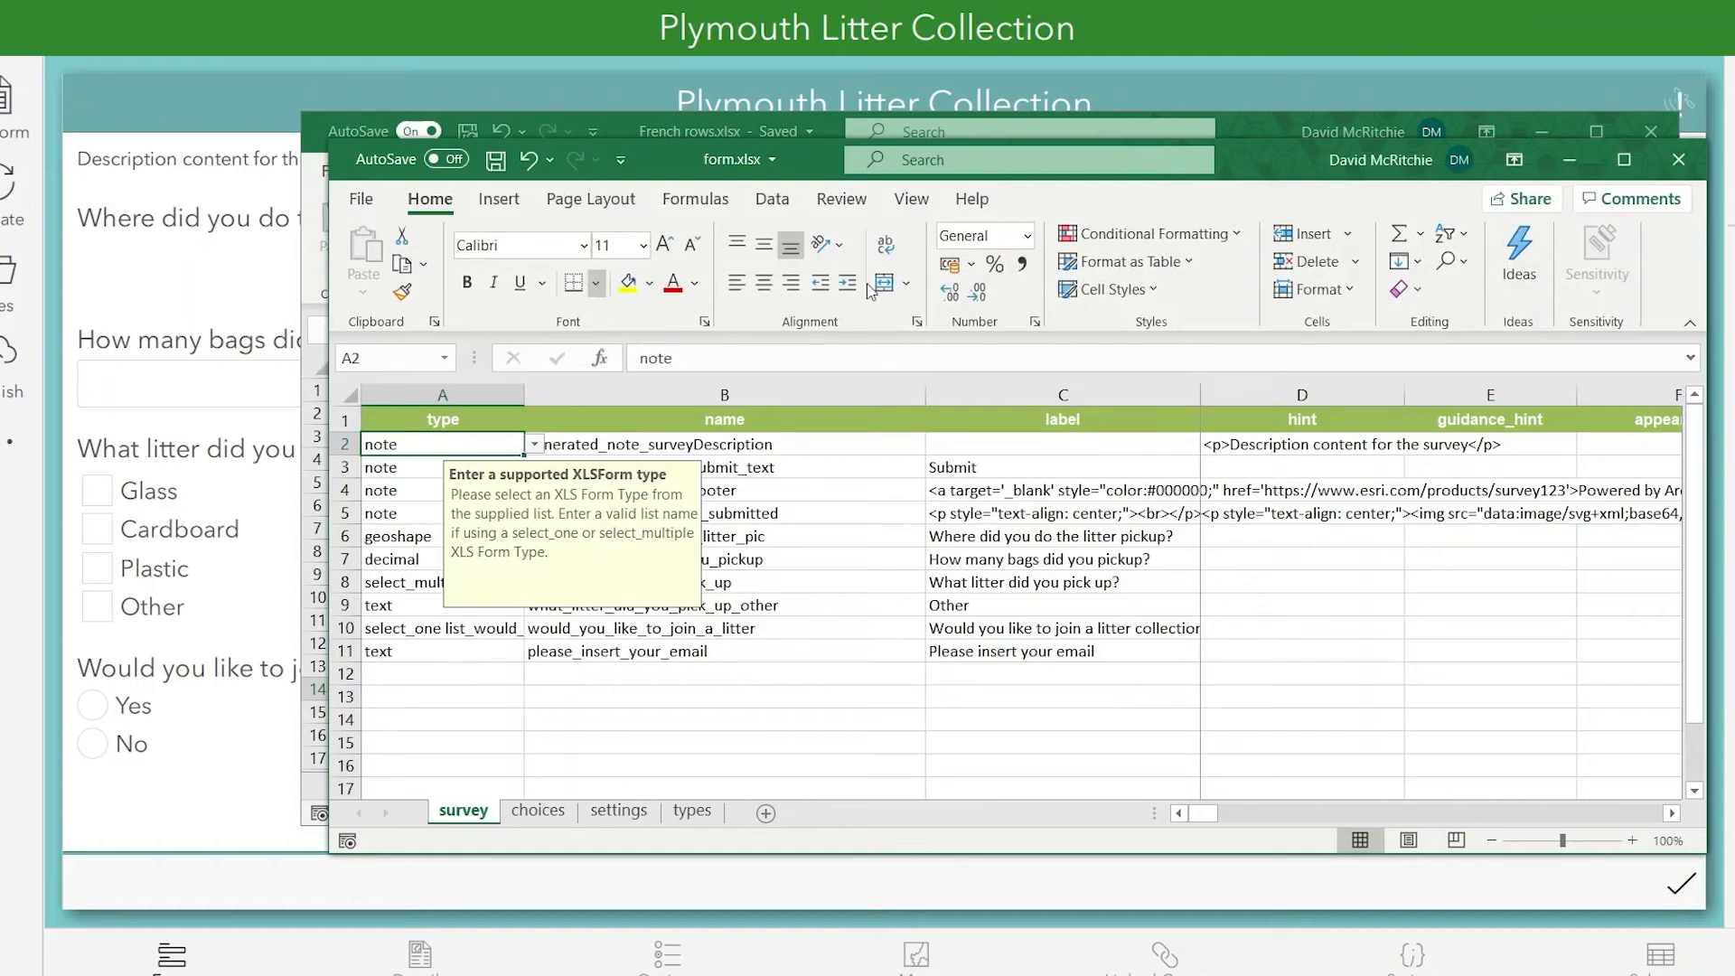
left_click(1611, 160)
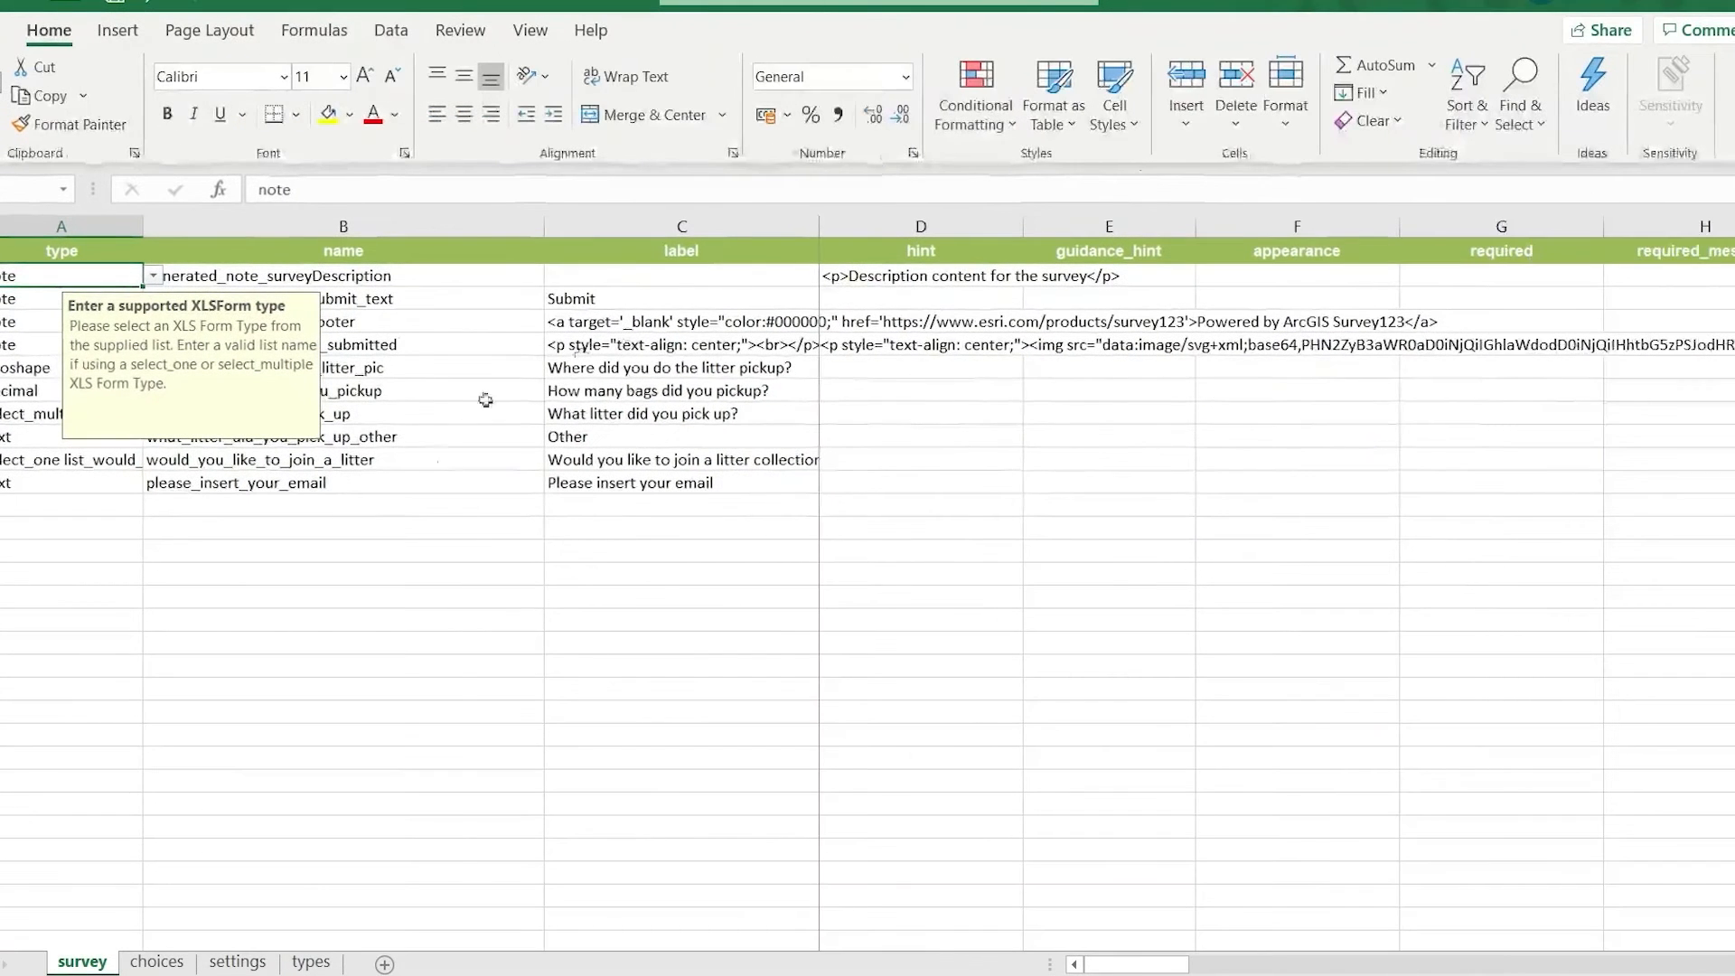
Insert a blank row directly below the how_many_bags_did_you_pickup question in the survey sheet.
left_click(376, 618)
scroll(376, 603, "right", 3)
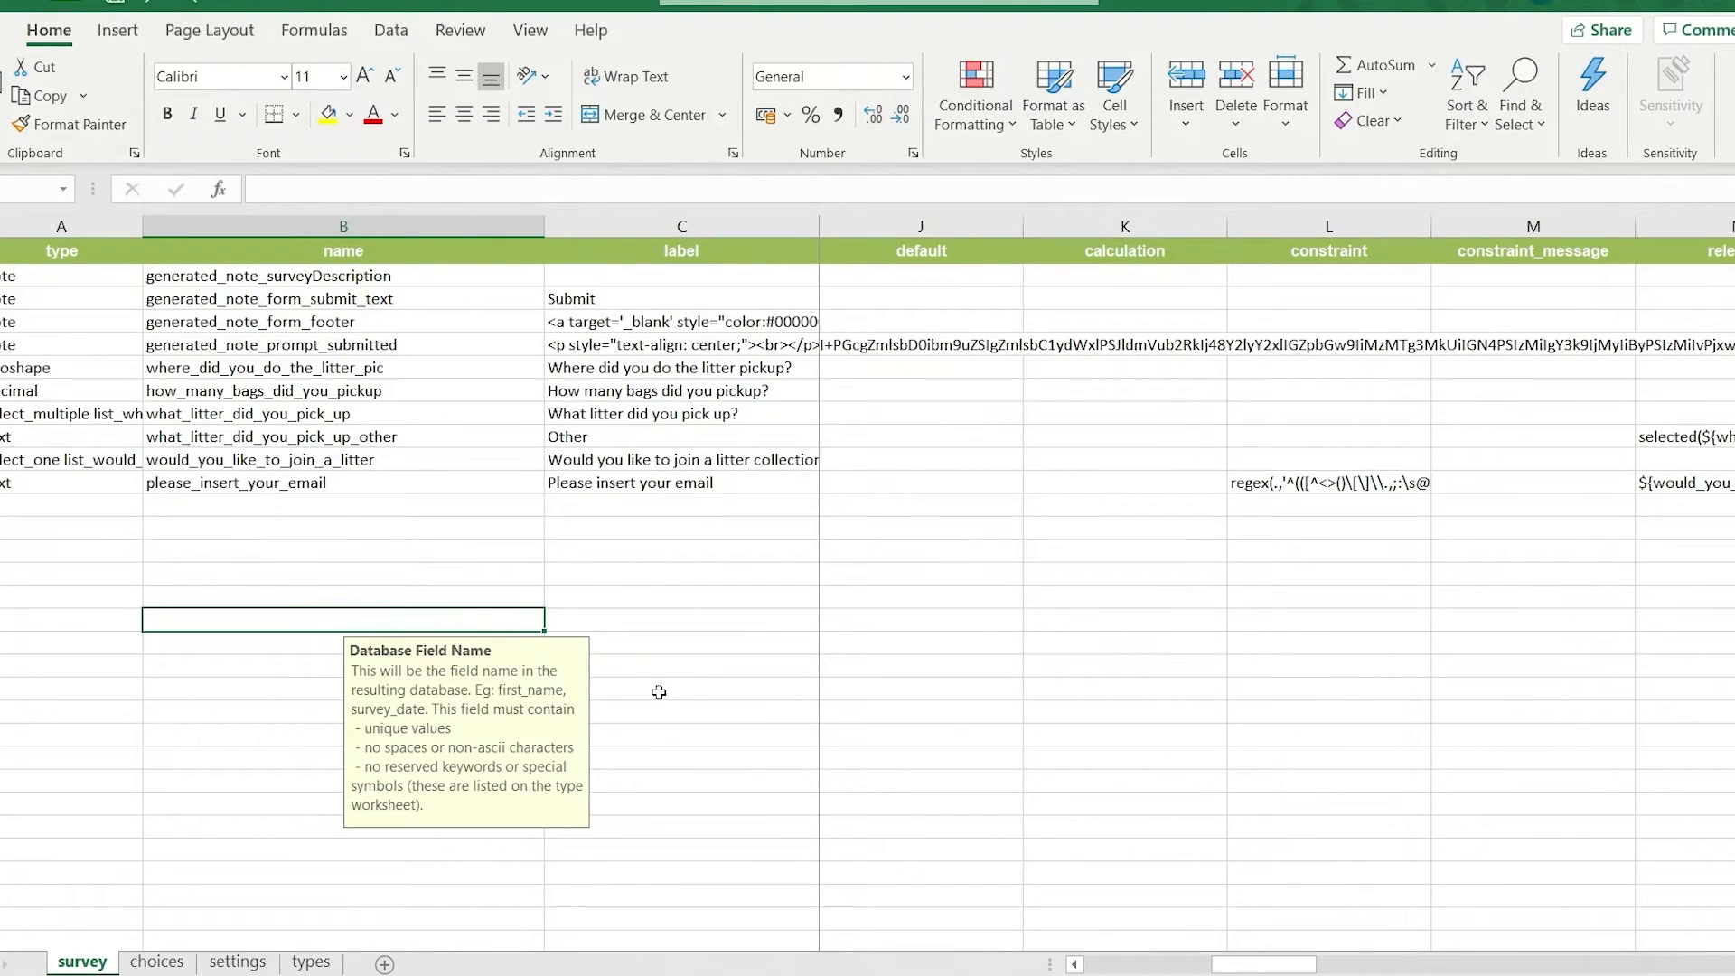
left_click_drag(213, 390, 598, 395)
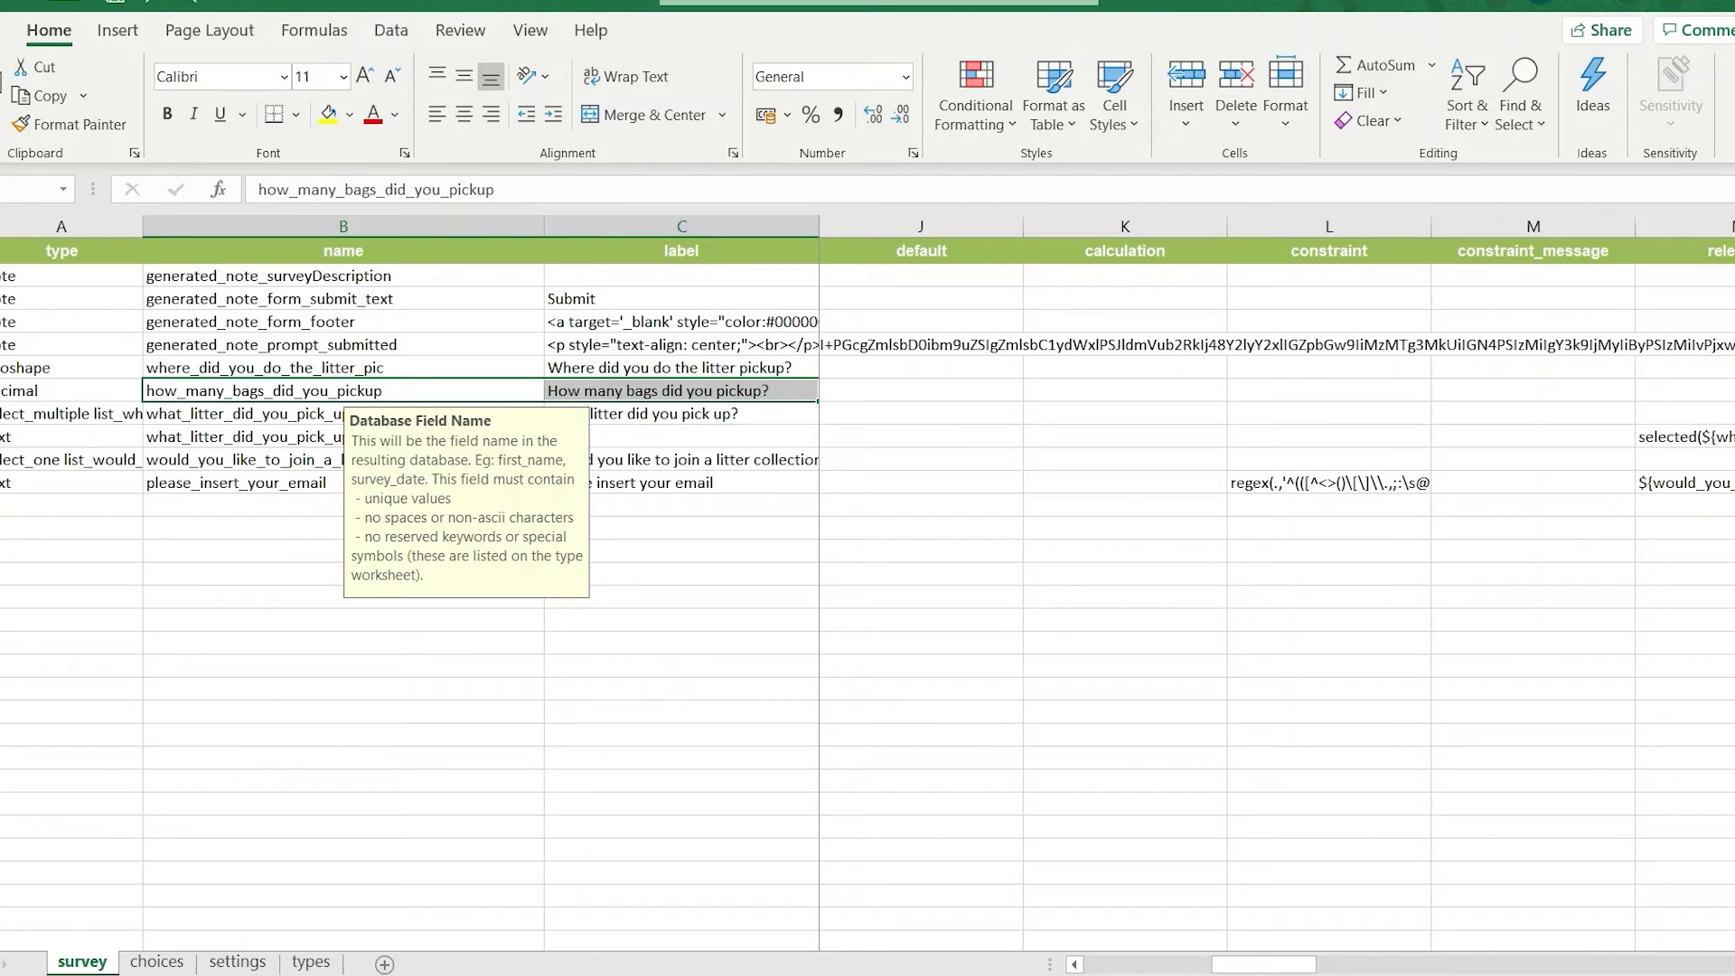
right_click(10, 413)
left_click(55, 611)
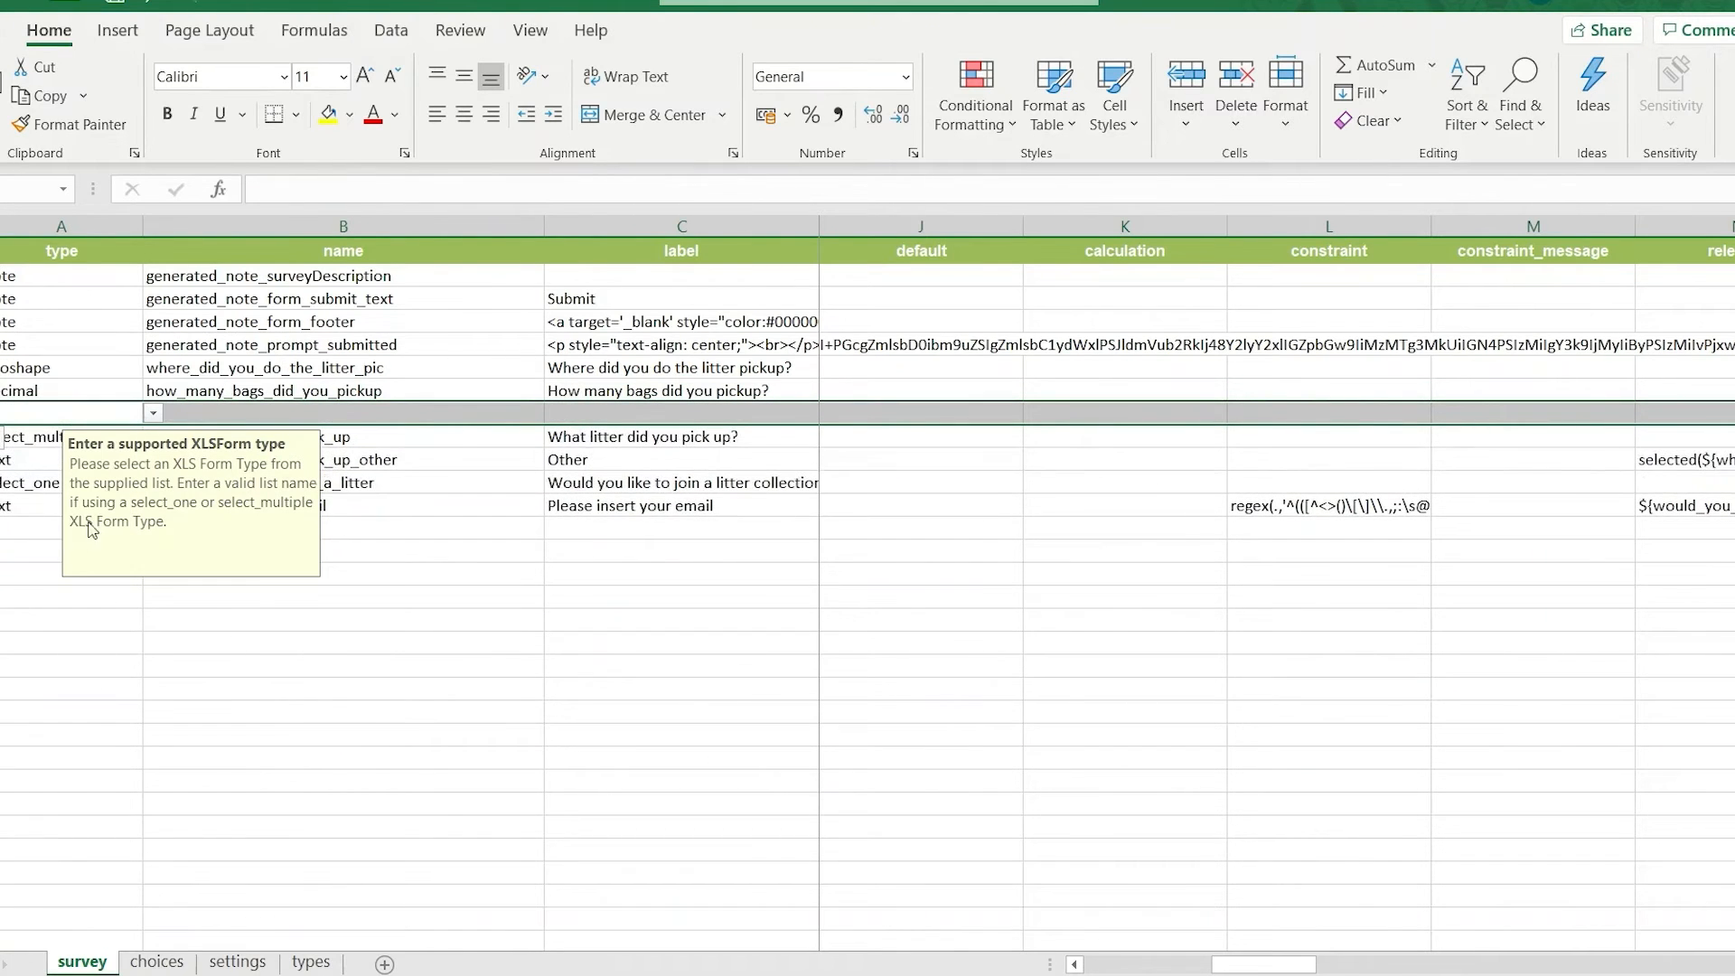
Set the new row's type to calculate and its name to calculationlitres.
left_click(152, 415)
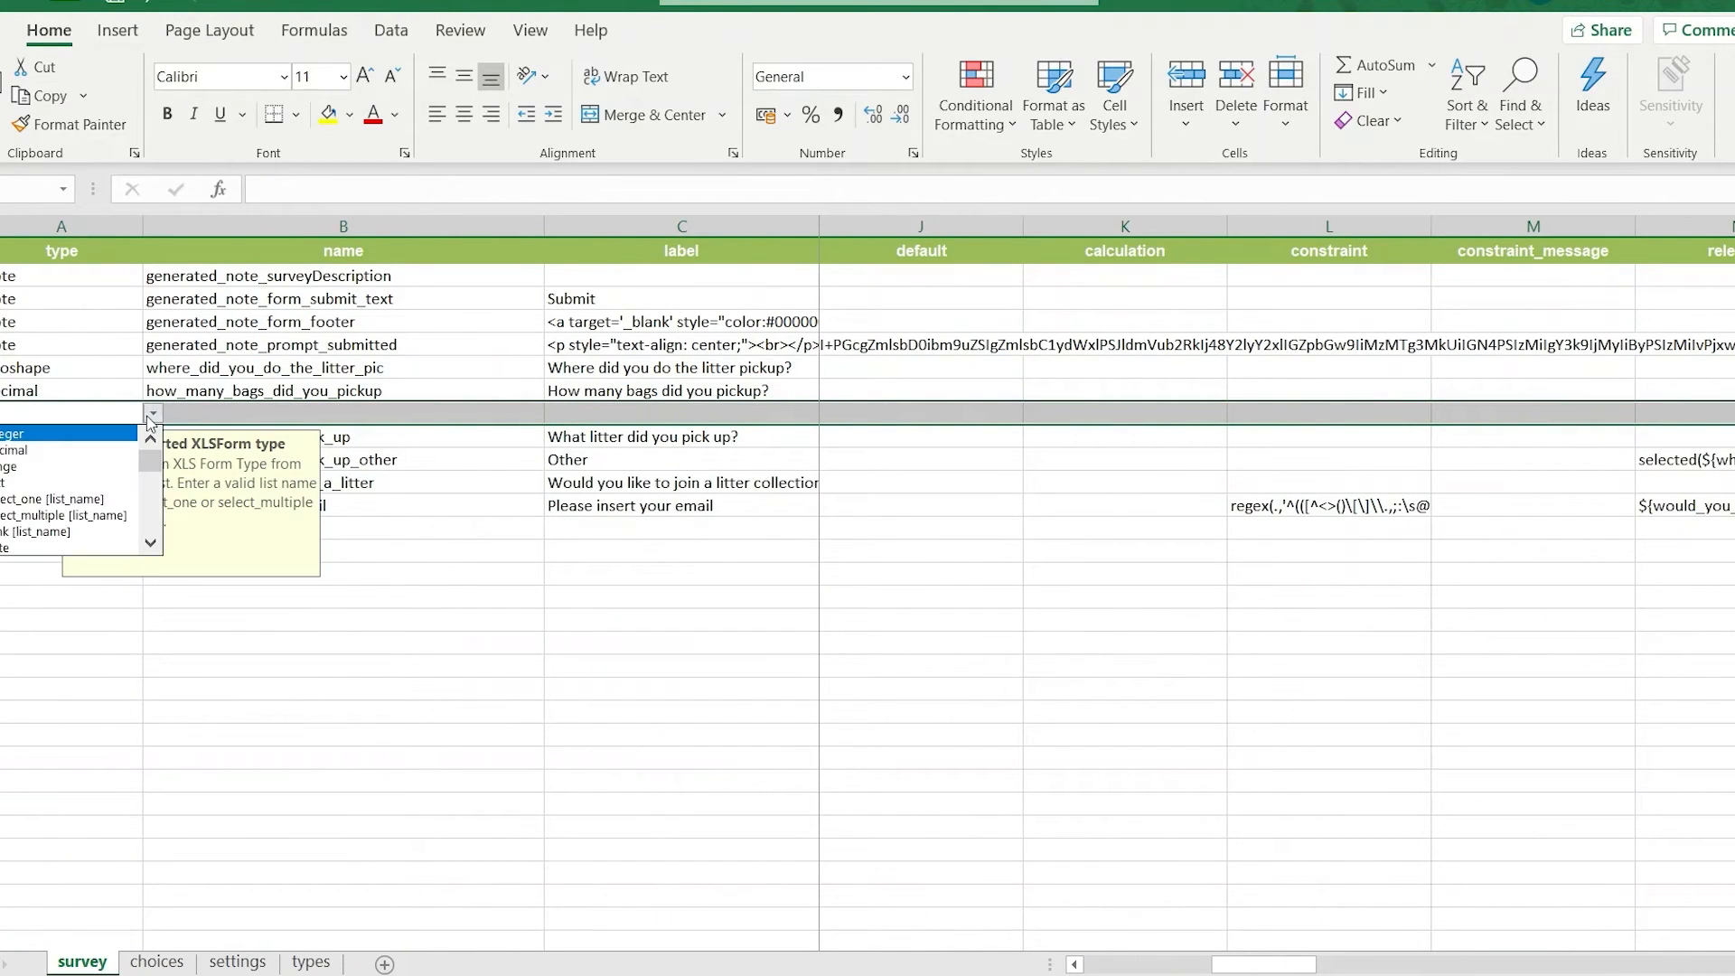
left_click(150, 543)
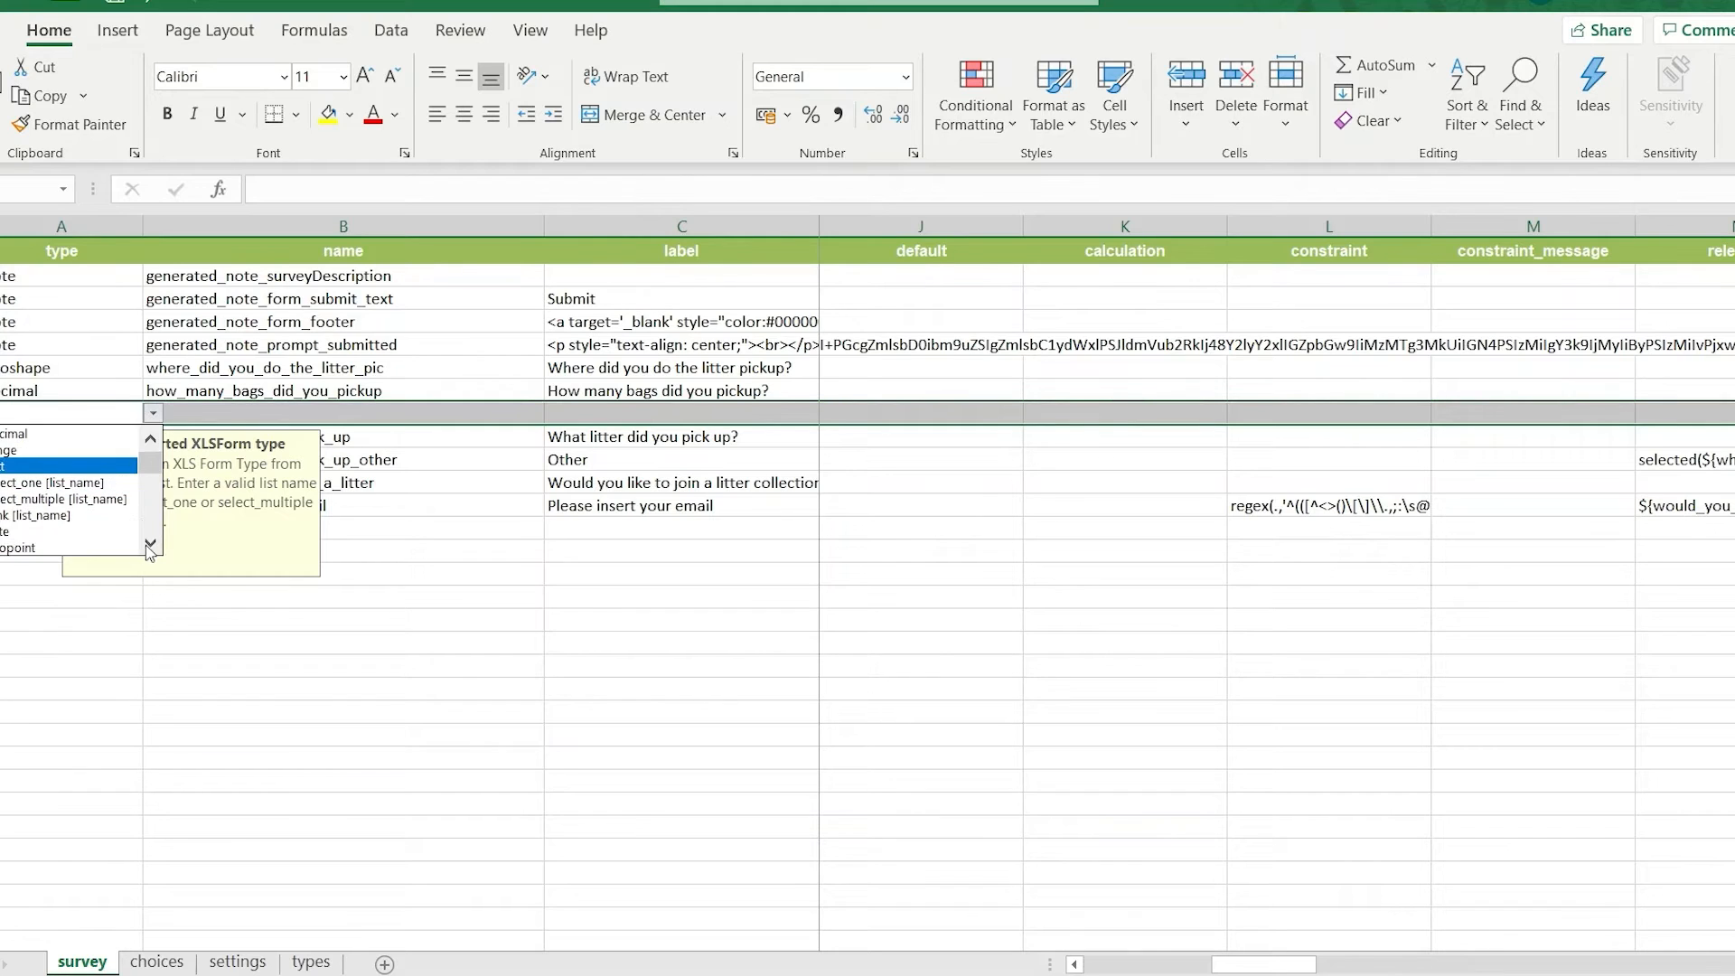
left_click(147, 546)
left_click(147, 546)
left_click(147, 546)
left_click(147, 546)
left_click(147, 546)
left_click(147, 545)
left_click(149, 546)
left_click(148, 546)
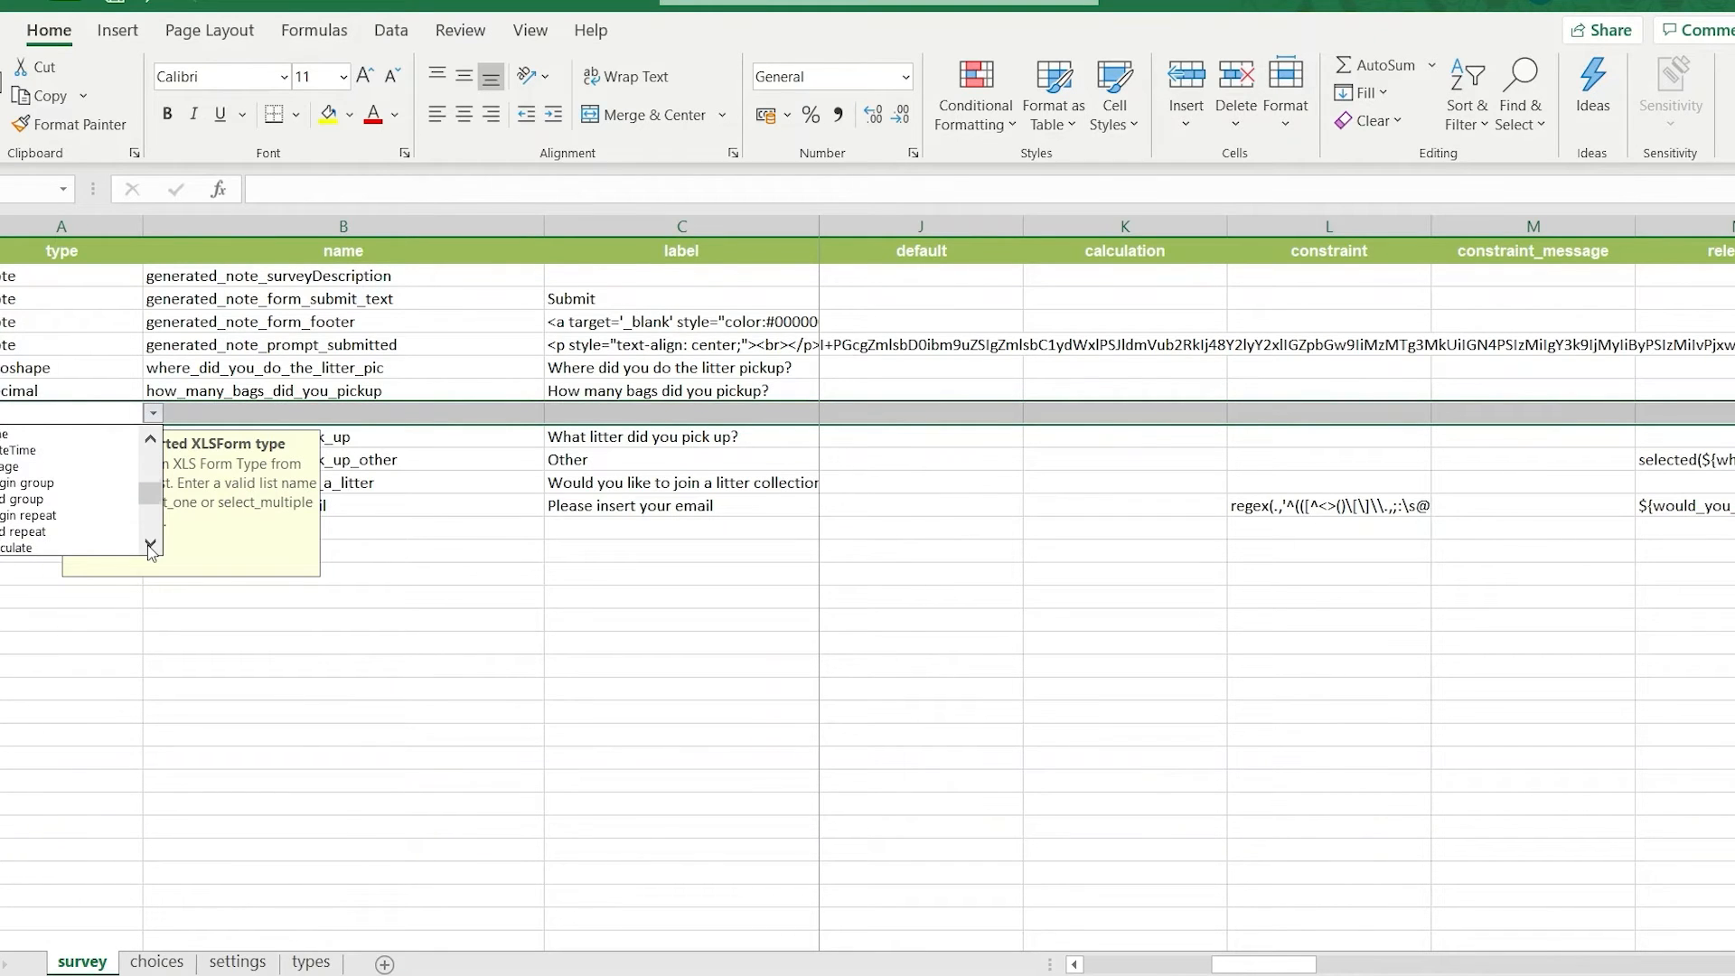
left_click(150, 546)
left_click(81, 535)
left_click(424, 412)
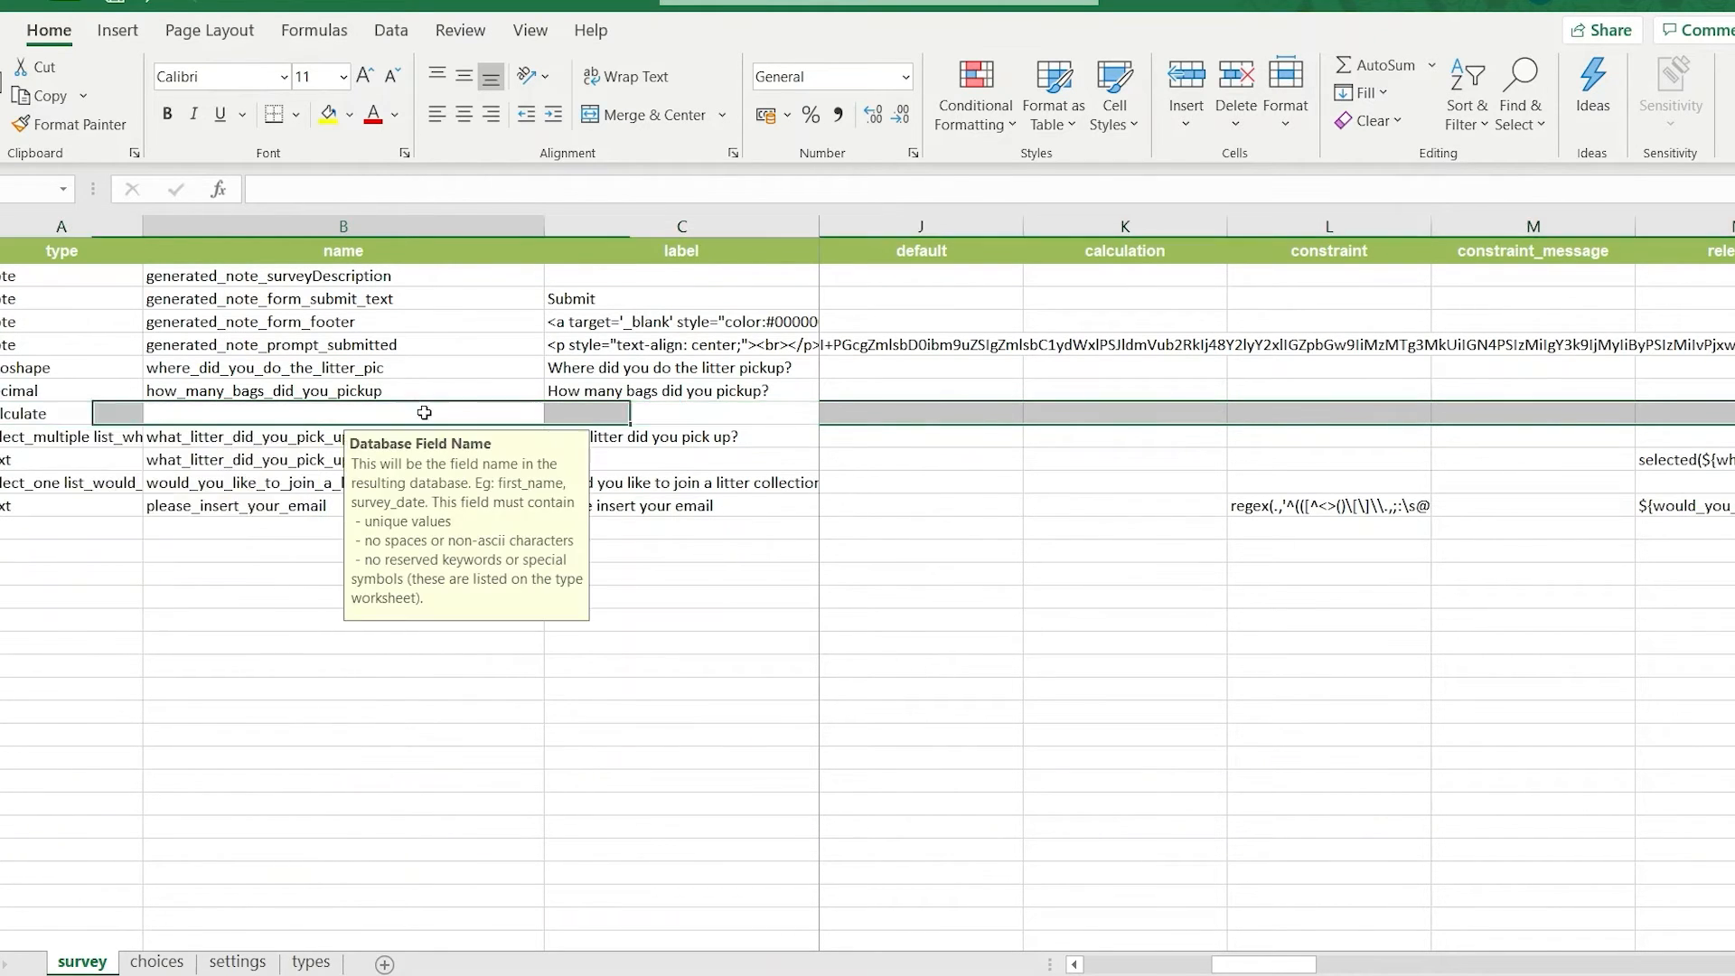
double_click(424, 412)
type("c")
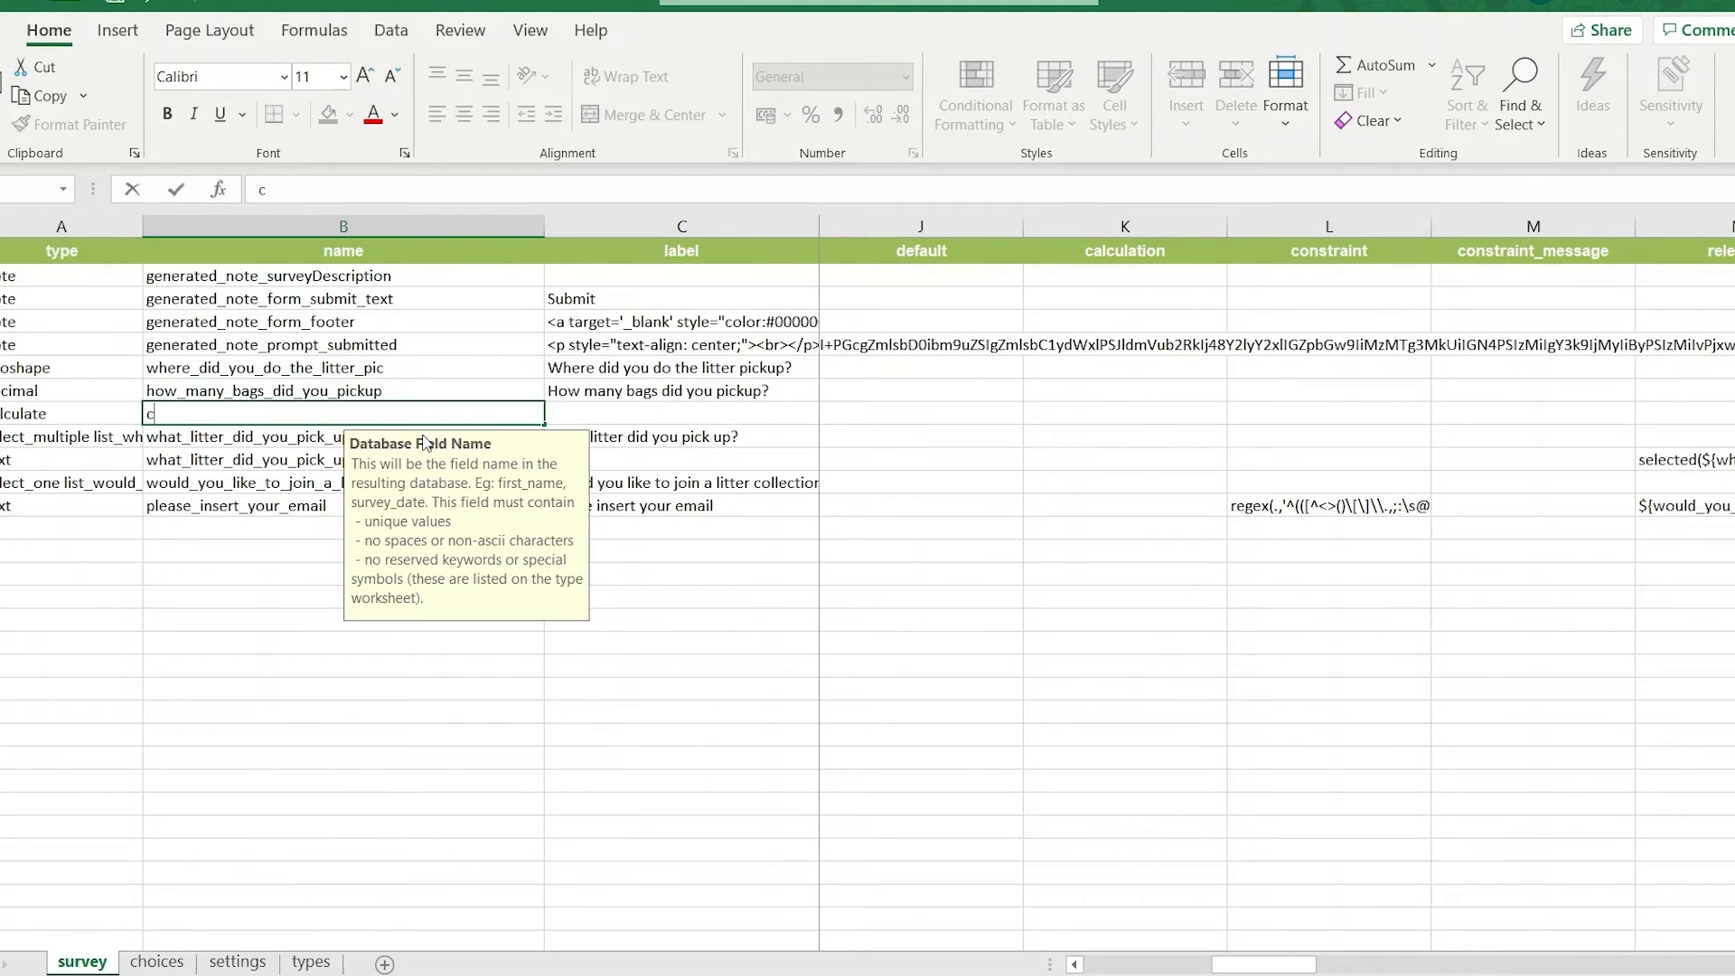
type("alculationli")
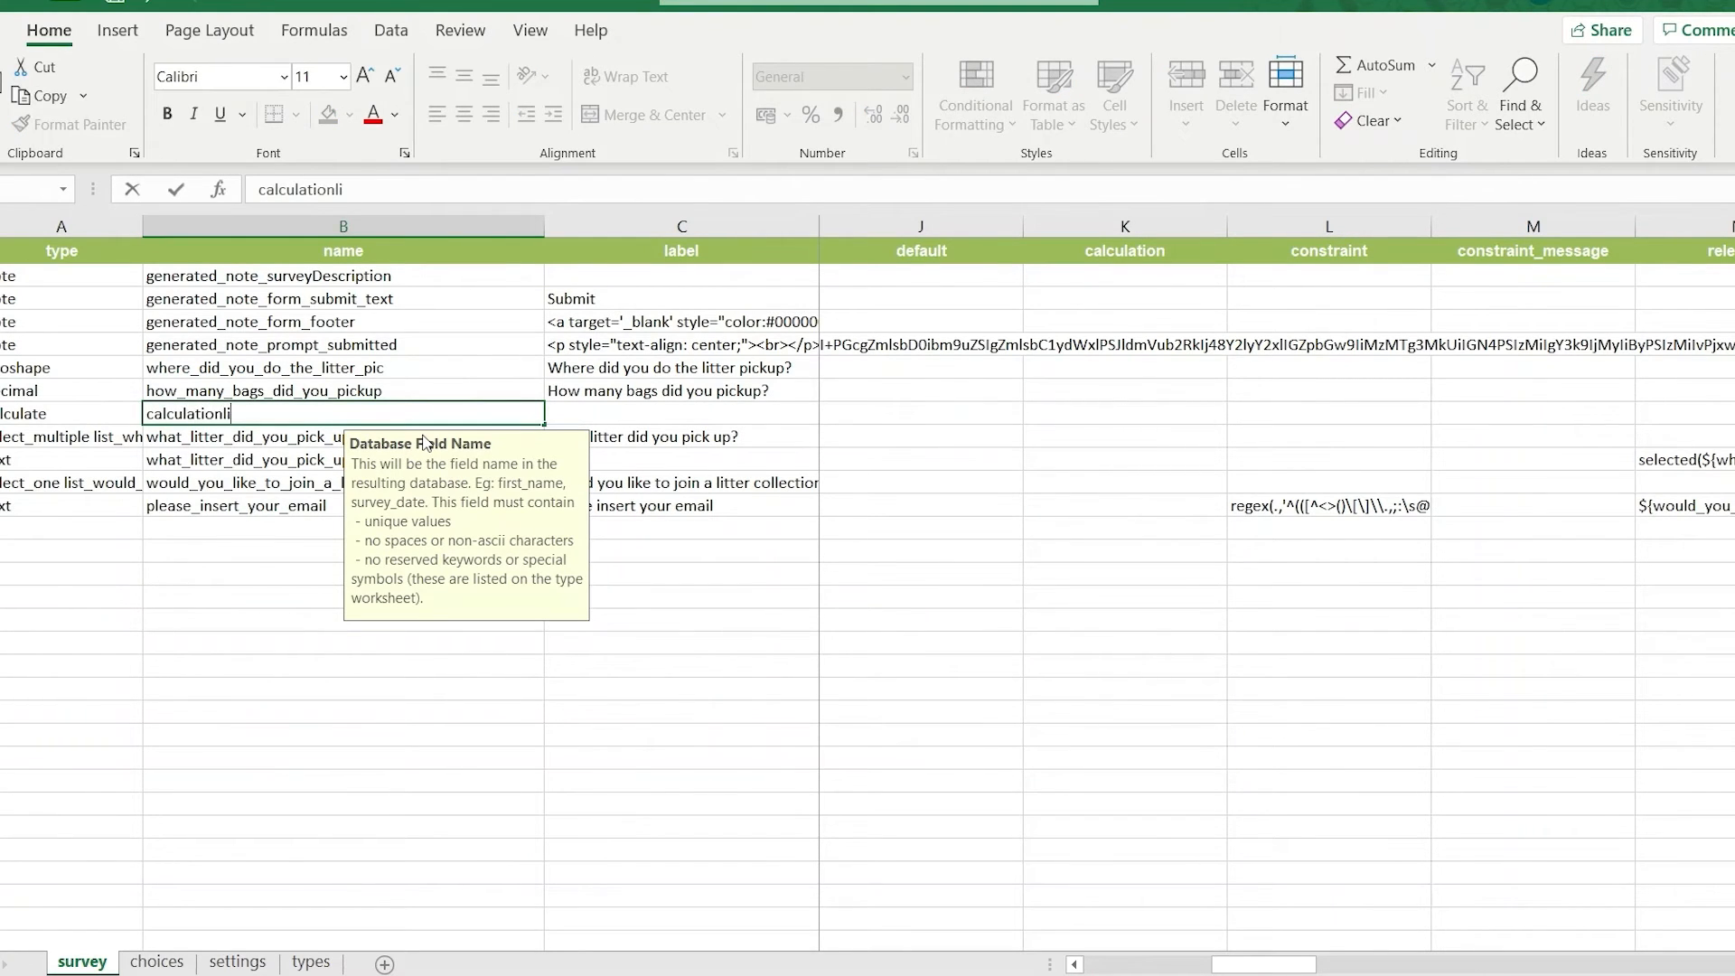
type("tres")
Enter ${how_many_bags_did_you_pickup} * 30 as the calculation for the calculationlitres row.
middle_click(910, 439)
middle_click(1050, 409)
left_click(1098, 408)
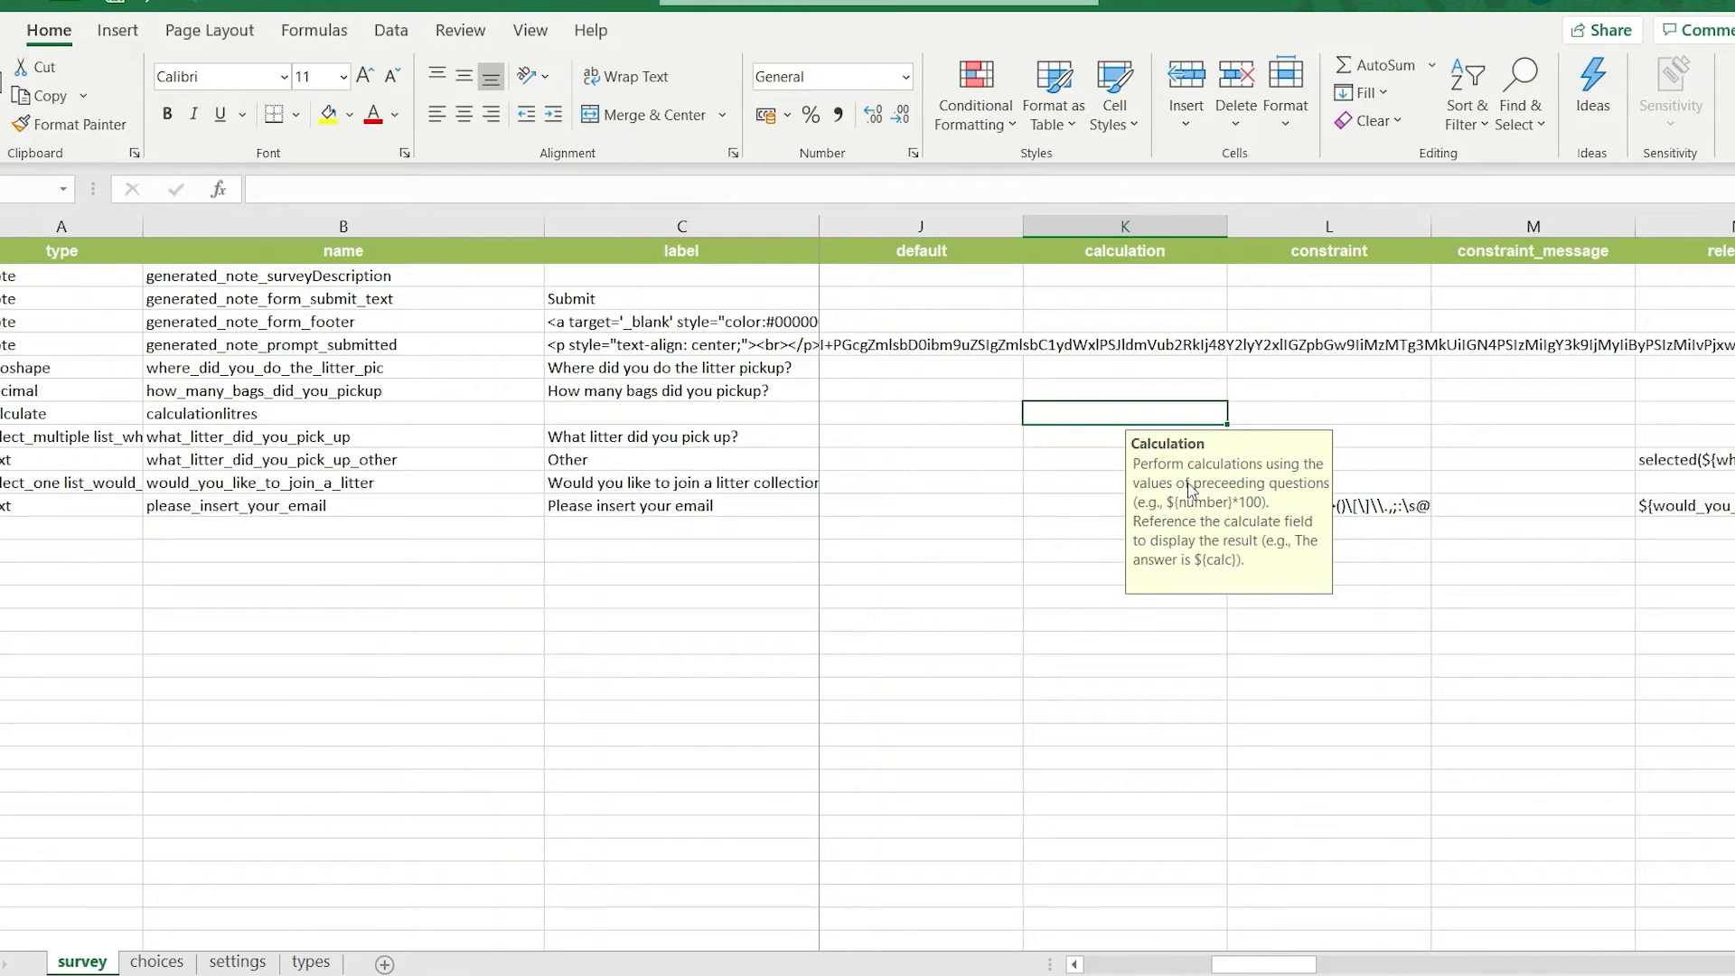
type("${")
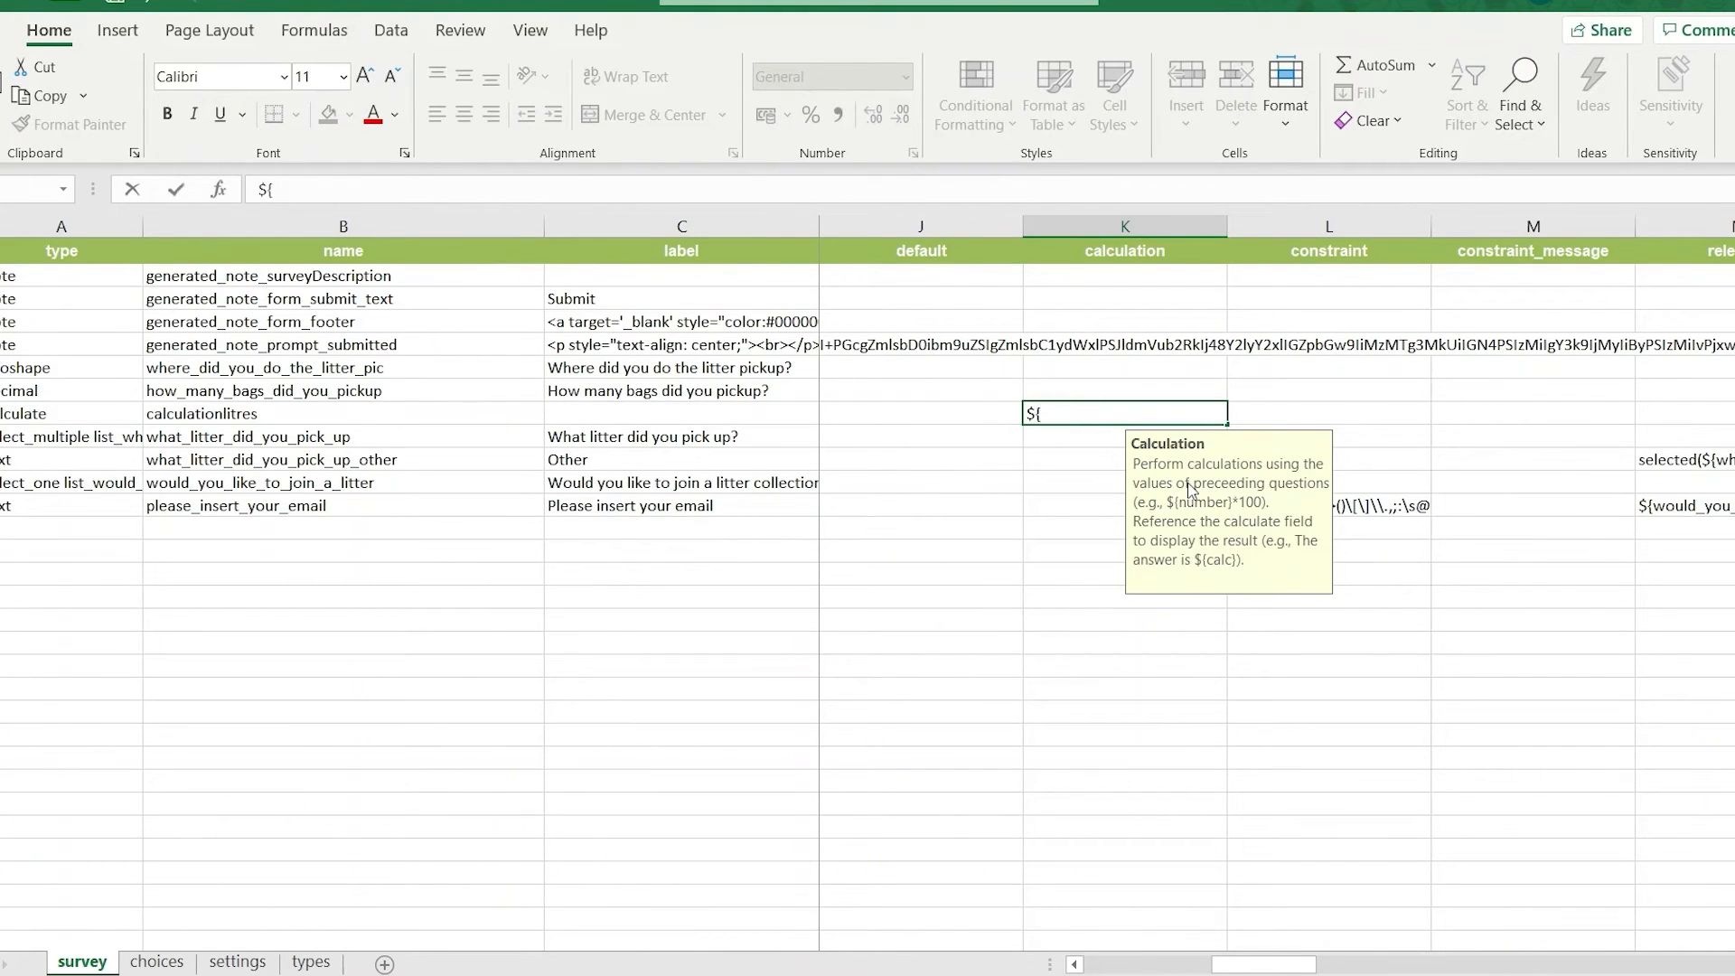
left_click(390, 389)
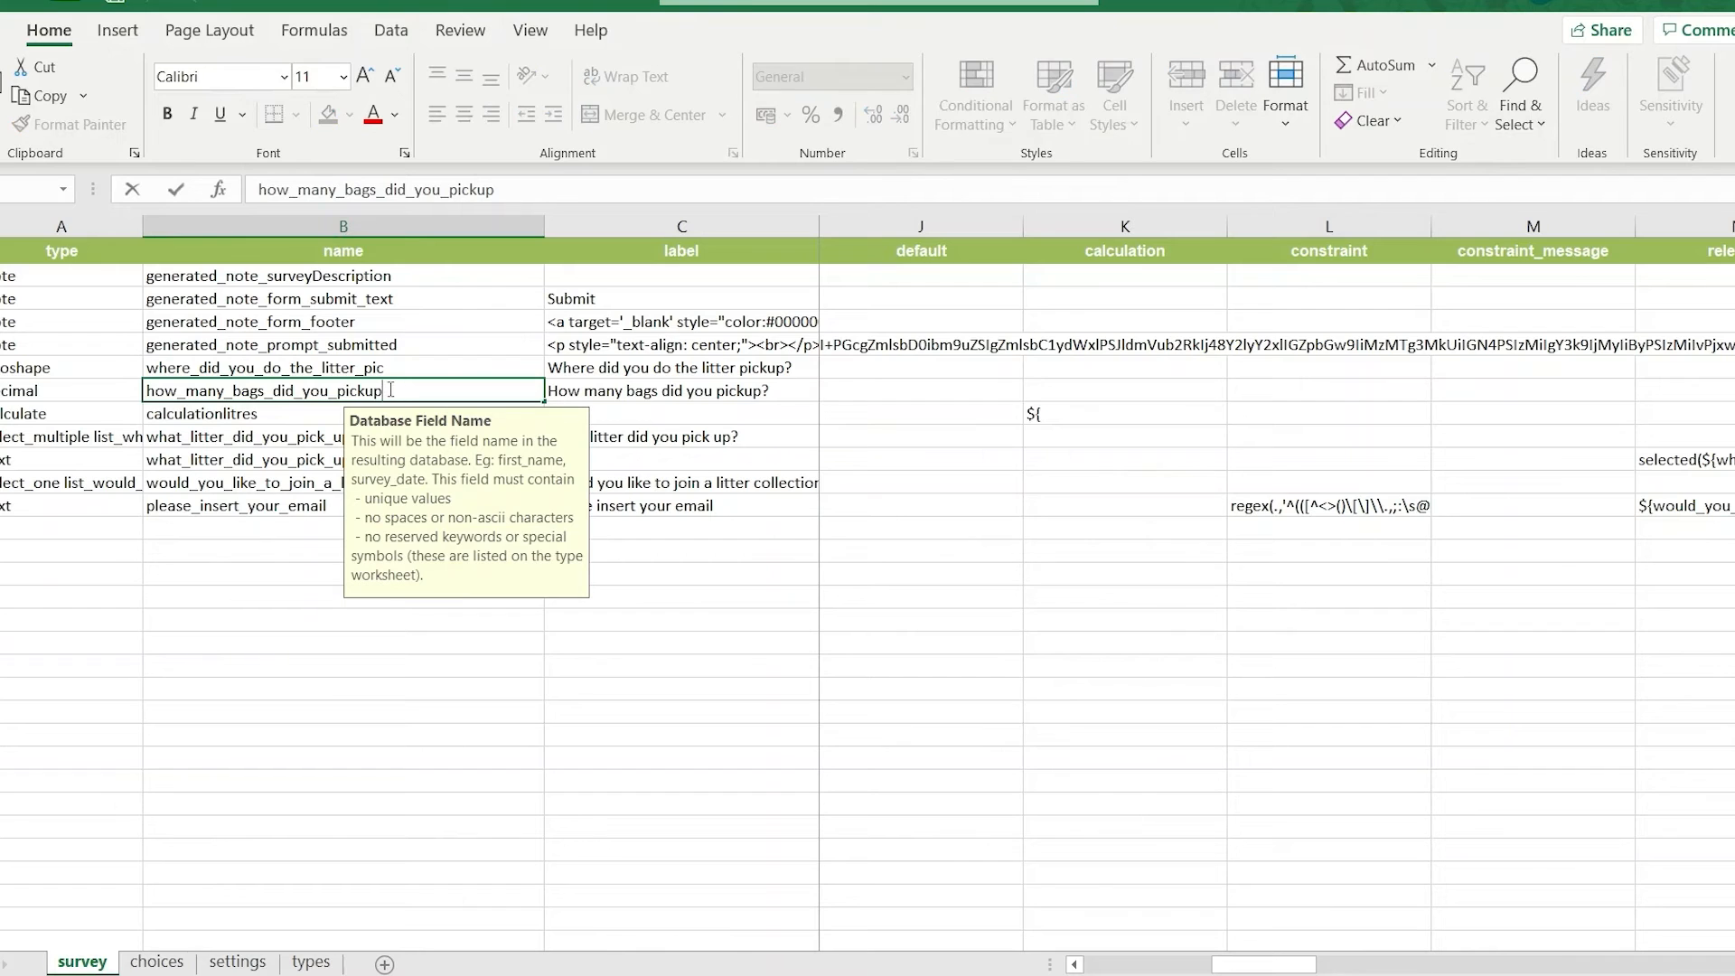
left_click_drag(391, 390, 145, 390)
right_click(215, 390)
left_click(262, 445)
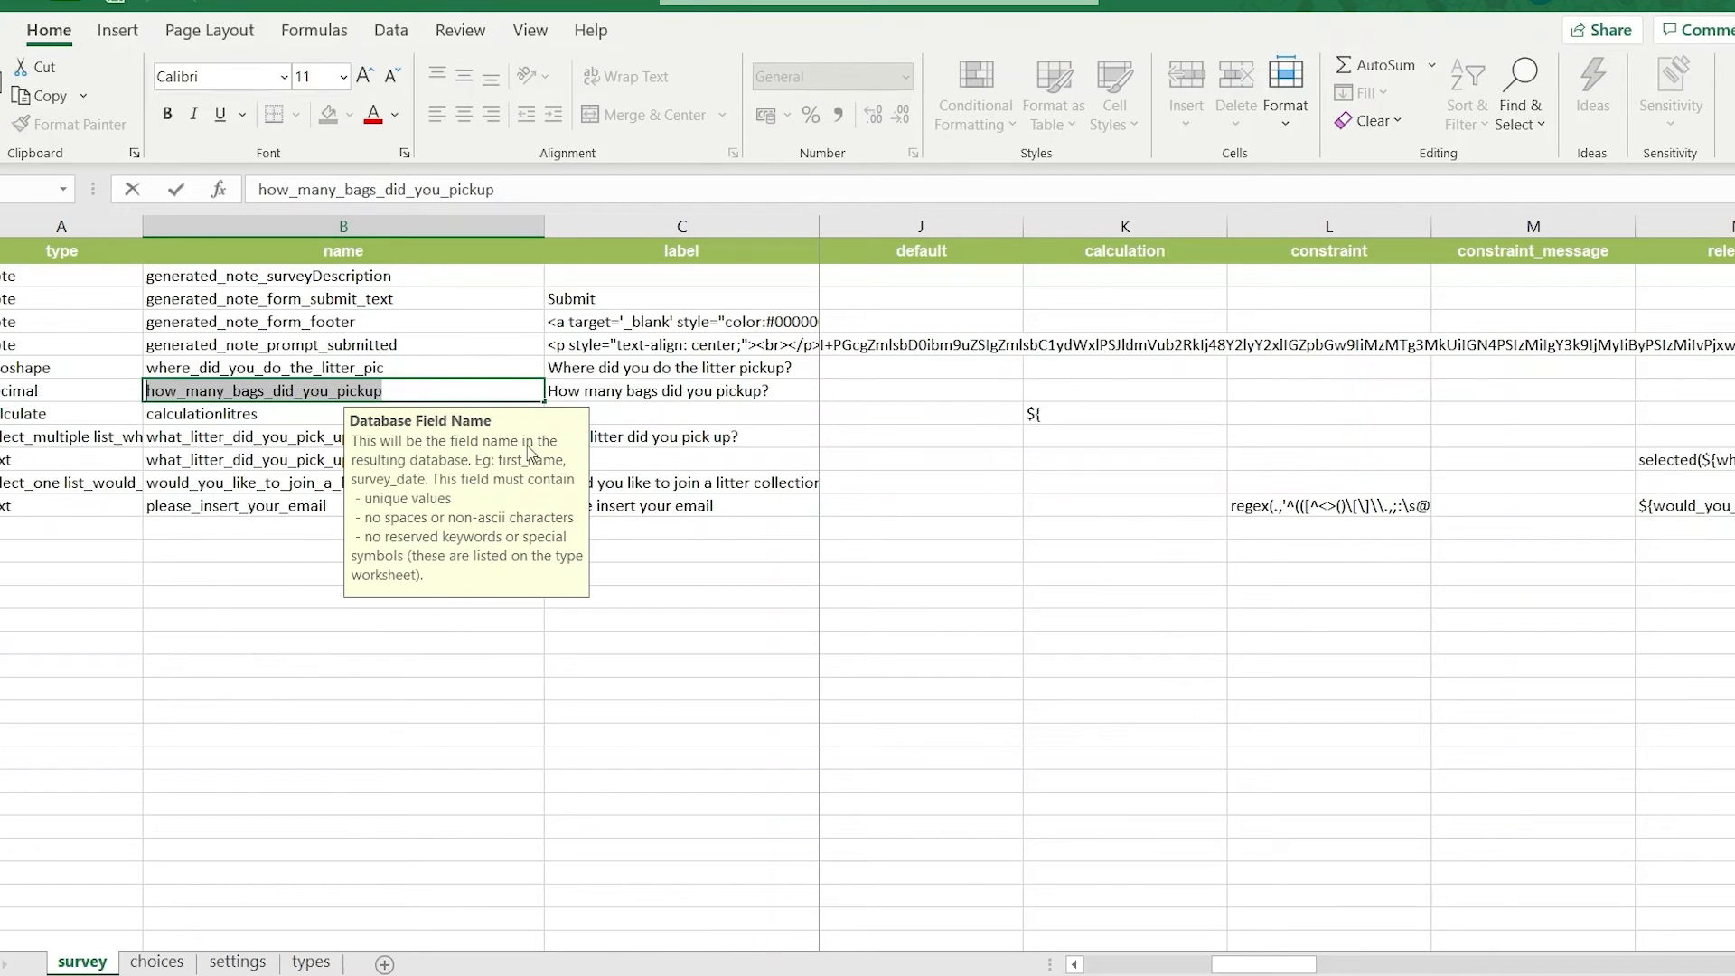
double_click(1066, 414)
key("ctrl+v")
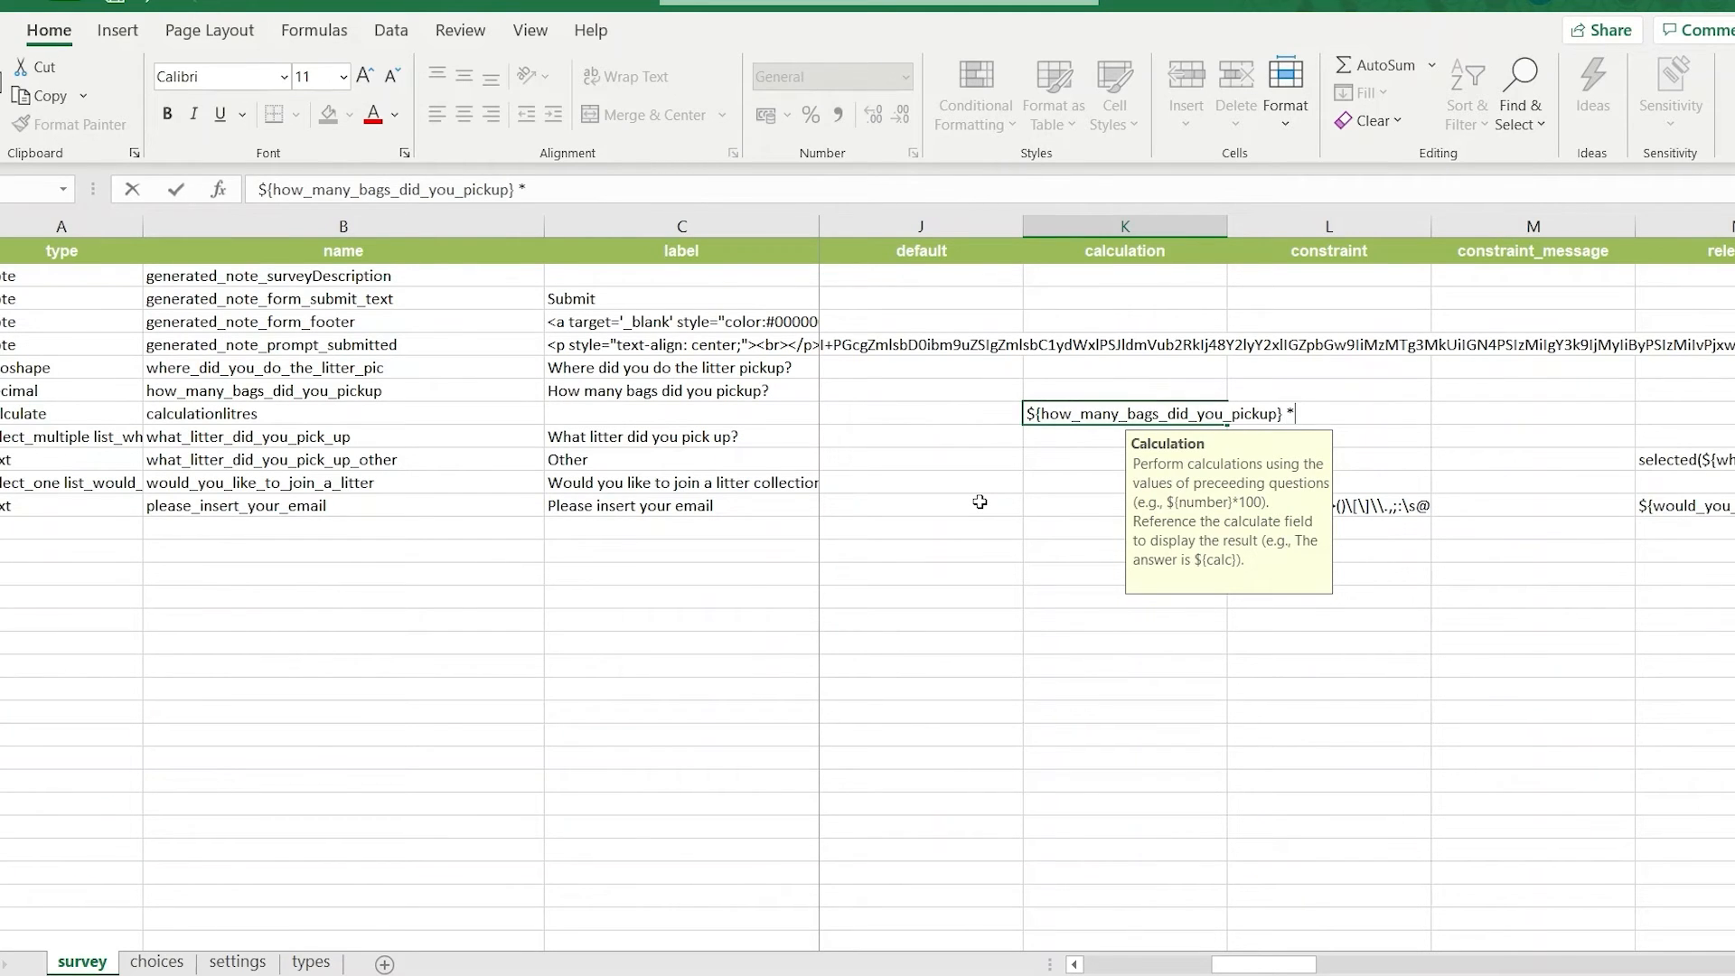
type("} * 30")
In the generated_note_prompt_submitted label, replace "Your data was sent successfully" with "You picked up ${calculationlitres} litres of litter".
left_click(279, 413)
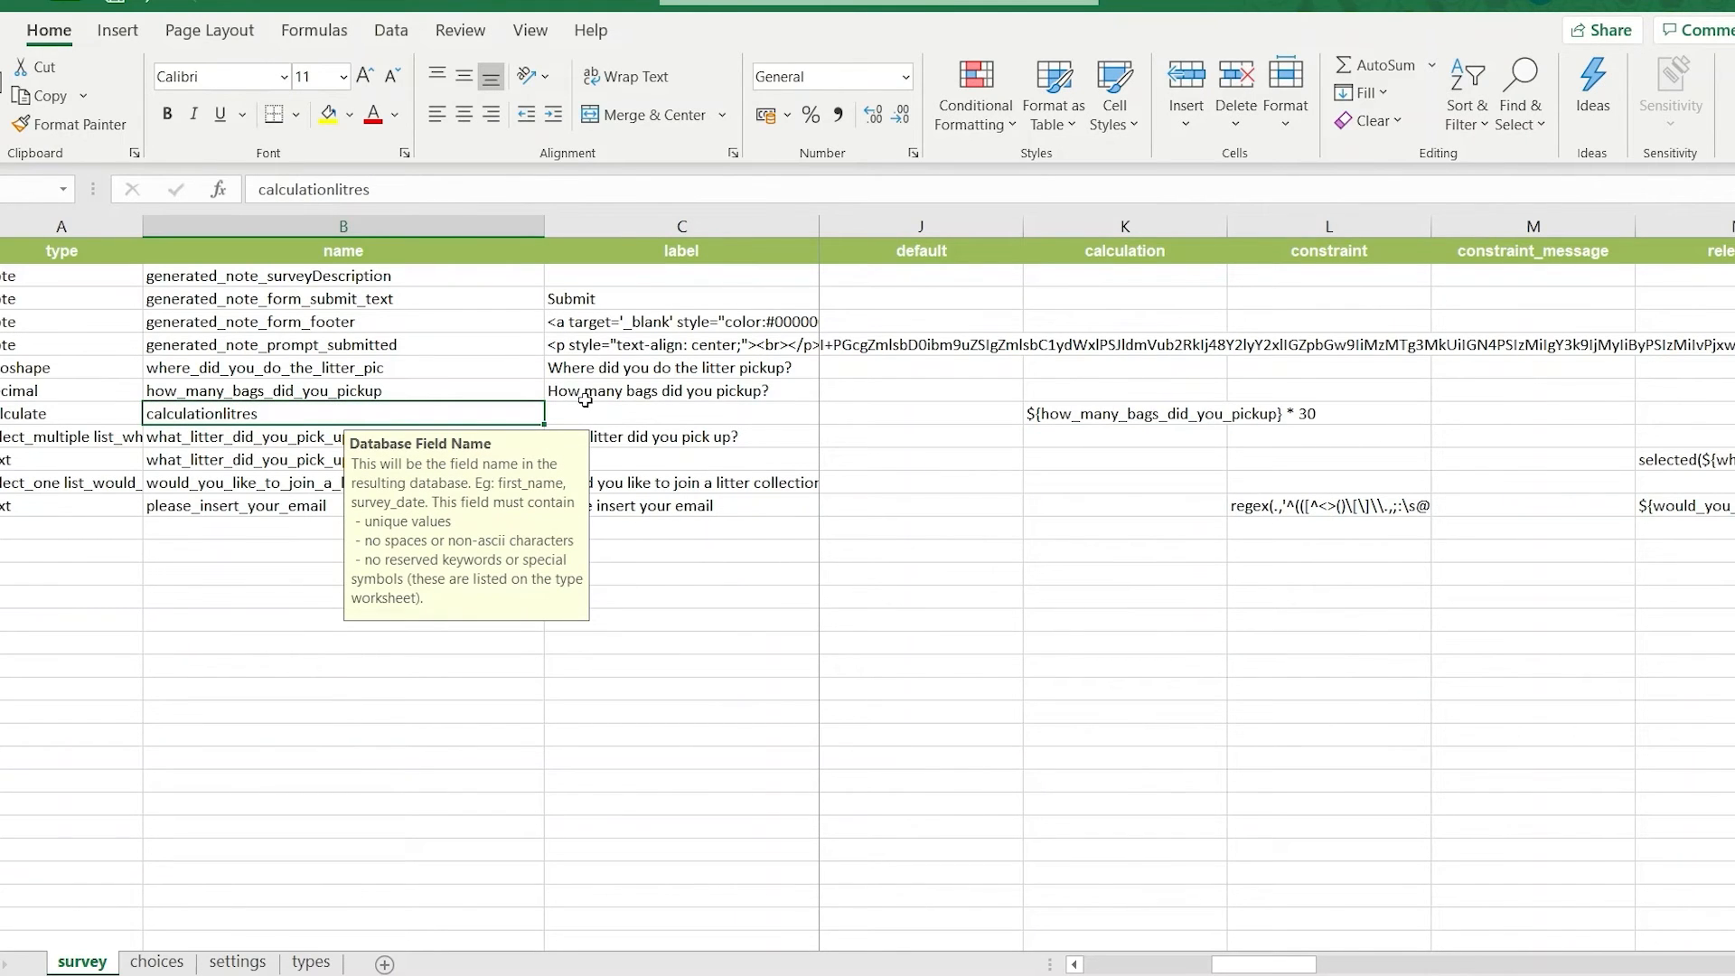
left_click(407, 346)
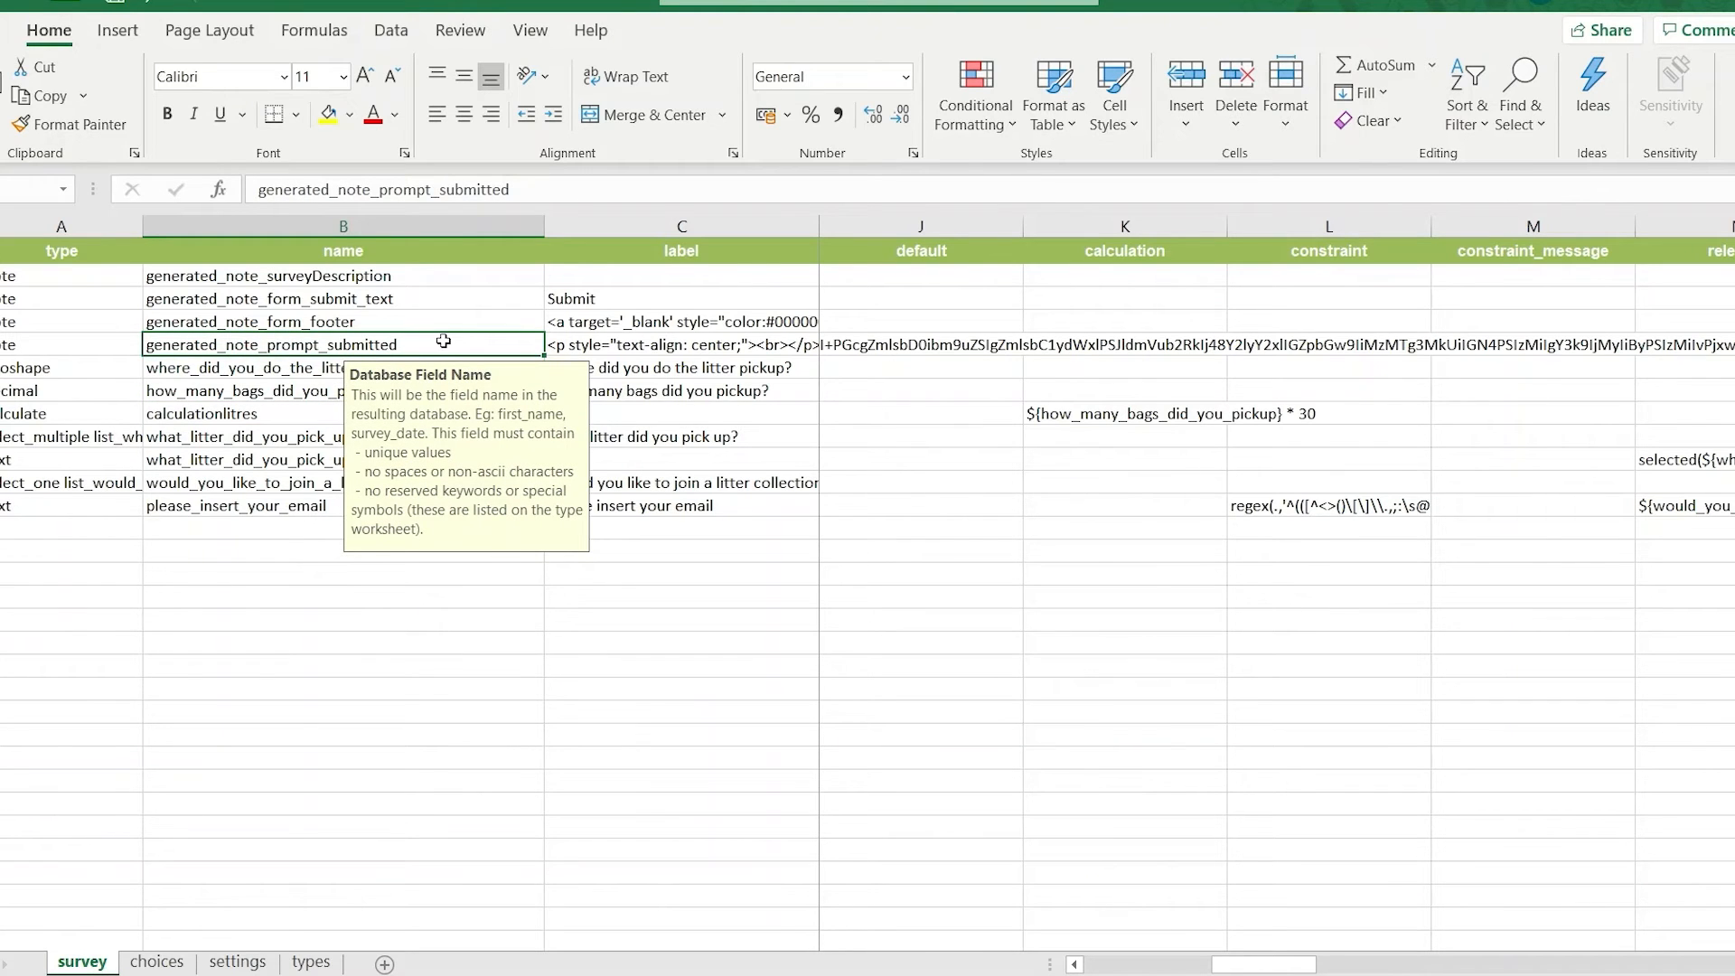
double_click(641, 346)
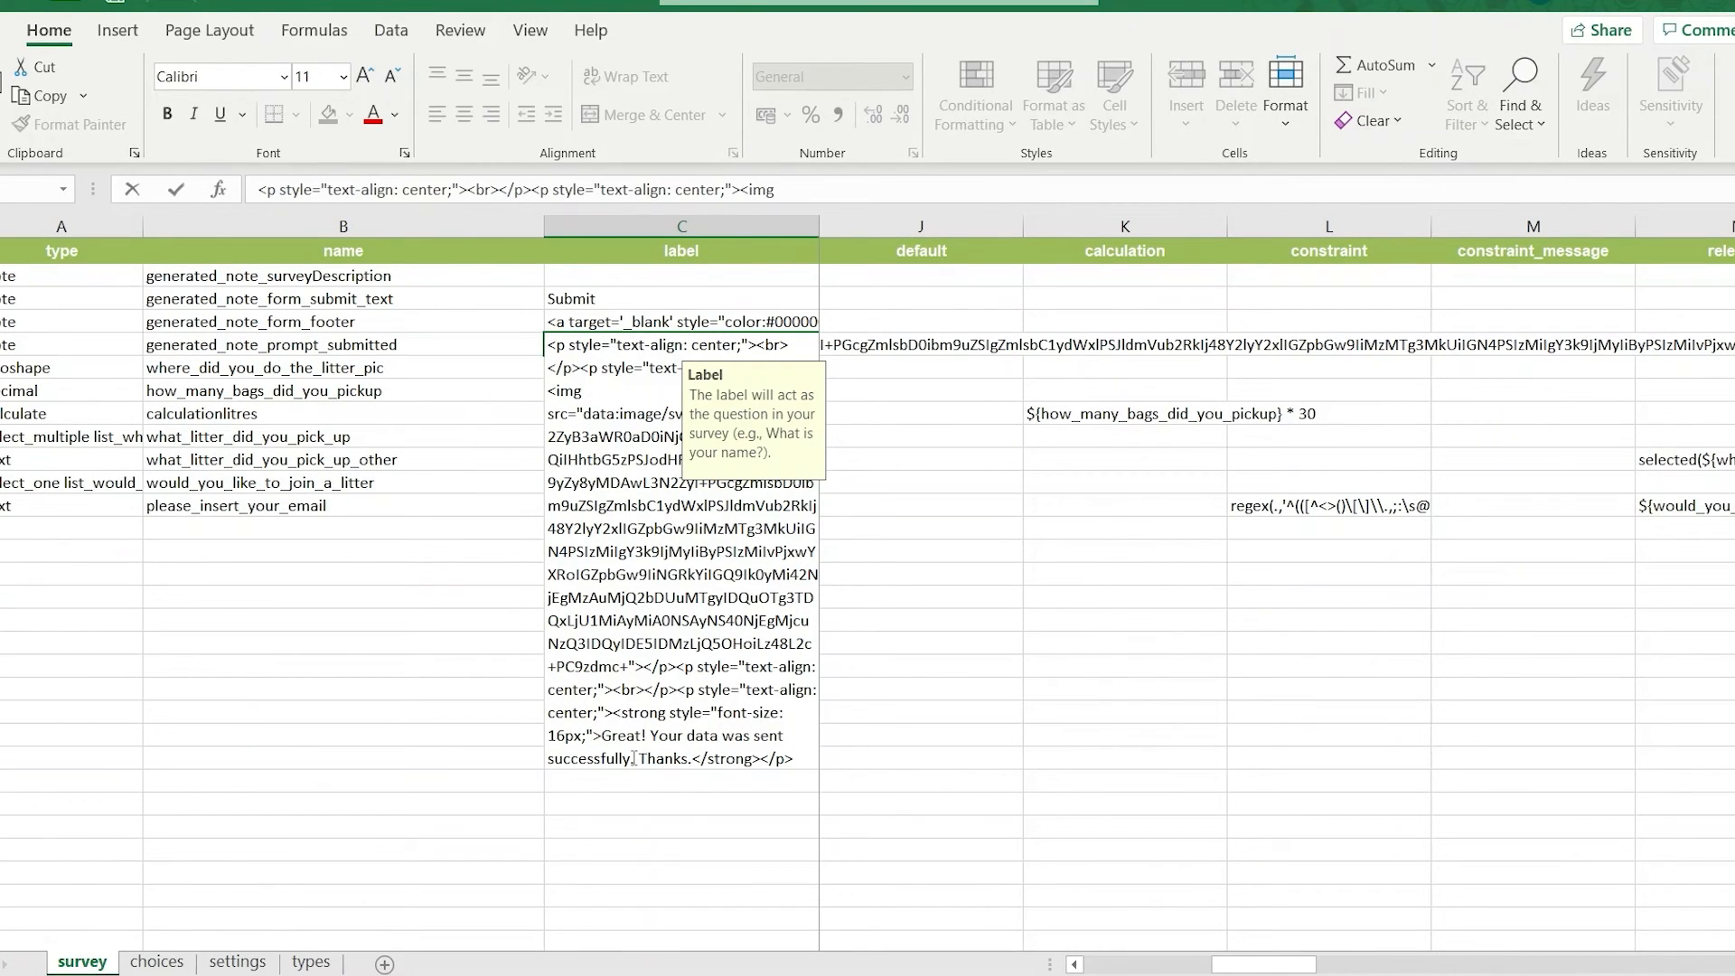
left_click_drag(632, 759, 652, 738)
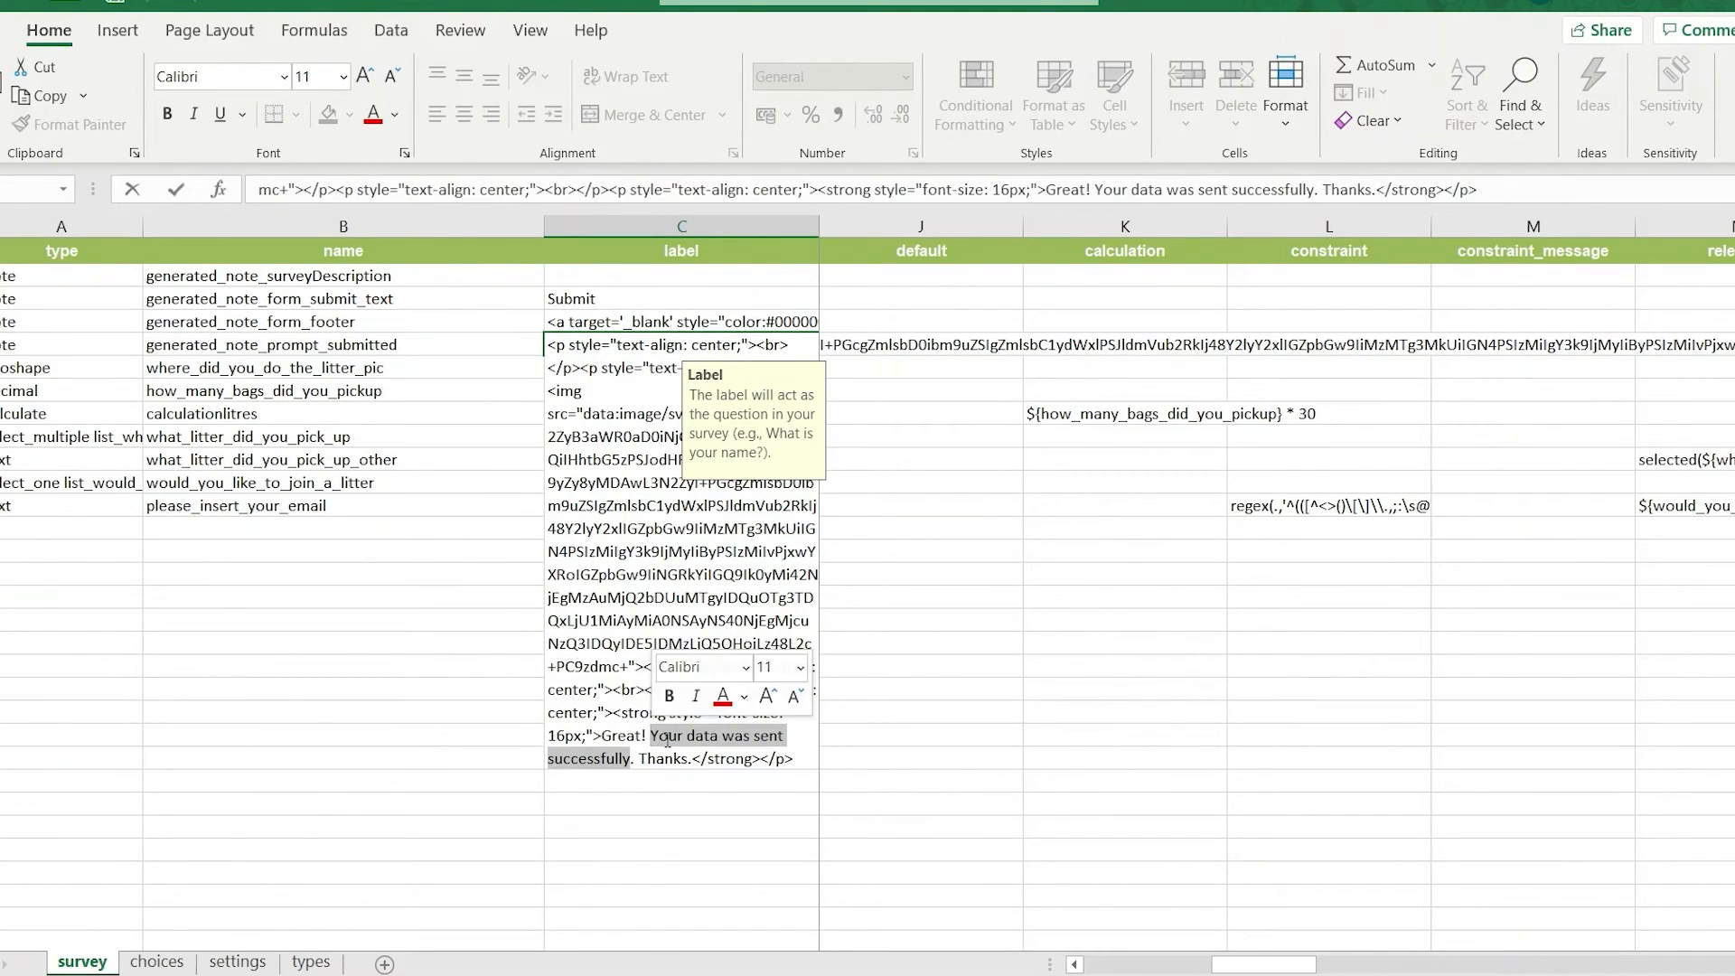
key("BackSpace")
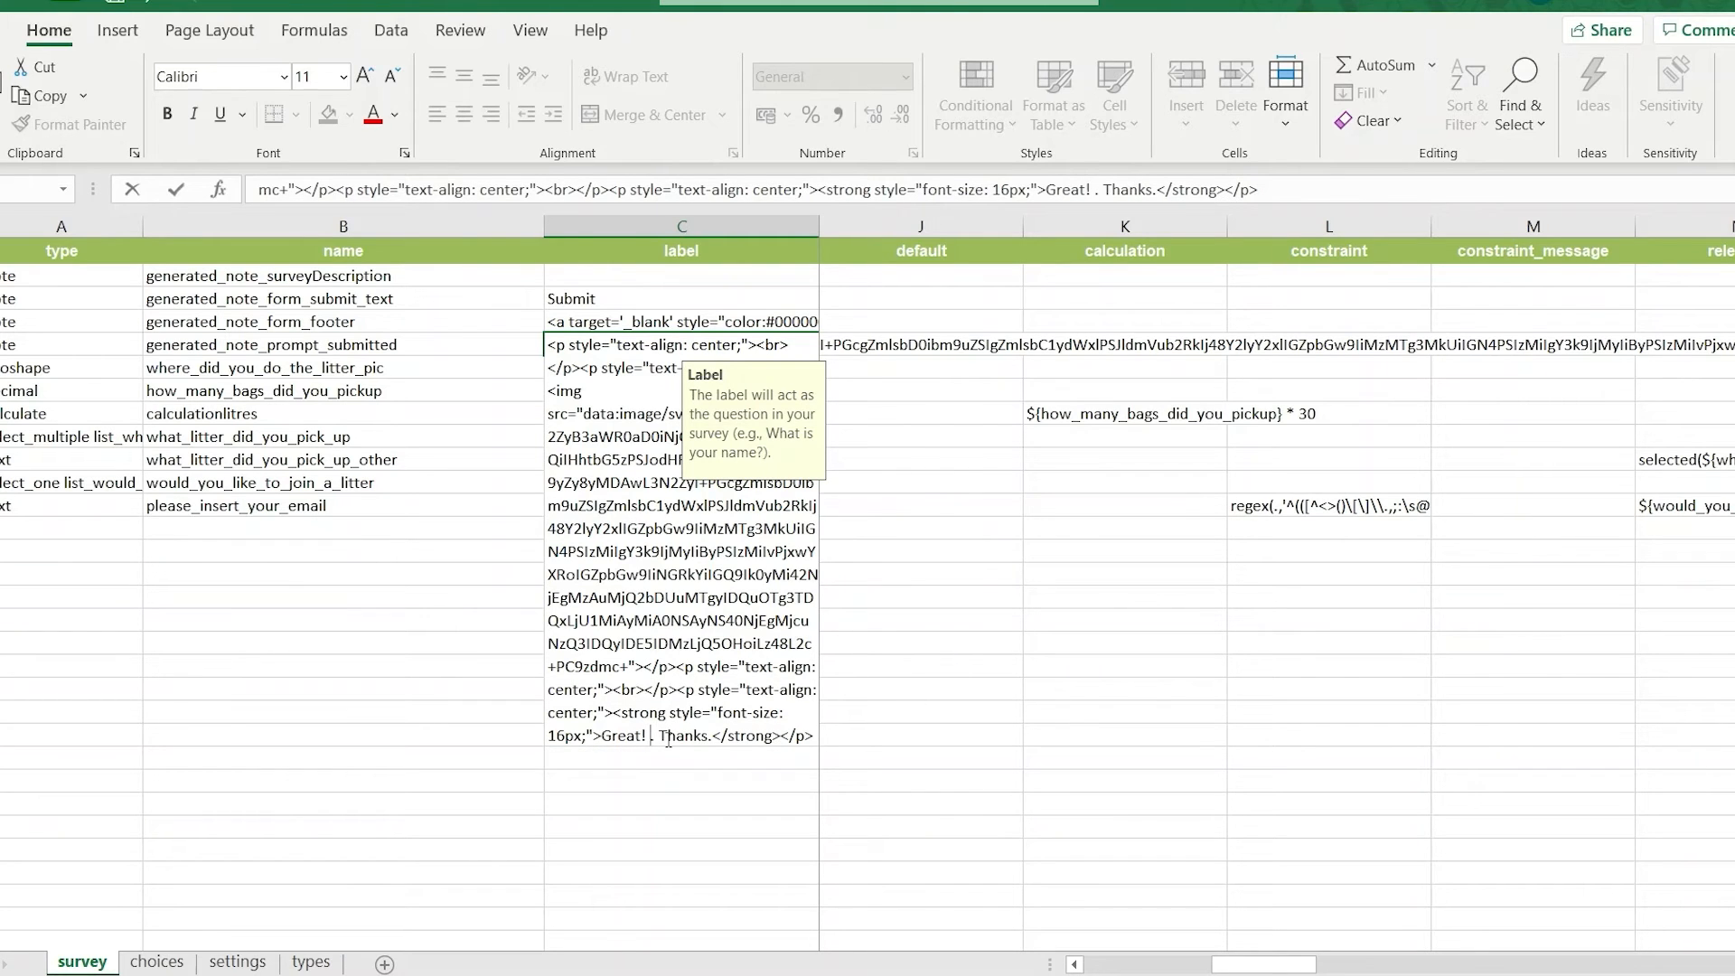
type("You picked")
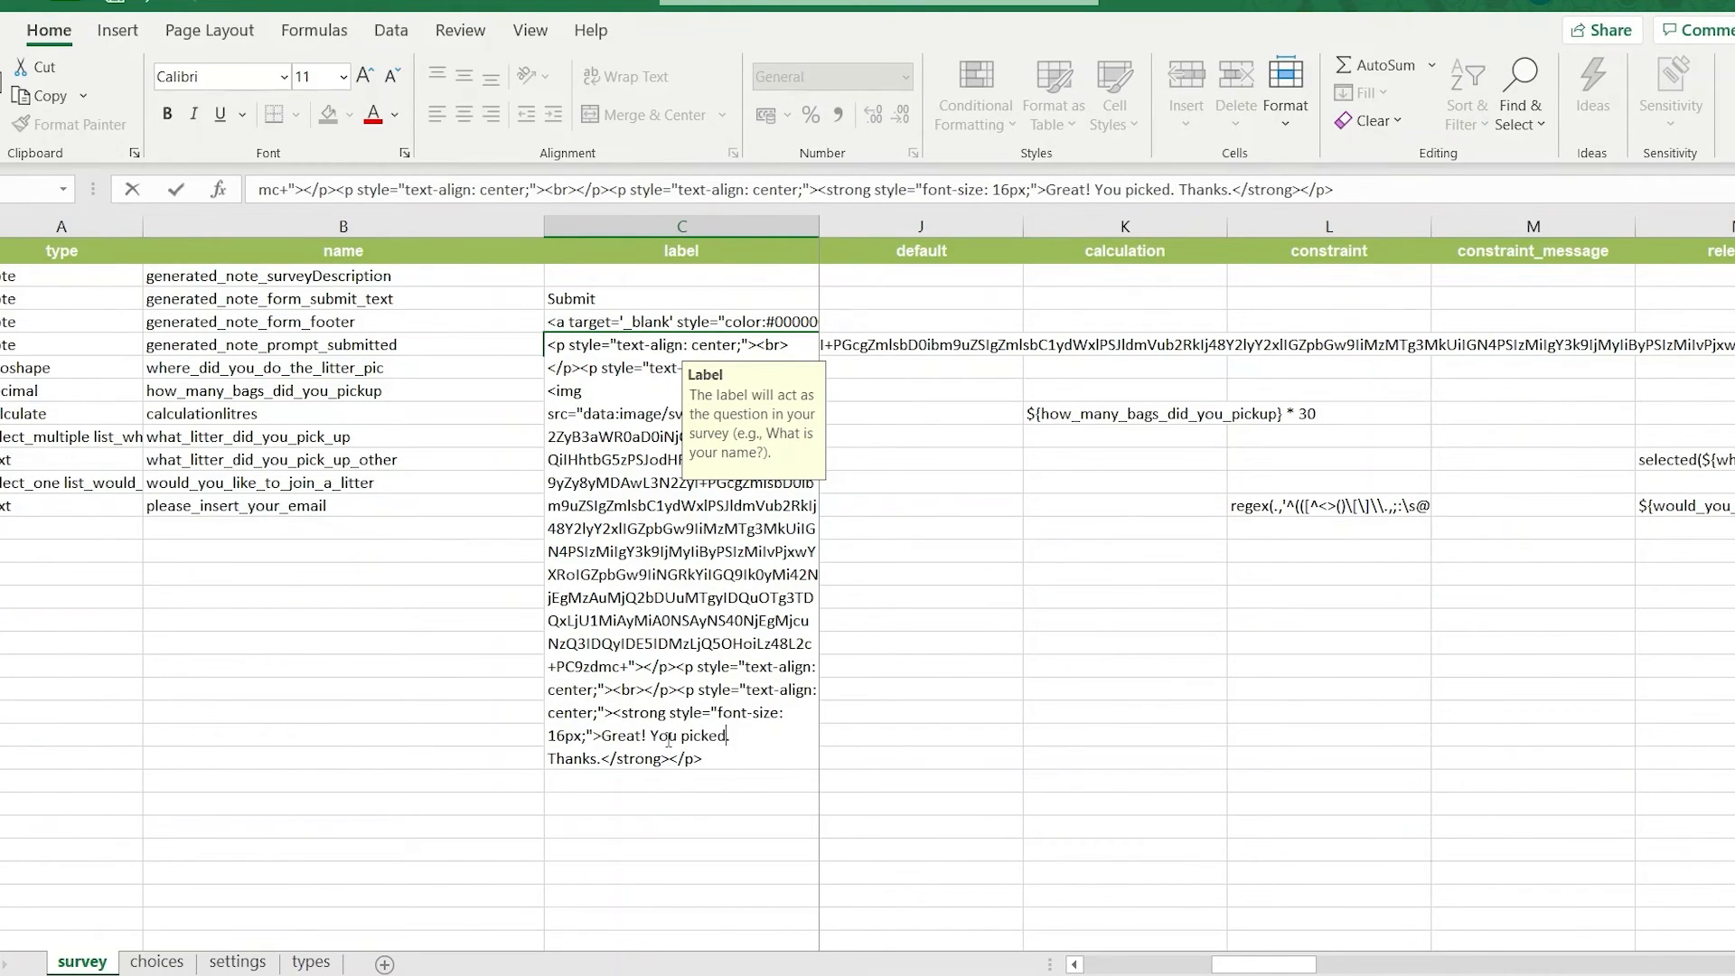
type(" up ")
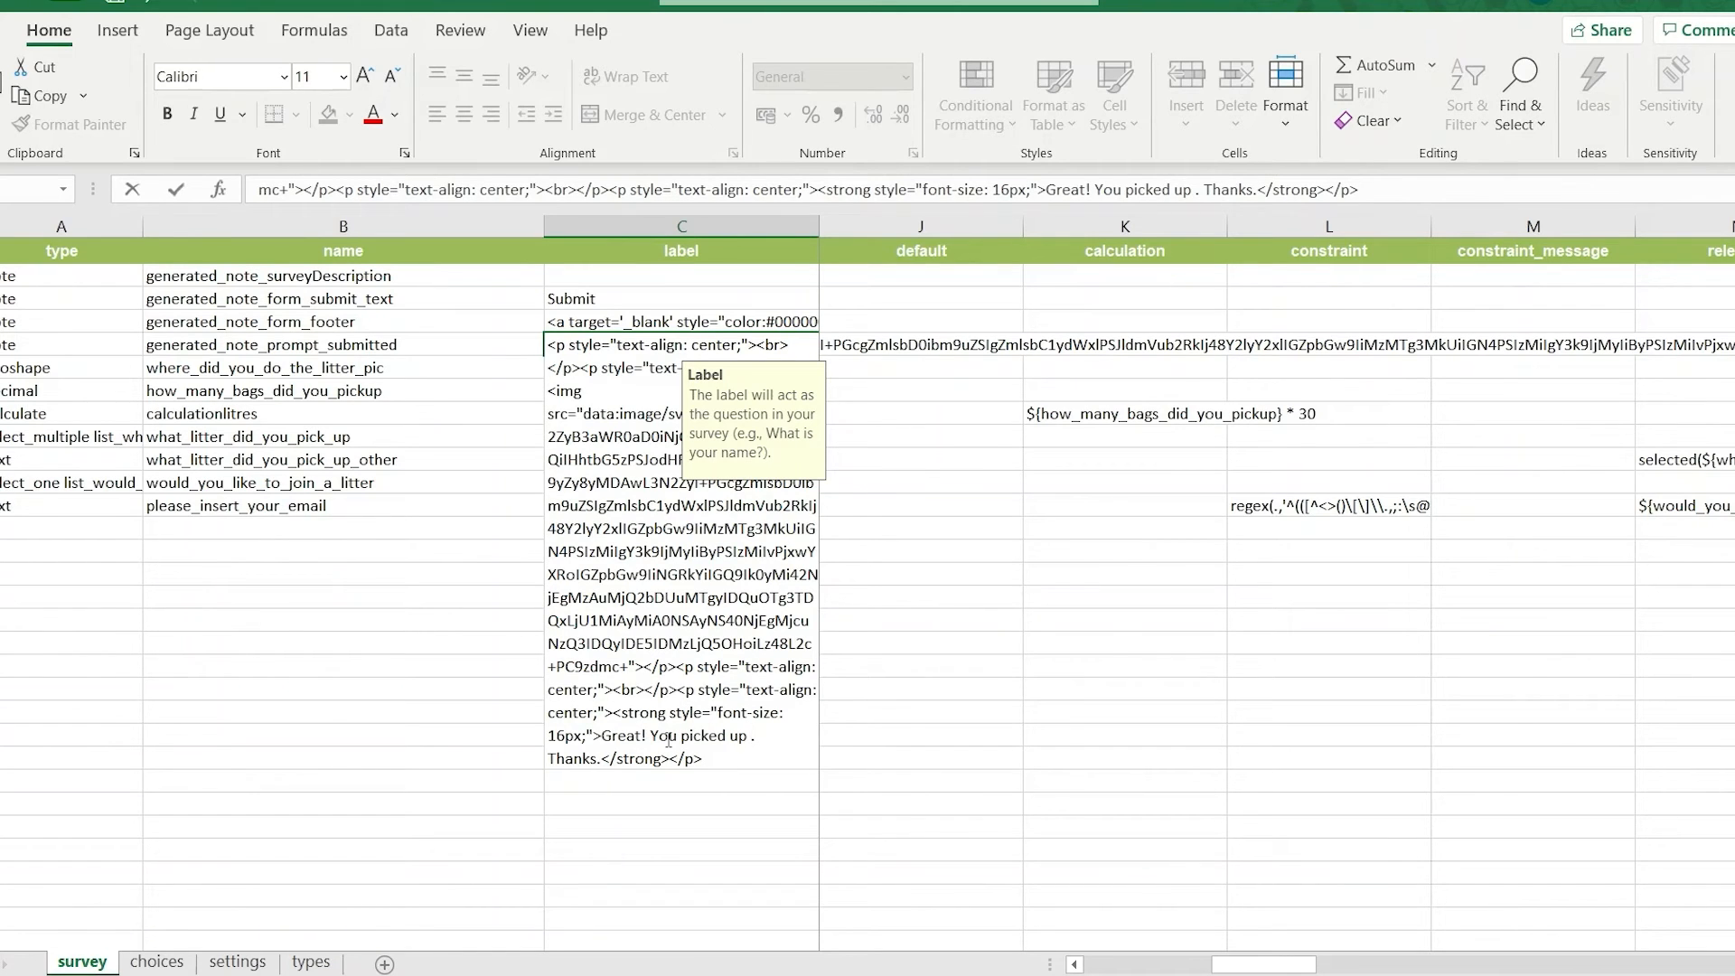
type("${")
type("ca;c")
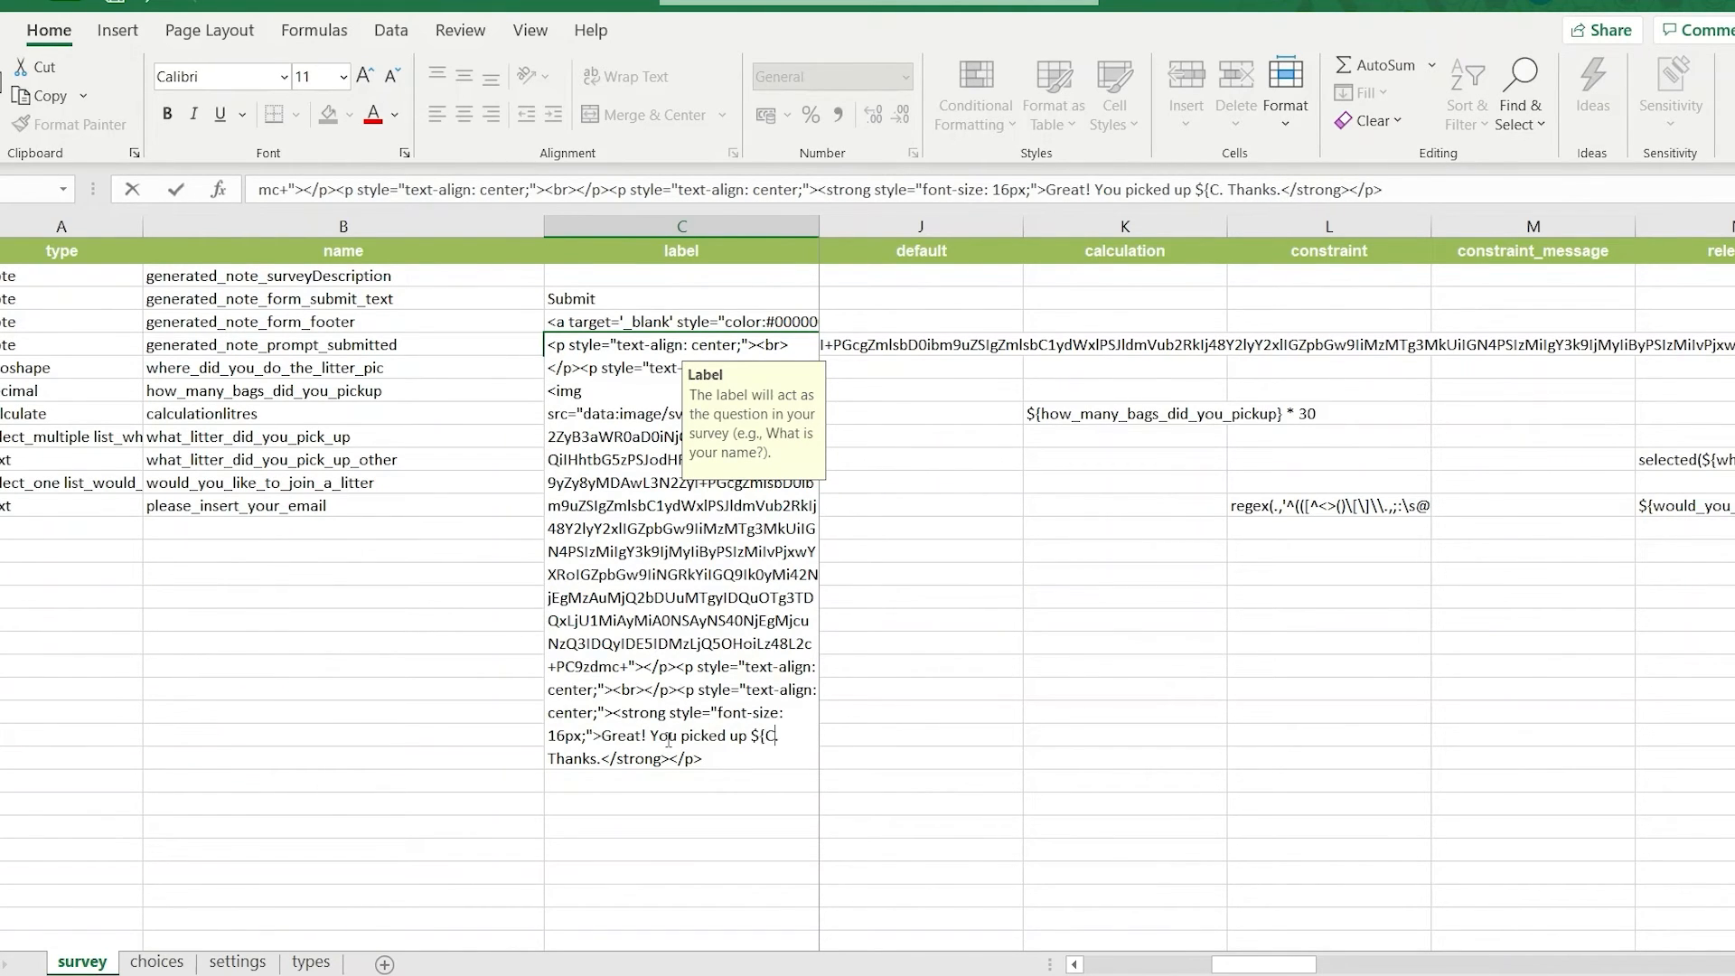
key("BackSpace")
key("BackSpace")
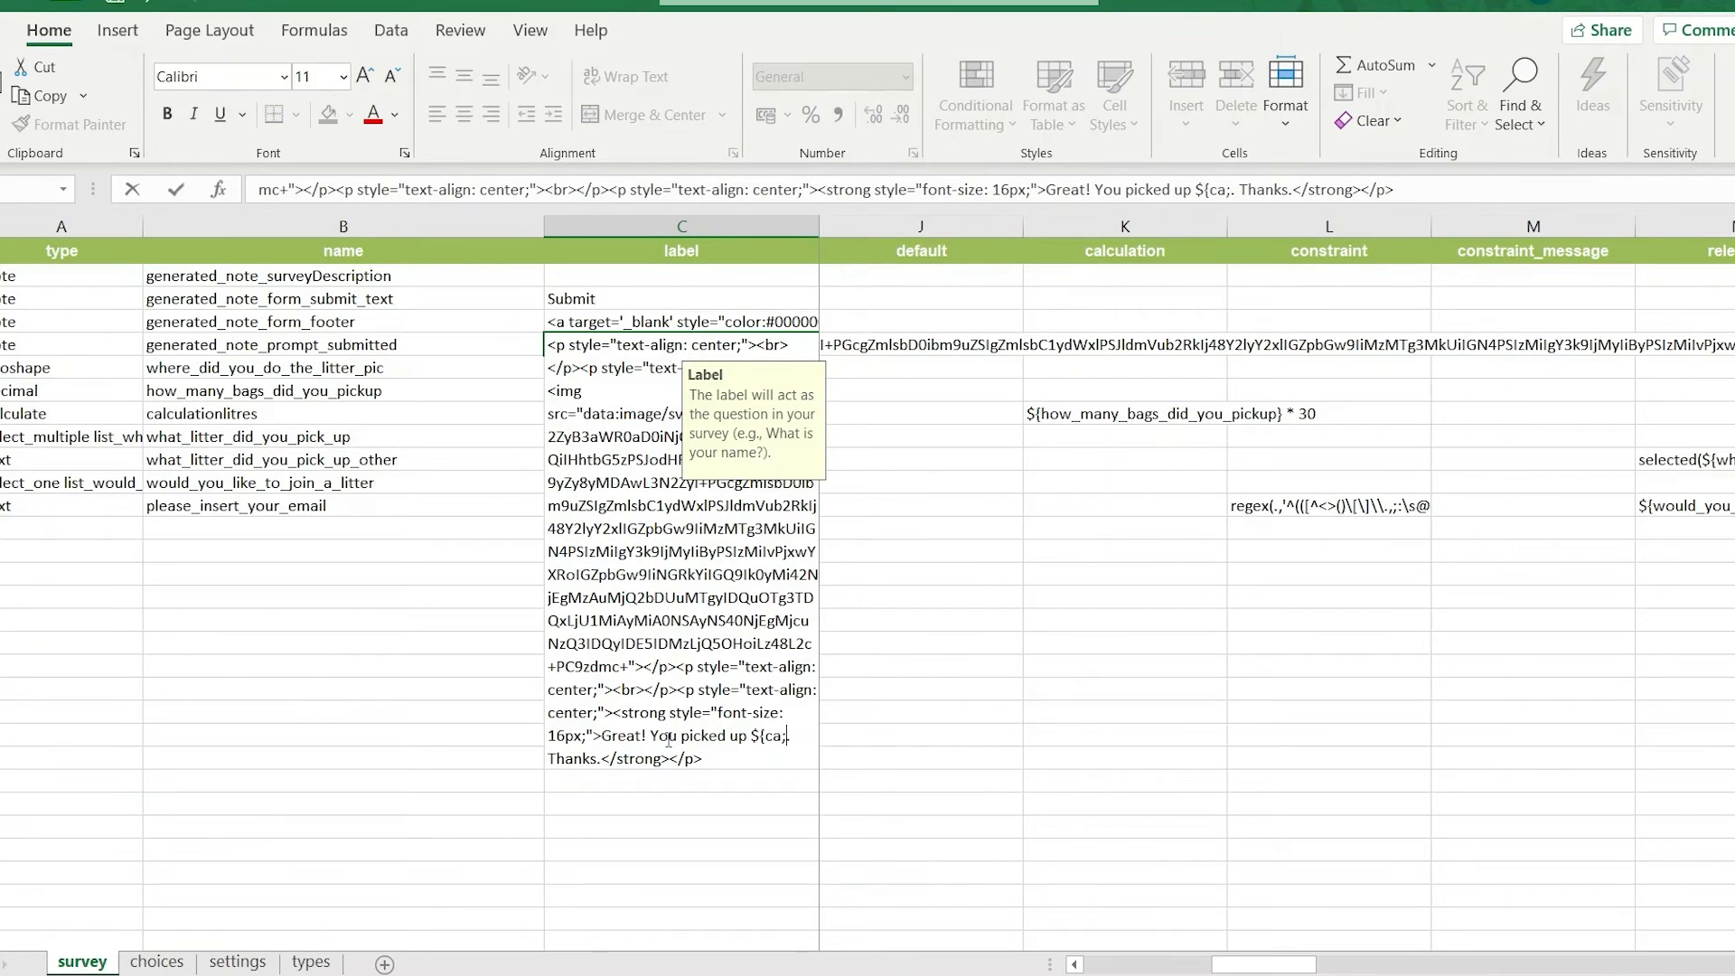
type("lculationl")
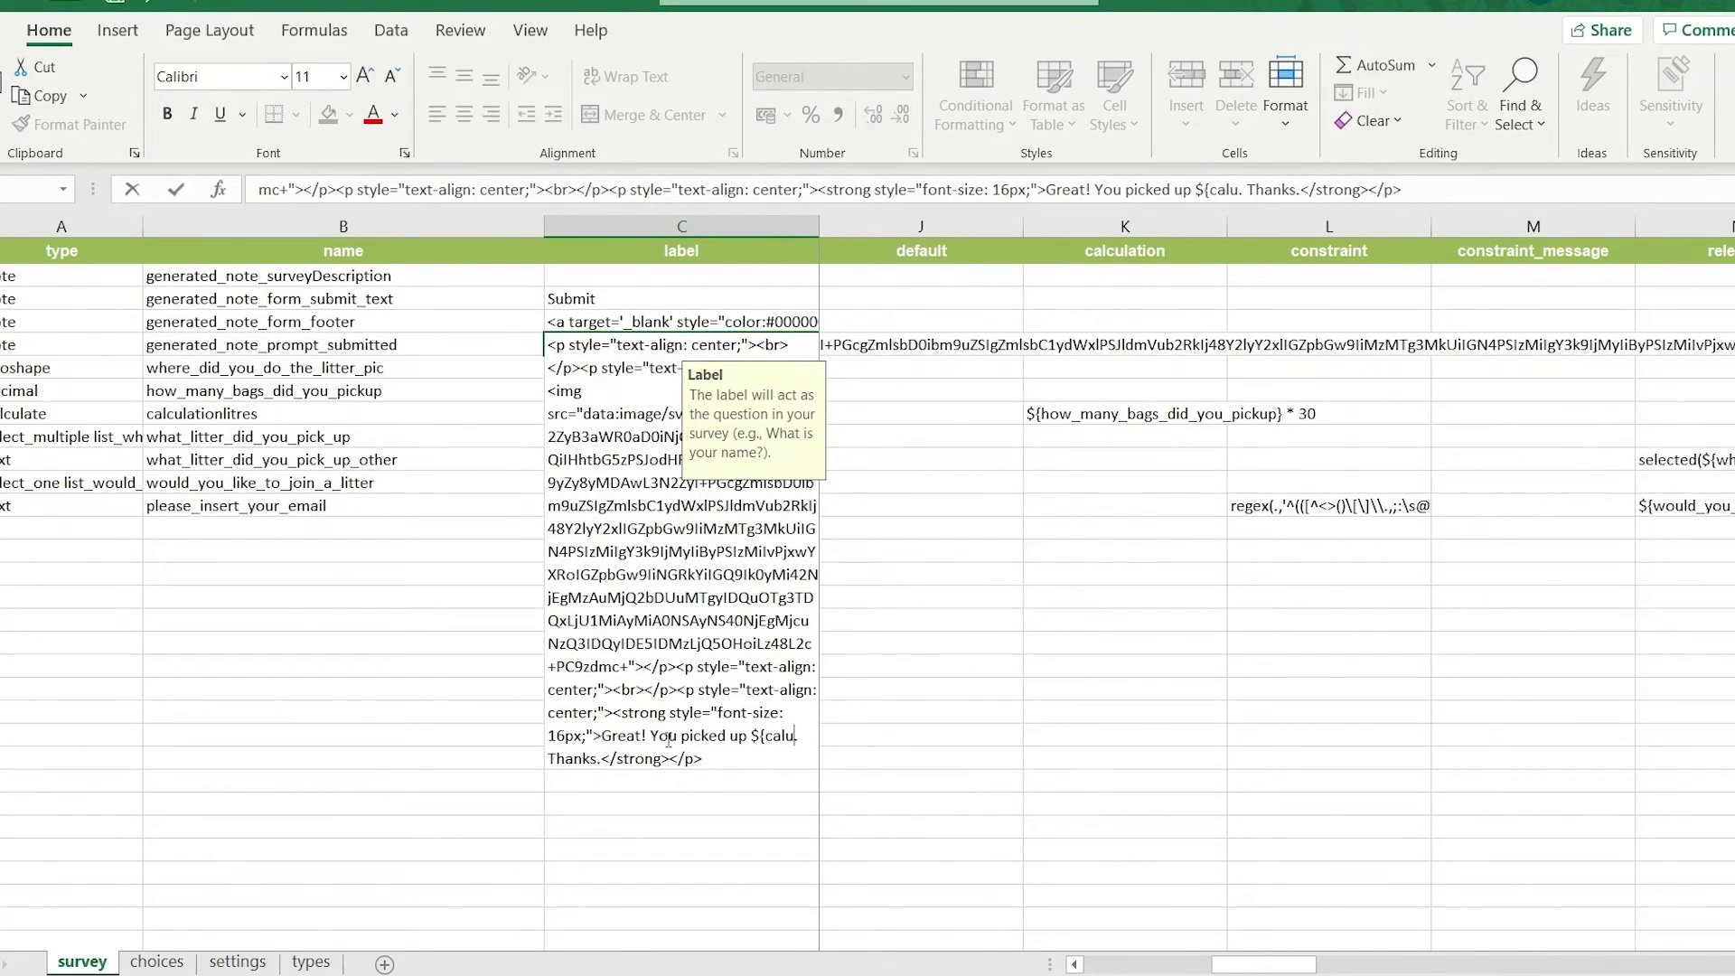
type("itres{")
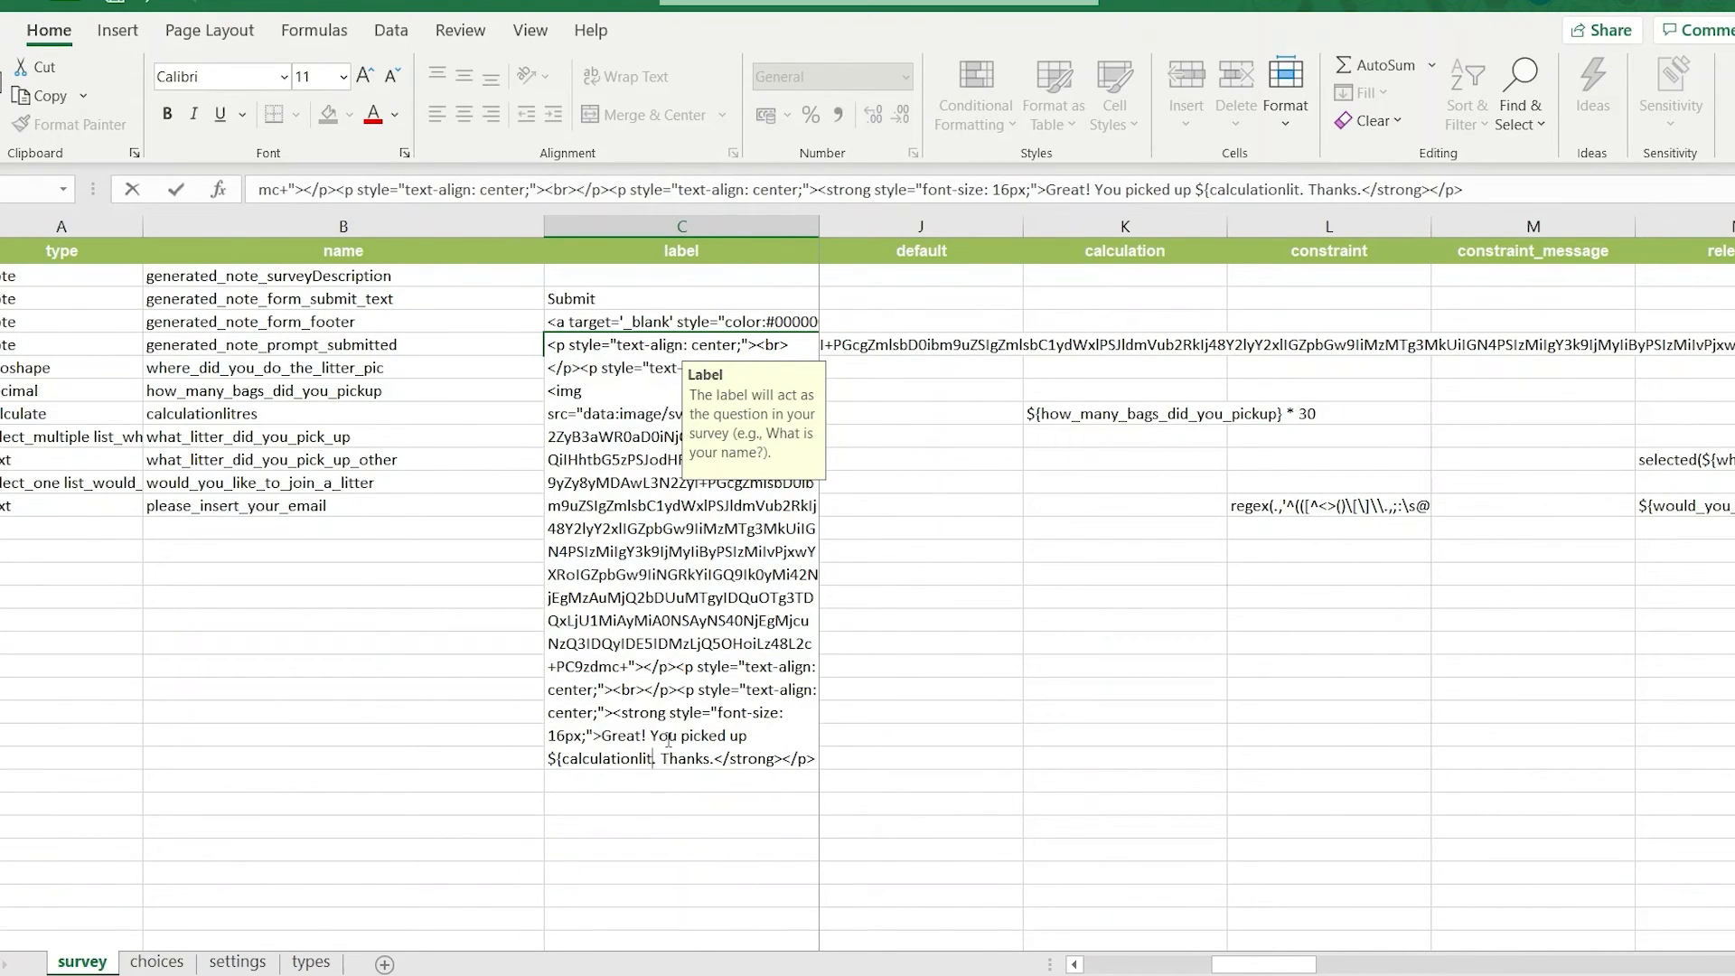
key("BackSpace")
type("} ")
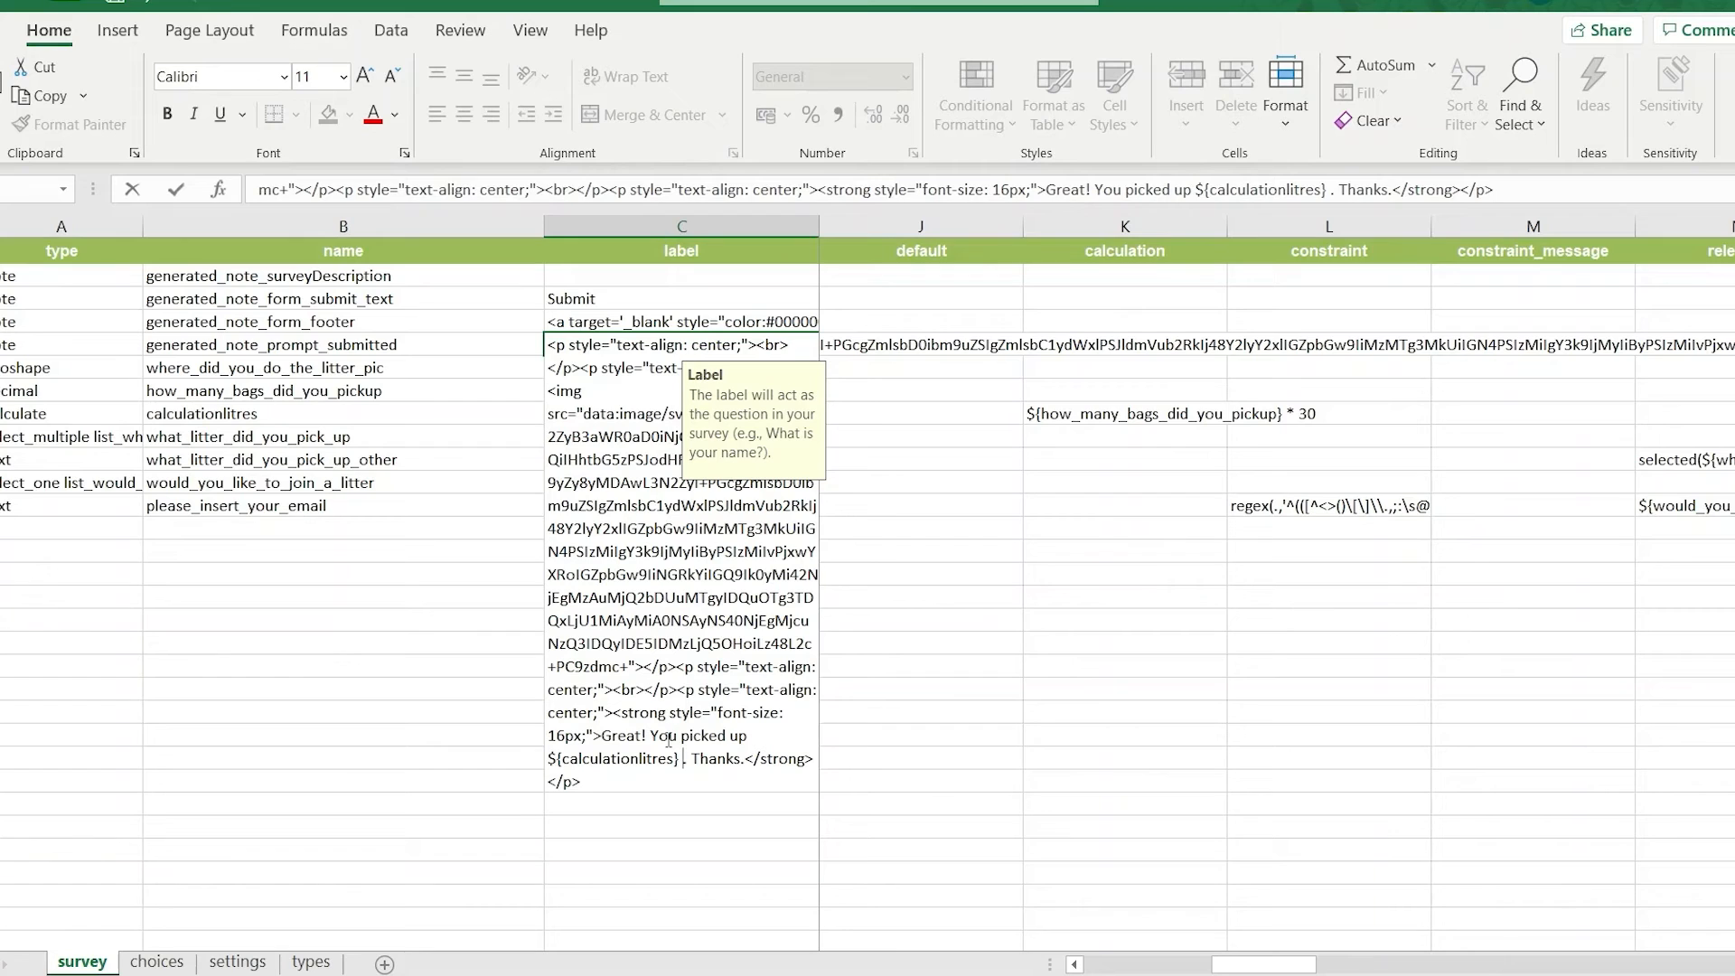
type("litres of l")
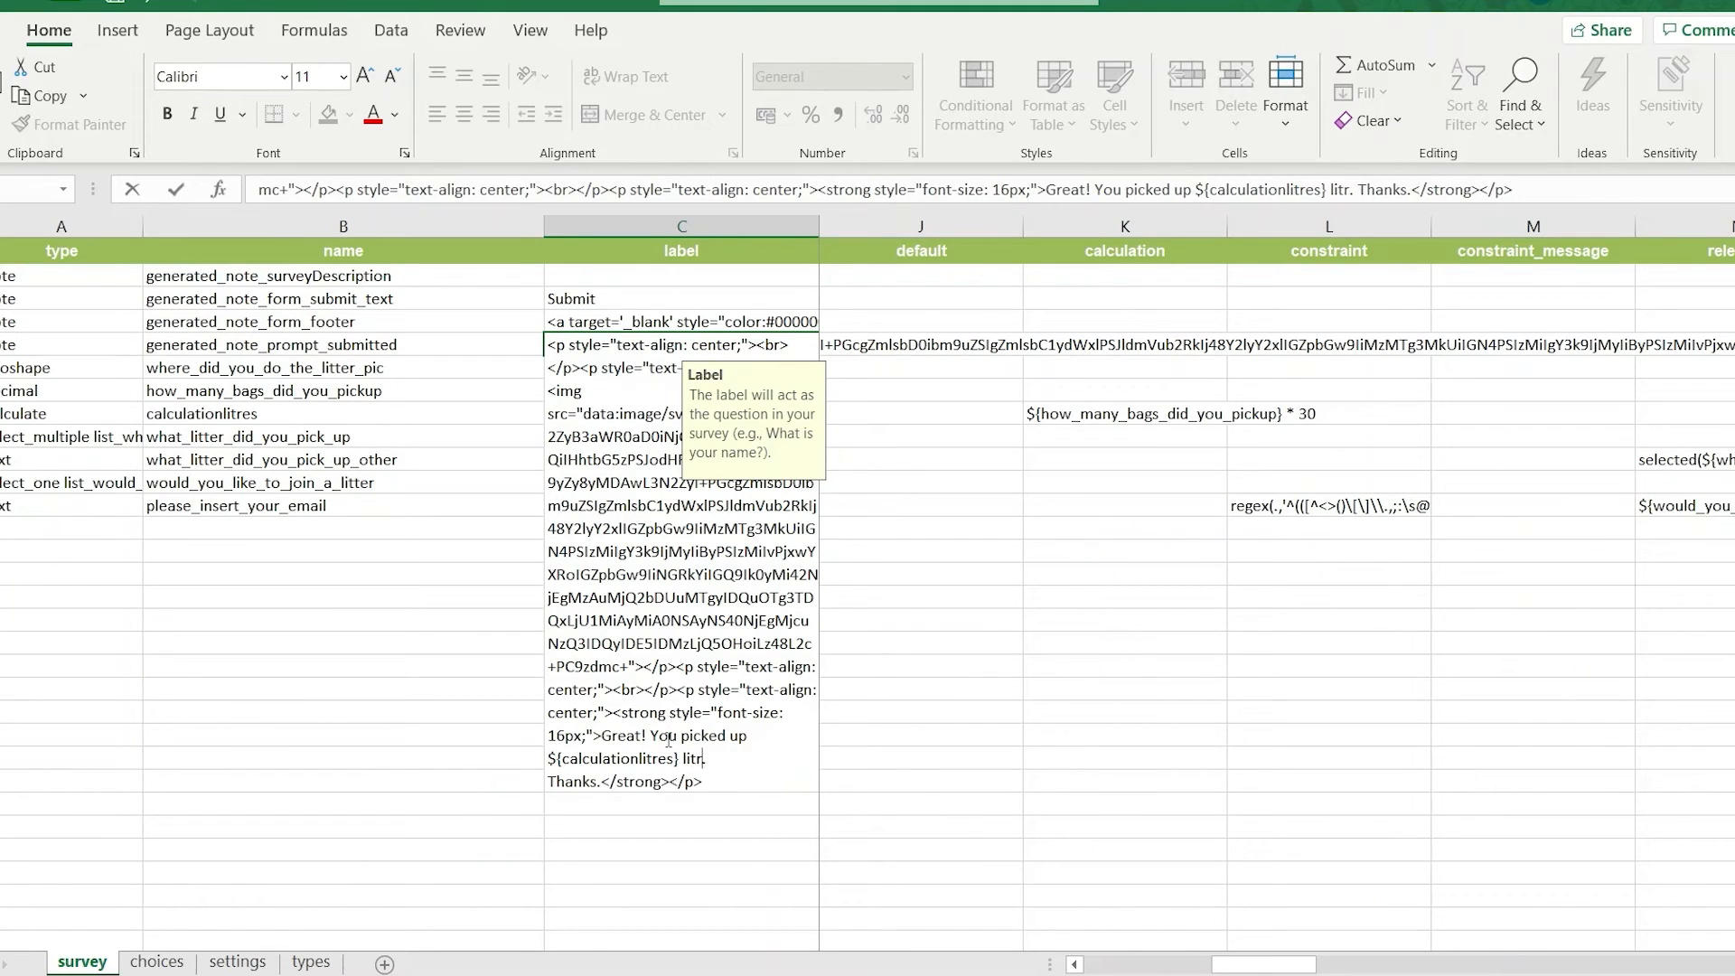
type("itter.")
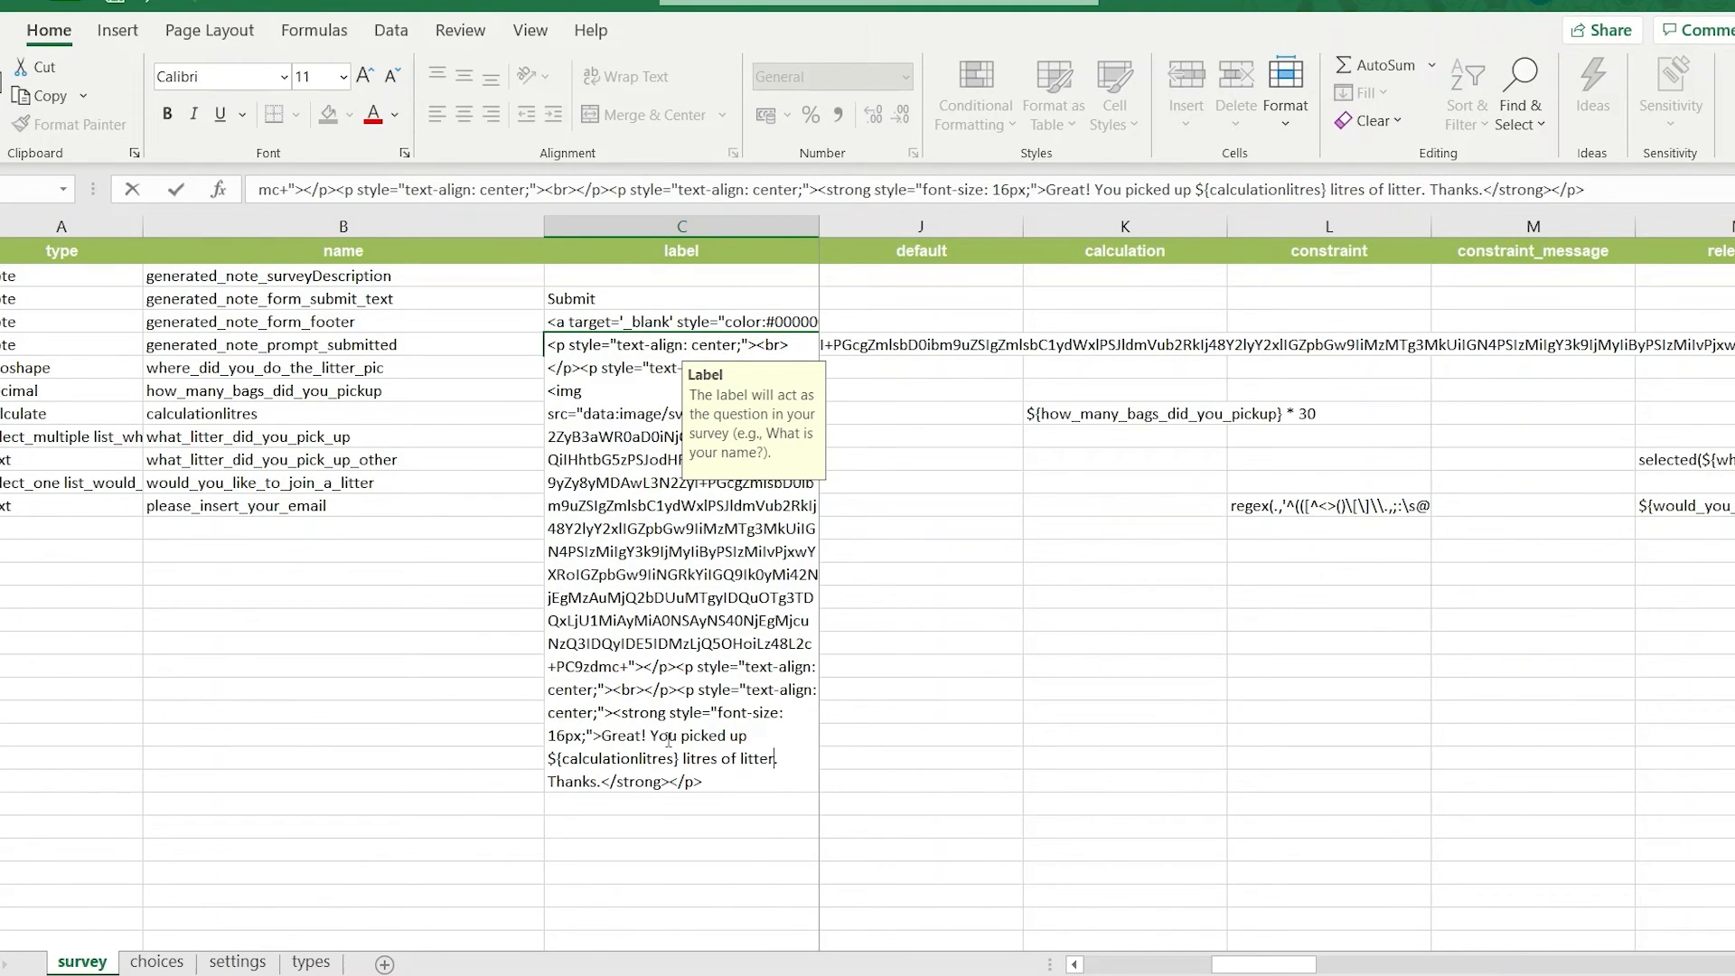
key("BackSpace")
left_click(595, 401)
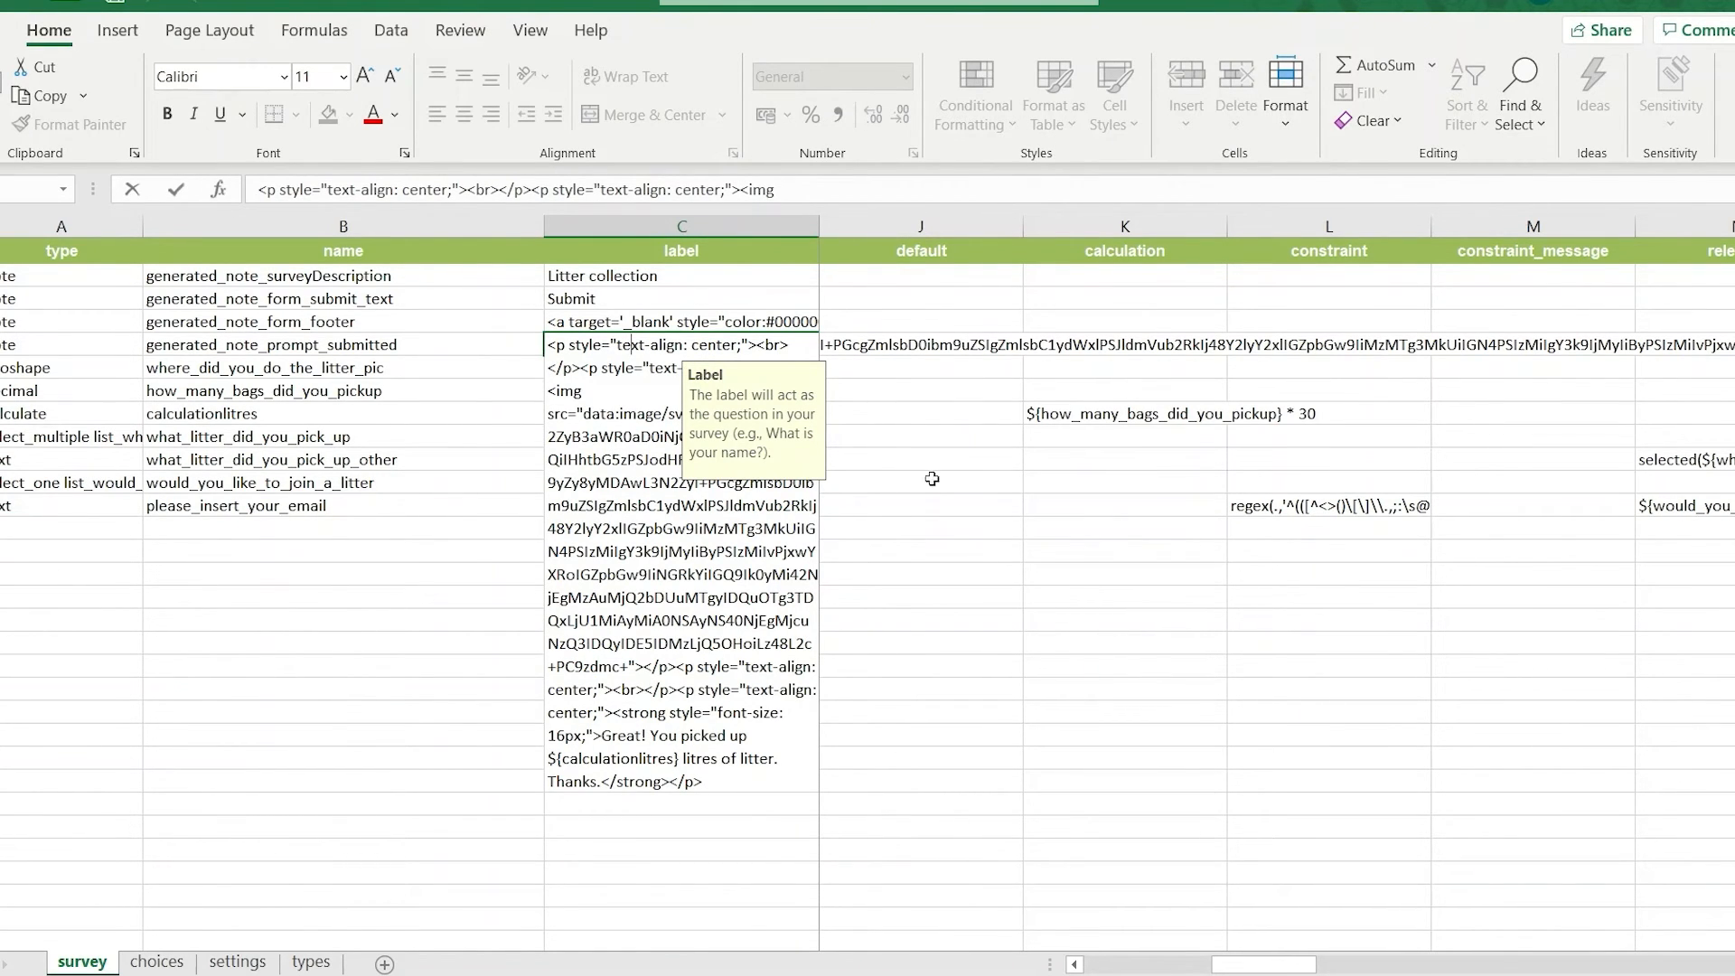
left_click(1071, 415)
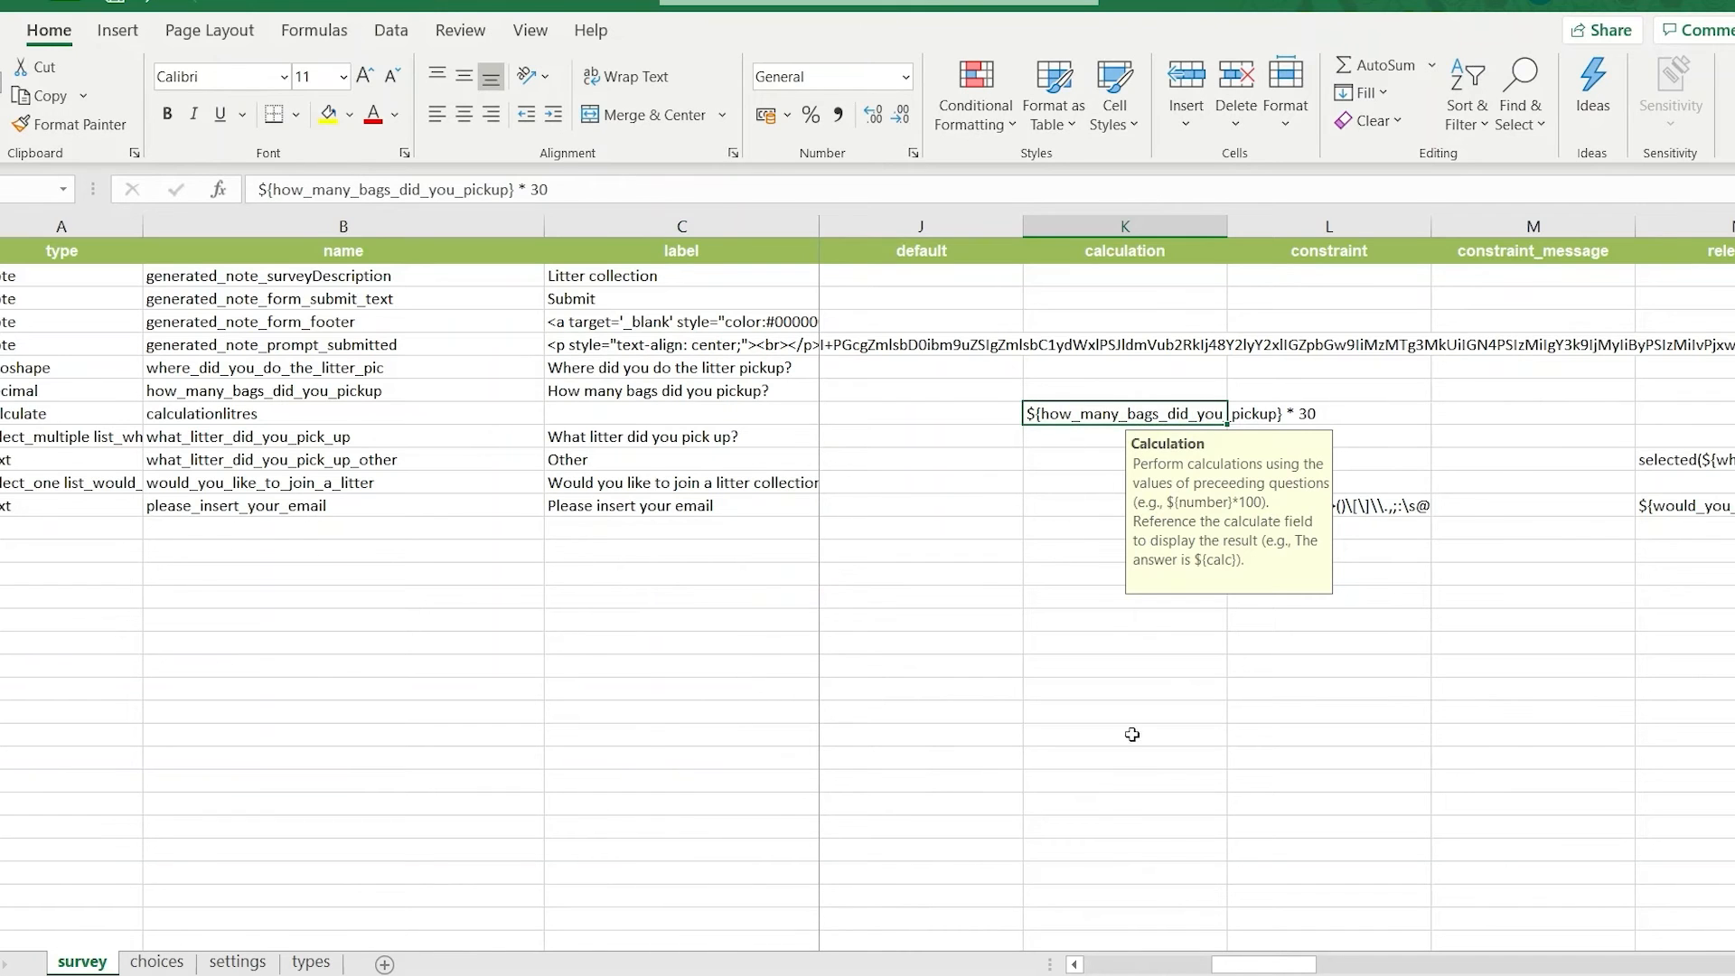
Rename the label::language (xx) column header in the survey sheet to label::French (fr).
left_click_drag(1265, 964, 1620, 960)
left_click(1250, 252)
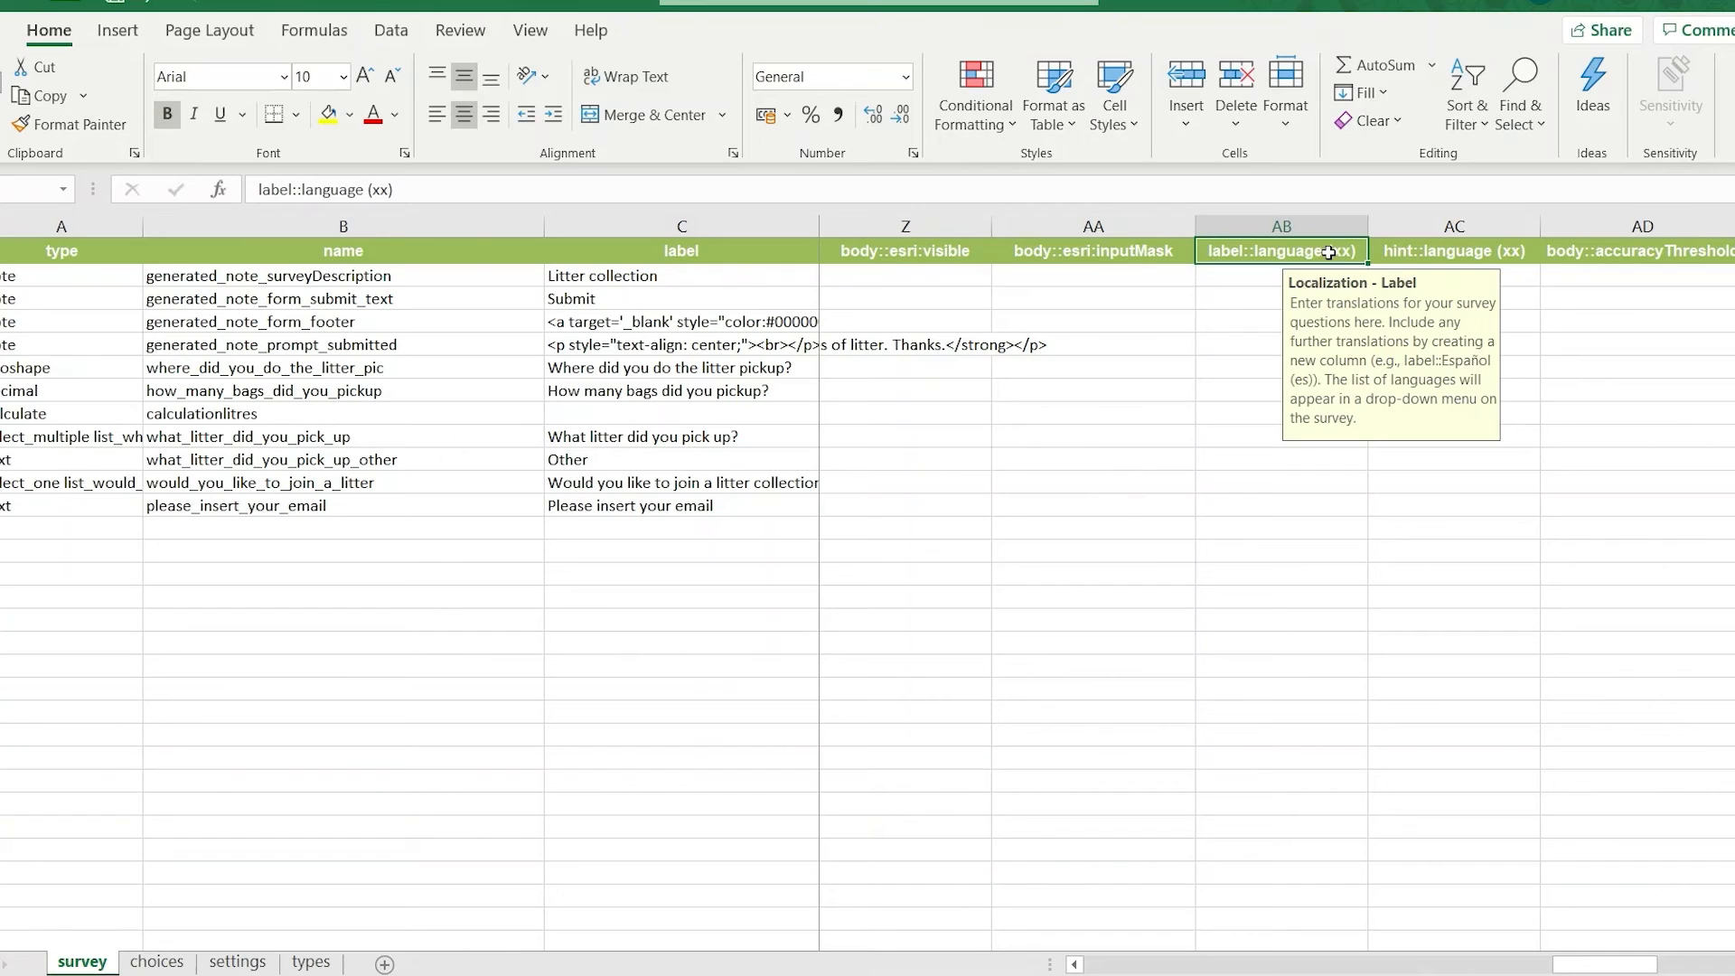
double_click(1329, 252)
left_click_drag(1324, 252, 1254, 252)
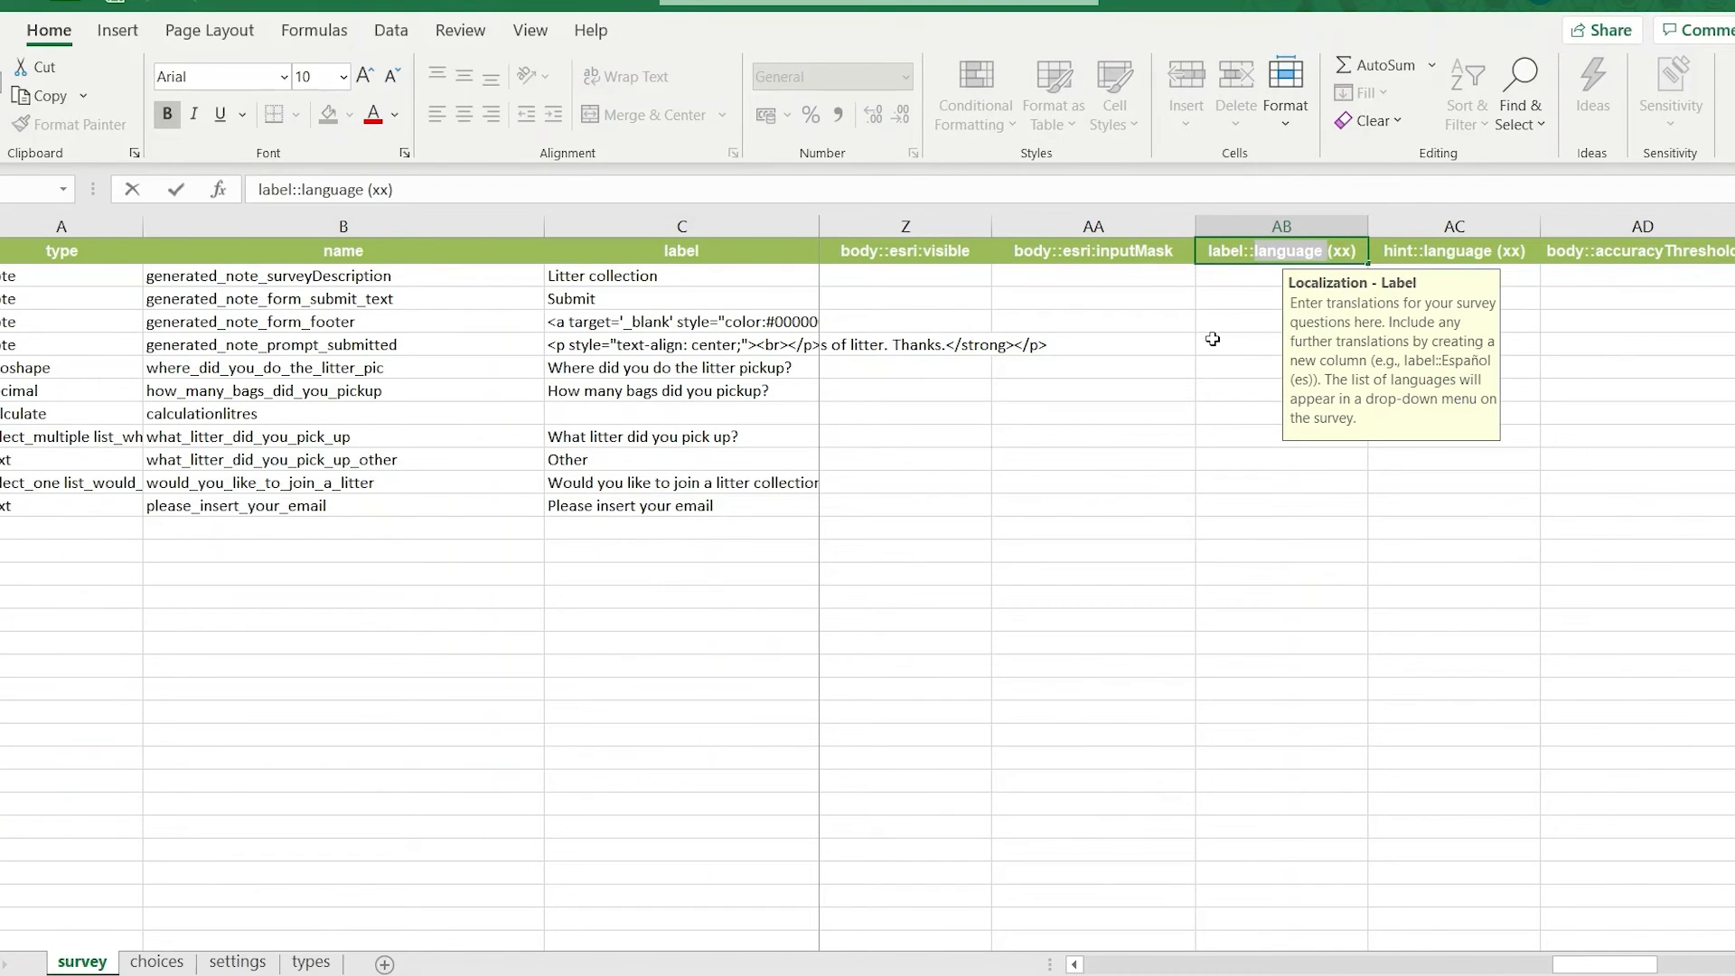
key("BackSpace")
type("French")
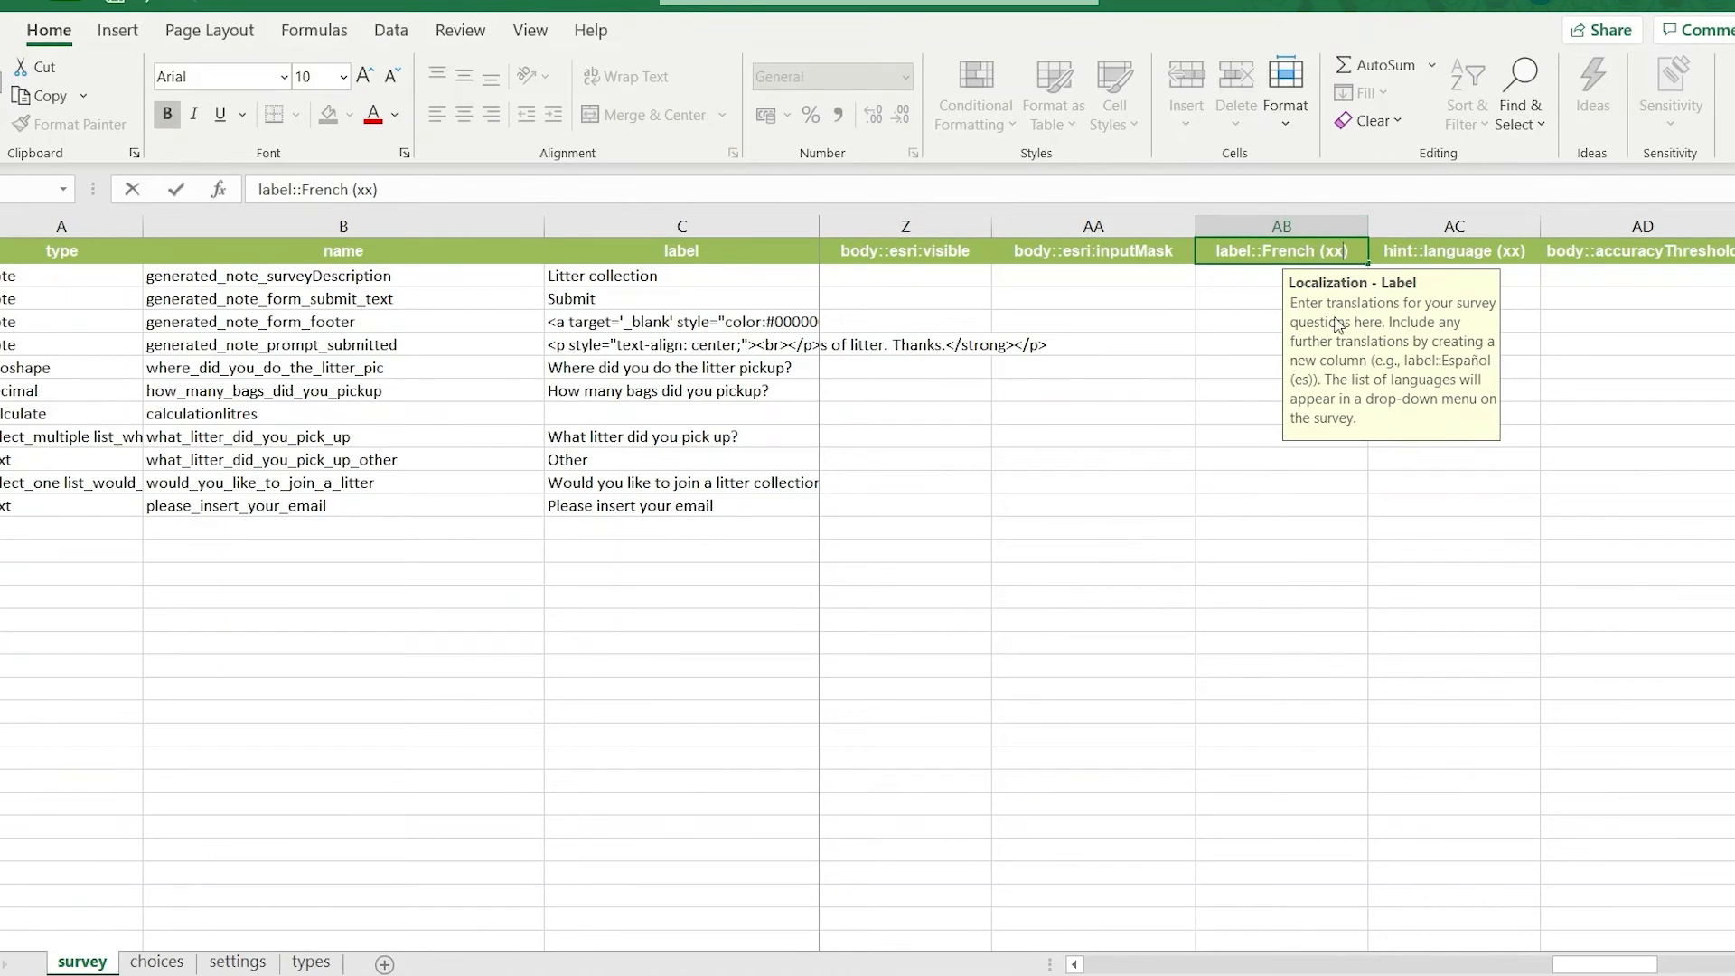
key("BackSpace")
key("BackSpace")
type("f")
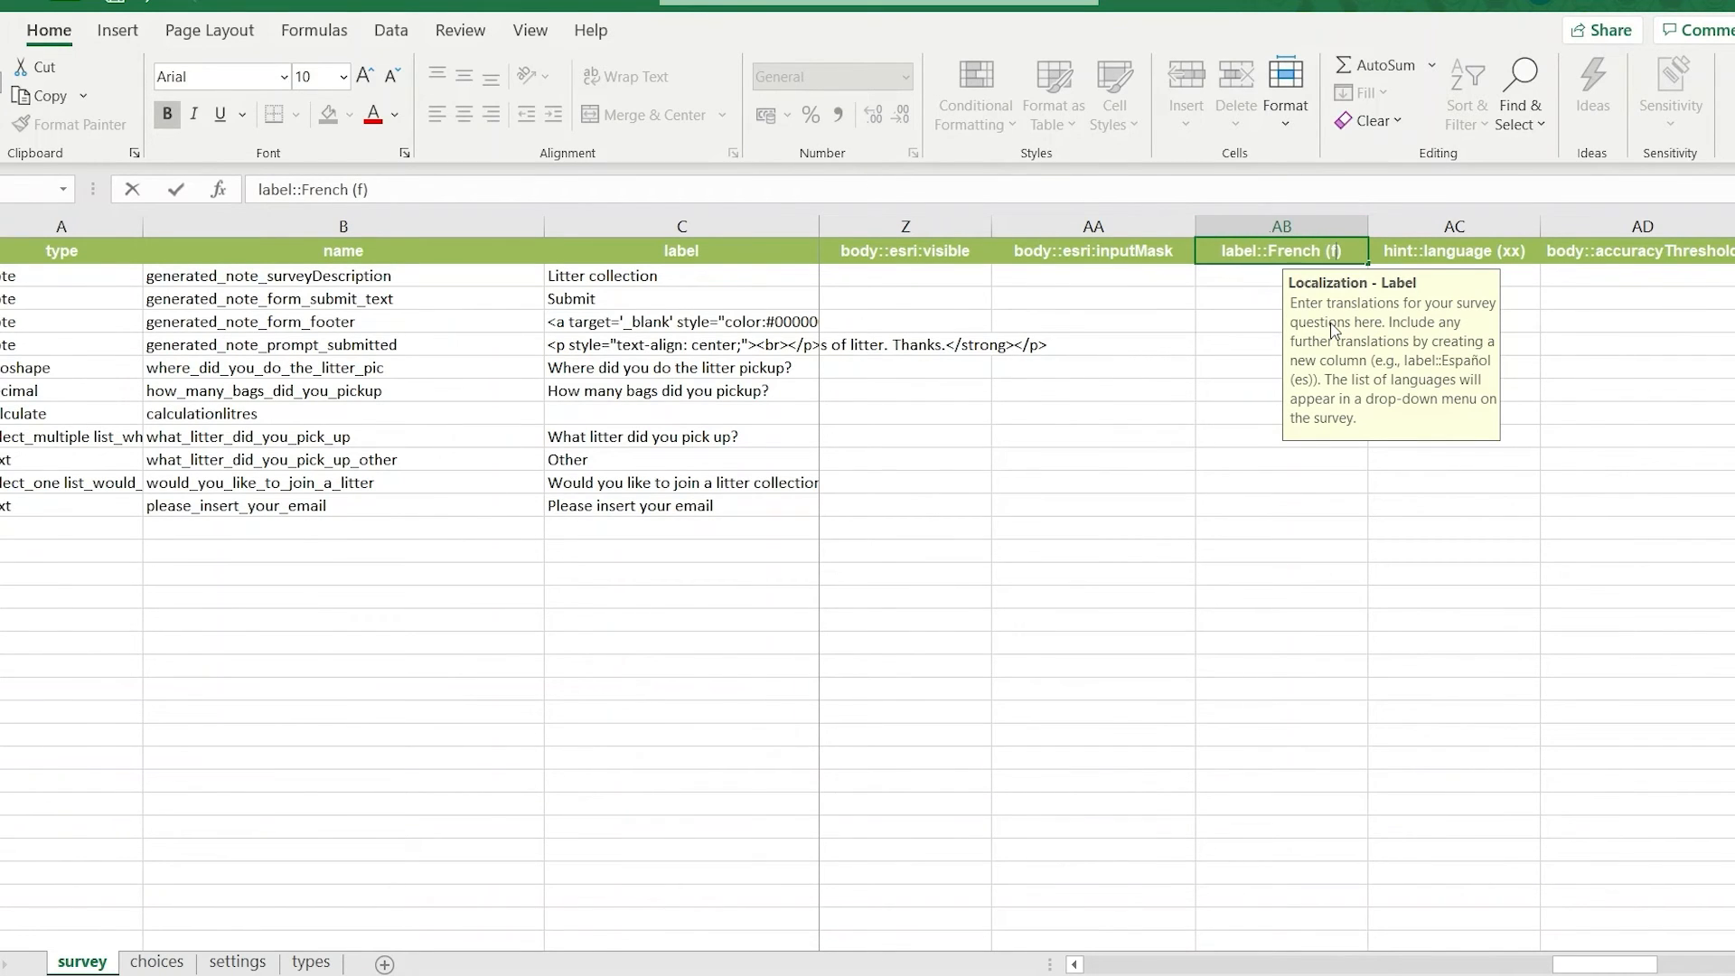
type("r")
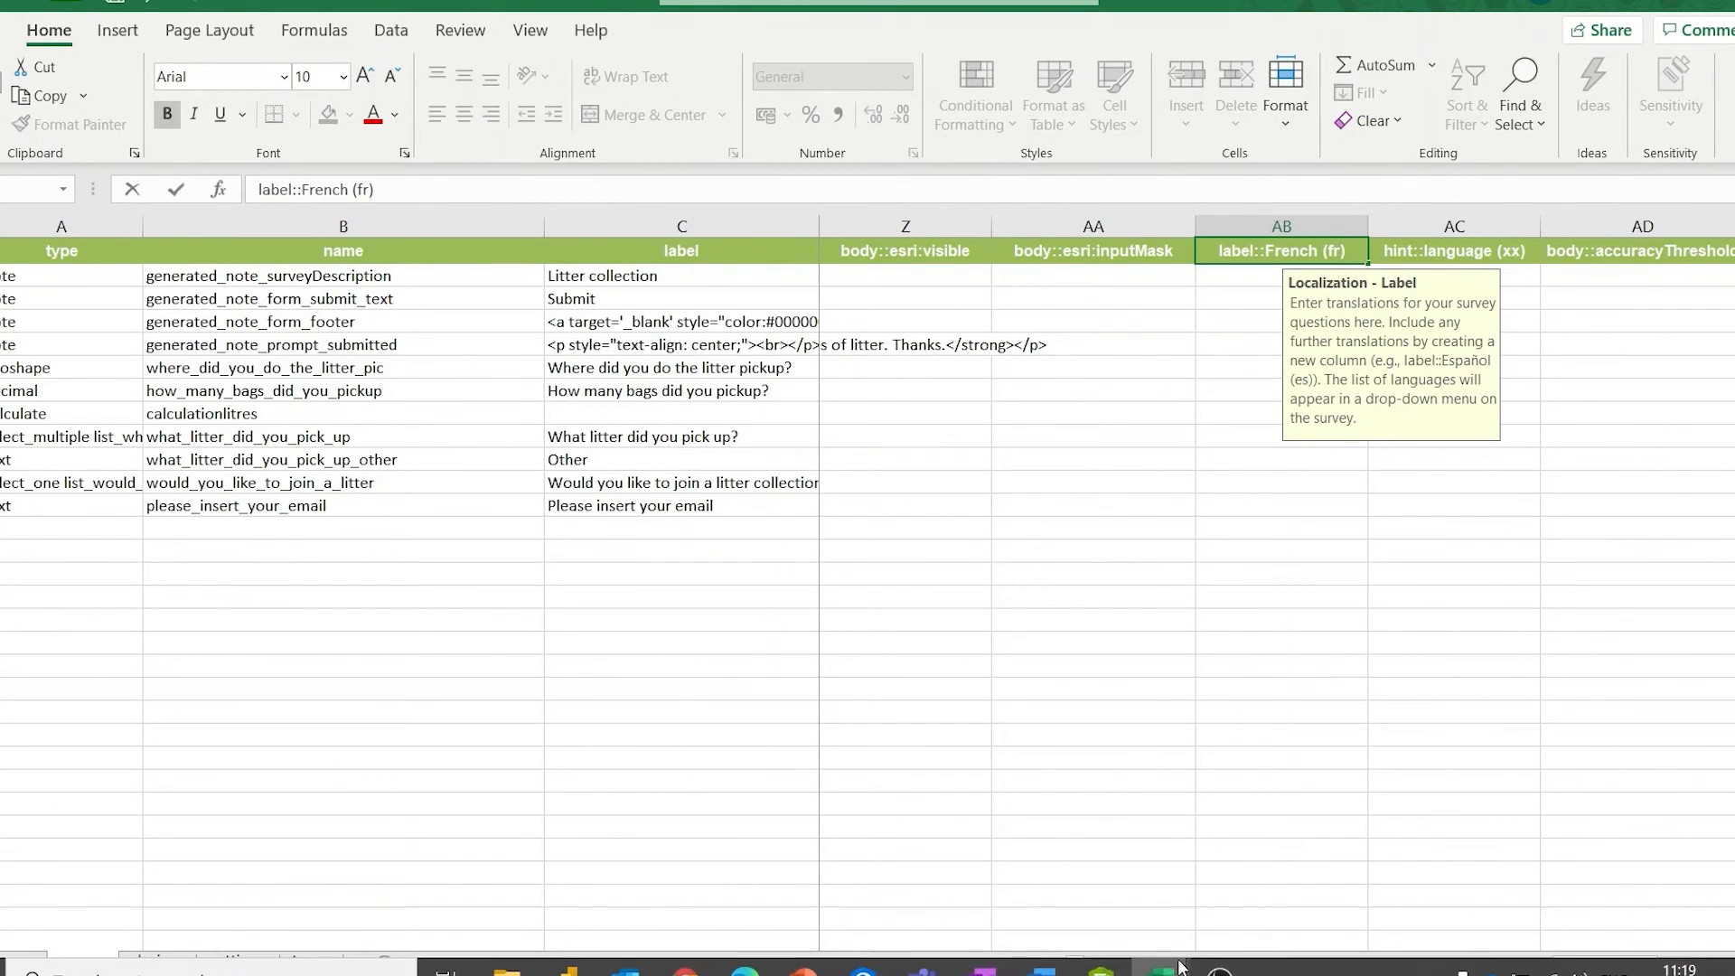
Copy the French question labels from the French translations workbook into the label::French (fr) column, starting at the where_did_you_do_the_litter_pic row.
mouse_move(1162, 967)
left_click(1049, 873)
left_click_drag(827, 443, 869, 579)
right_click(872, 579)
left_click(958, 334)
left_click(529, 648)
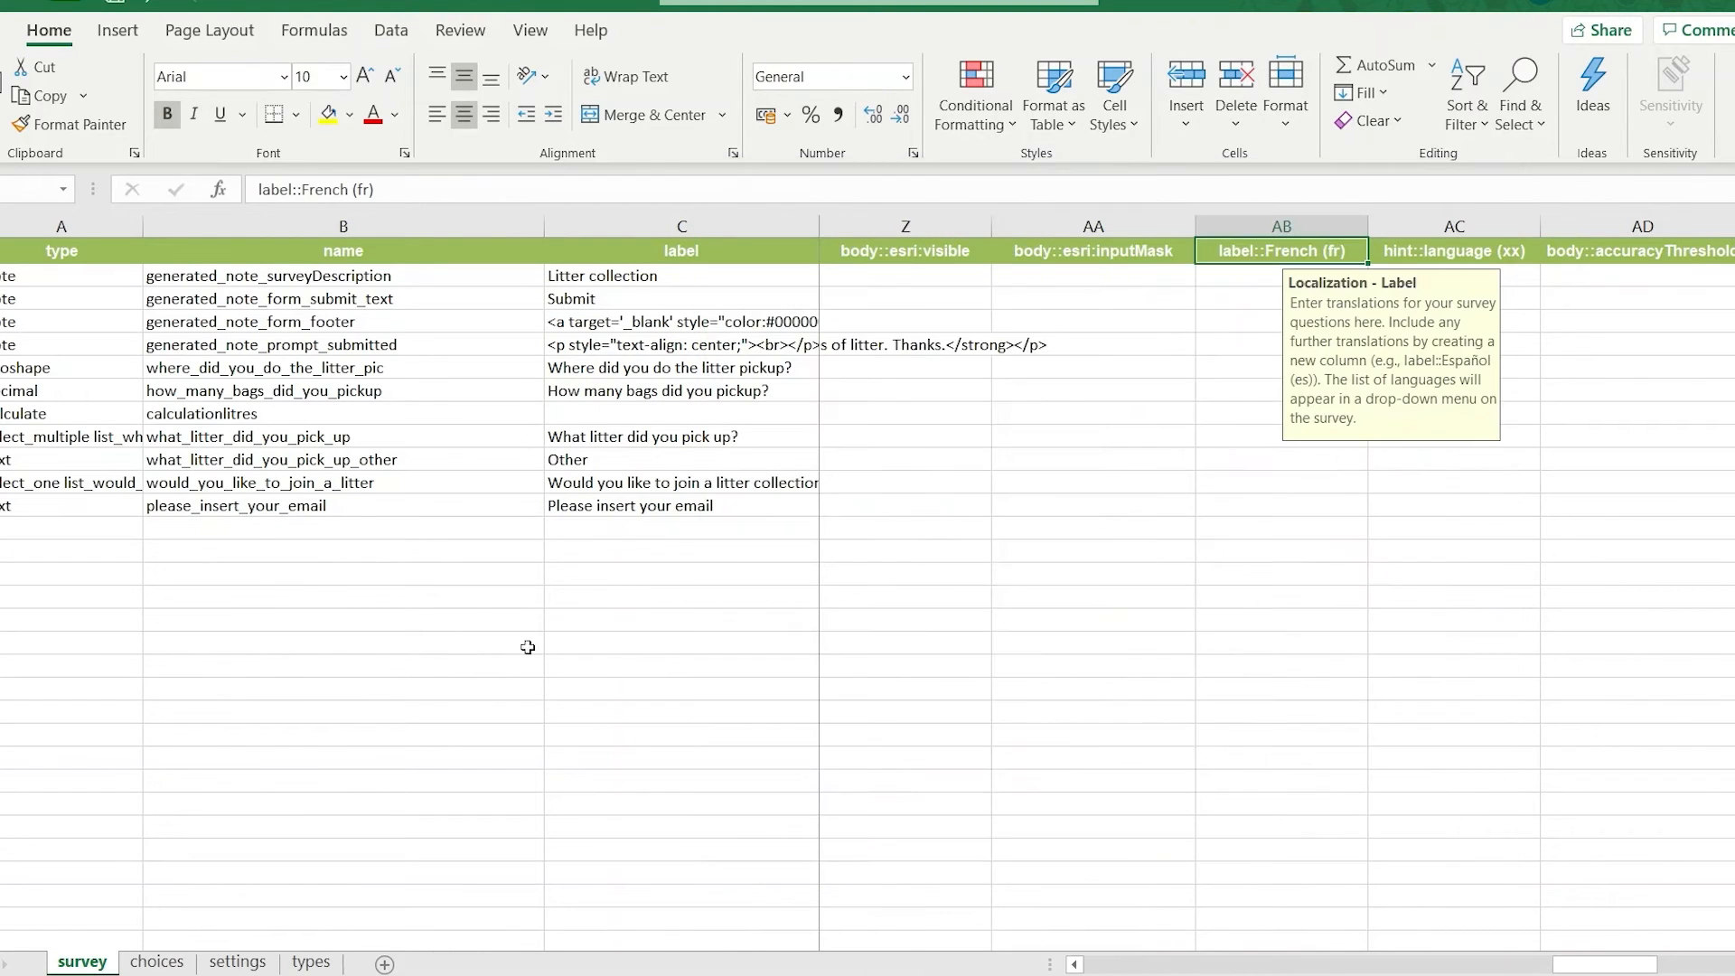
left_click(1239, 391)
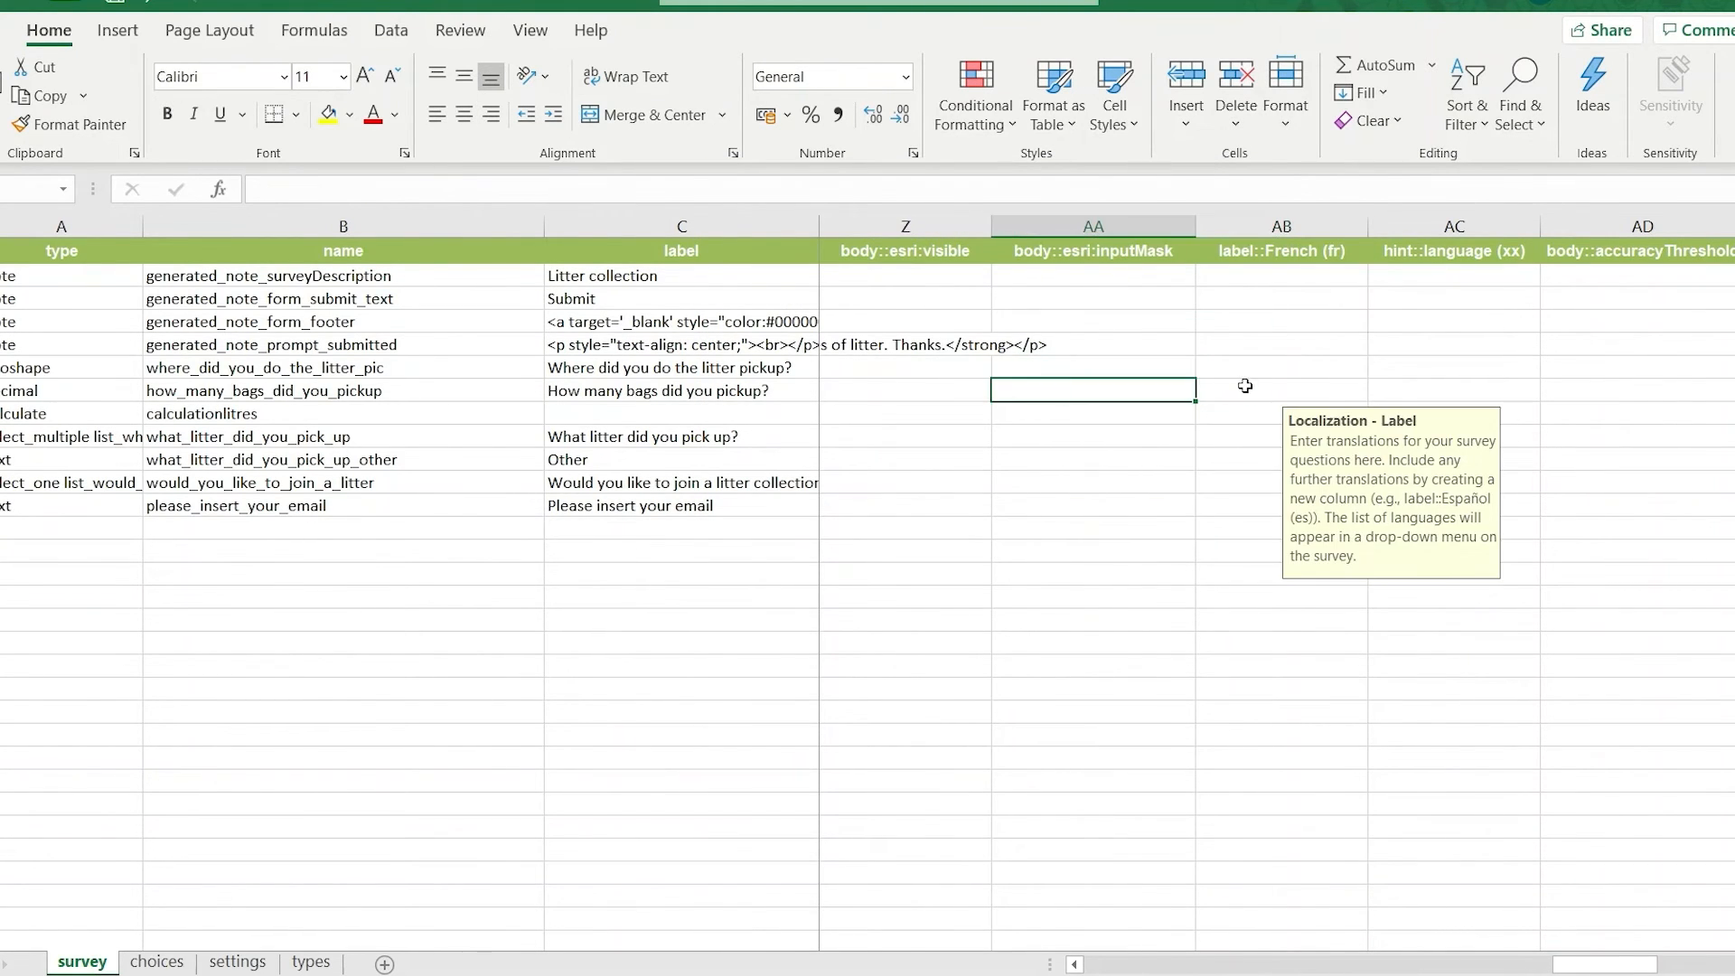
left_click(1243, 370)
key("ctrl+v")
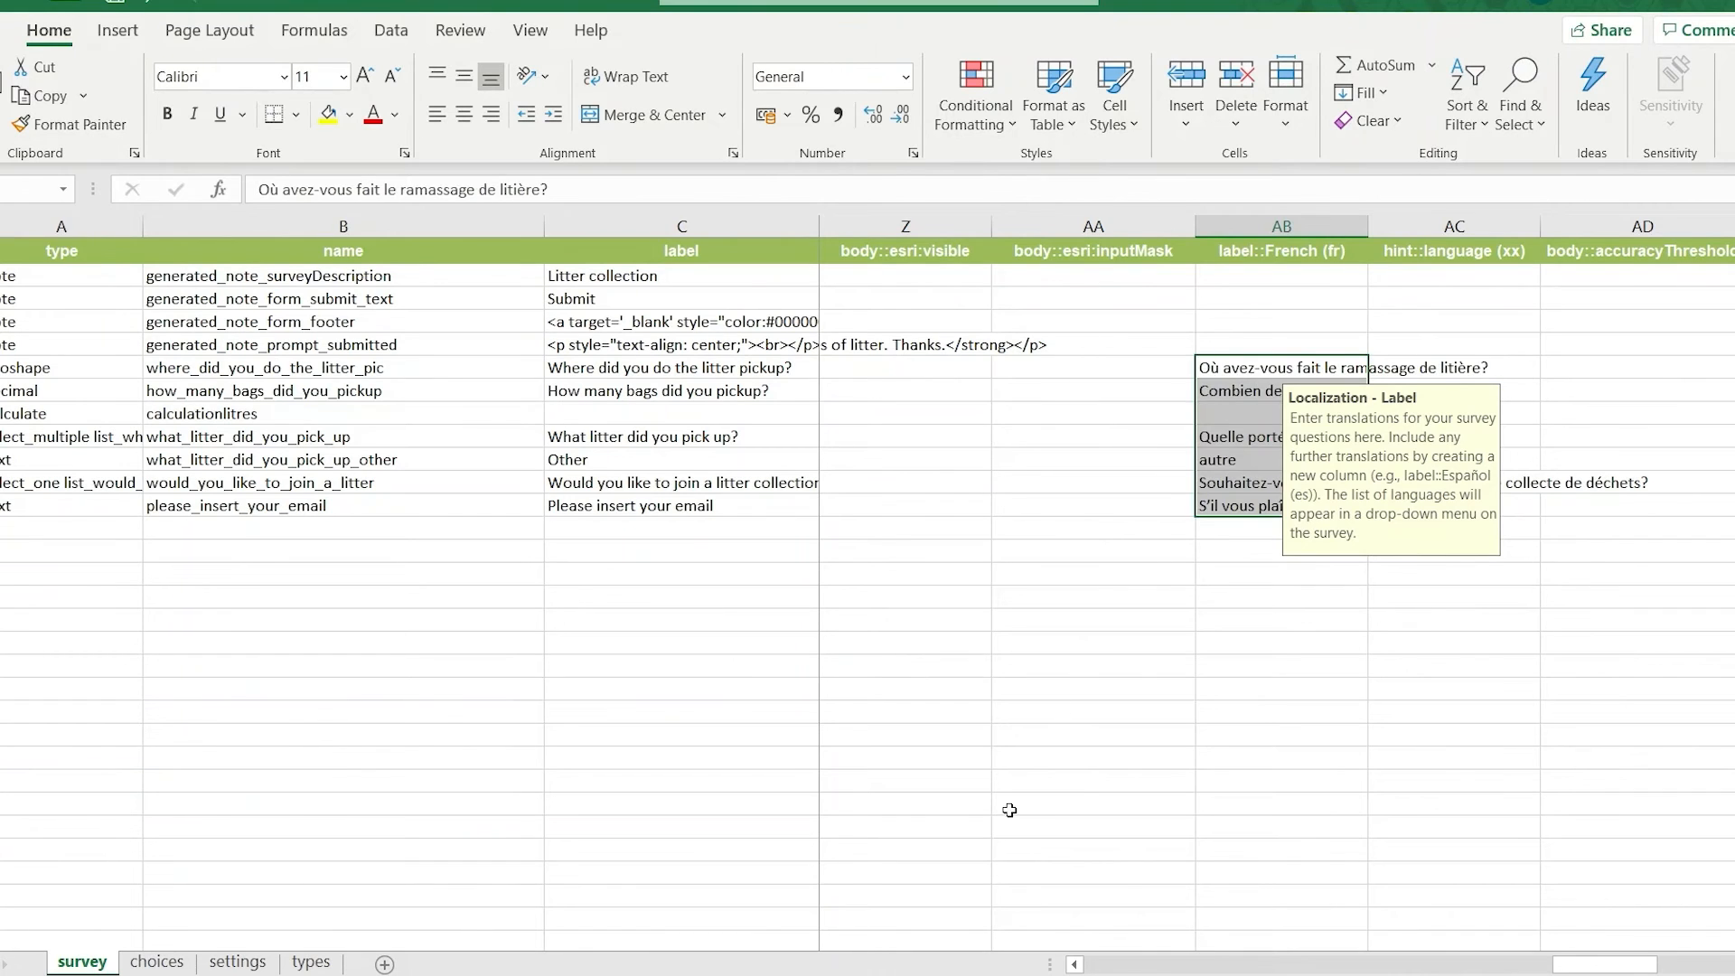
Copy the French choices Verre through Non from the translations workbook into the choices sheet's label::French (fr) column and save the form.
key("alt+Tab")
left_click_drag(1221, 448, 1234, 553)
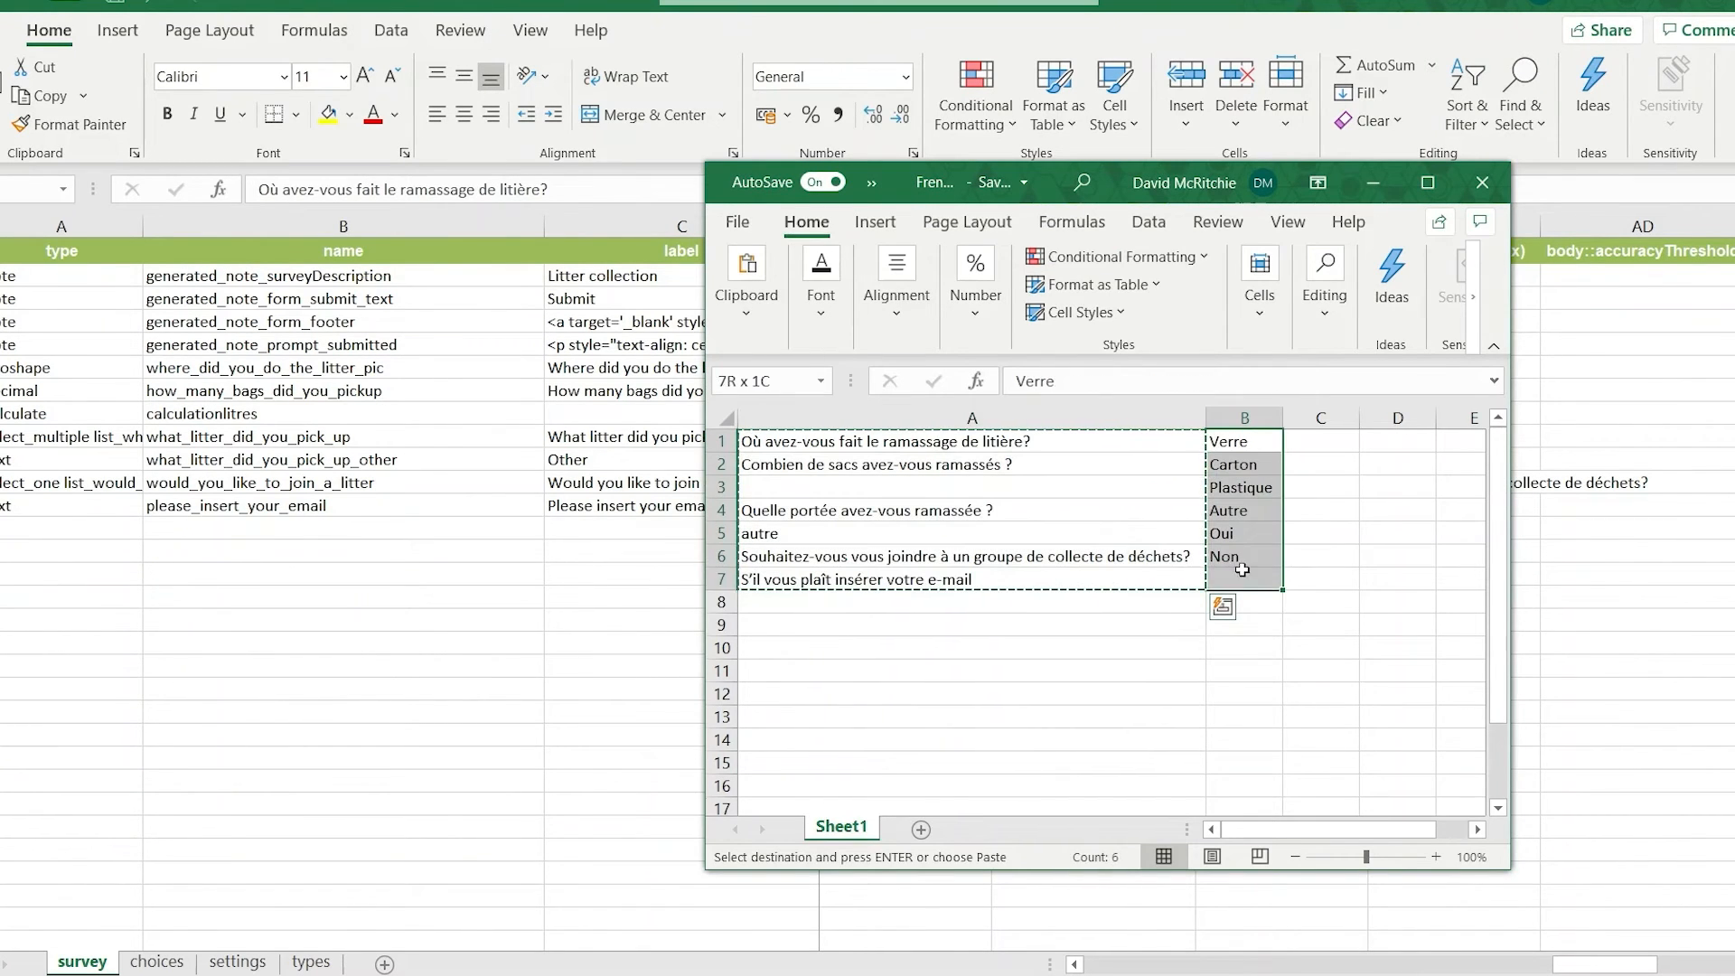
right_click(1240, 553)
left_click(1340, 331)
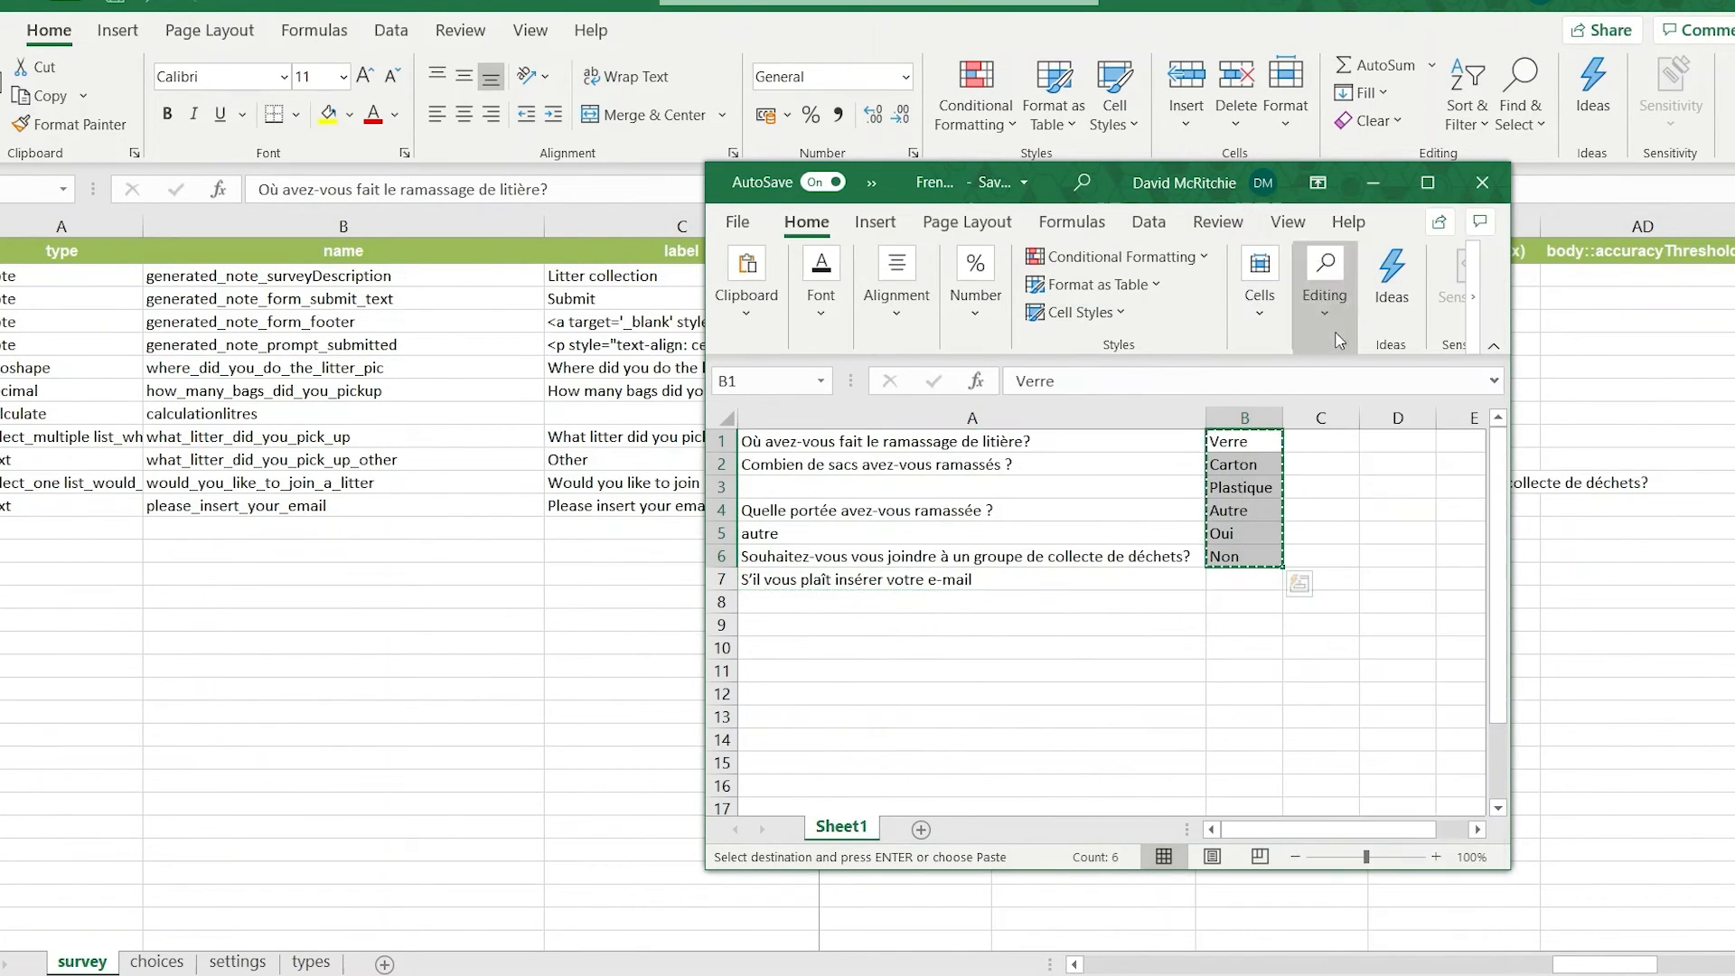
key("alt+Tab")
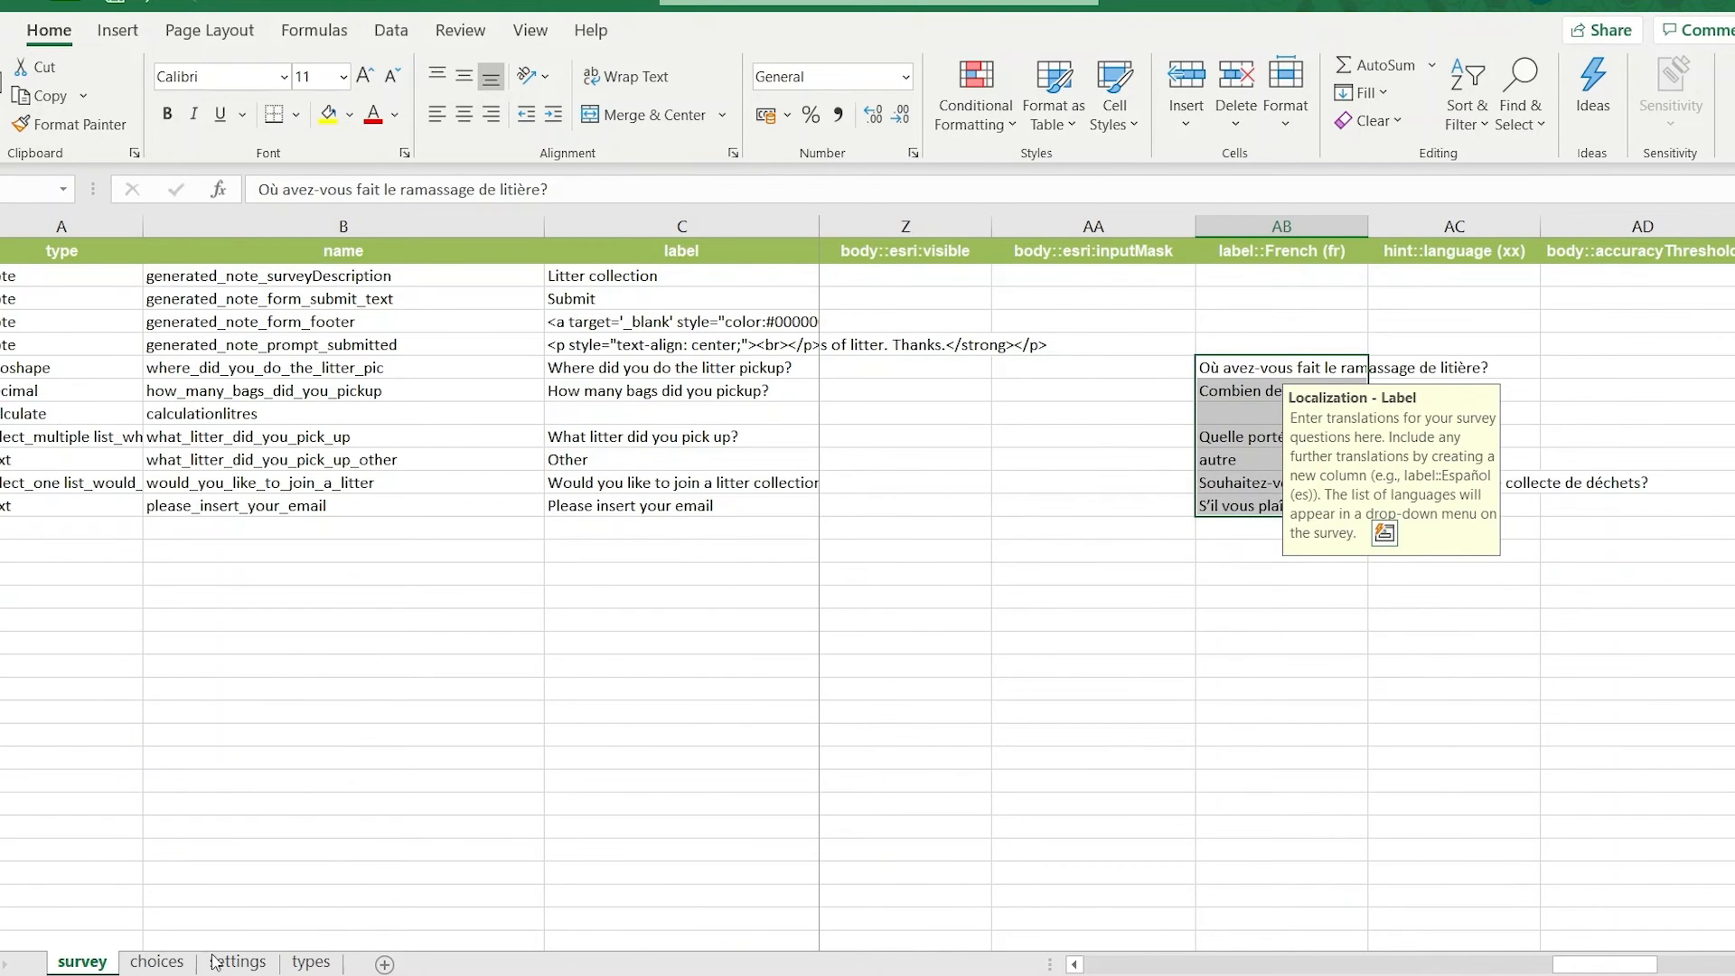
left_click(157, 961)
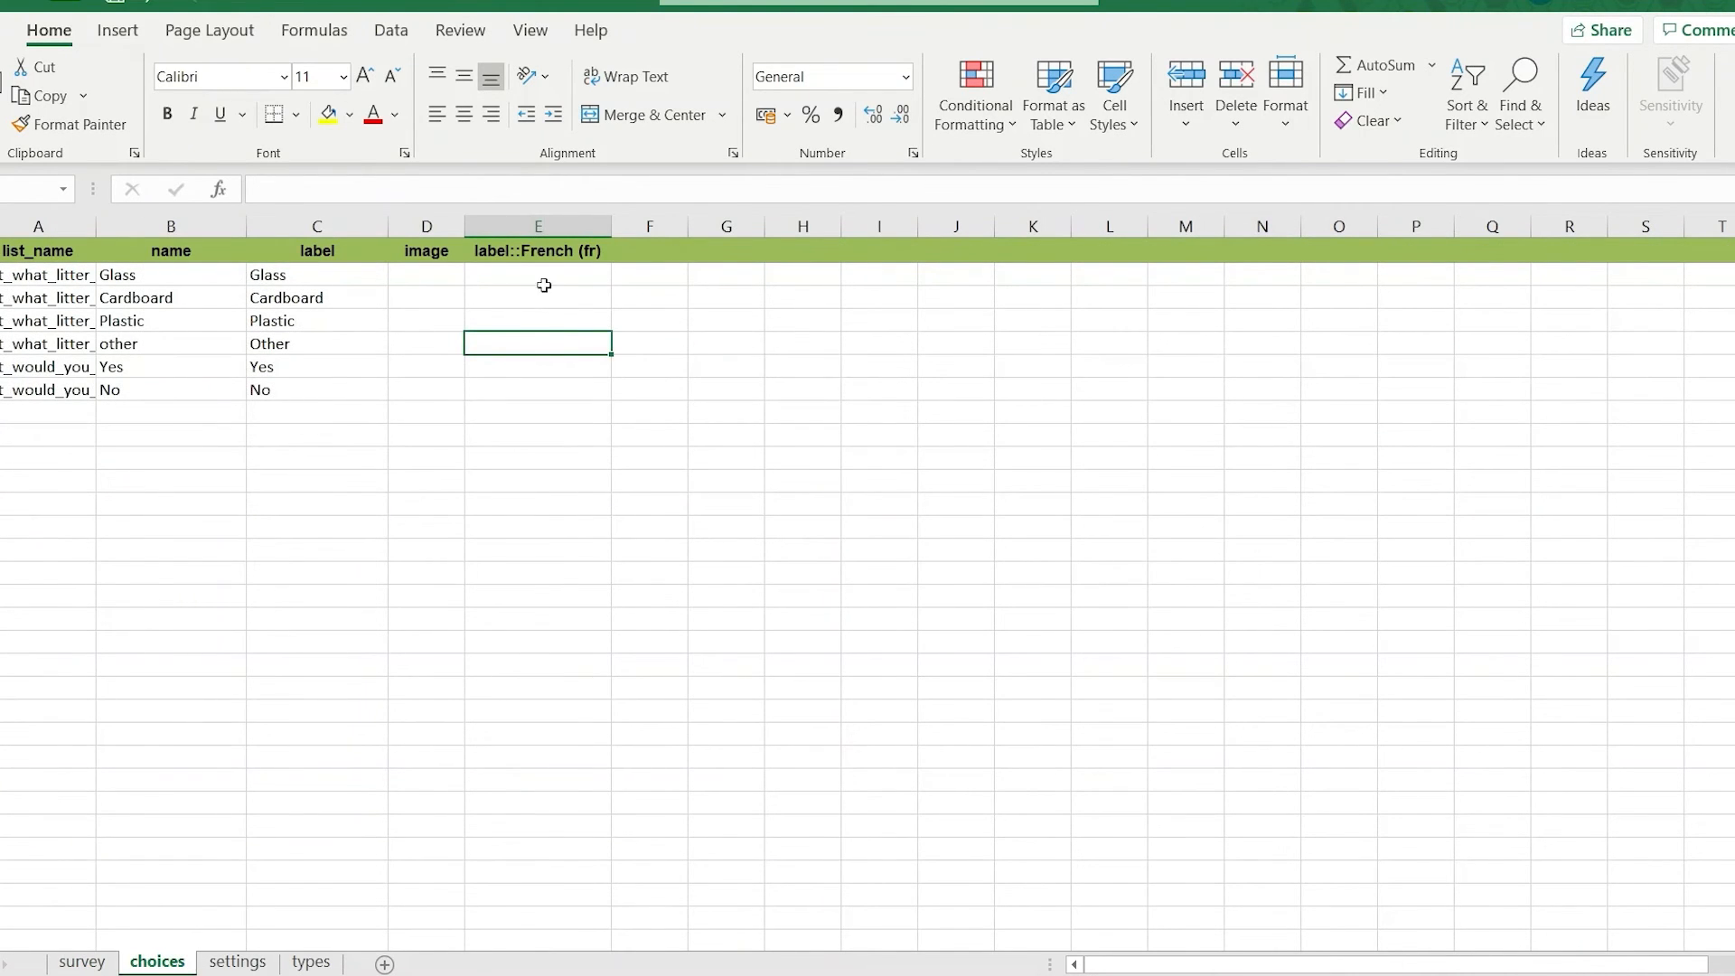
left_click(500, 274)
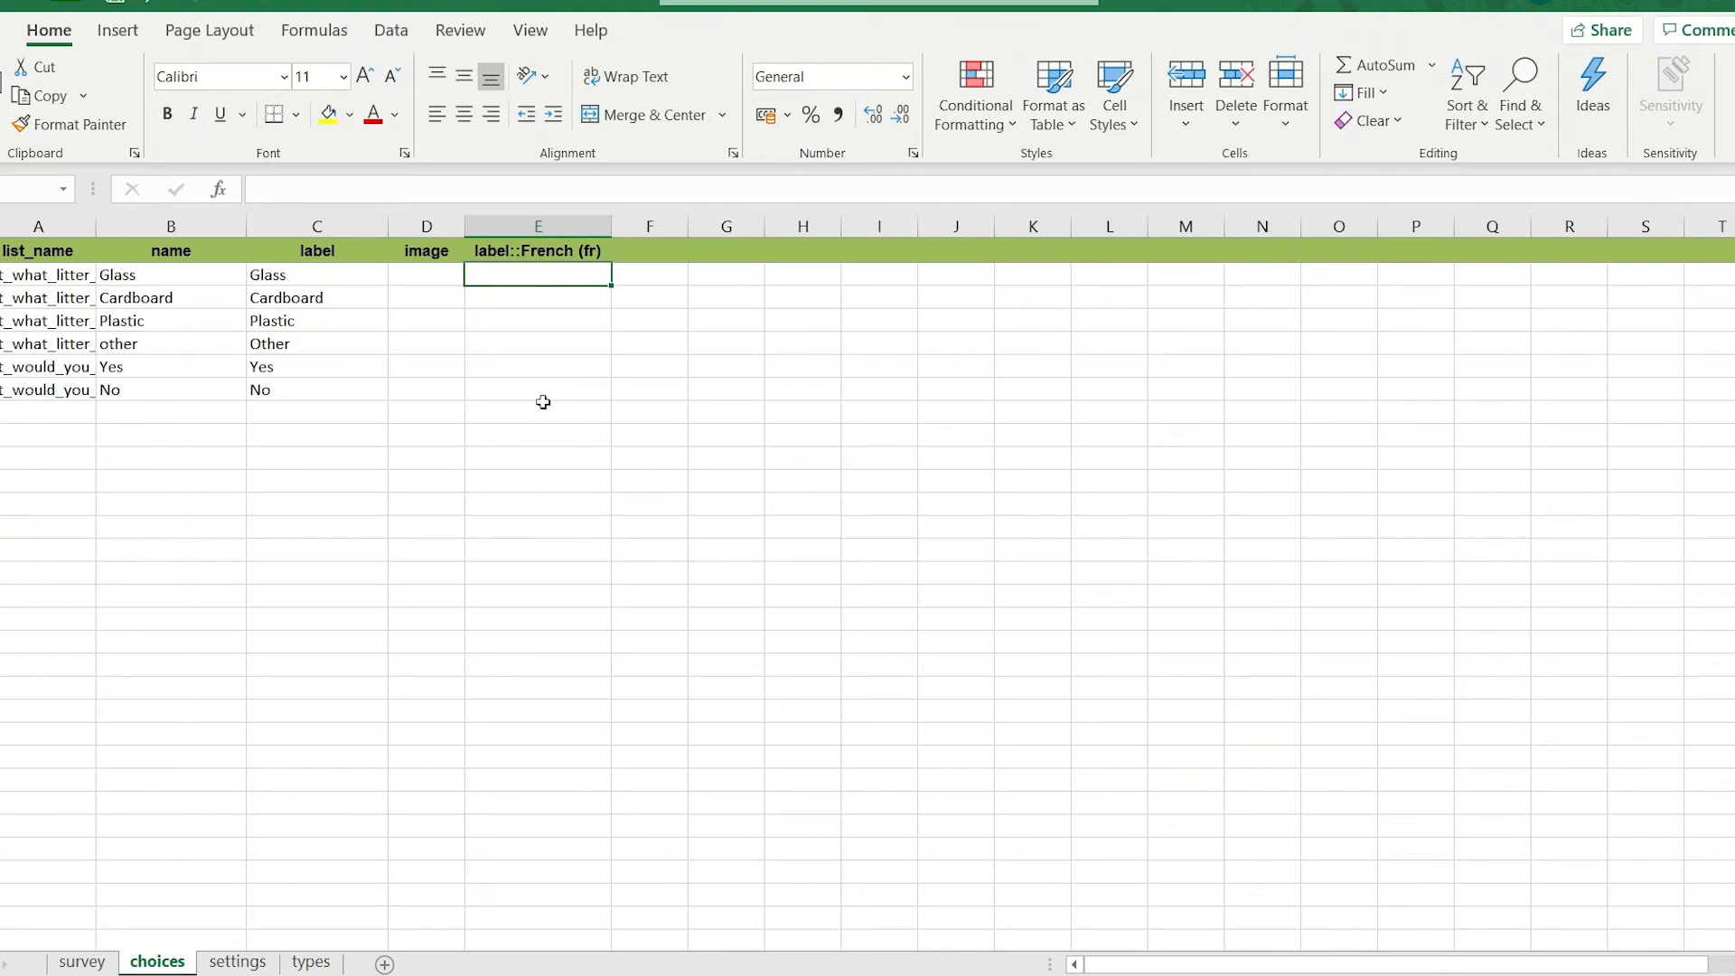
key("ctrl+v")
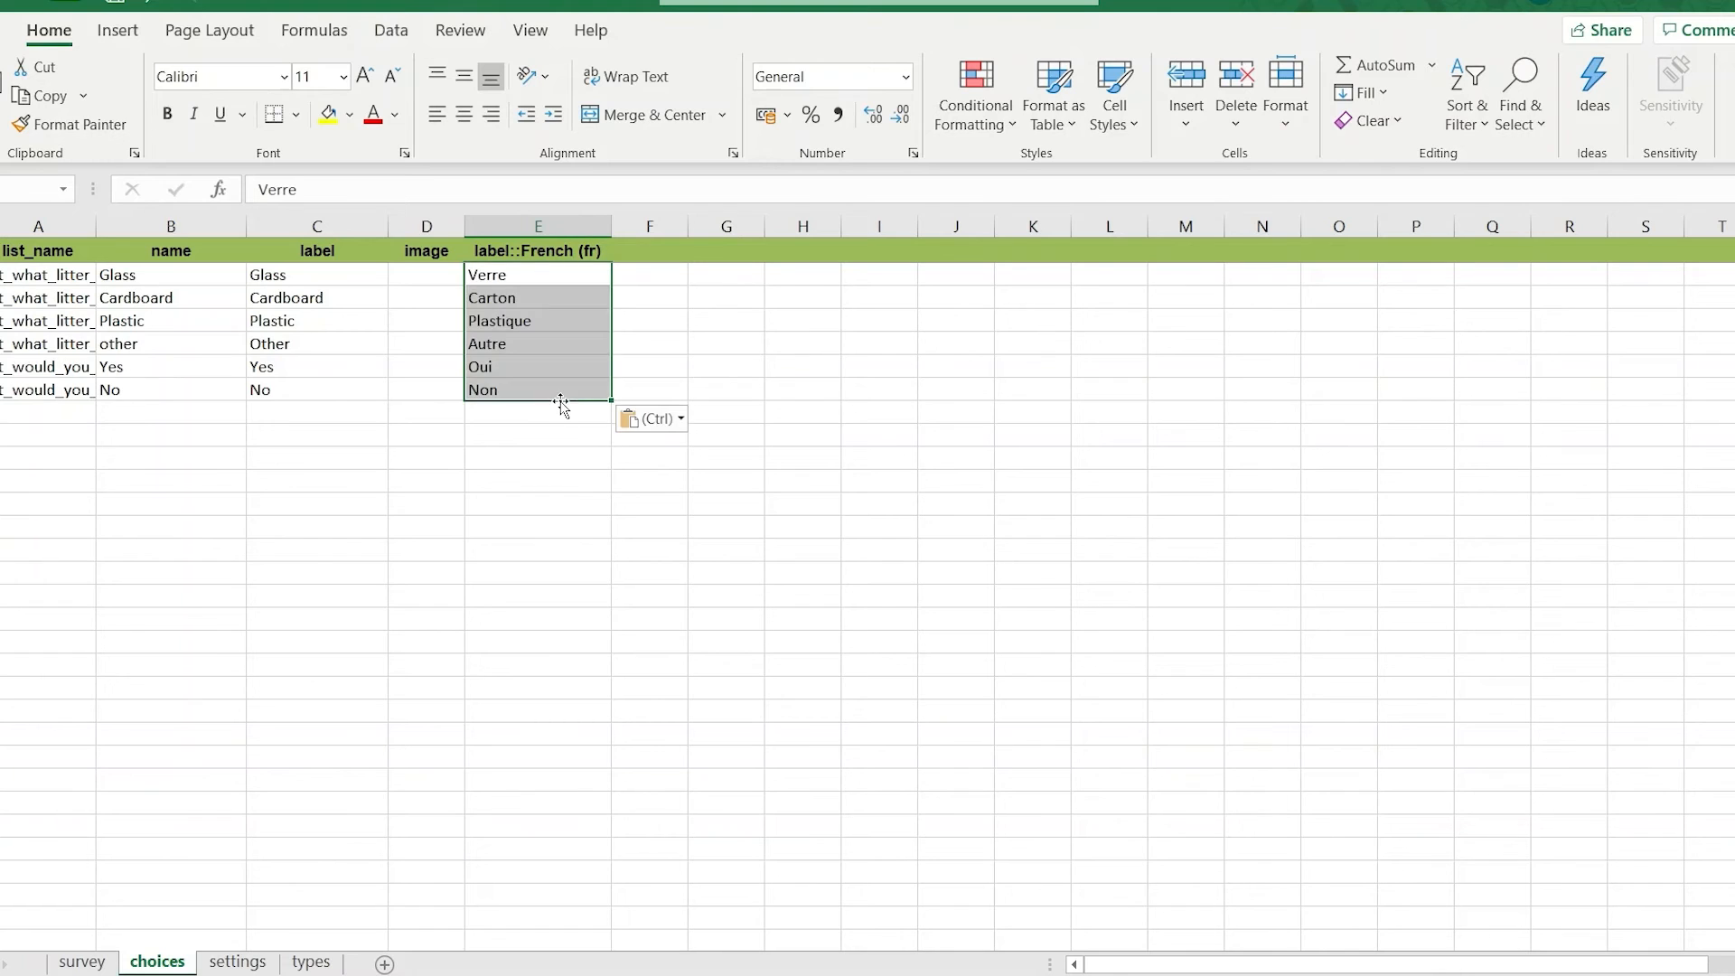
left_click(114, 3)
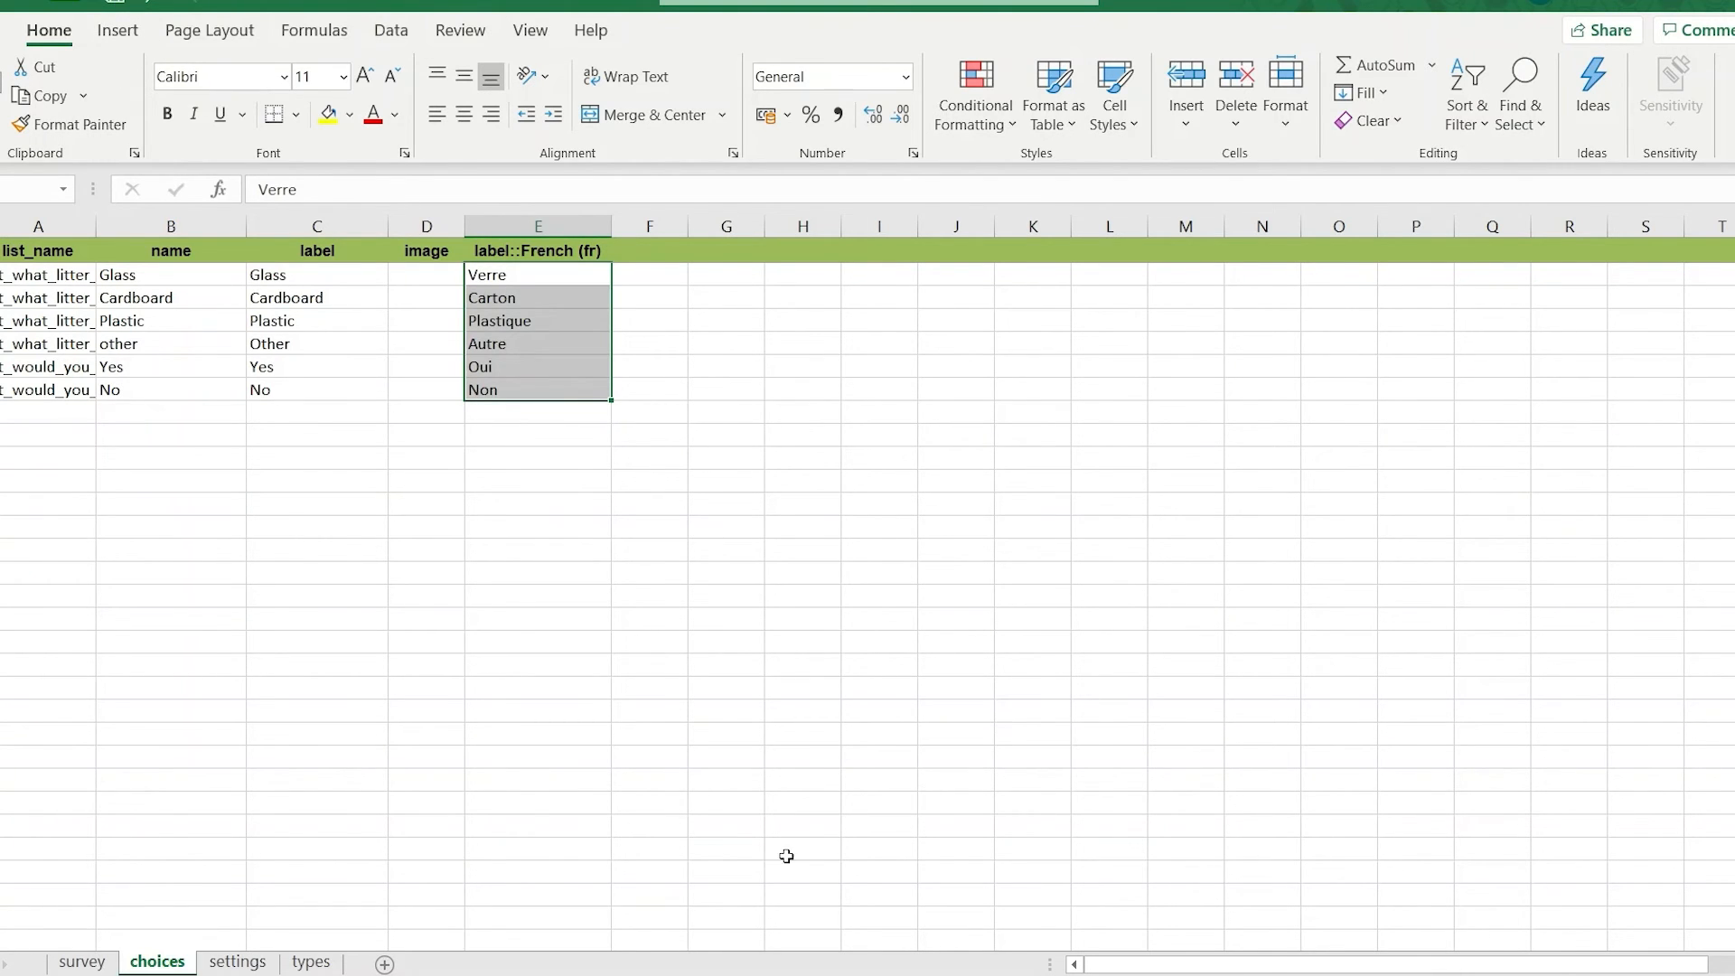
Switch to Survey123 Connect and preview the Plymouth Litter Collection survey in French before returning it to the default language.
key("alt")
key("alt")
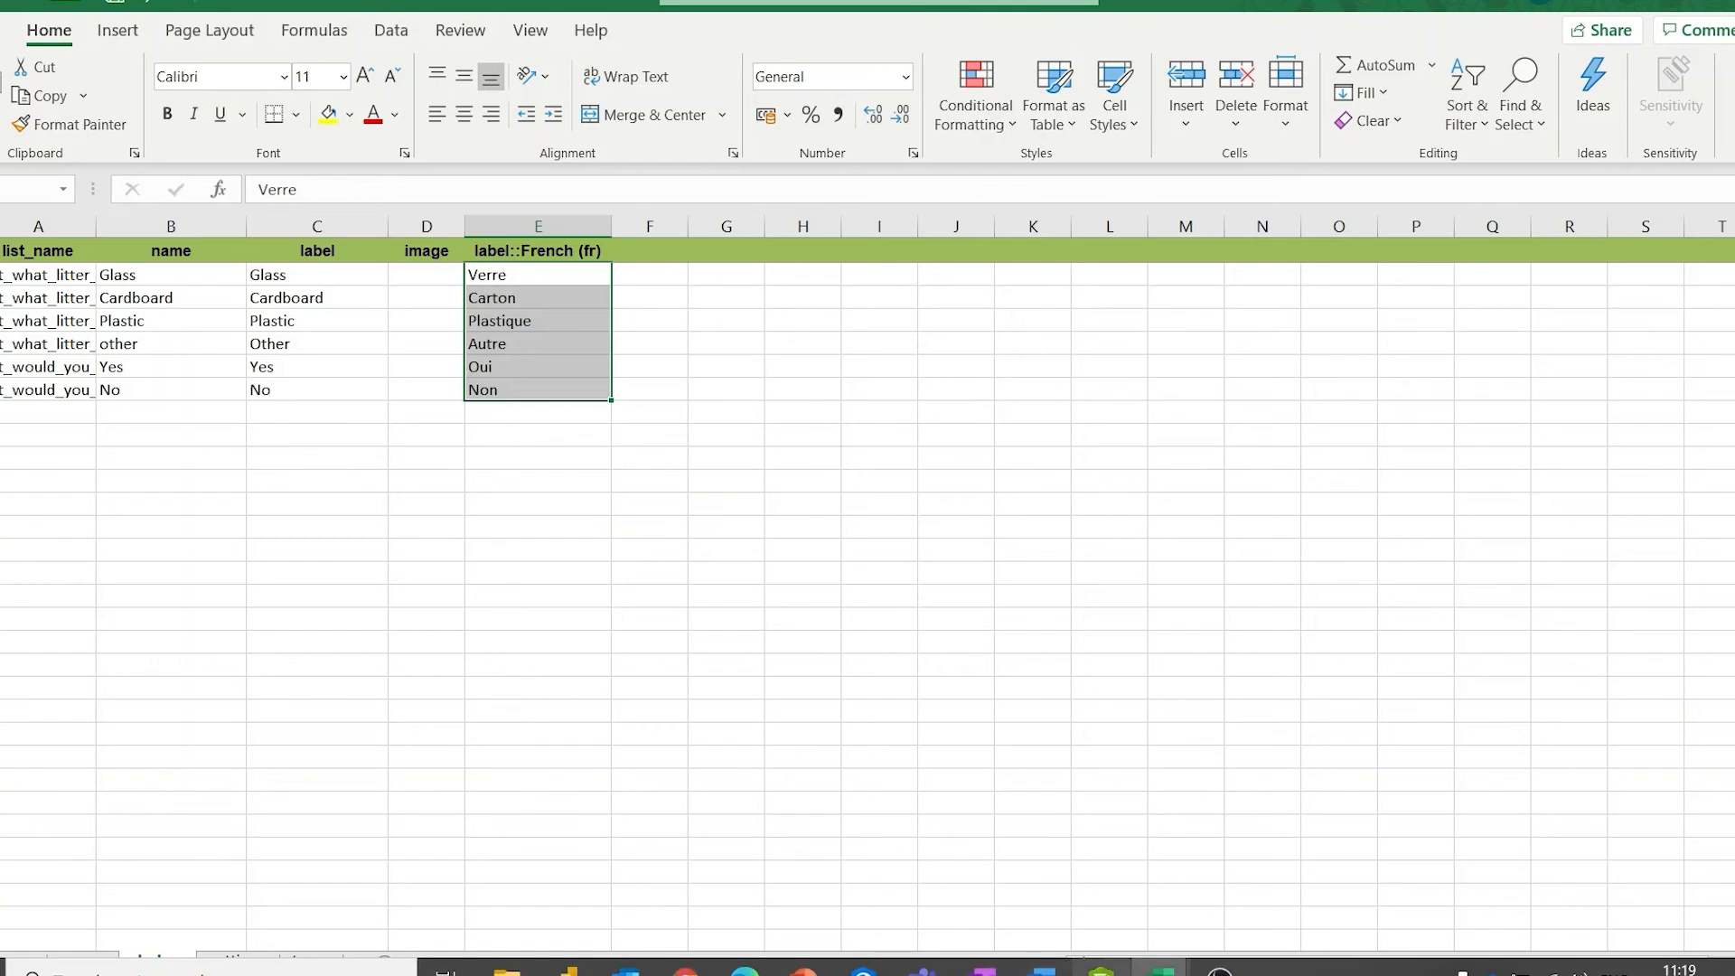
left_click(1102, 967)
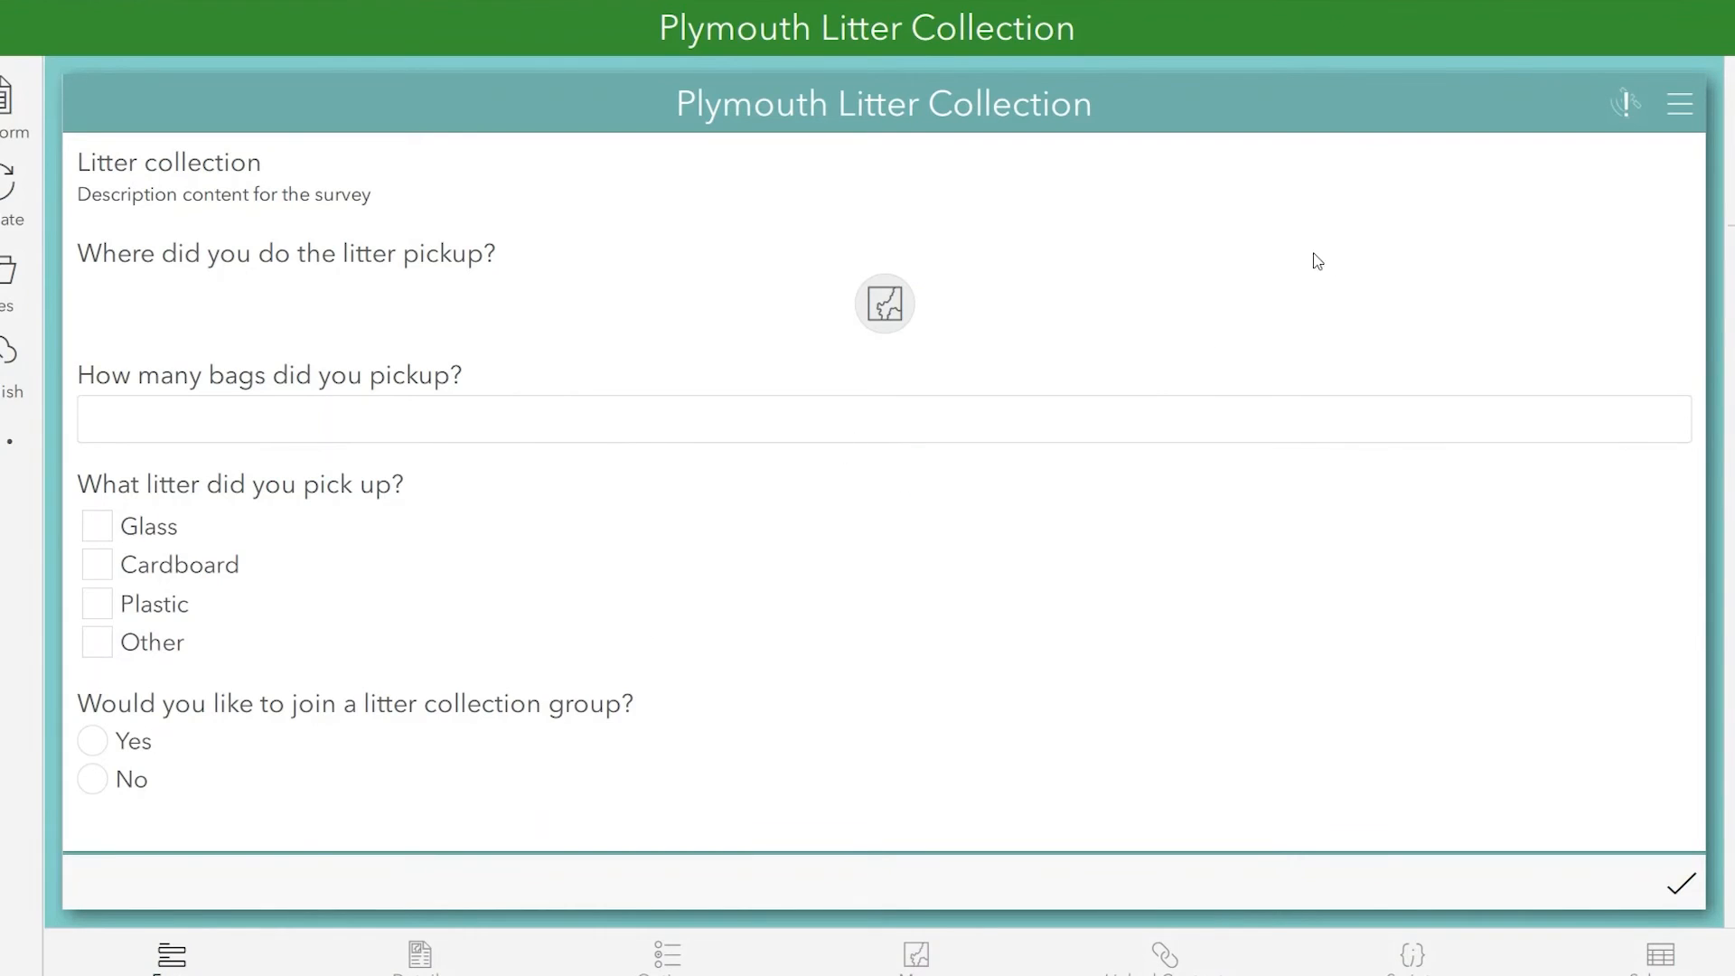
left_click(1681, 103)
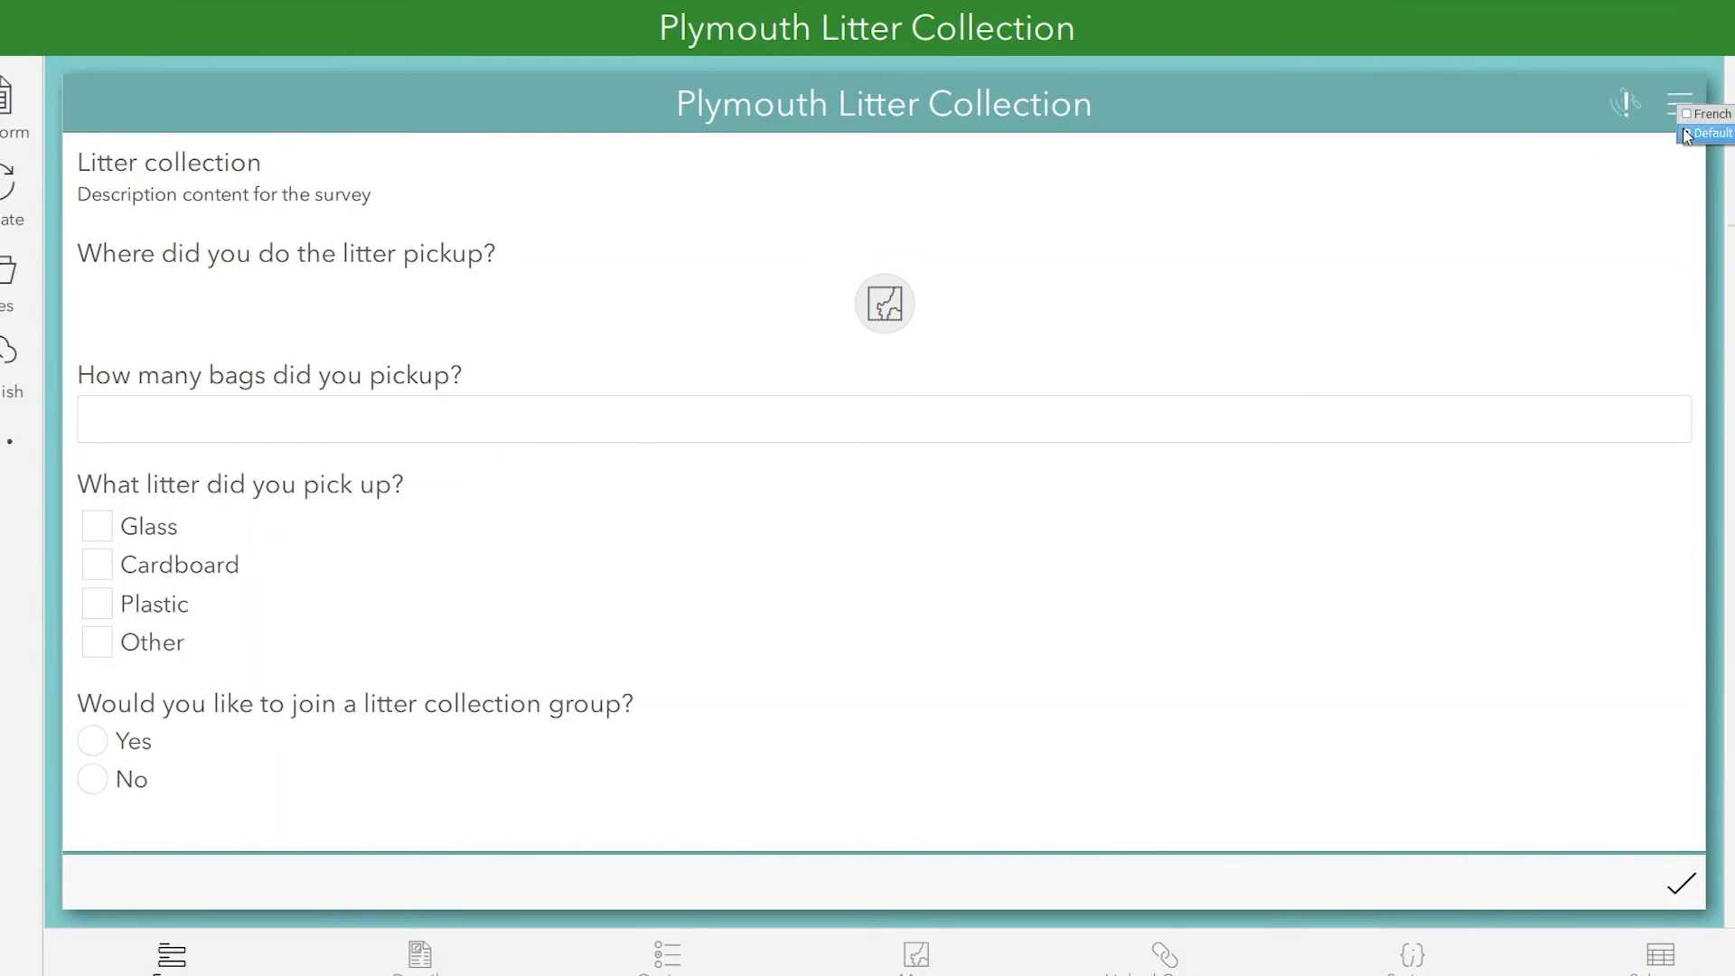
left_click(1686, 116)
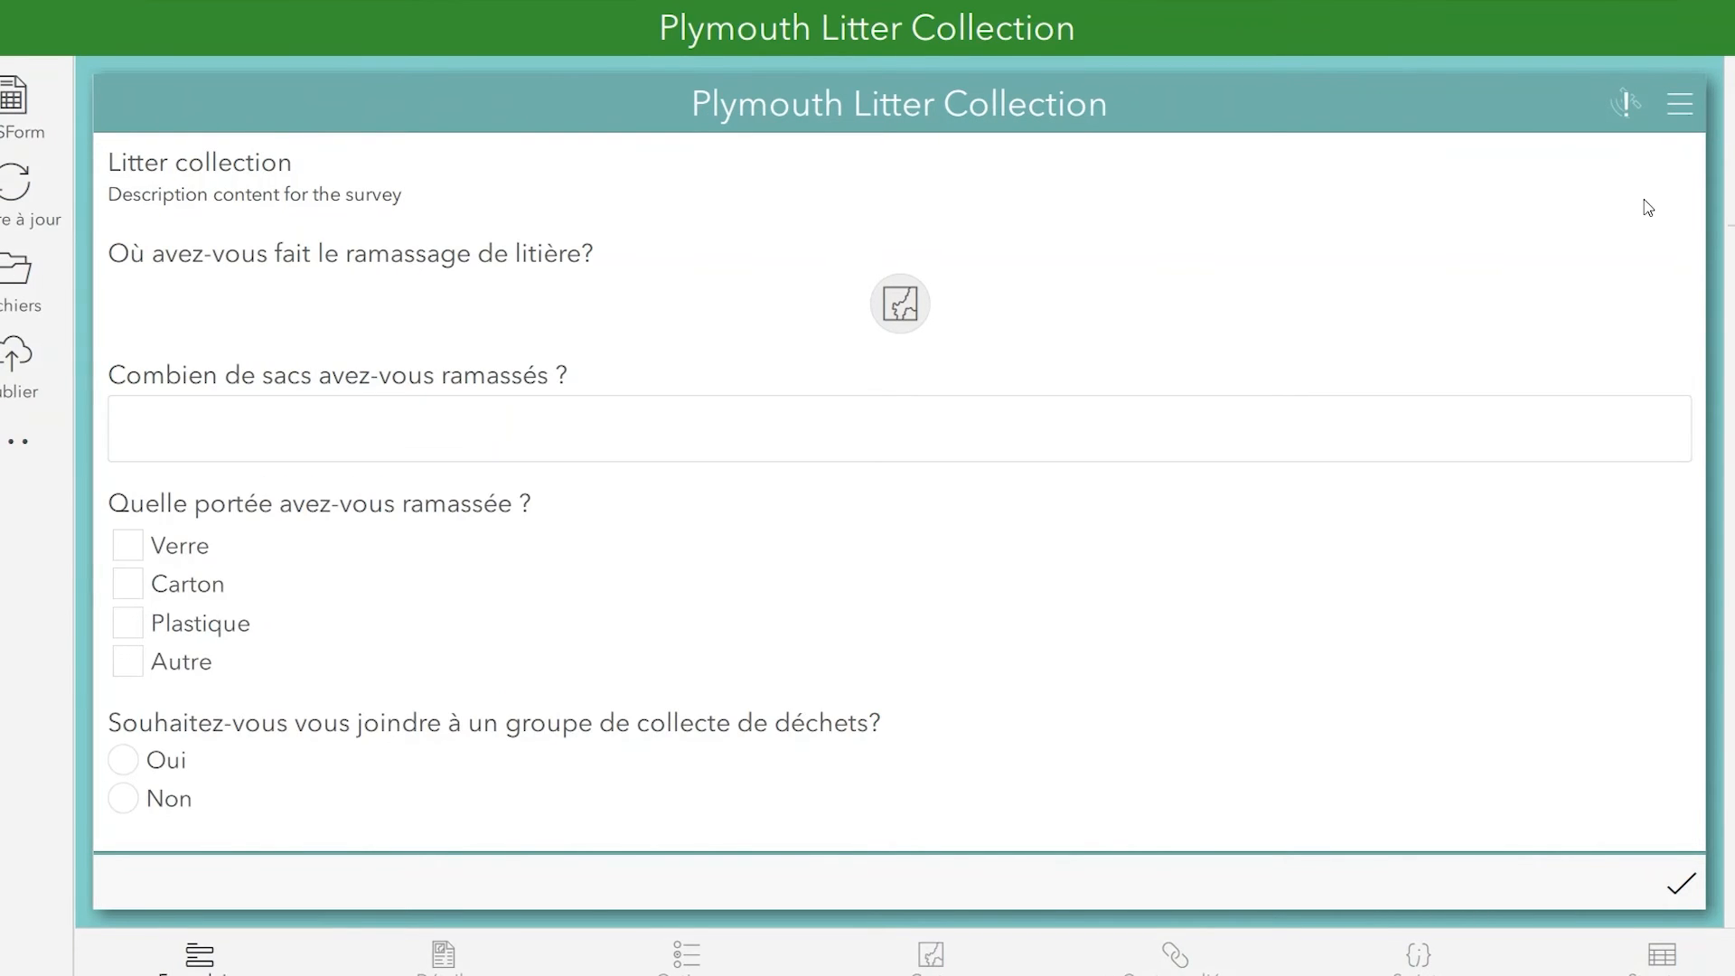
left_click(1679, 103)
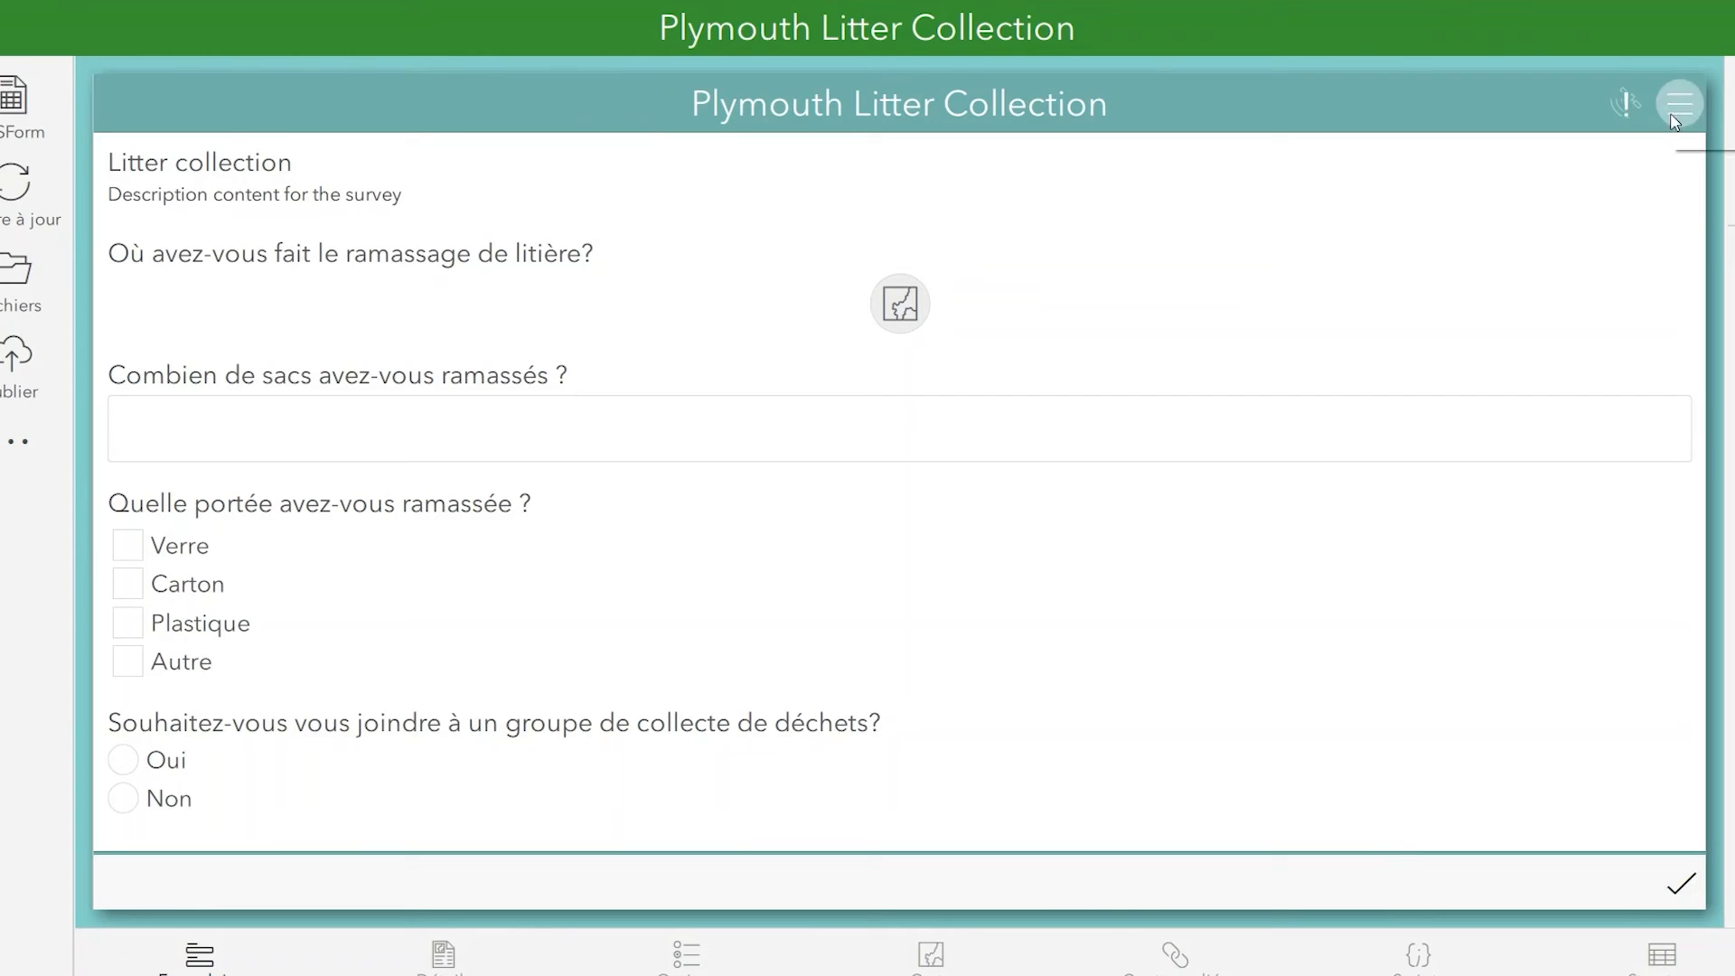
left_click(1565, 163)
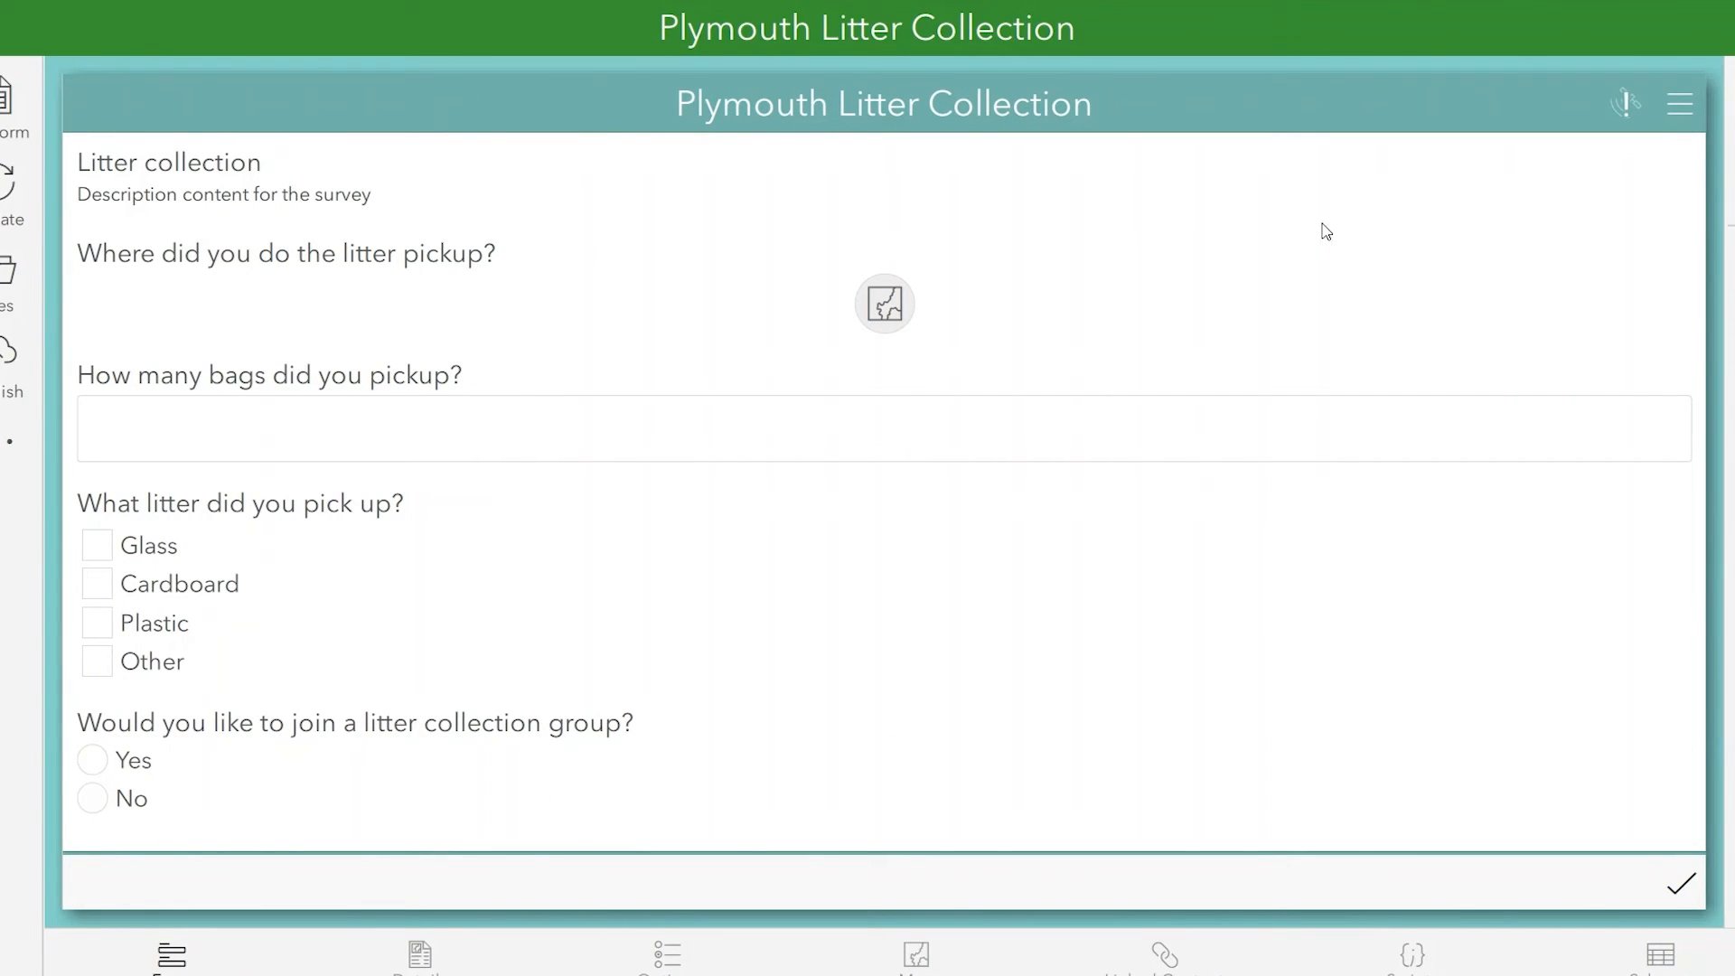
Open the survey's media folder and copy the Plymouth SVG file from the desktop into it.
left_click(10, 280)
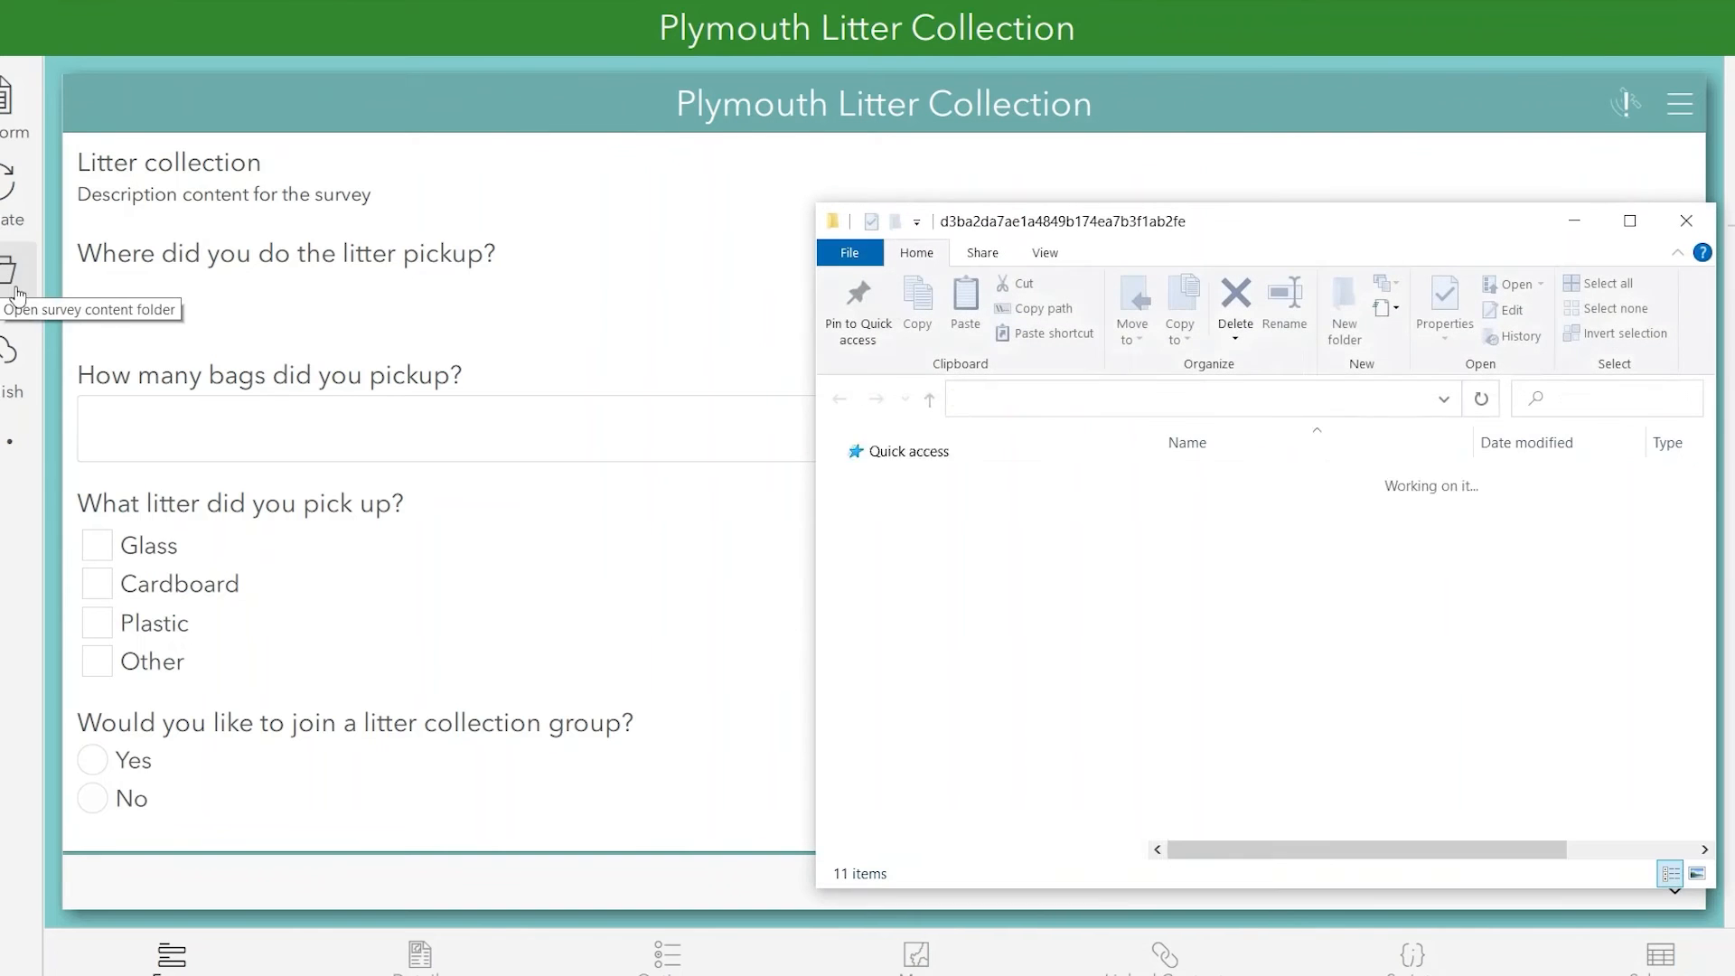
double_click(1202, 481)
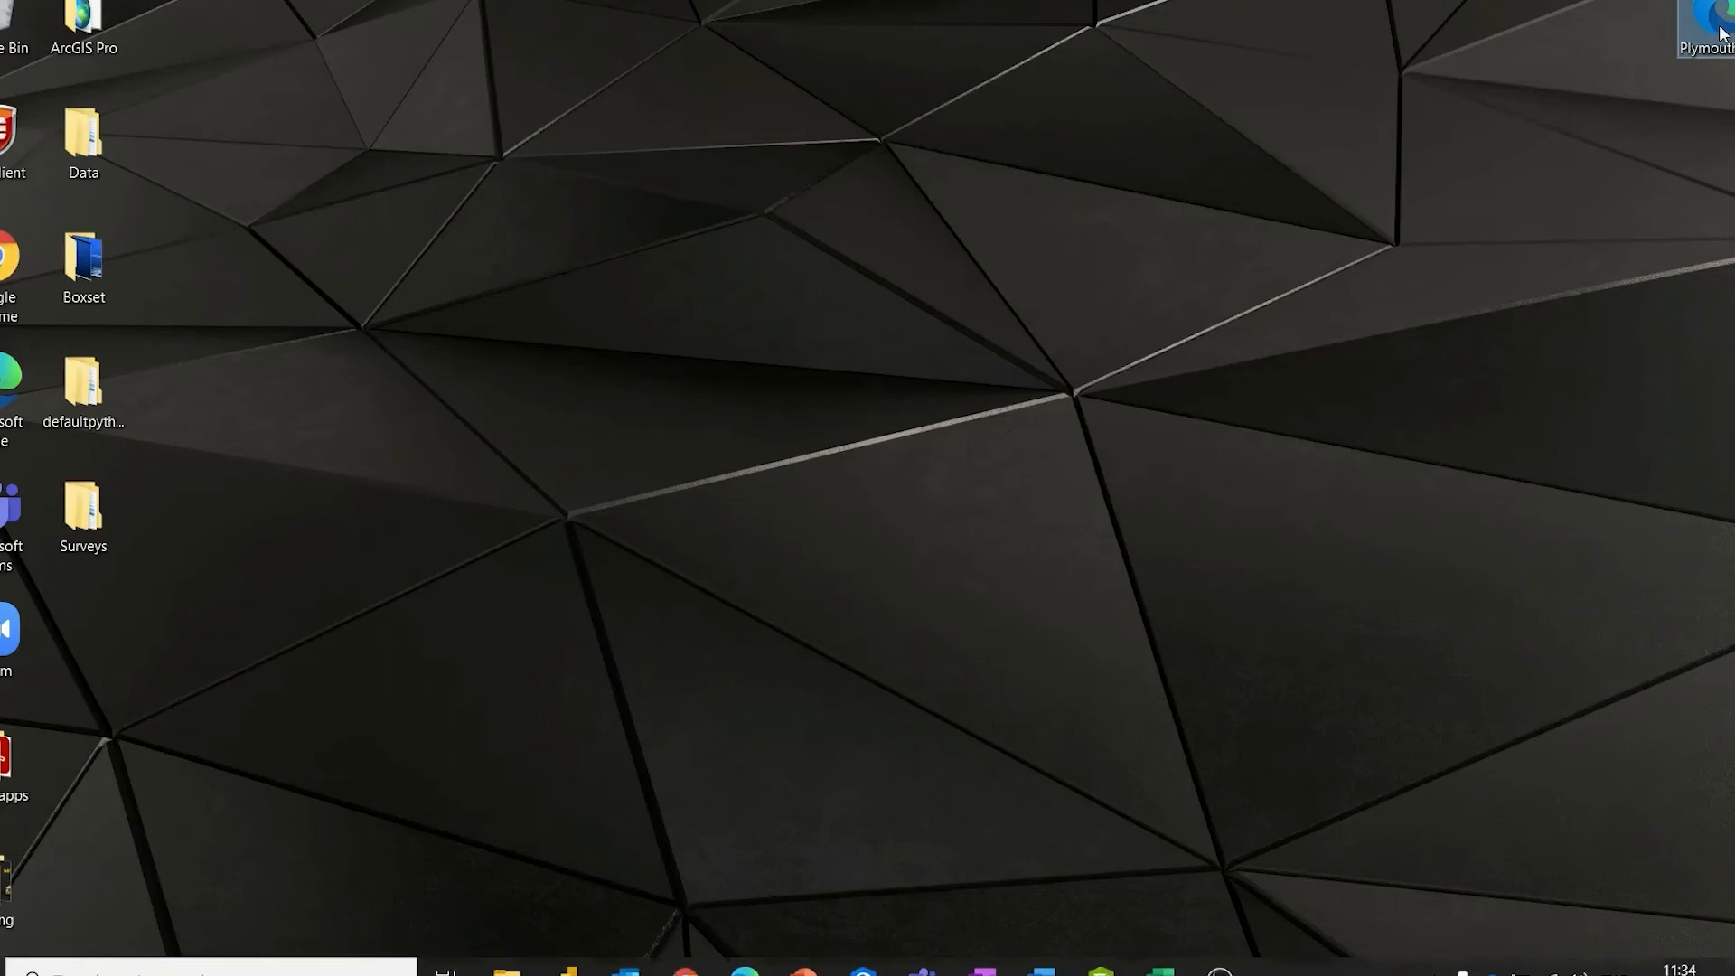
right_click(1699, 28)
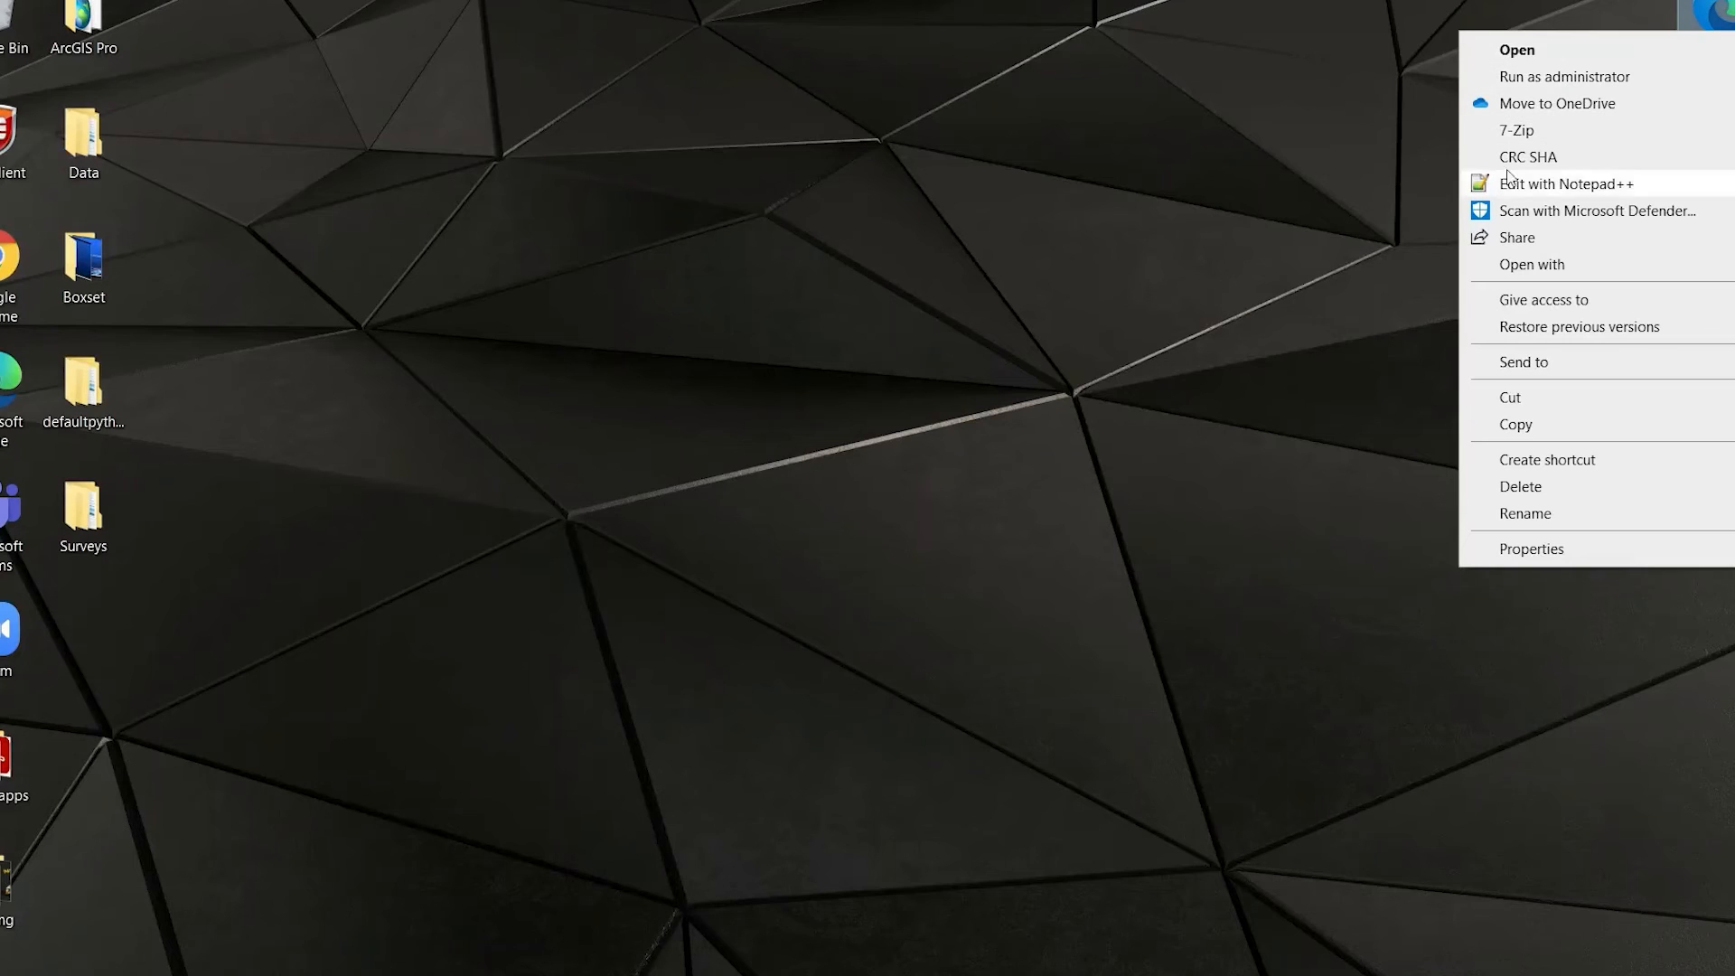
left_click(1527, 425)
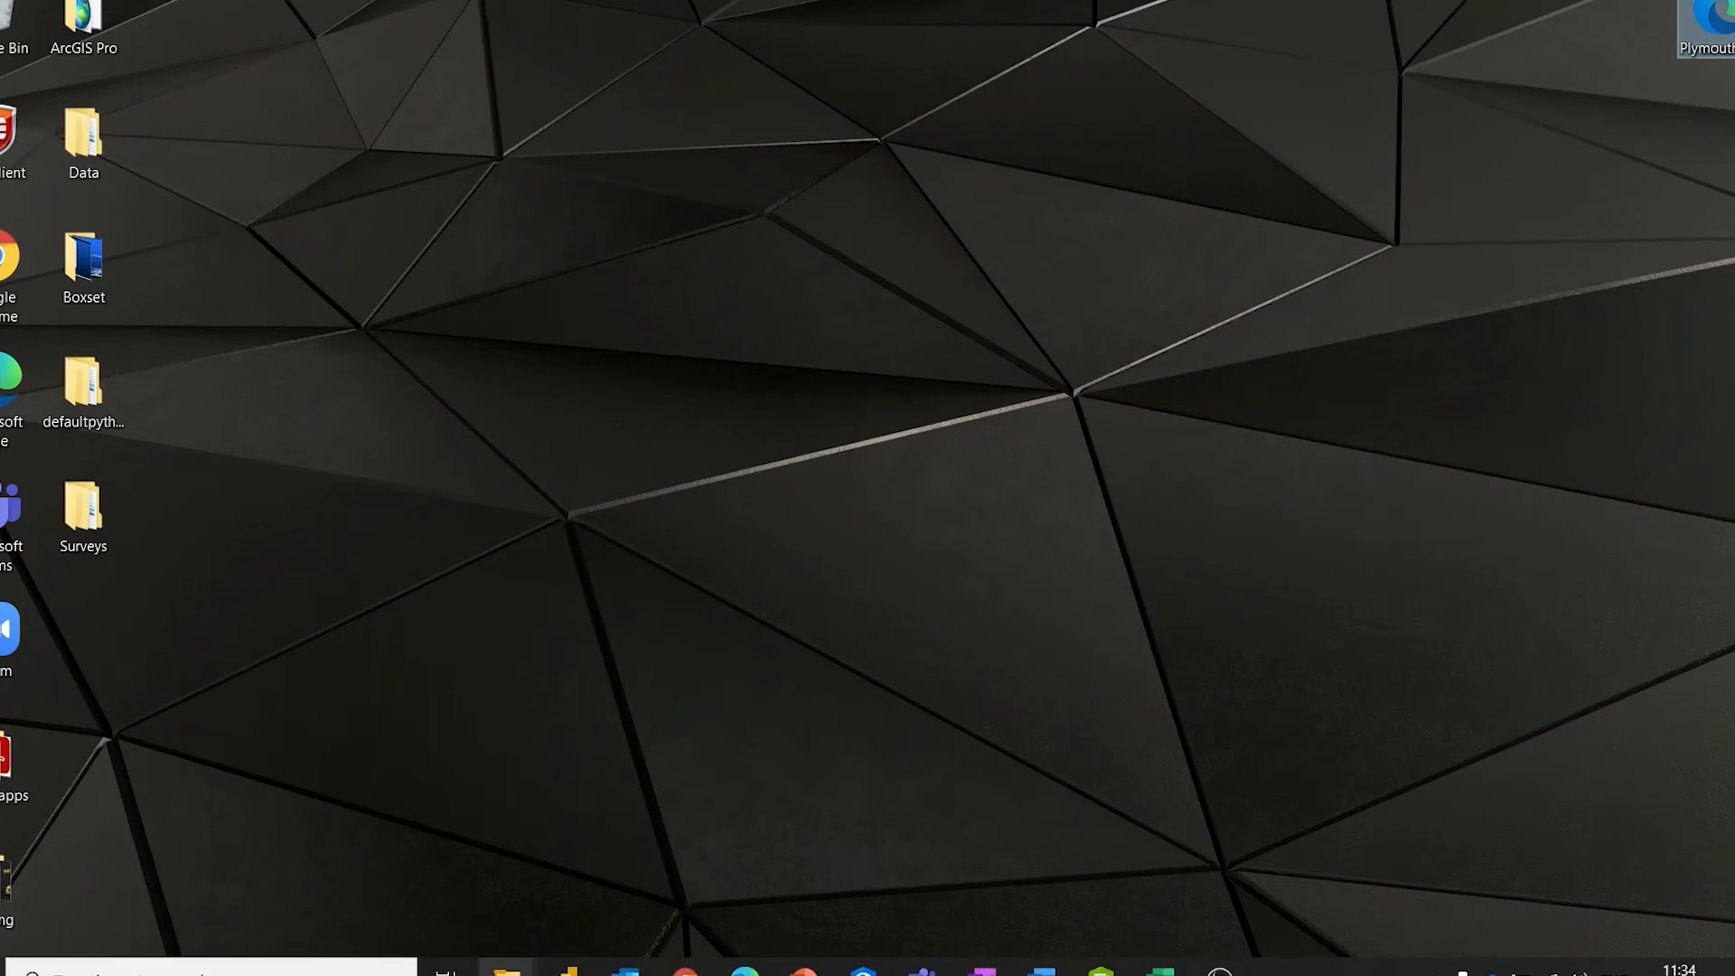
mouse_move(507, 969)
left_click(805, 858)
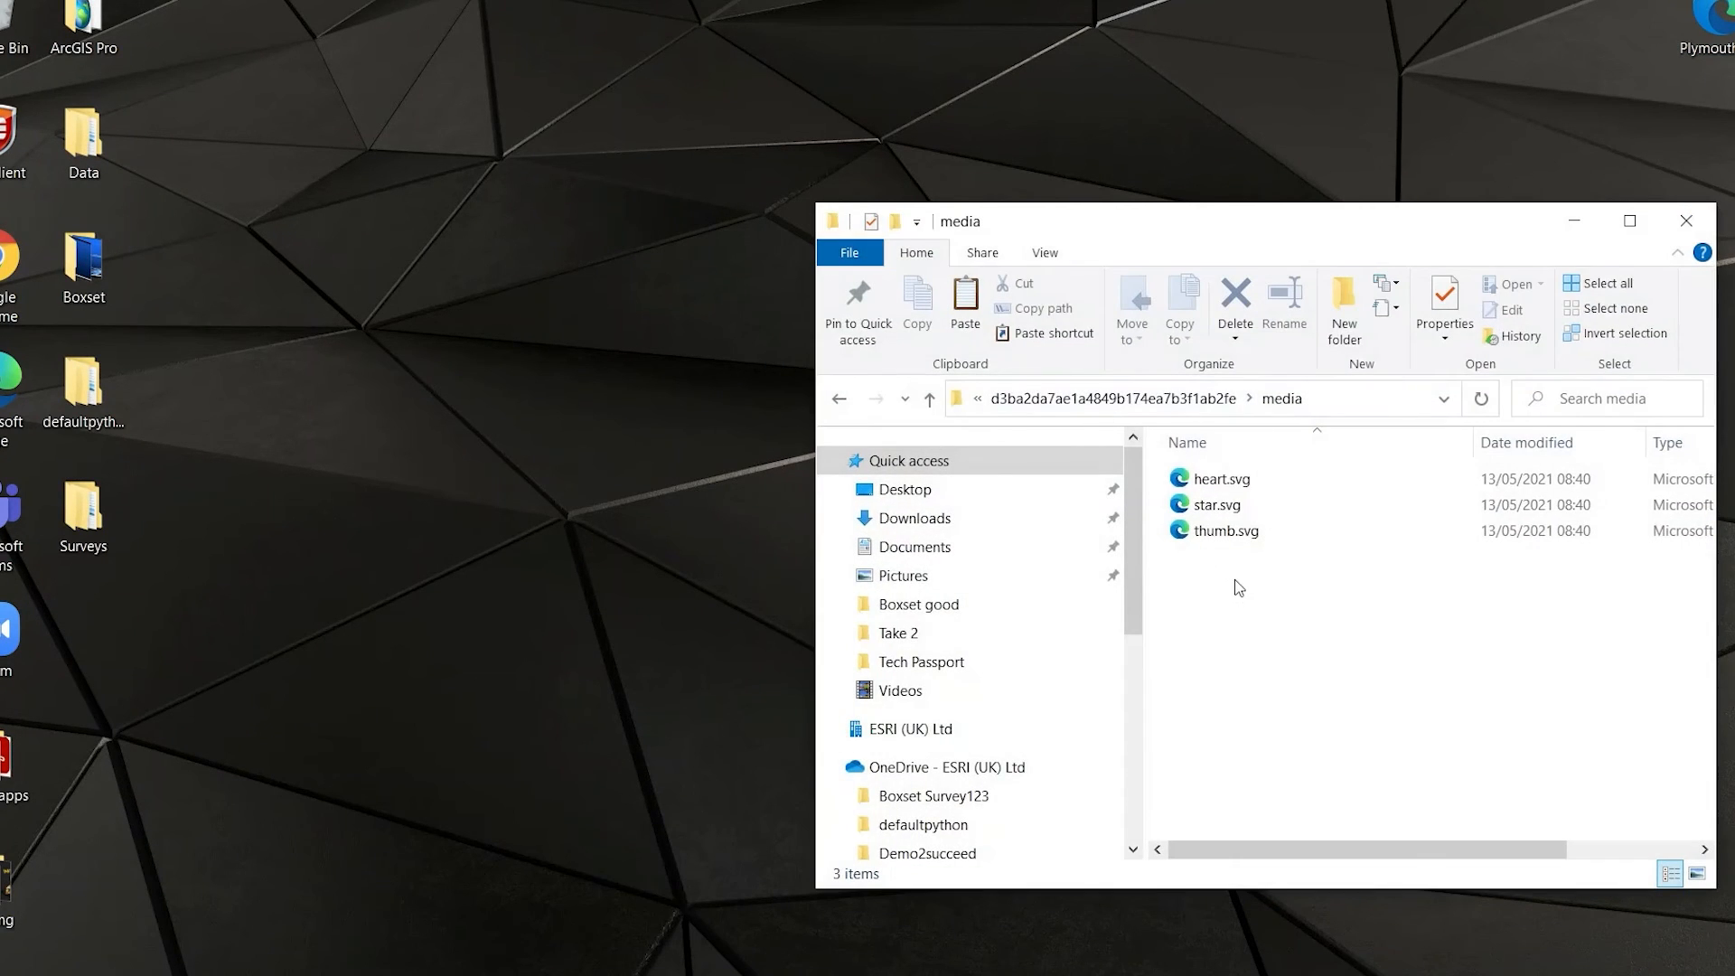
key("ctrl+v")
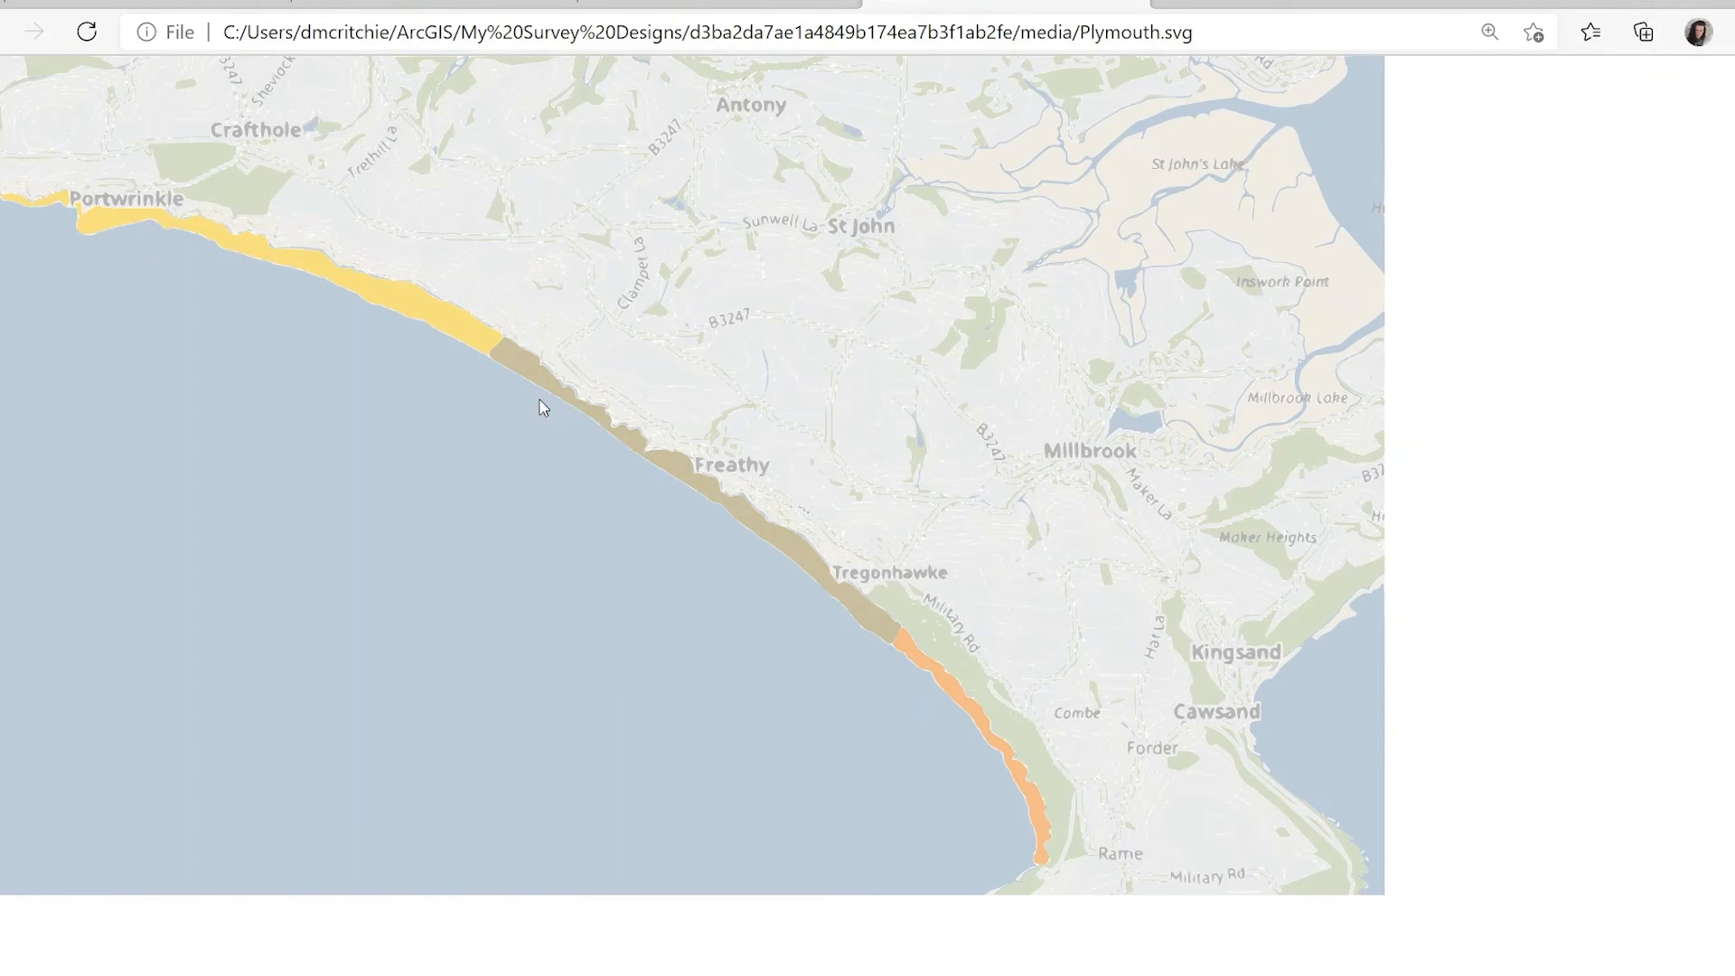
Examine the path elements and beach ids of the desktop's Plymouth.svg in Notepad++, close it and return to Survey123 Connect.
key("super+d")
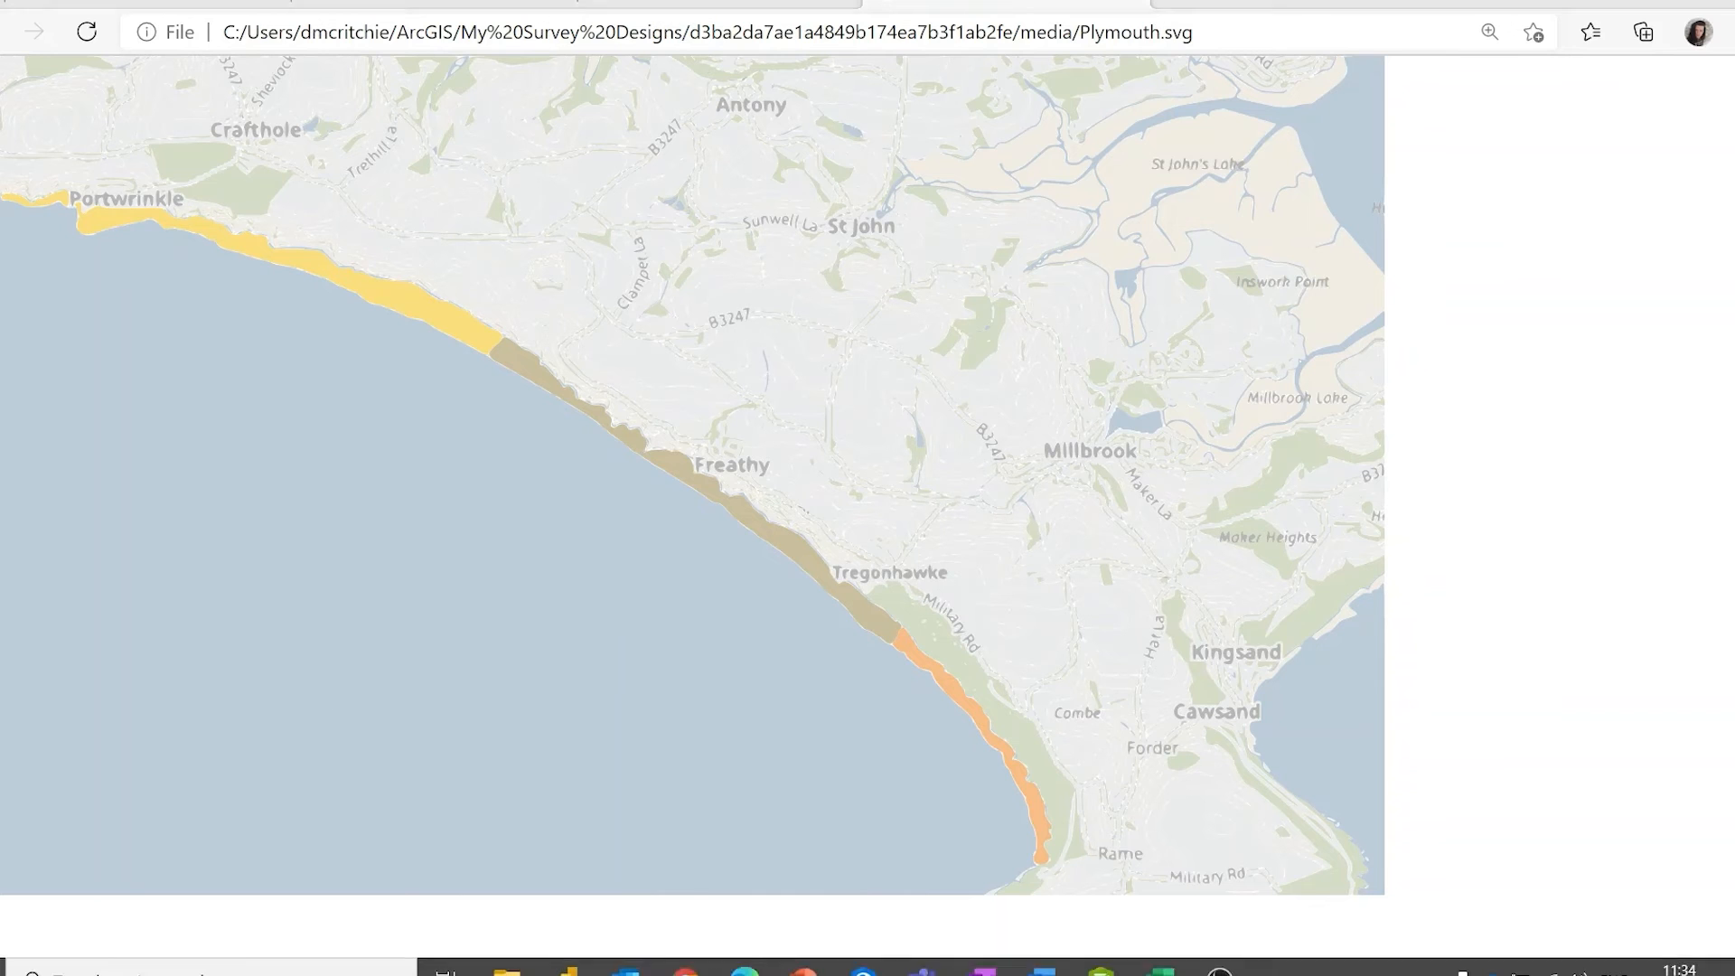
right_click(1683, 40)
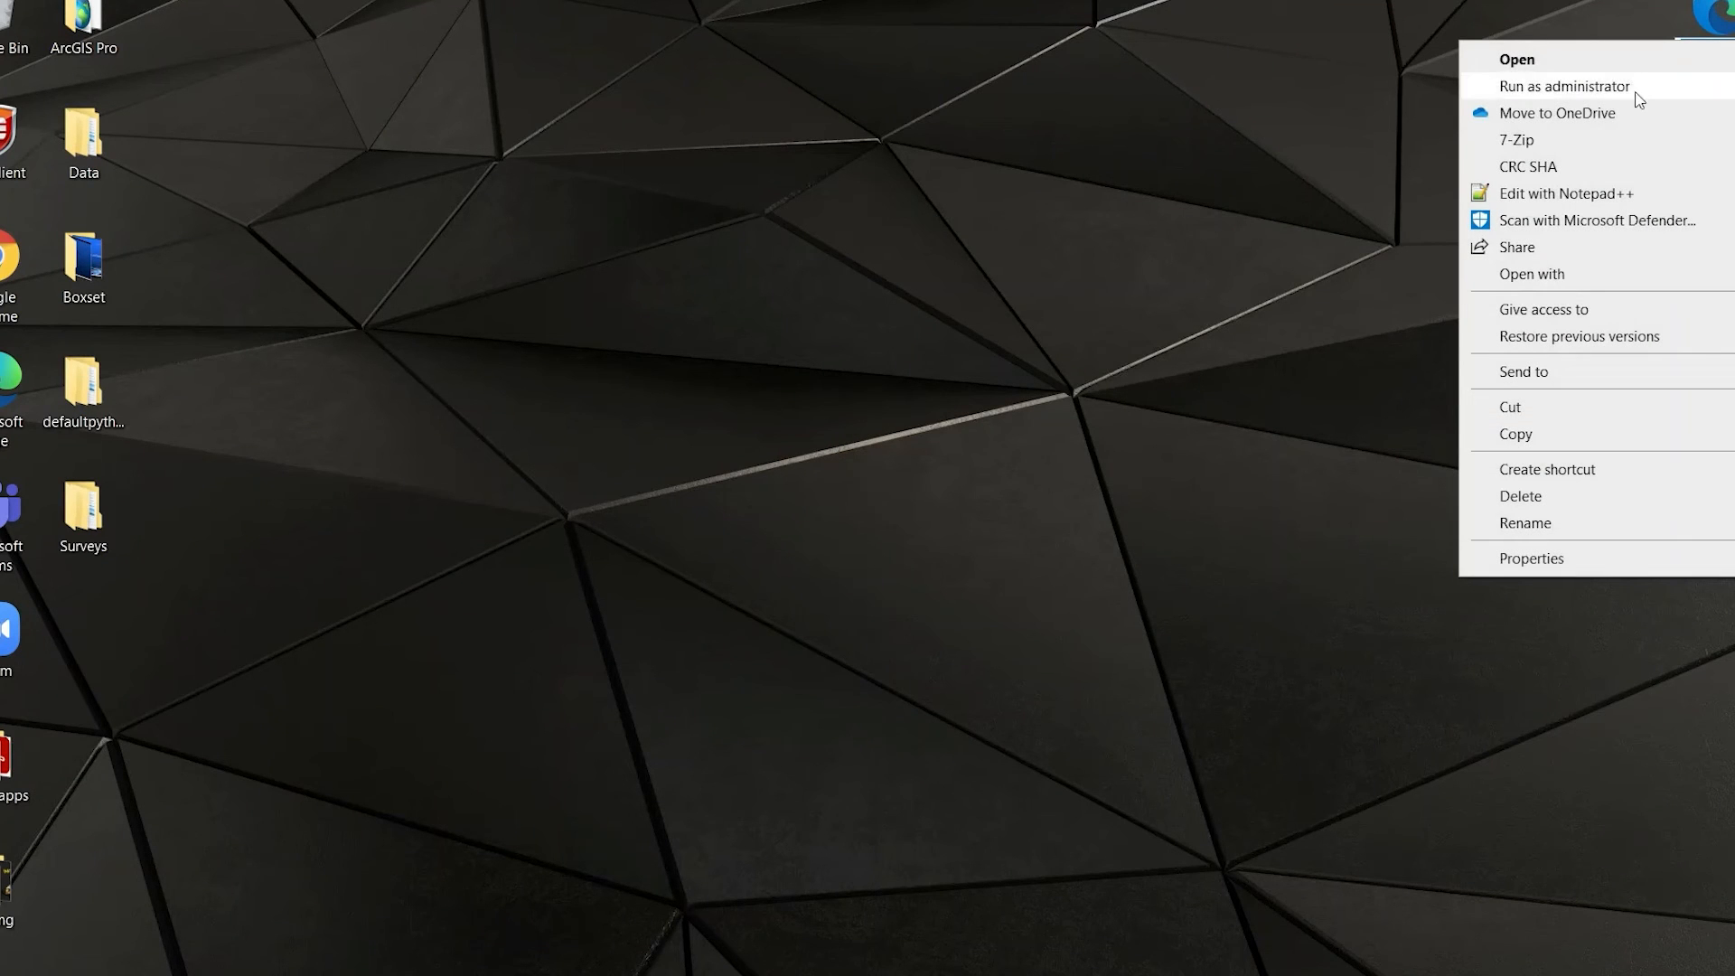
left_click(1569, 200)
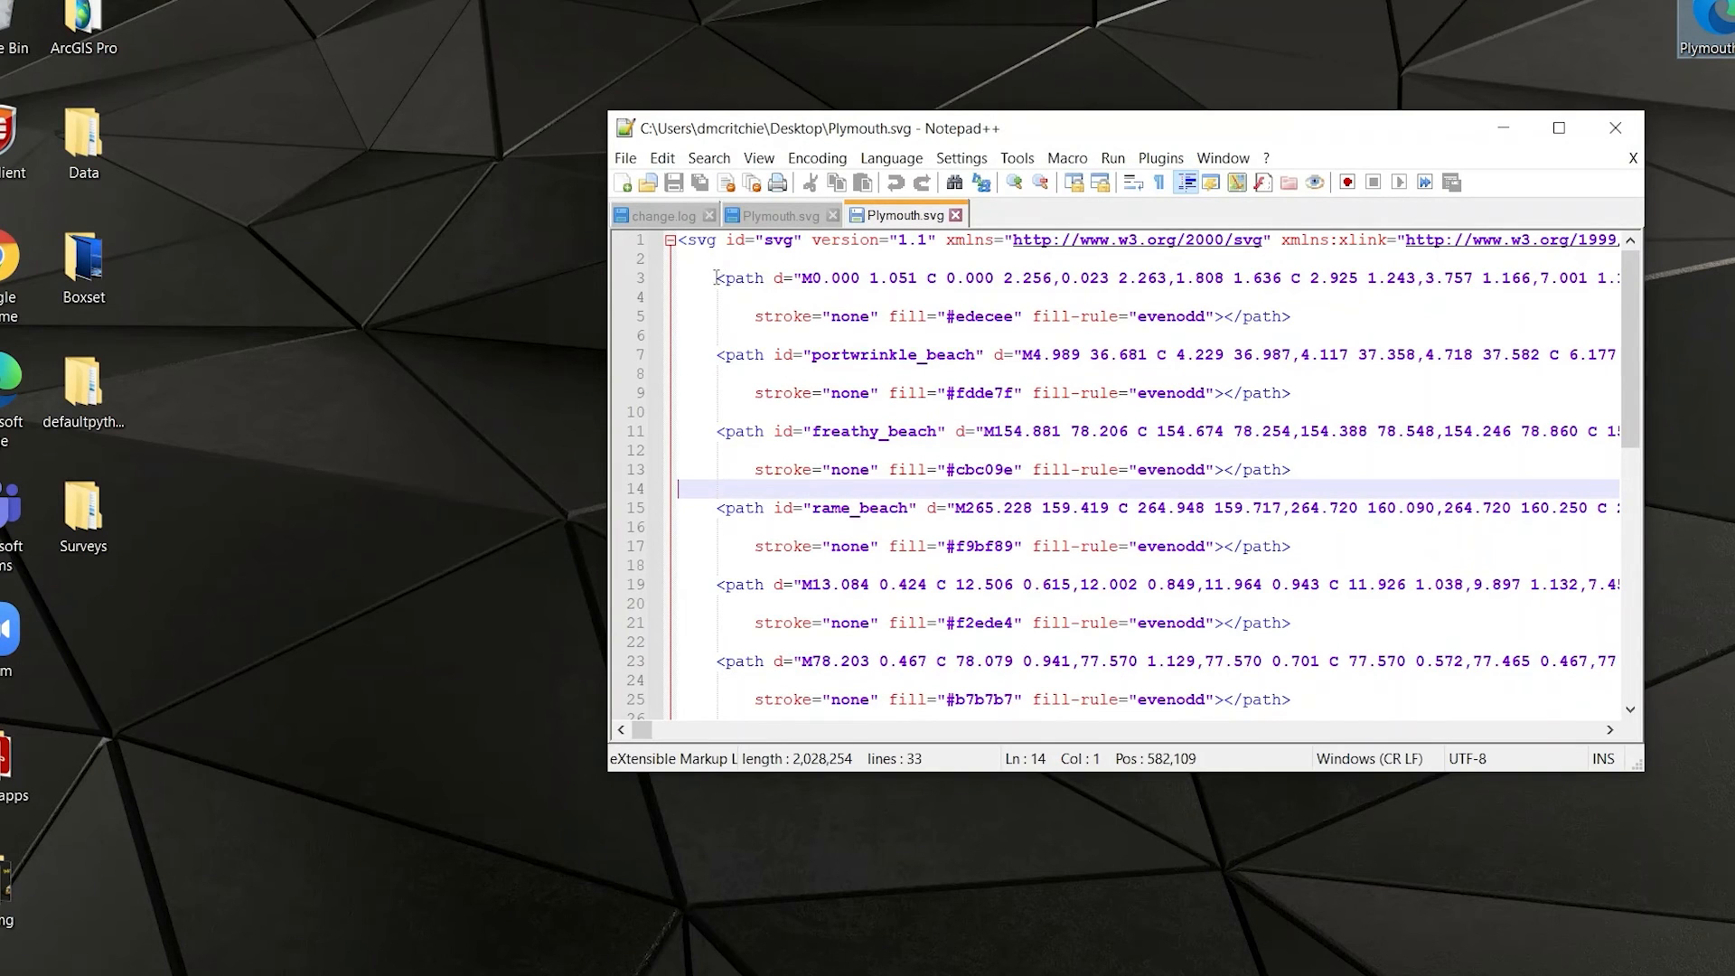
left_click_drag(717, 277, 1287, 317)
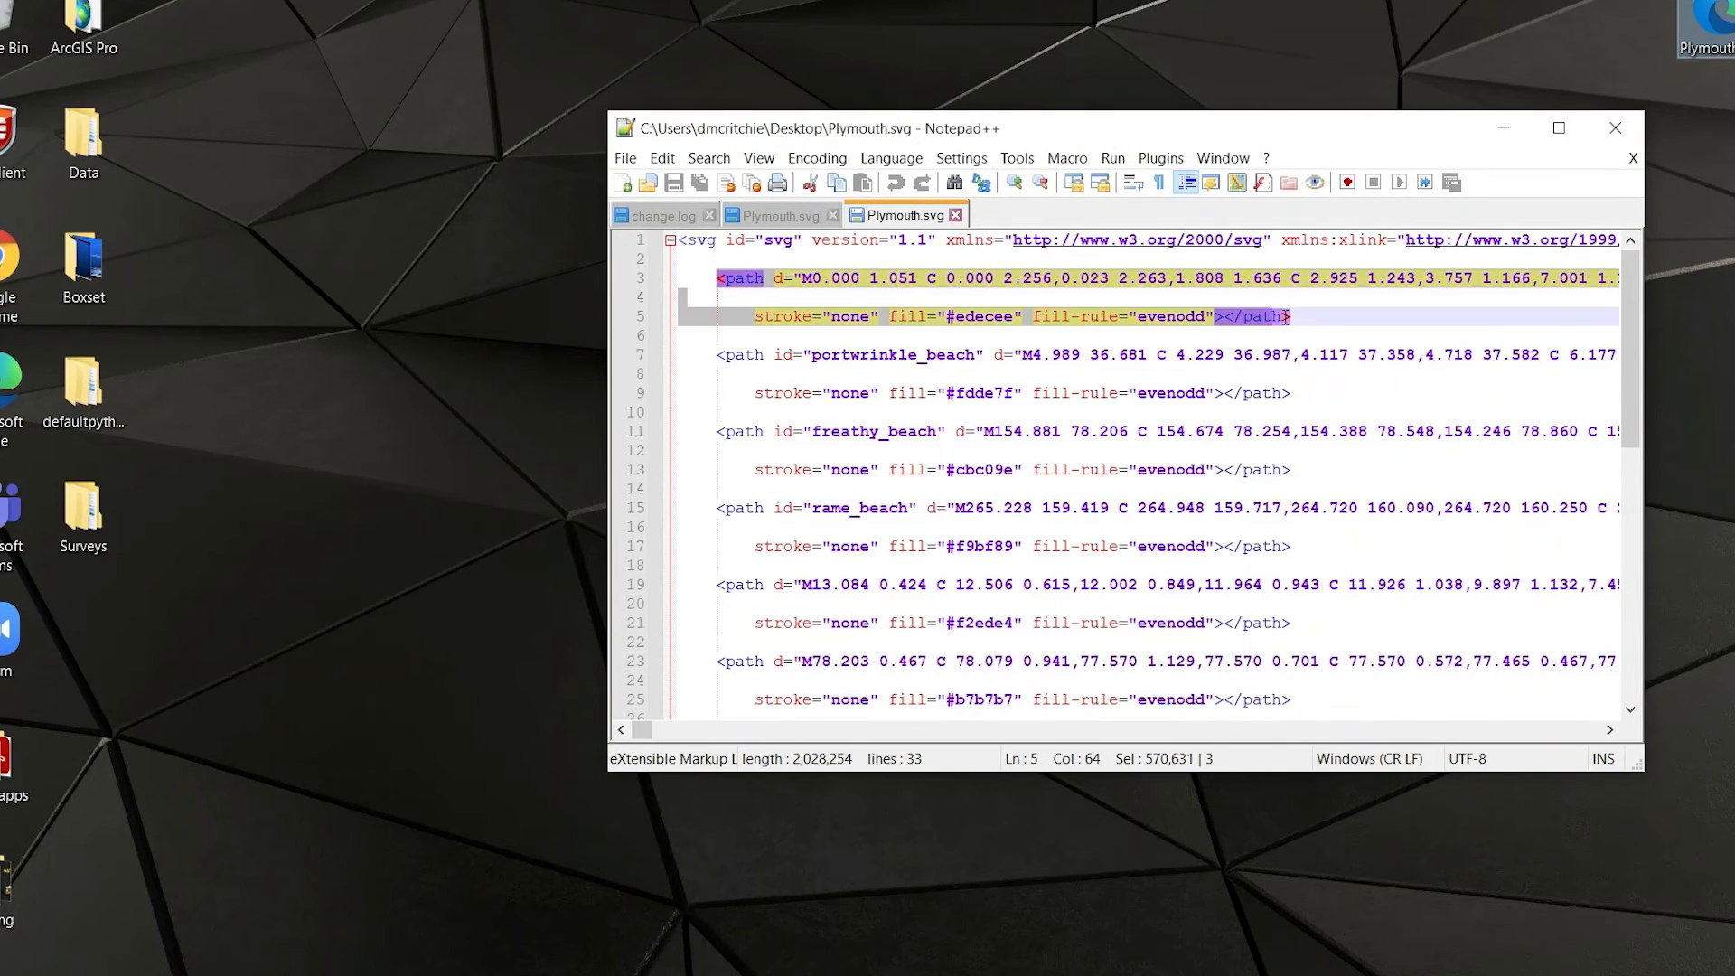
left_click(863, 373)
left_click_drag(718, 354, 982, 355)
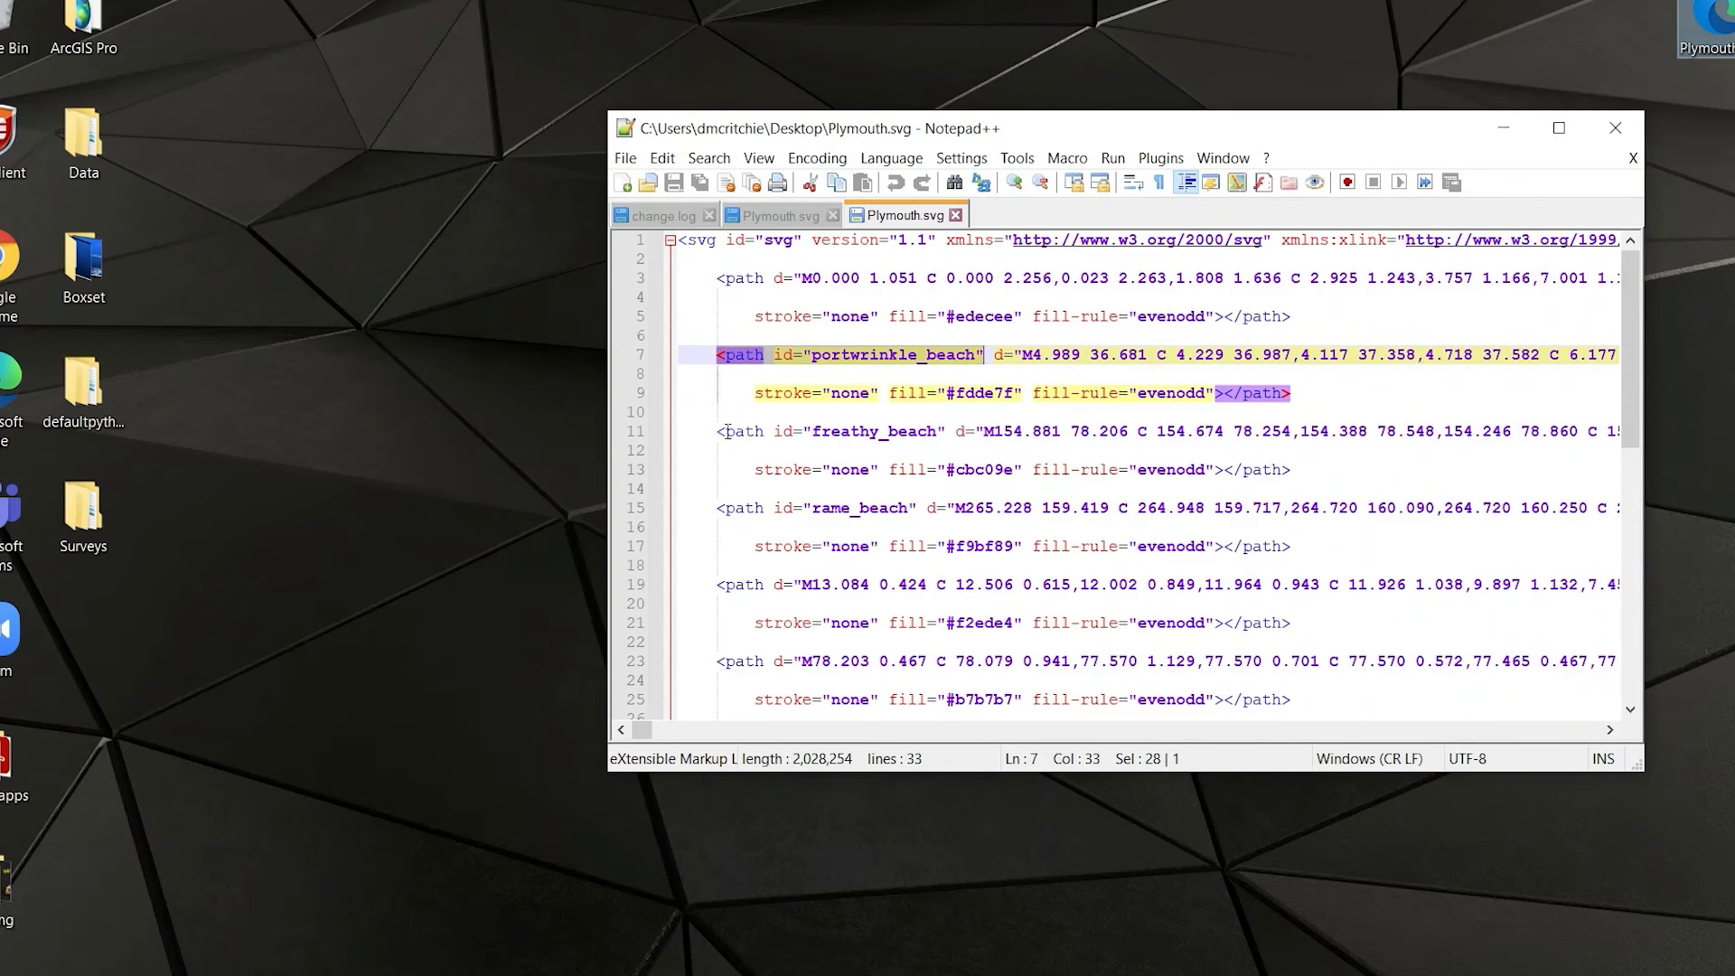
left_click_drag(728, 431, 960, 422)
left_click_drag(720, 513, 928, 511)
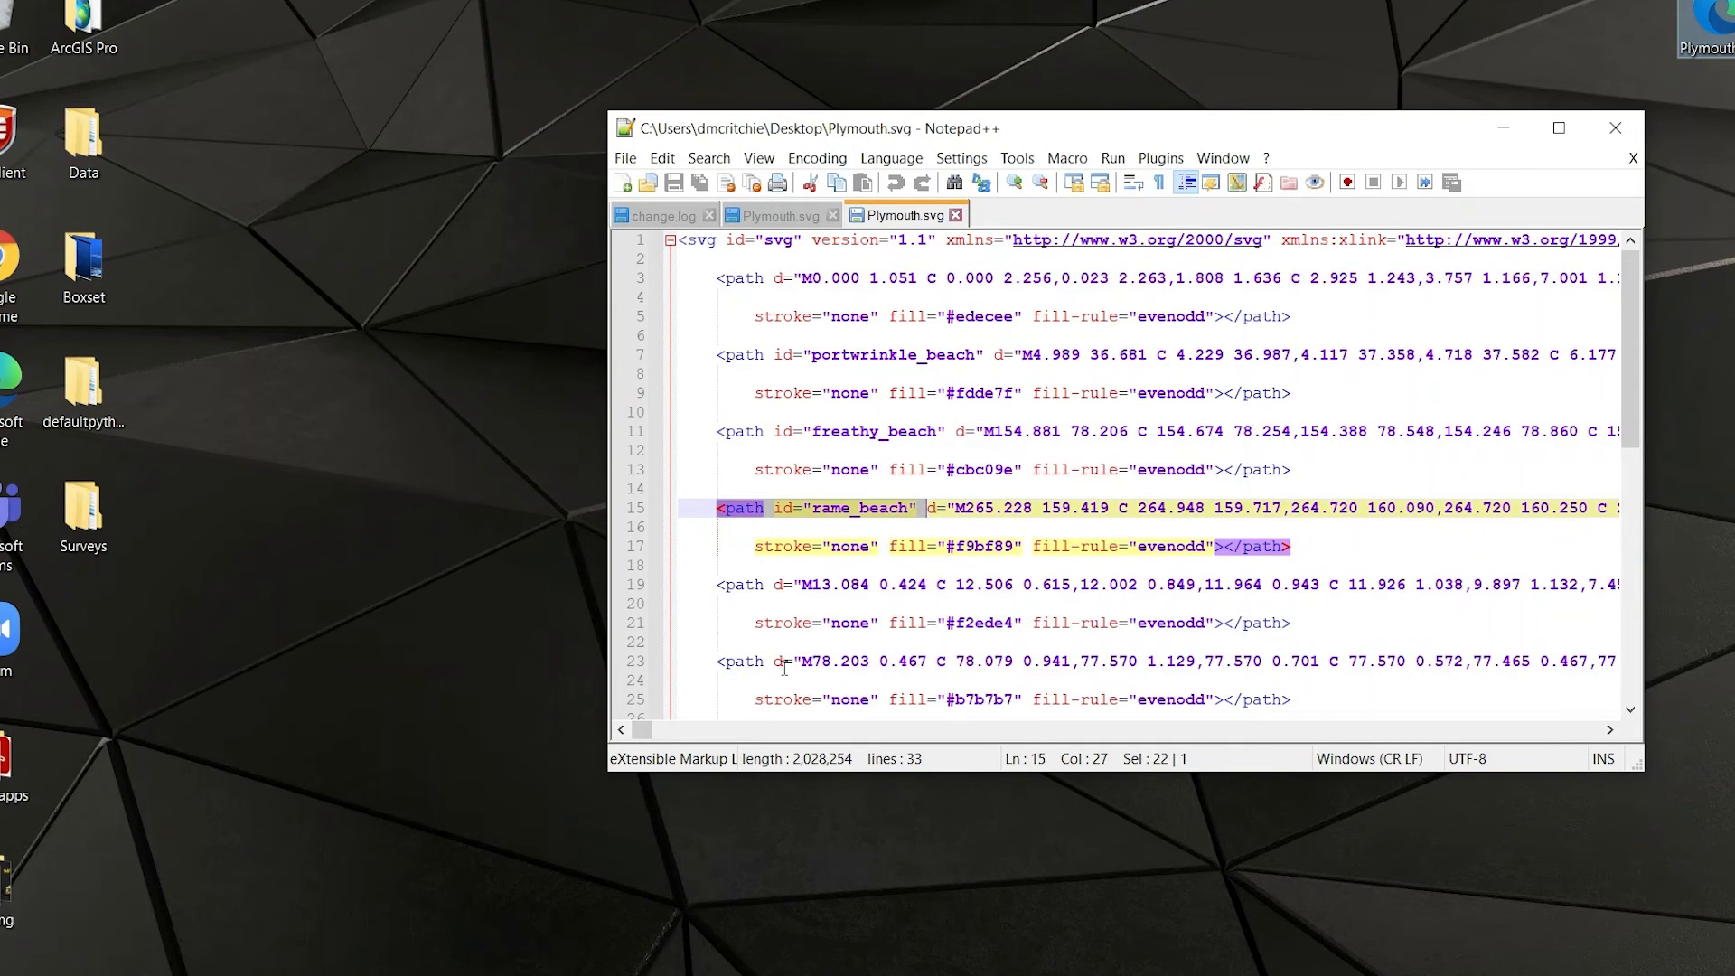
left_click(833, 585)
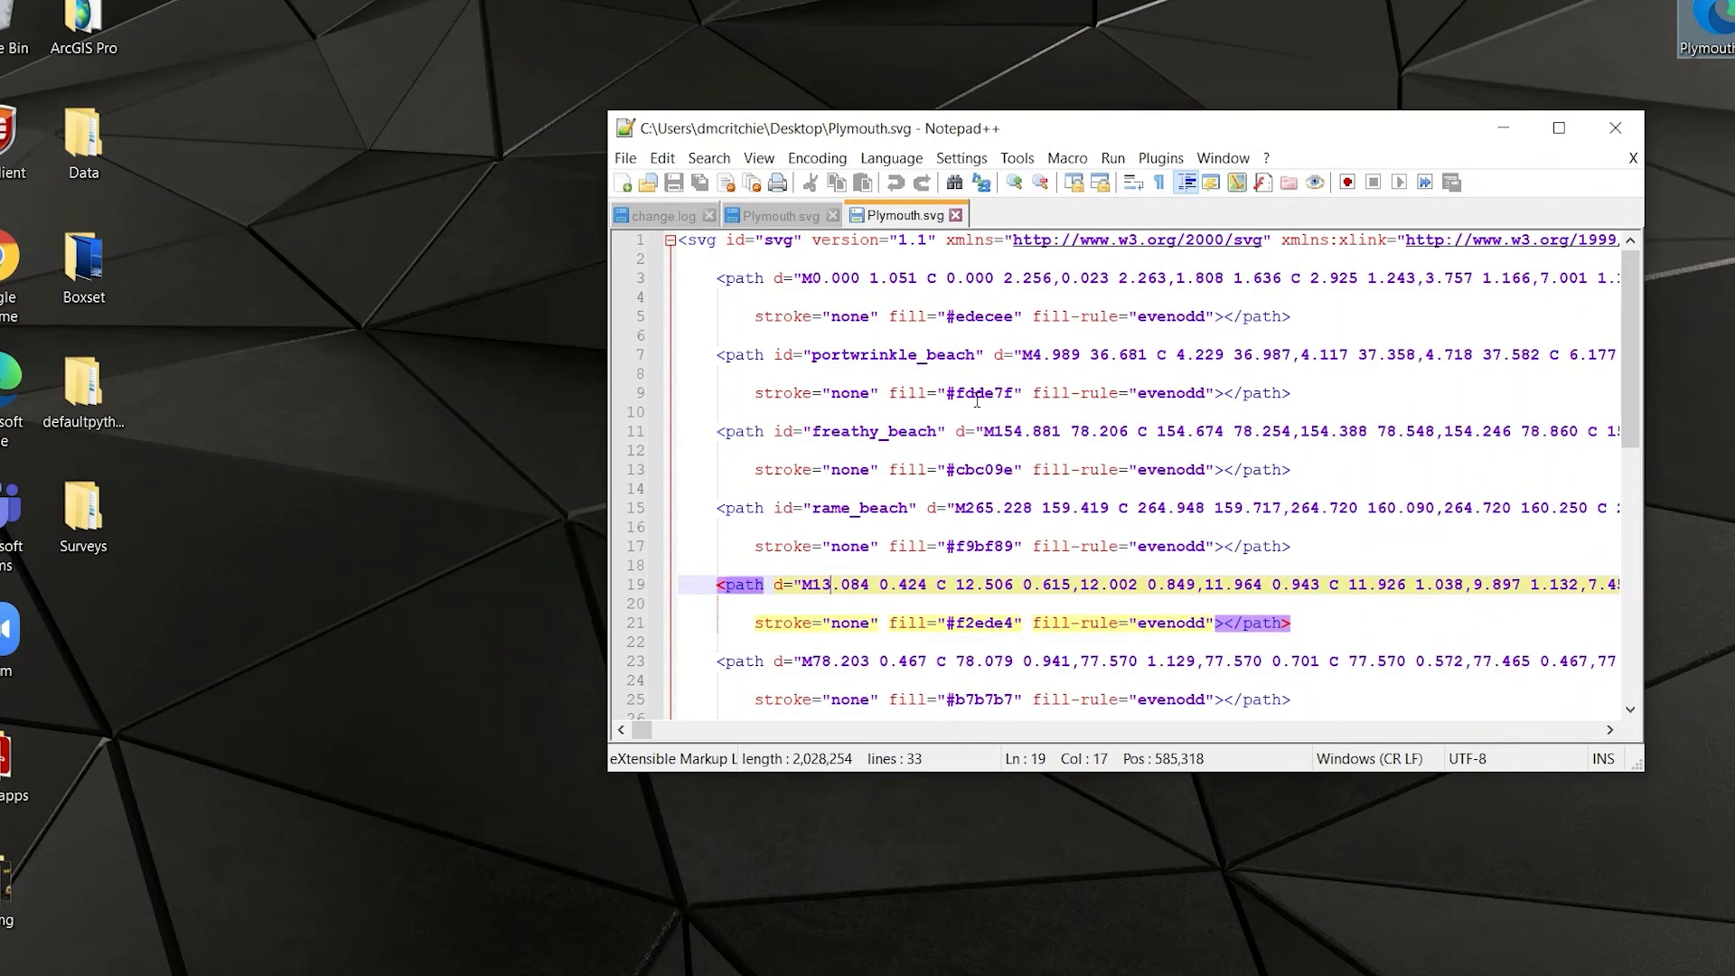
left_click(1615, 128)
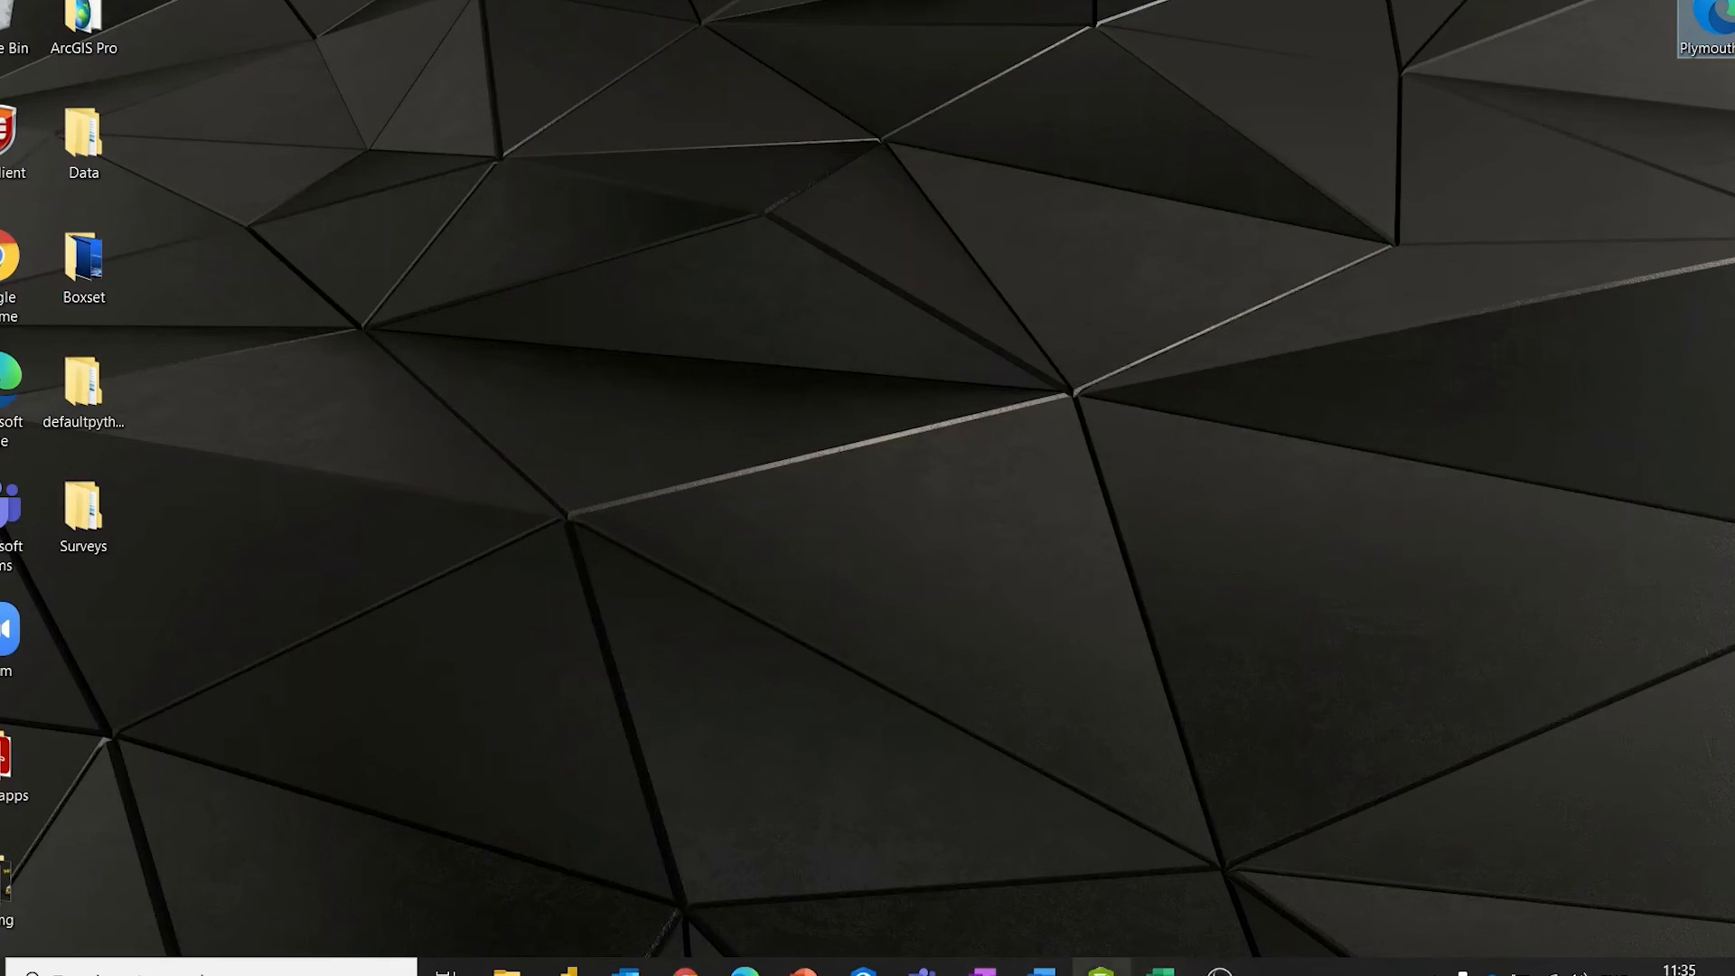
left_click(1102, 967)
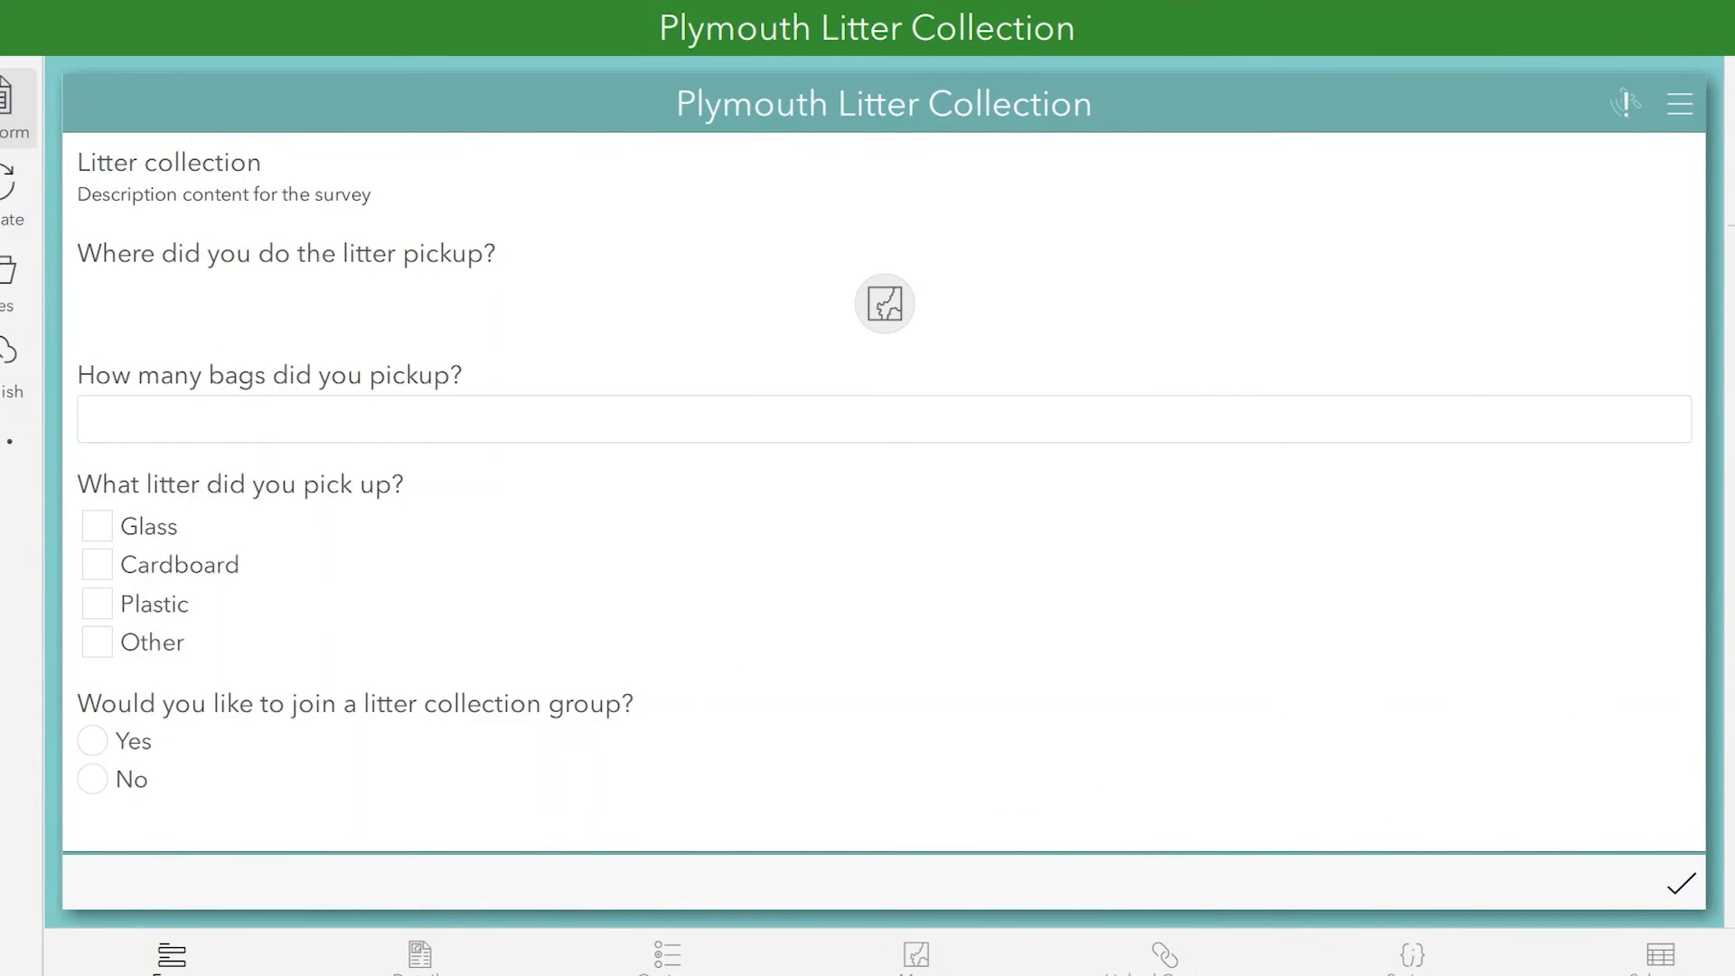
Open the survey's XLSForm in Excel and set the type of where_did_you_do_the_litter_pic to select_one [list_name].
left_click(7, 109)
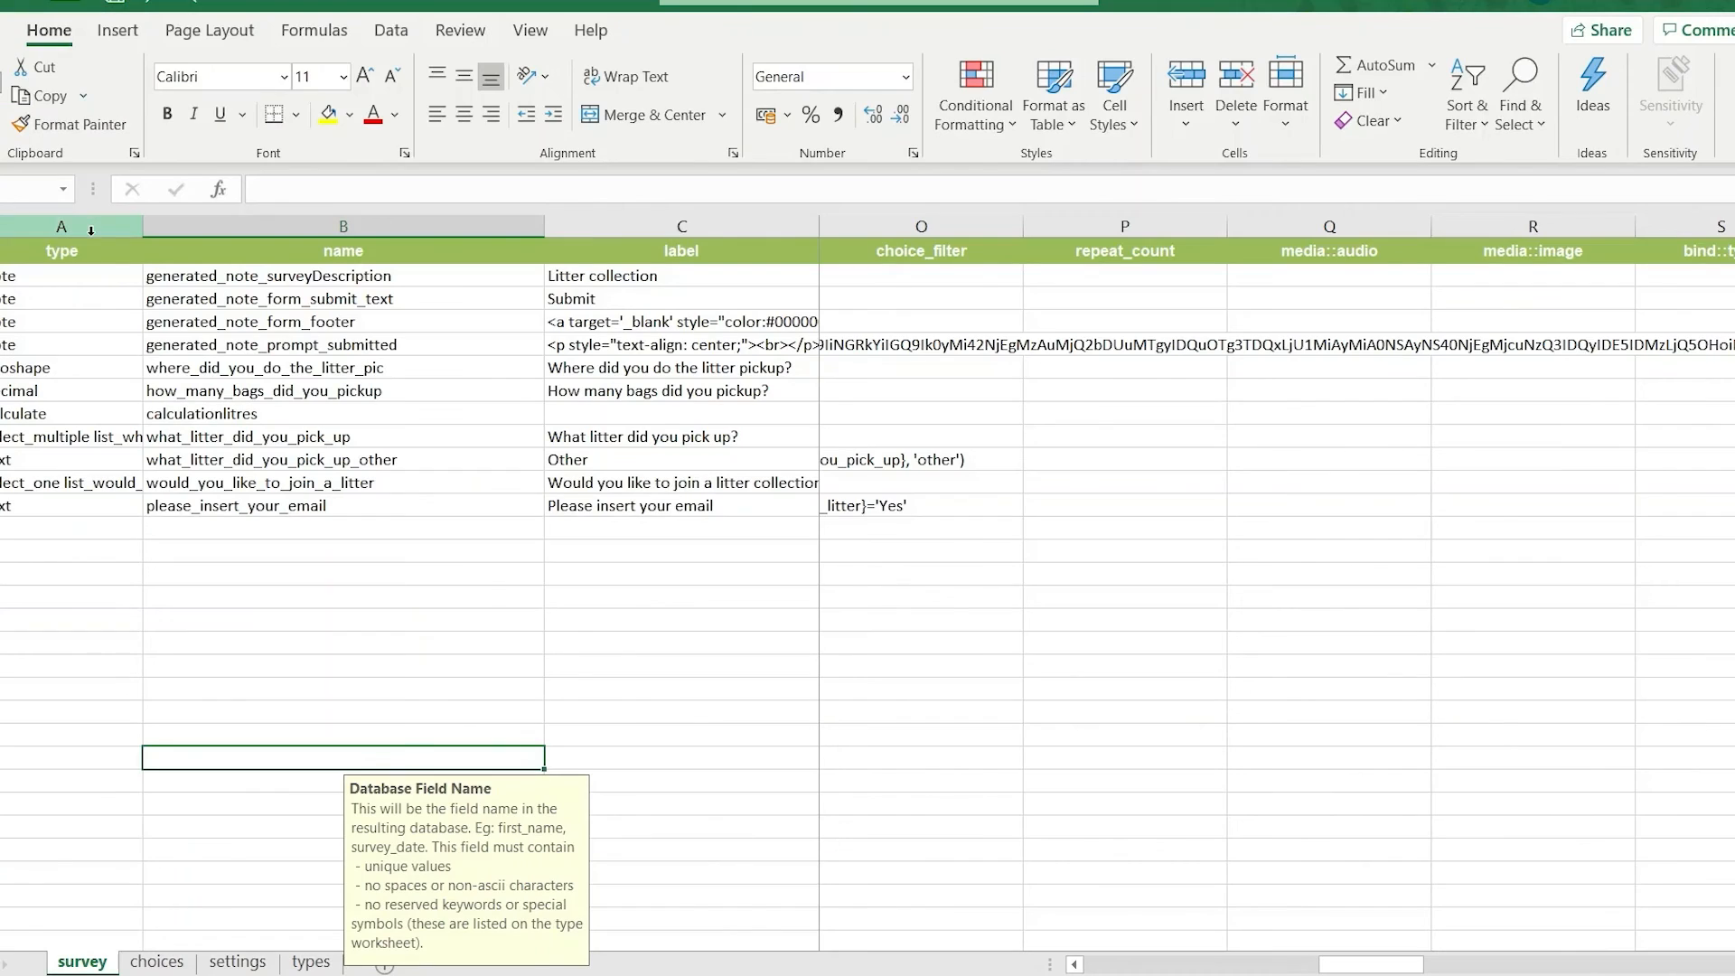
left_click(102, 373)
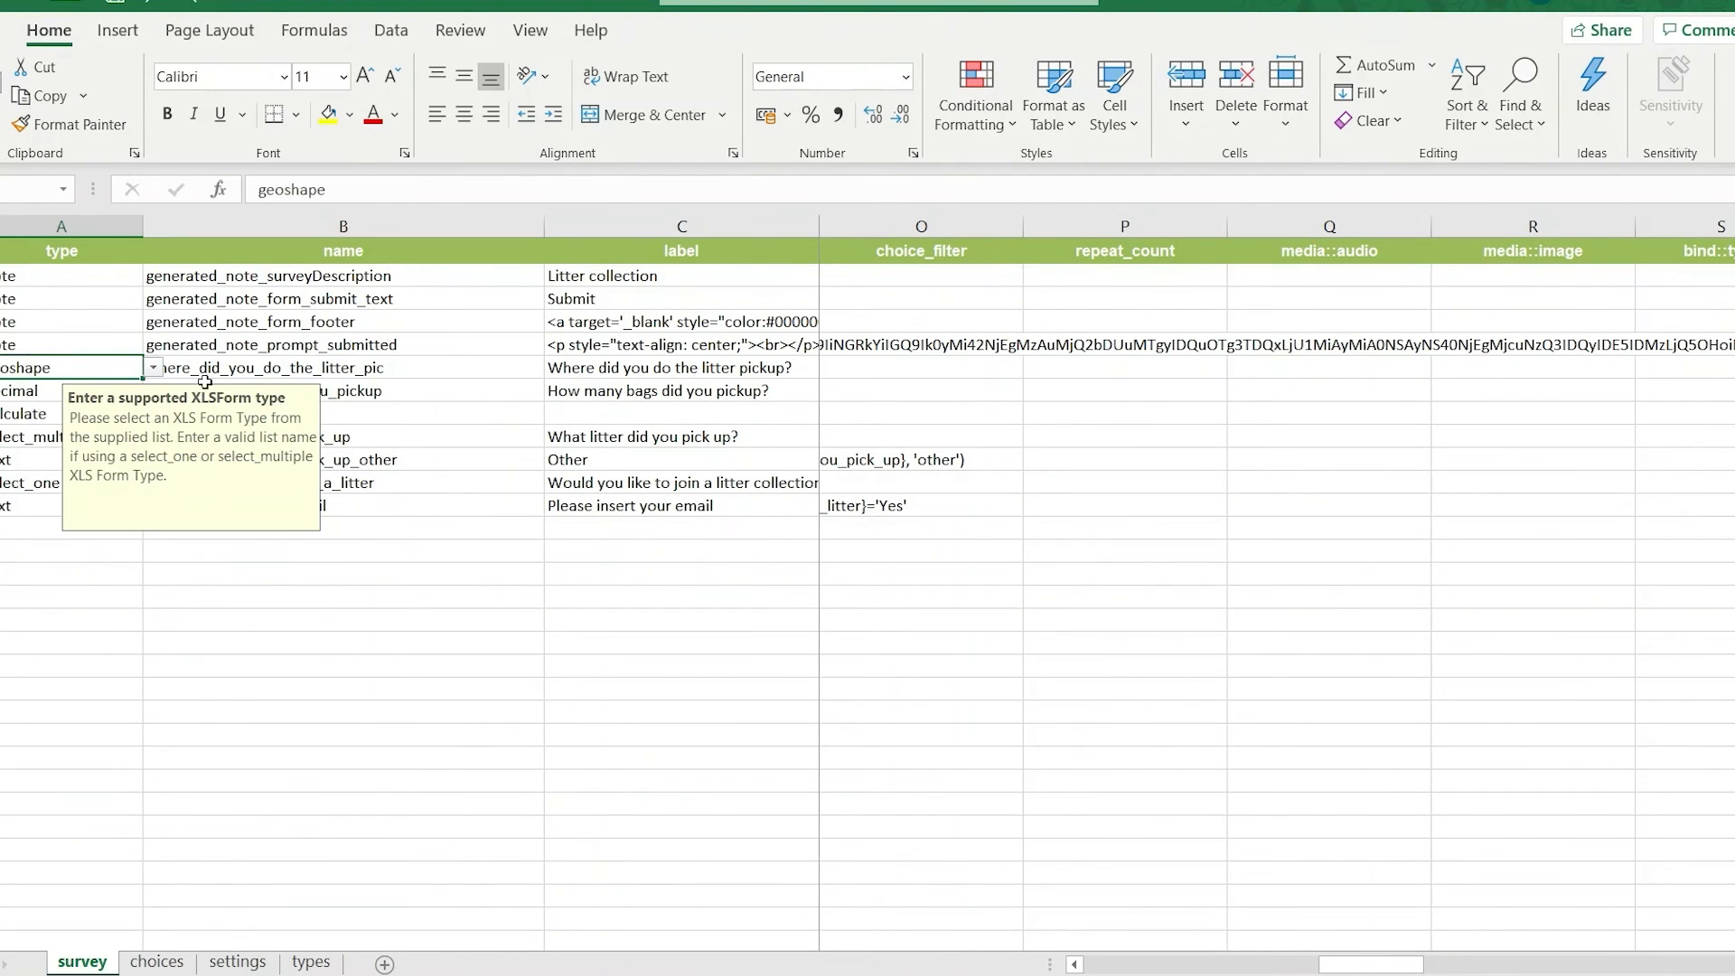
left_click(154, 369)
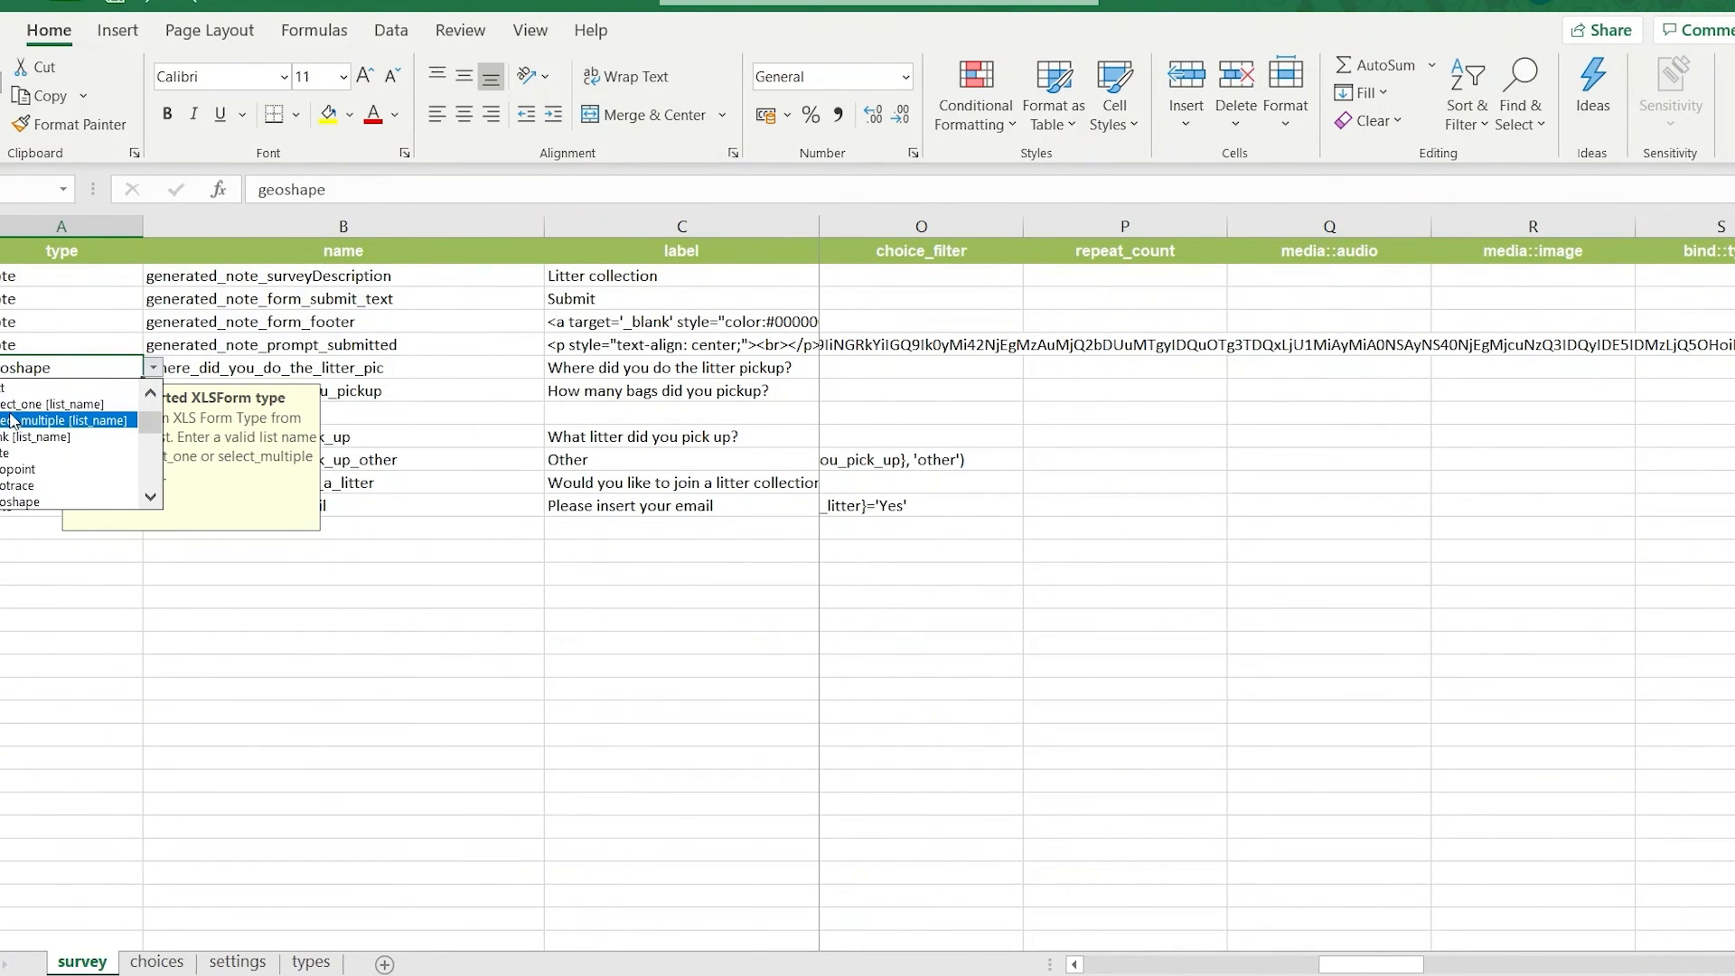
left_click(9, 409)
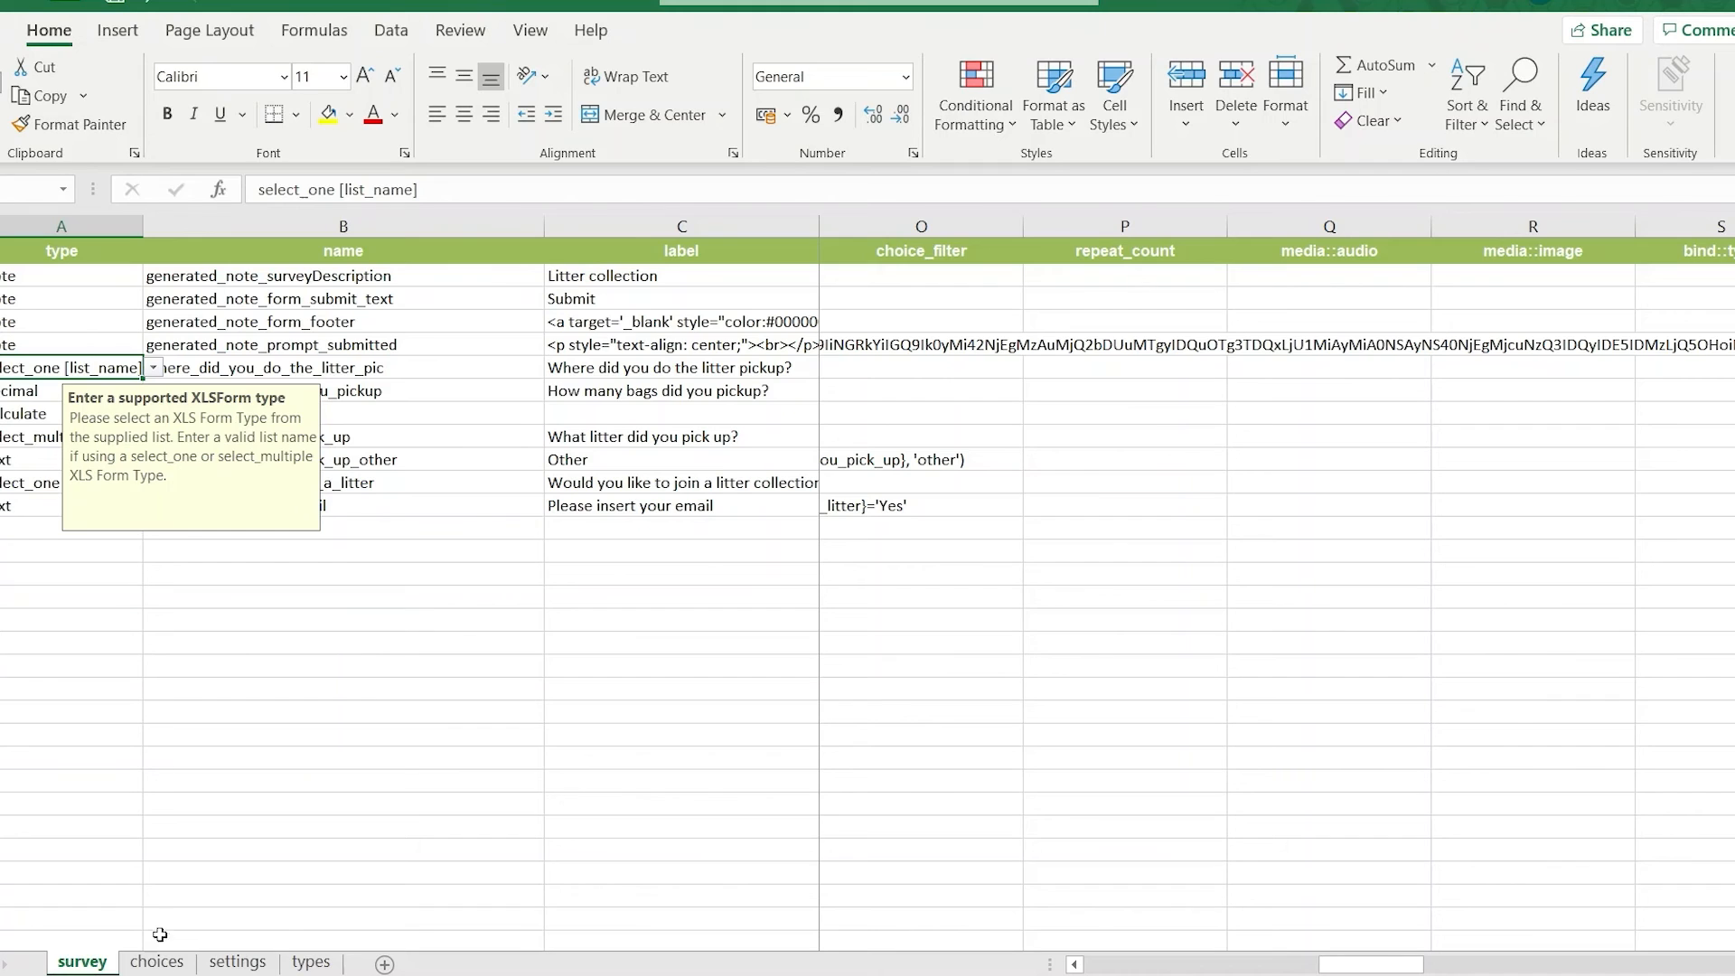
Add three rows with the list_name SVG below the existing entries on the choices sheet.
left_click(159, 961)
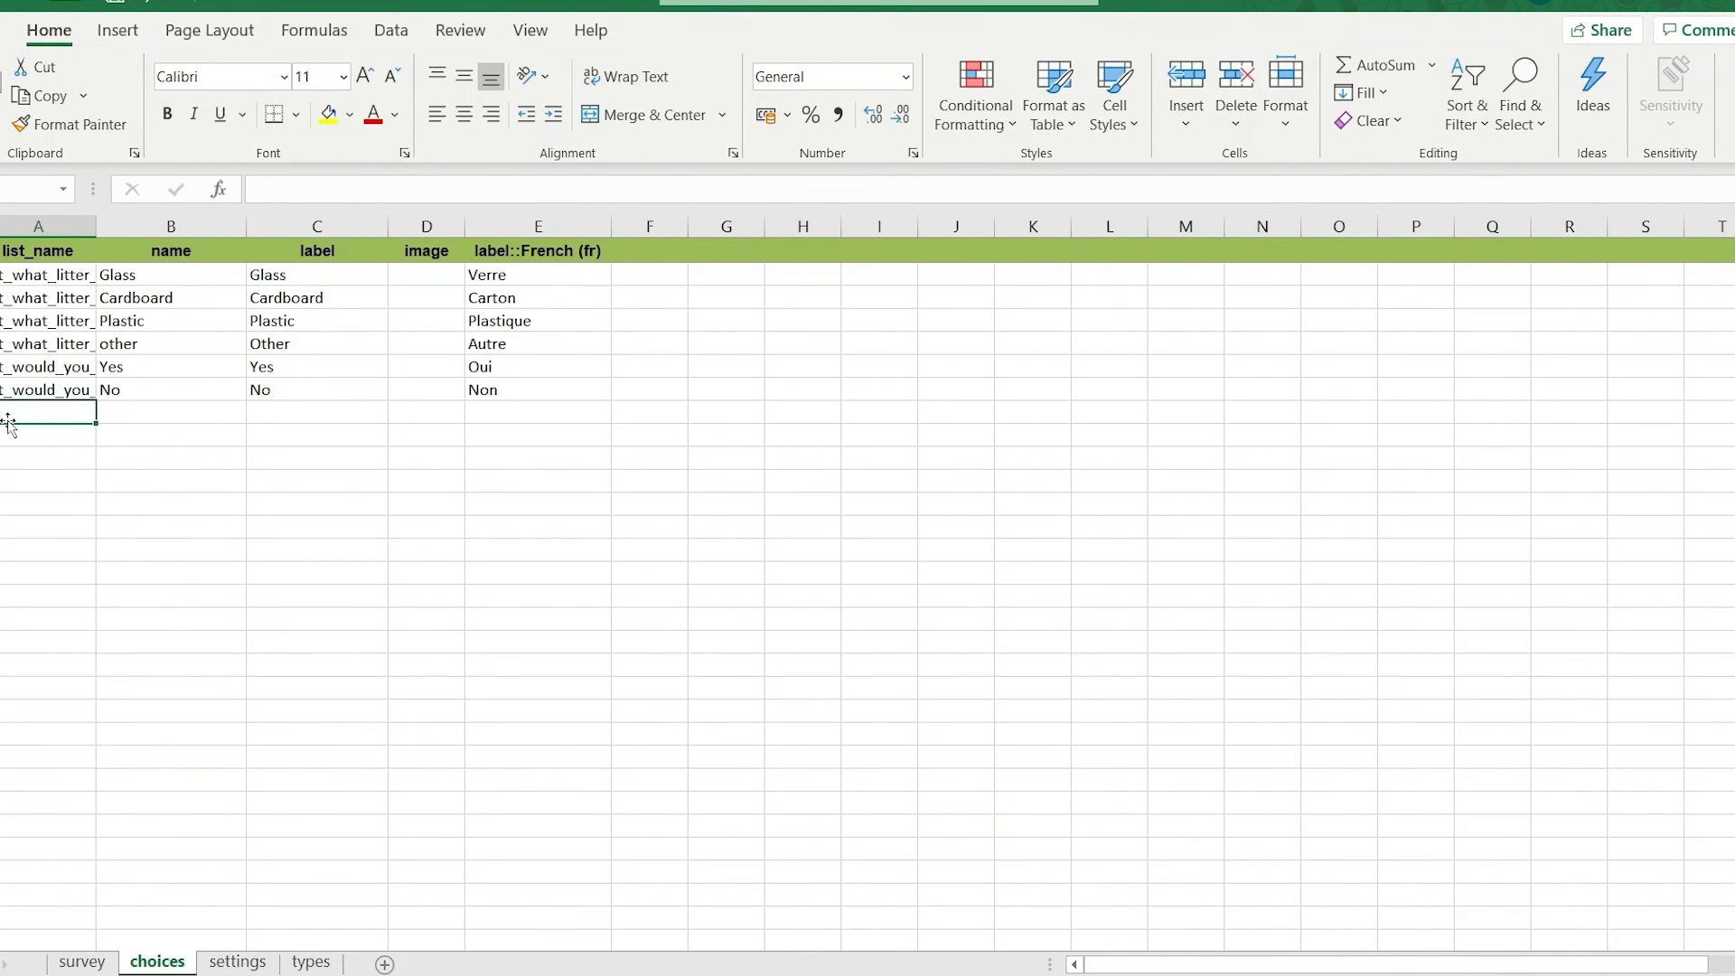
double_click(50, 418)
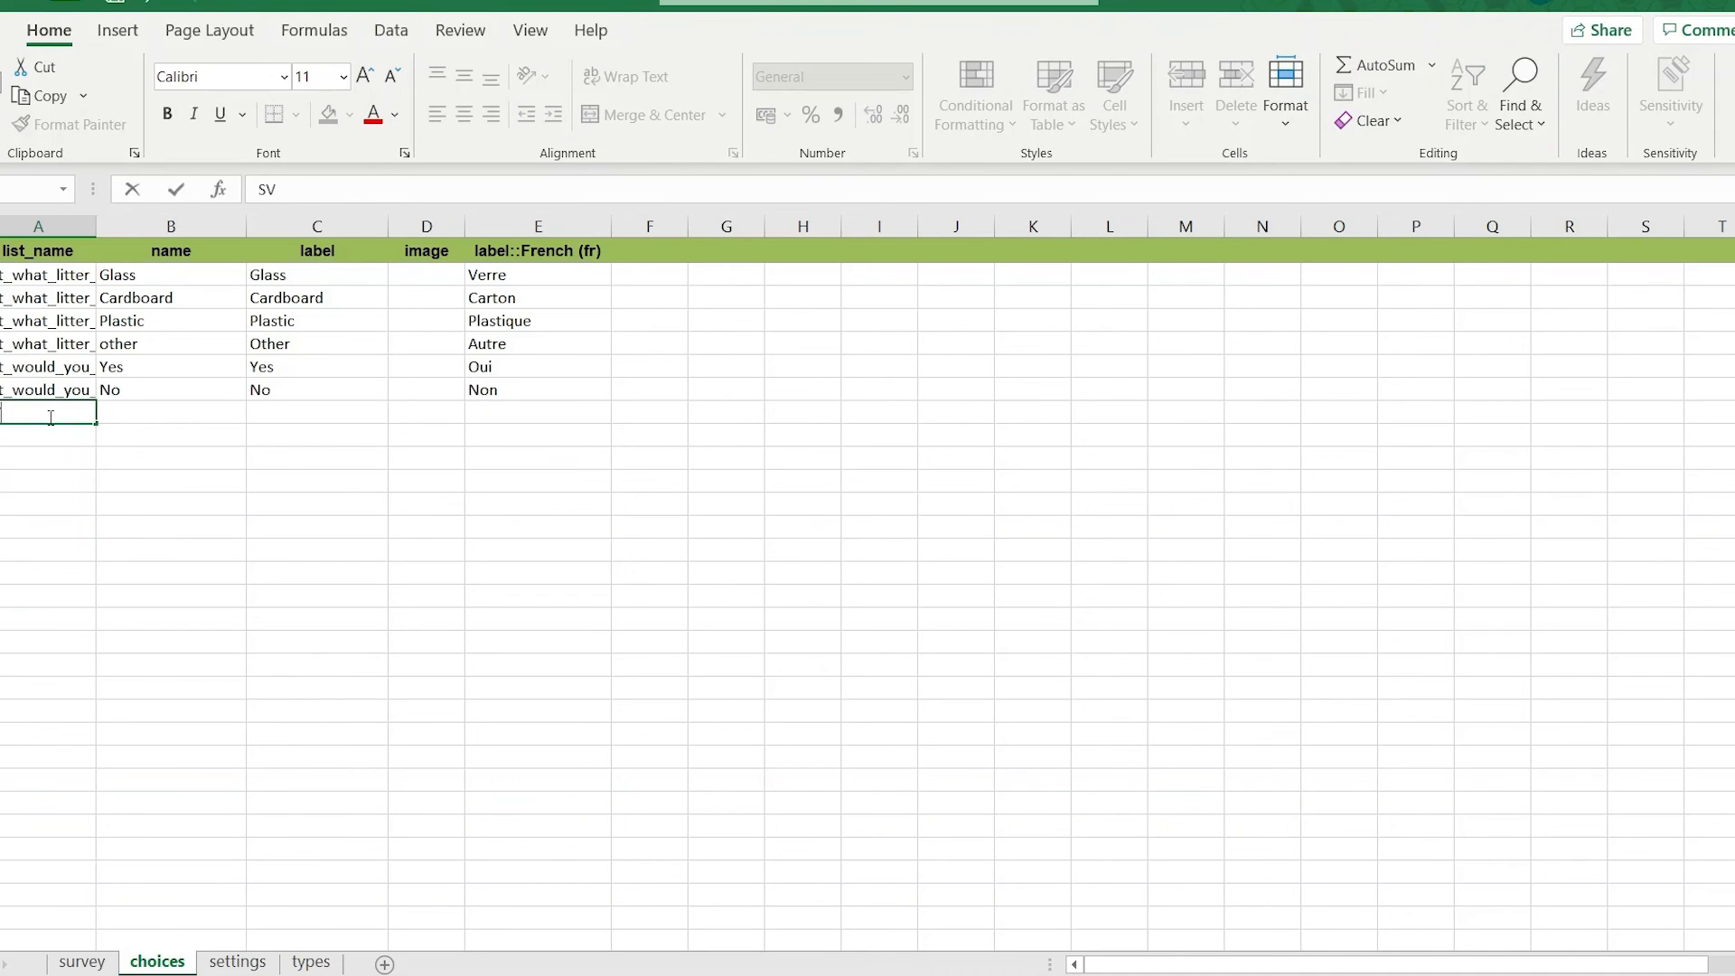
type("SVG")
key("Return")
type("SVG")
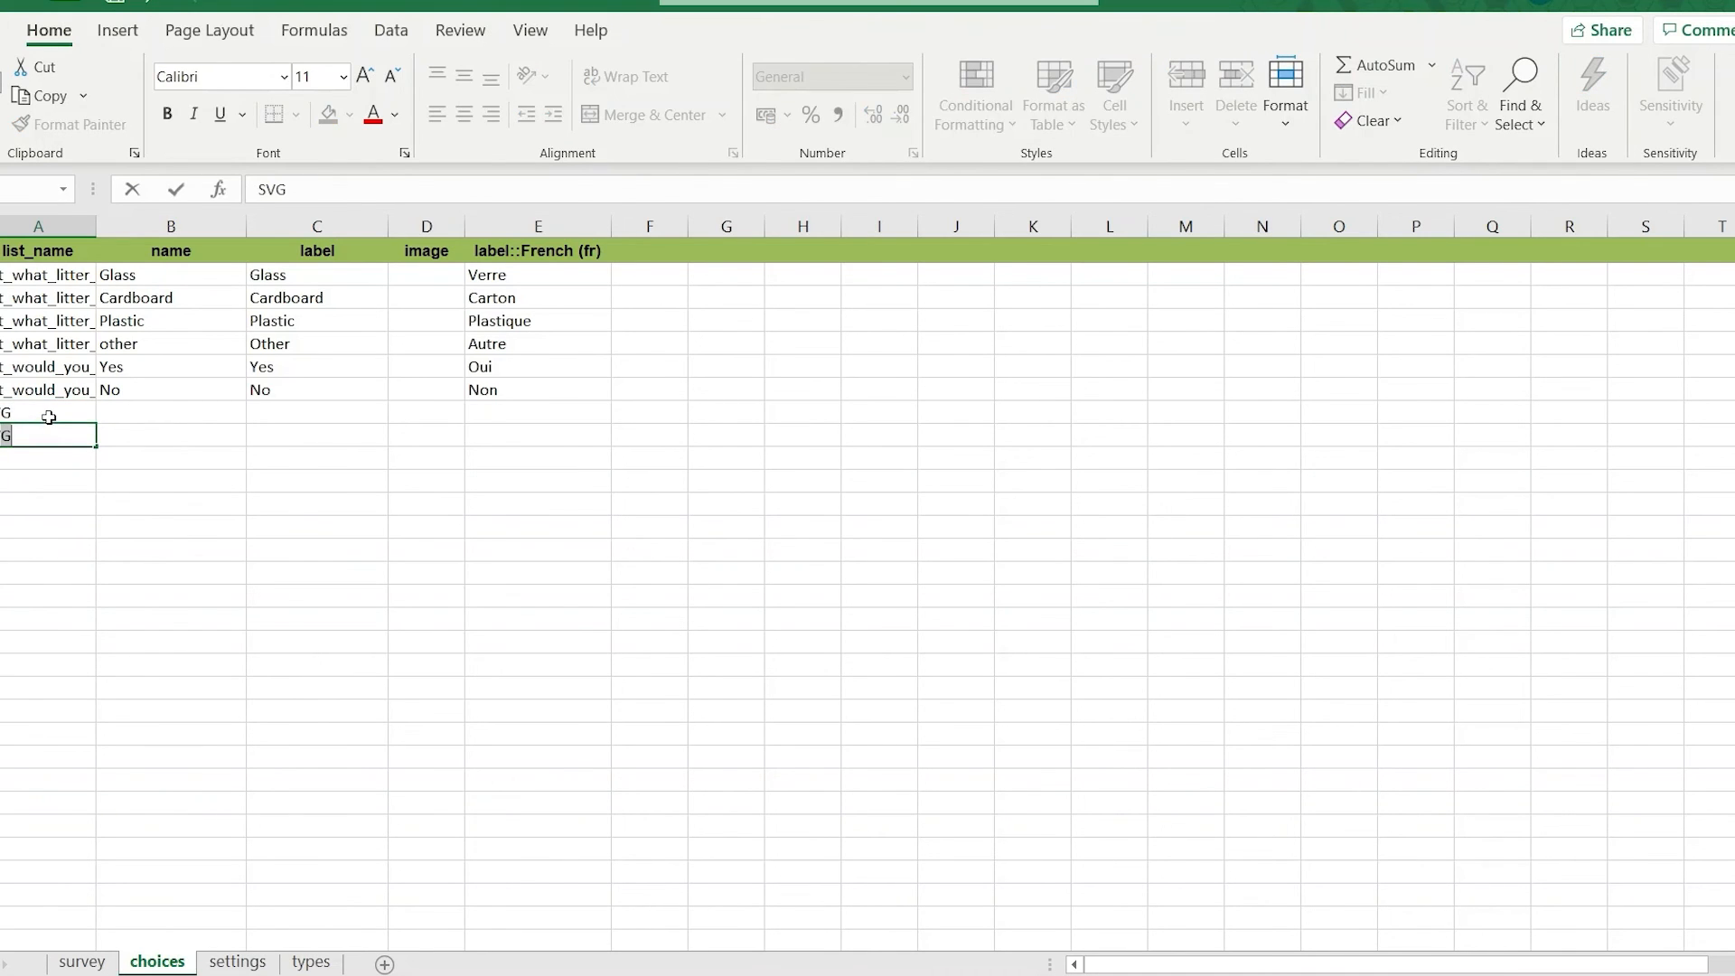
key("Return")
type("SVG")
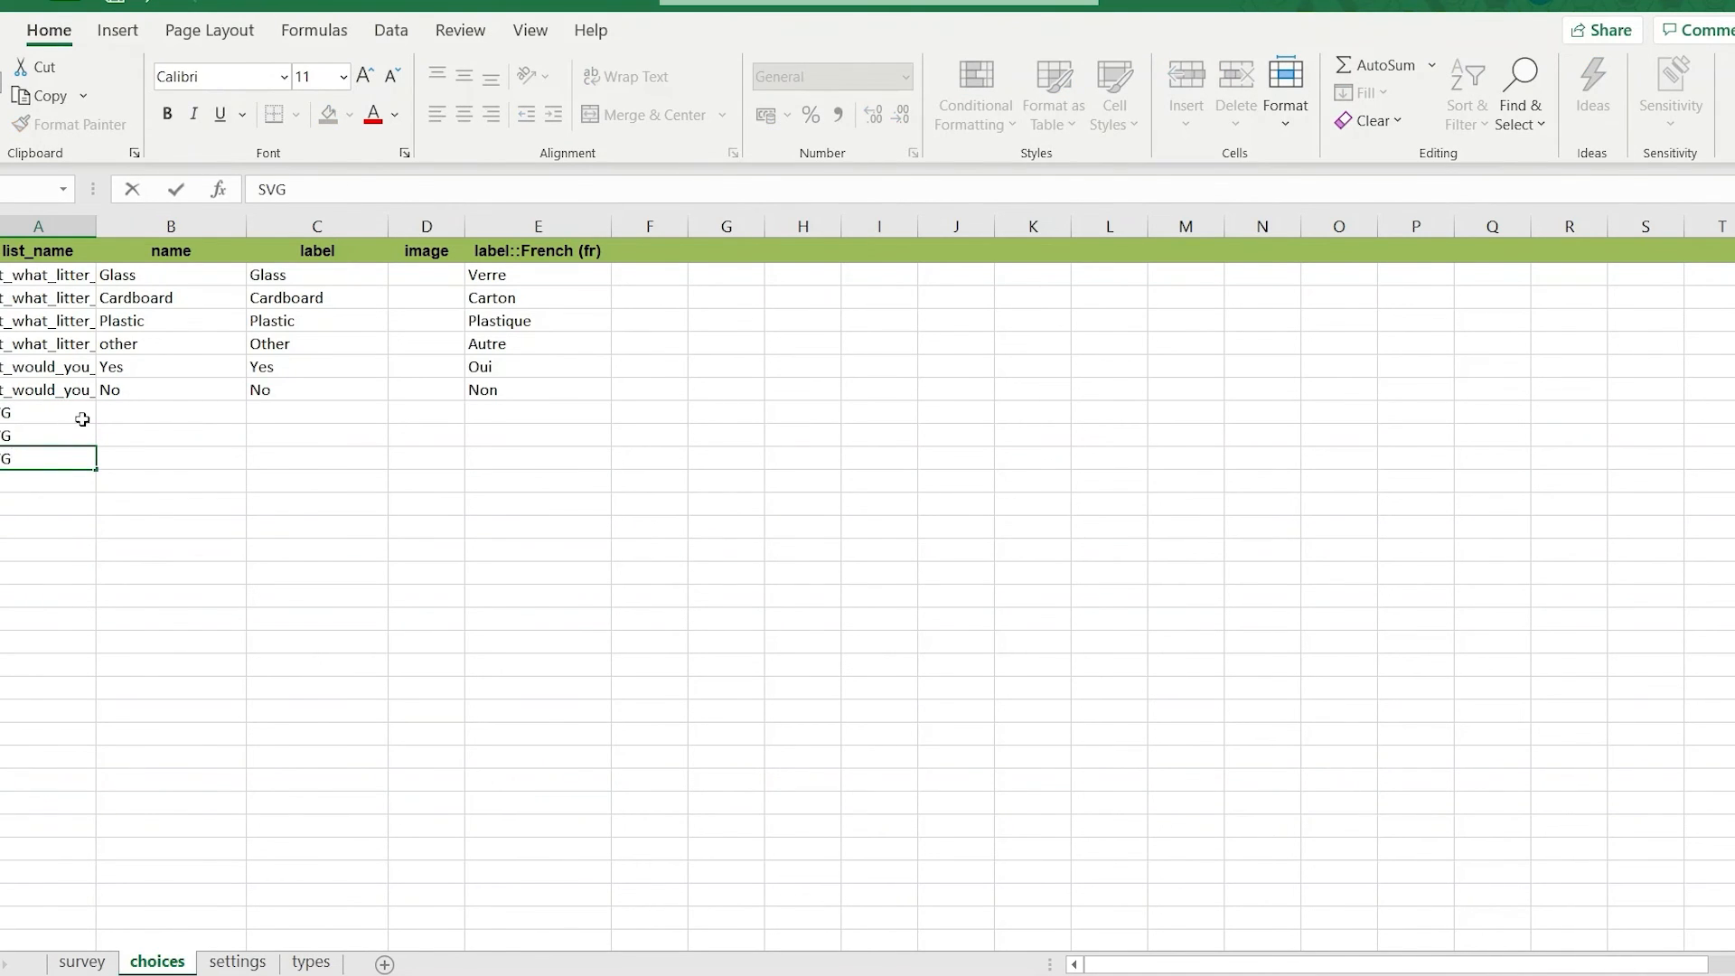
Copy portwrinkle_beach, freathy_beach and rame_beach from the Book3 workbook into the name column of the SVG choice rows.
mouse_move(984, 973)
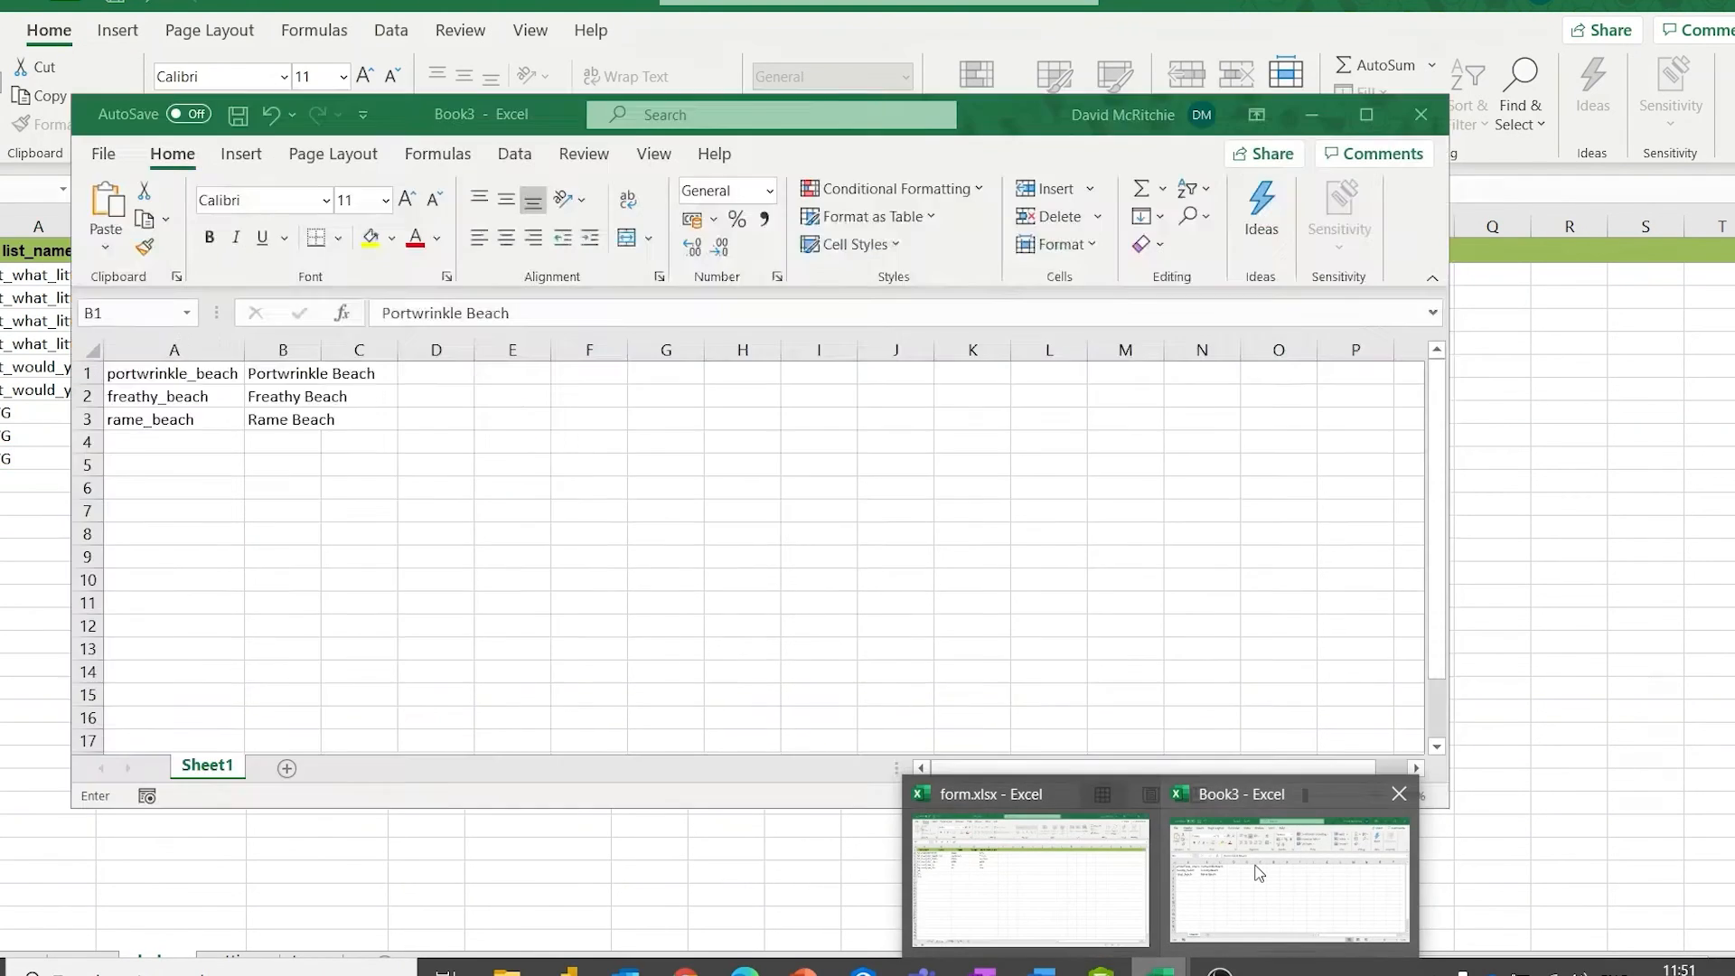
left_click(1283, 868)
left_click_drag(172, 373, 172, 420)
right_click(172, 420)
left_click(262, 330)
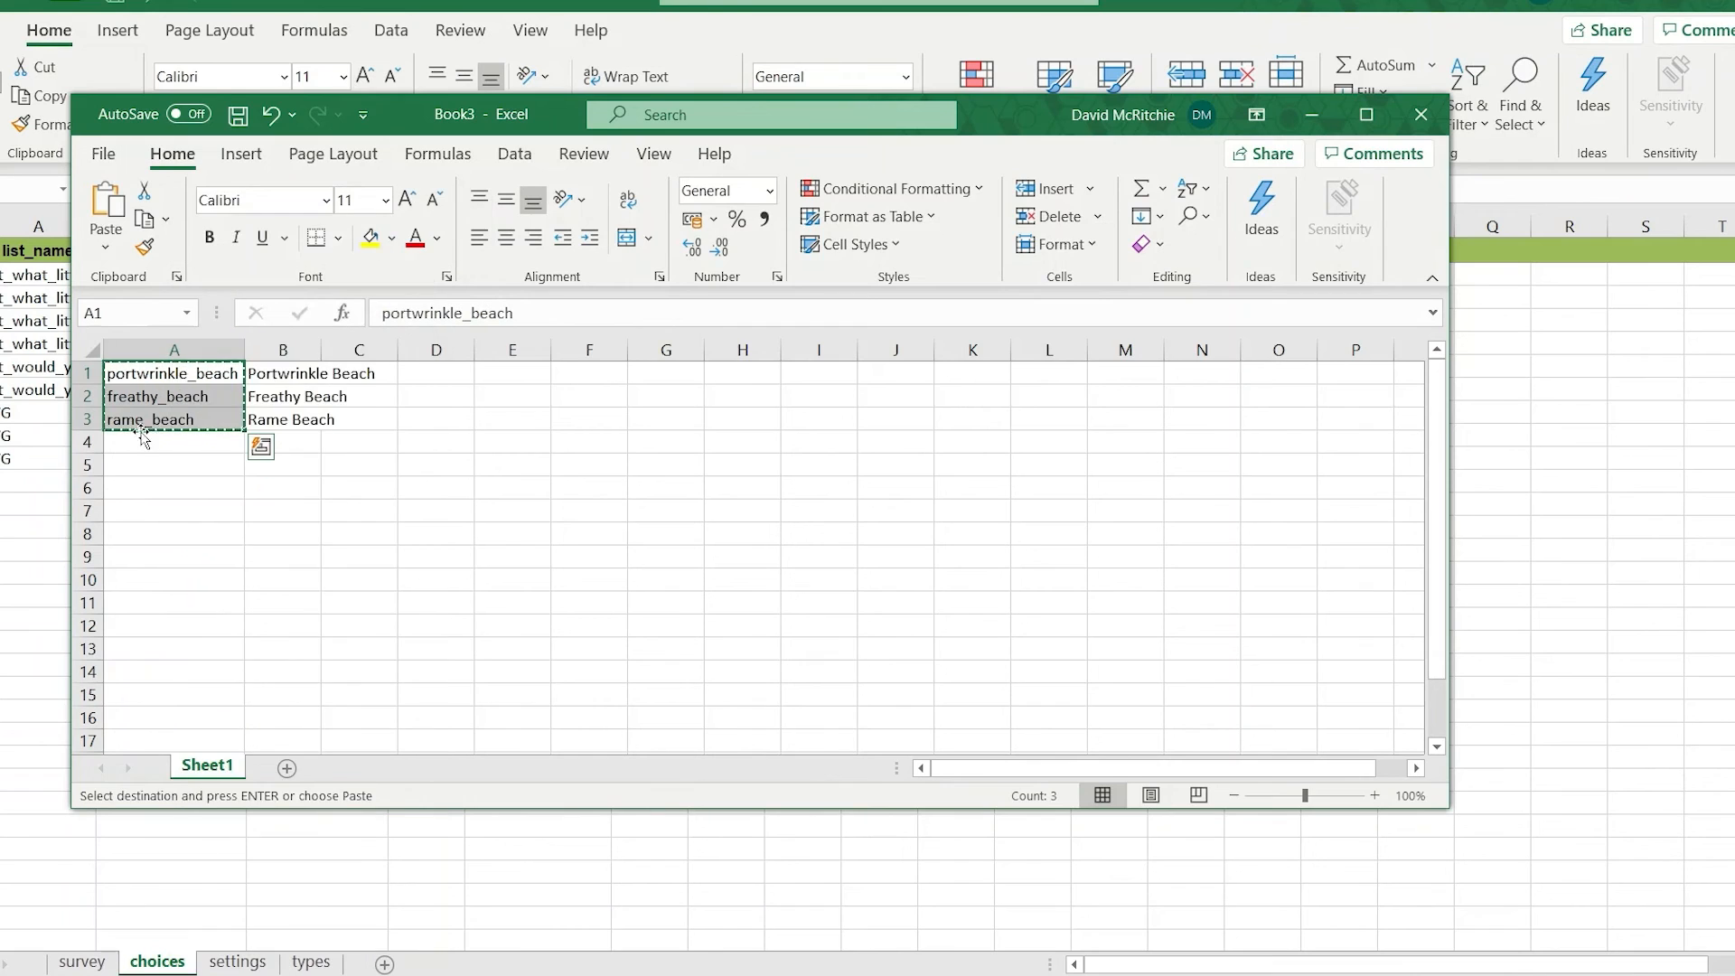
key("alt+Tab")
left_click(152, 411)
key("ctrl+v")
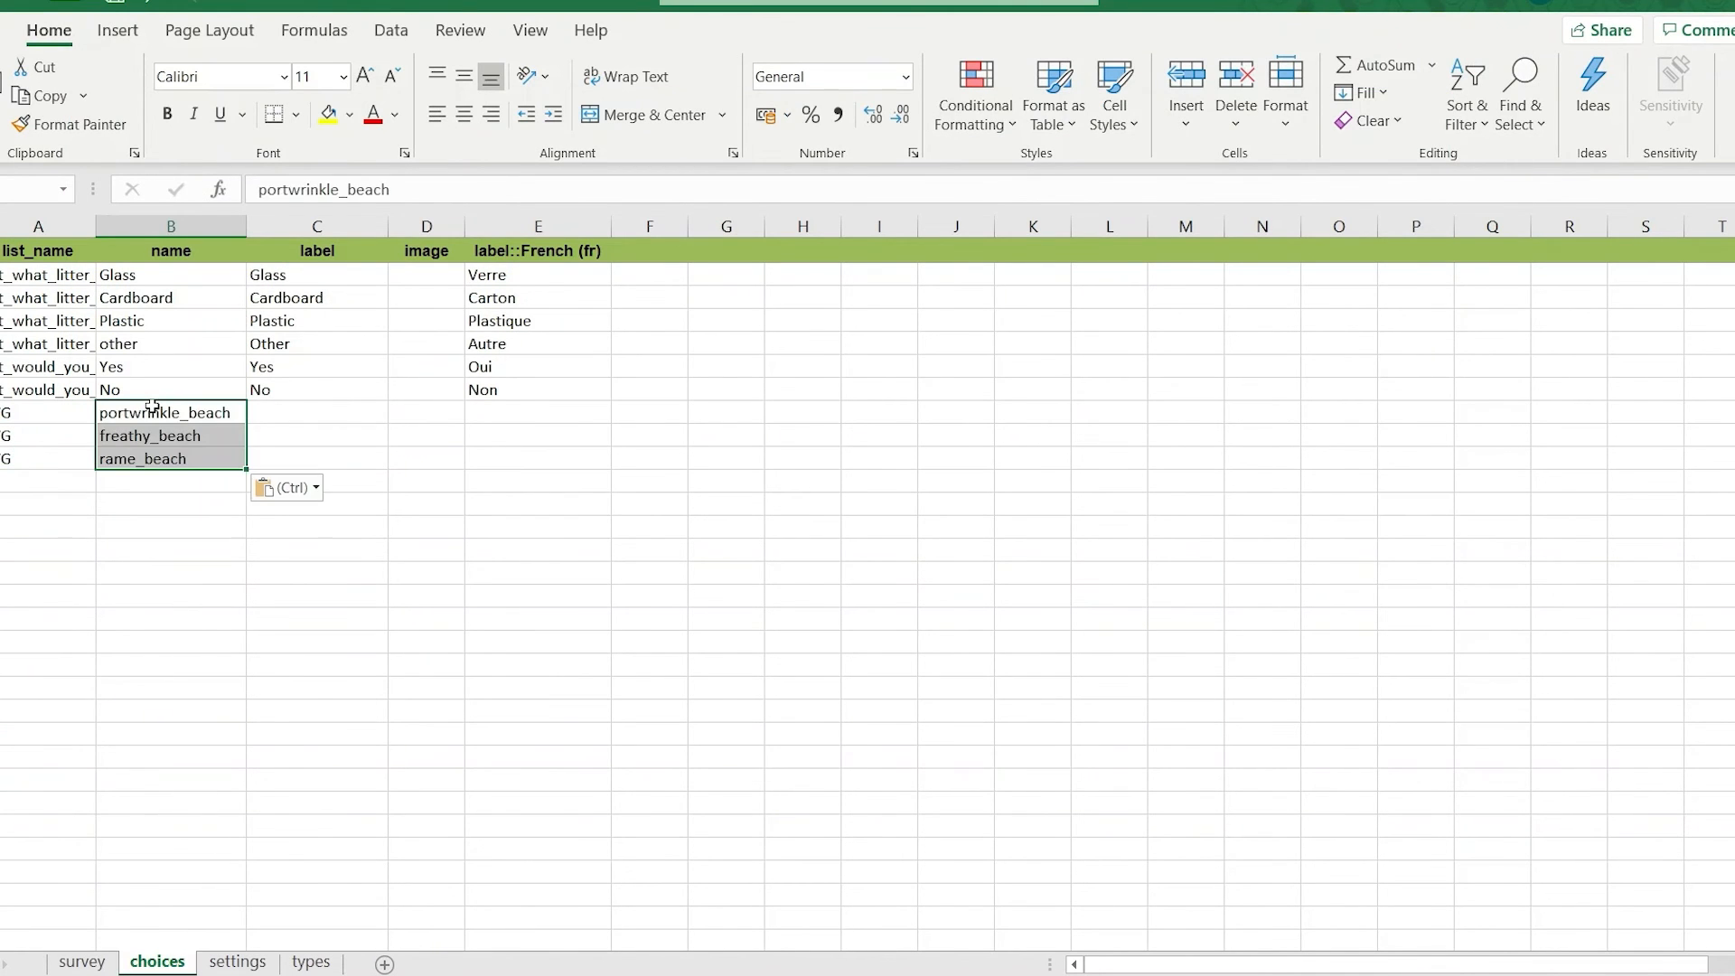
Copy the labels Portwrinkle Beach, Freathy Beach and Rame Beach from Book3 into the label column of the SVG choice rows.
key("alt+Tab")
left_click_drag(289, 375, 290, 421)
right_click(291, 425)
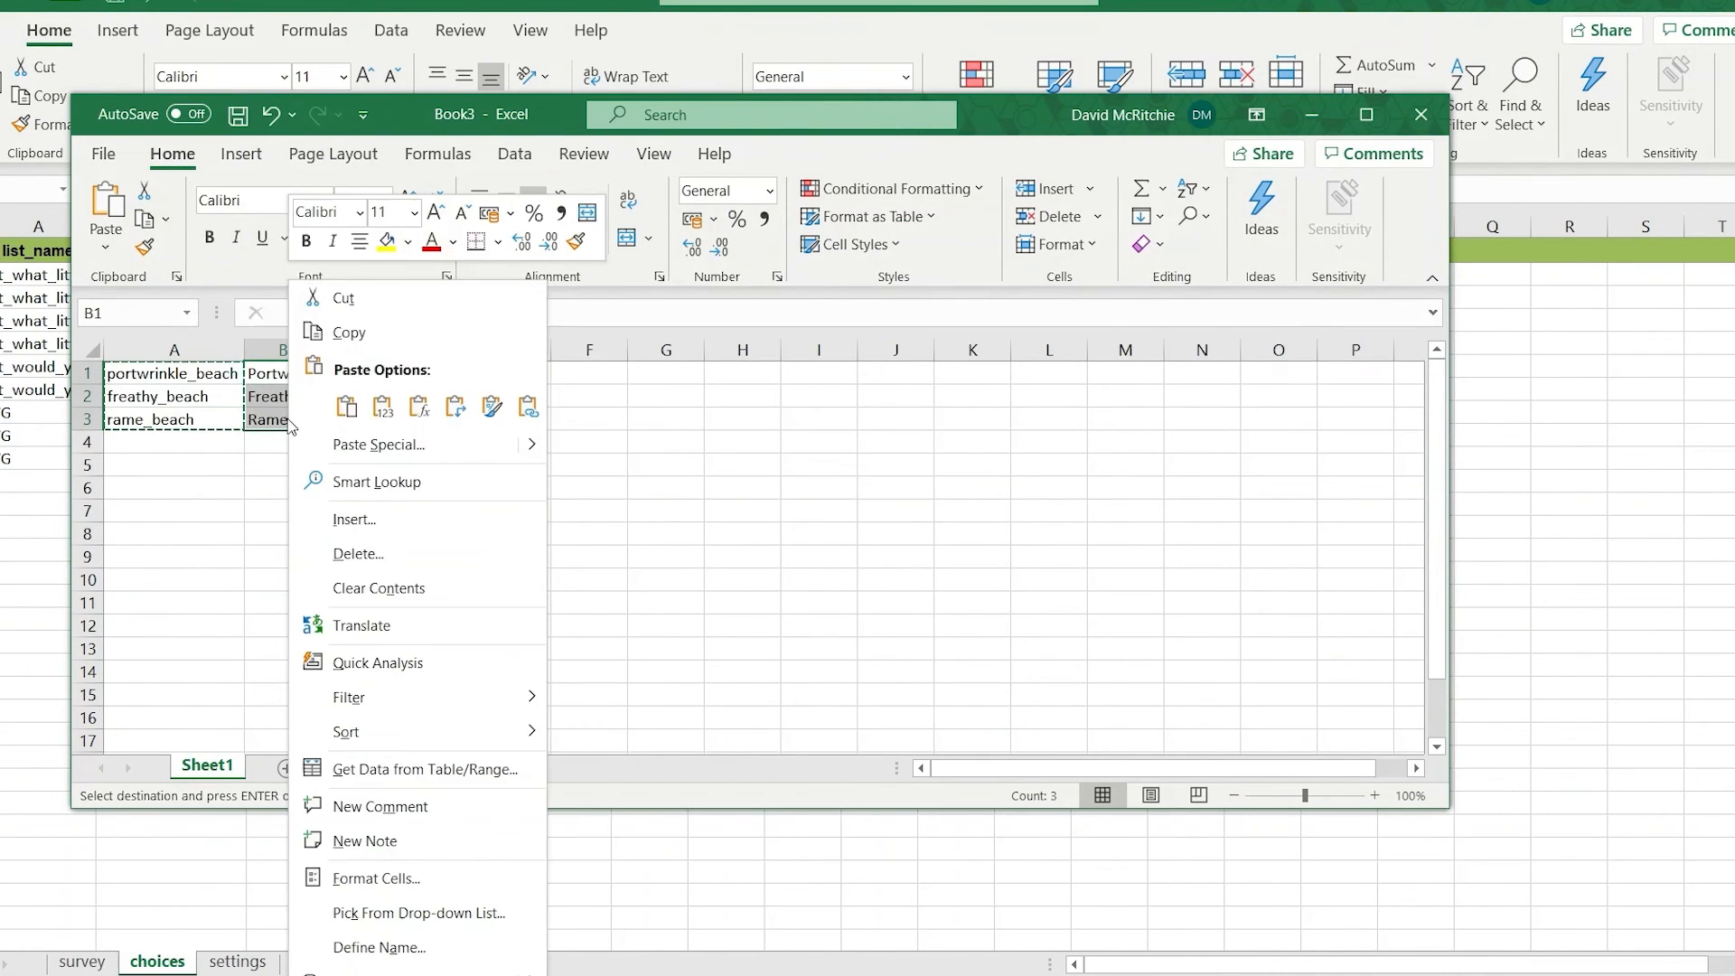
left_click(348, 332)
key("alt+Tab")
left_click(310, 416)
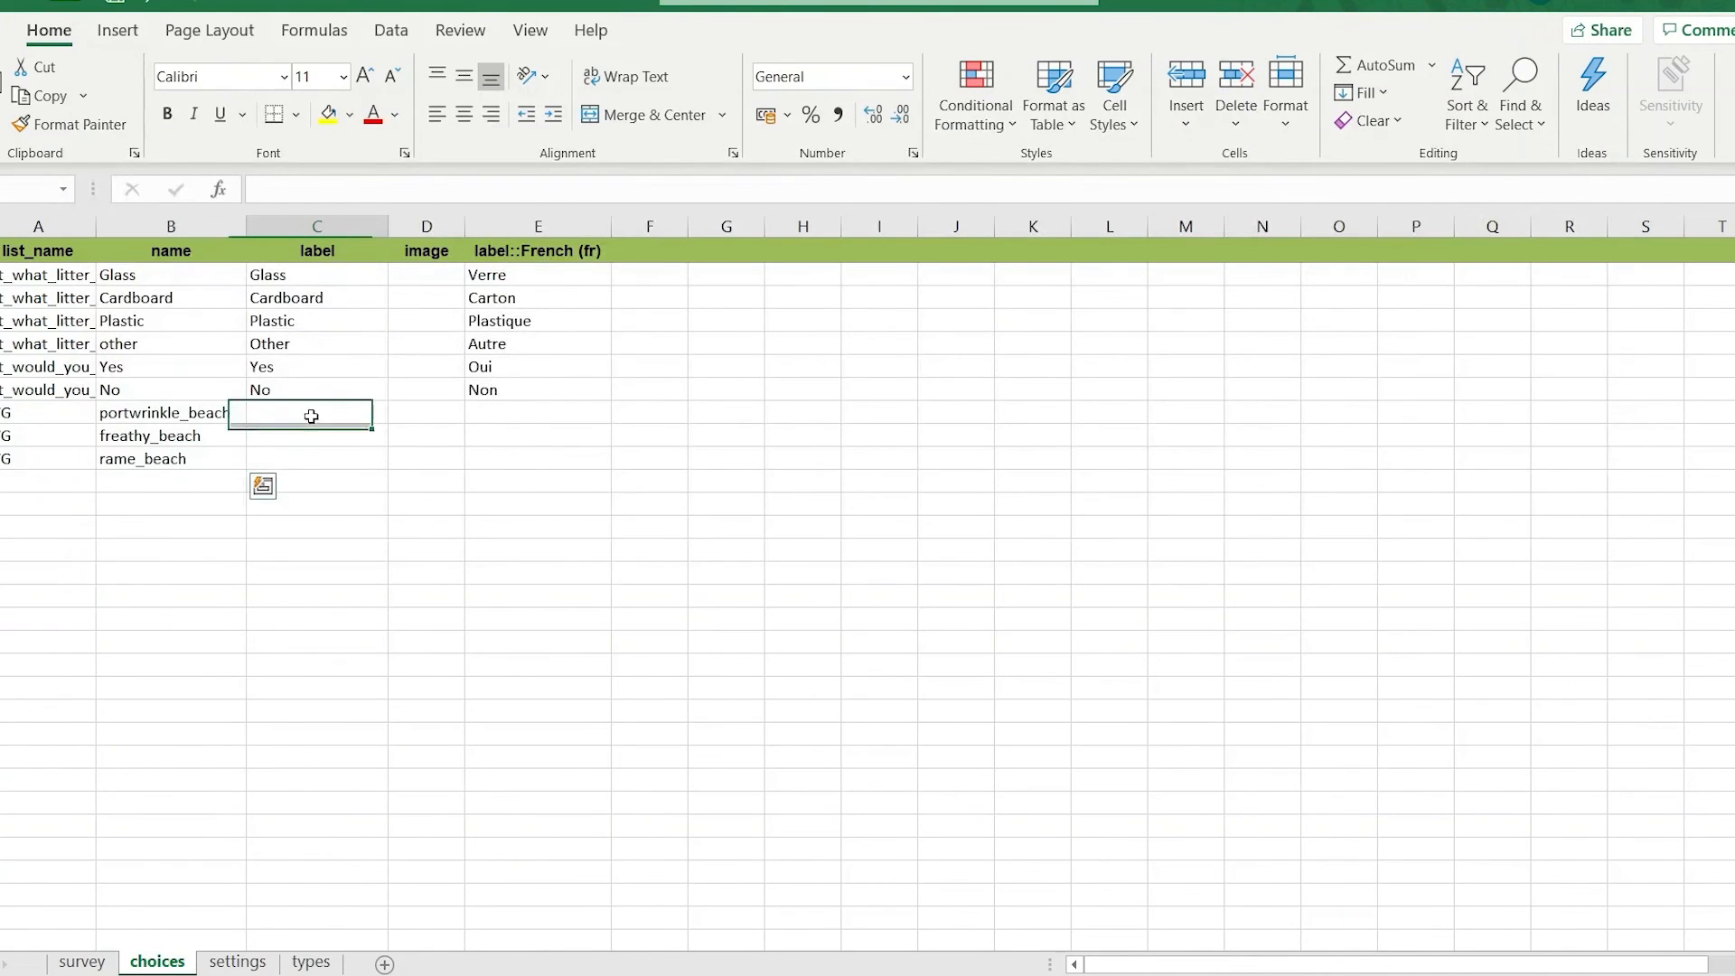
key("ctrl+v")
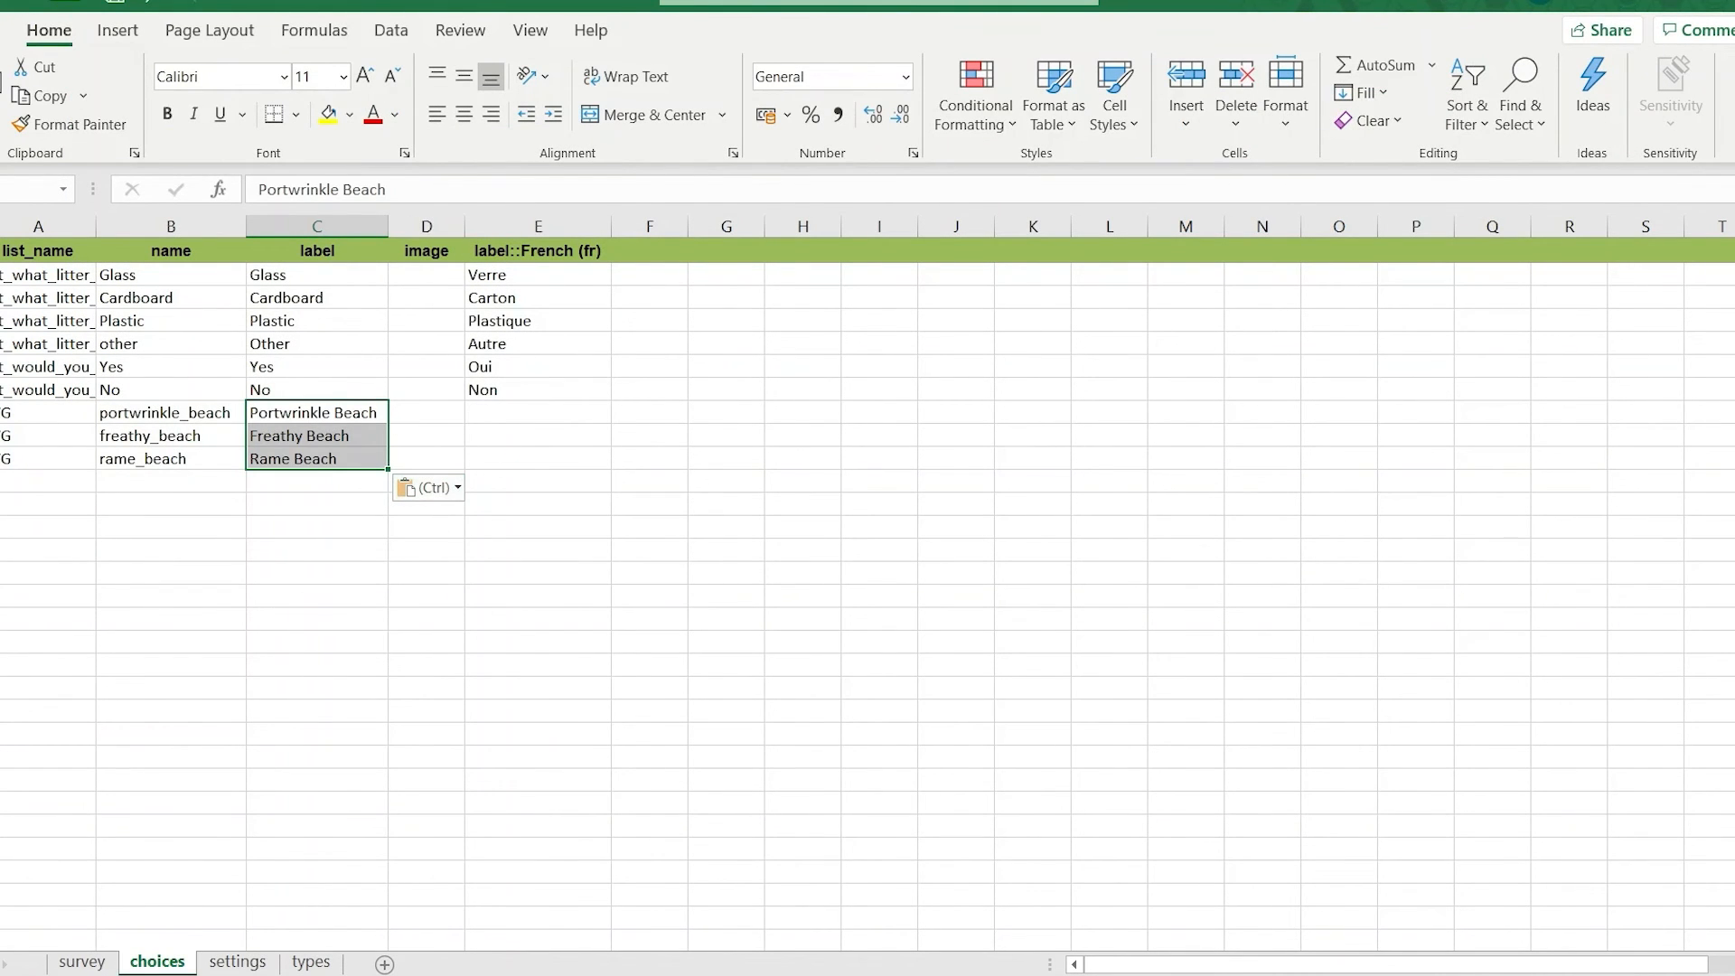
On the survey sheet, change the litter pickup location question's type to select_one SVG and accept the custom type.
left_click(82, 961)
left_click(158, 849)
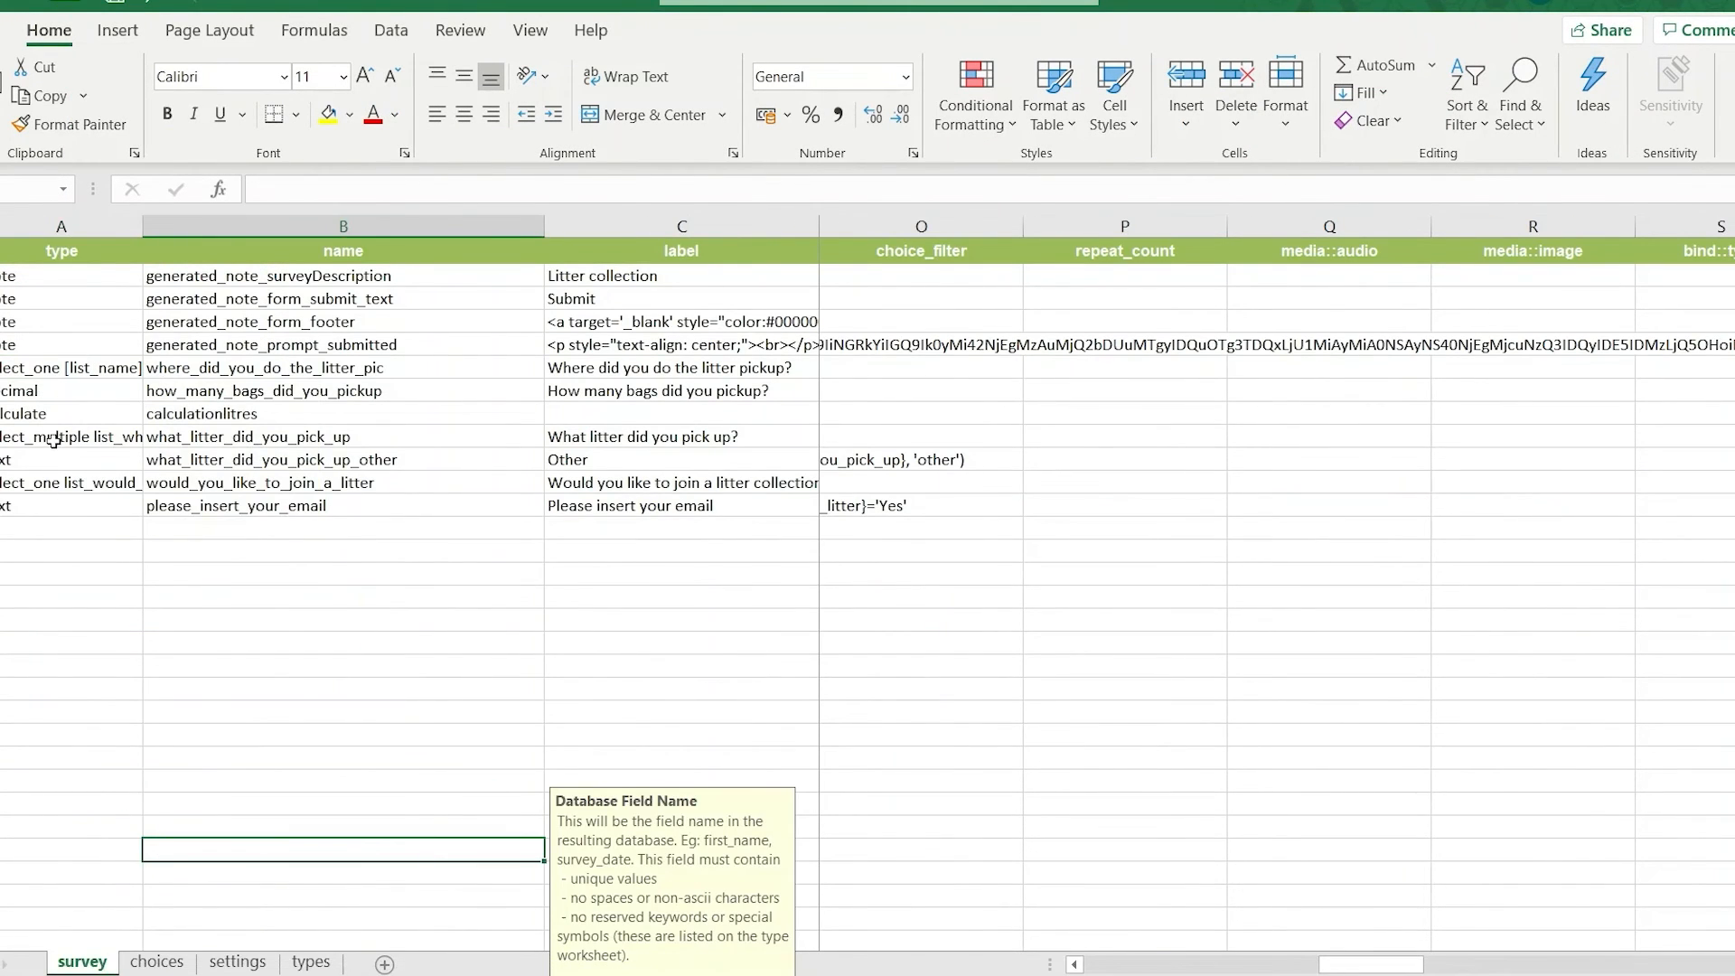
left_click(54, 373)
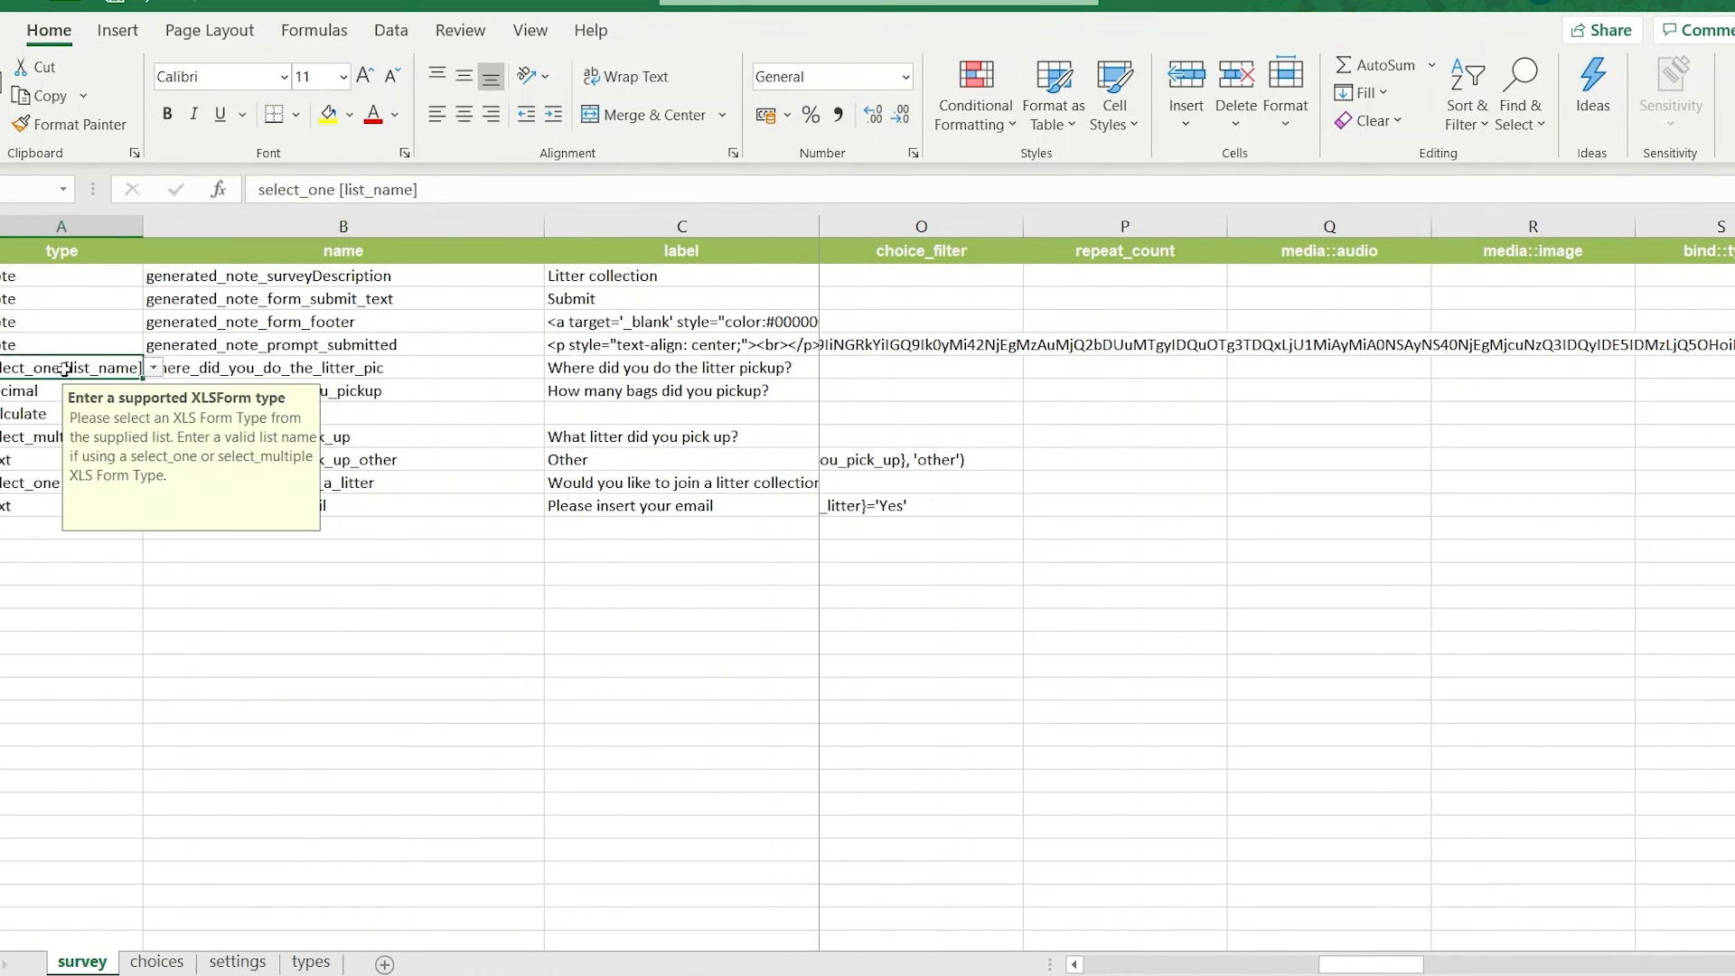
double_click(73, 367)
left_click_drag(73, 368, 140, 369)
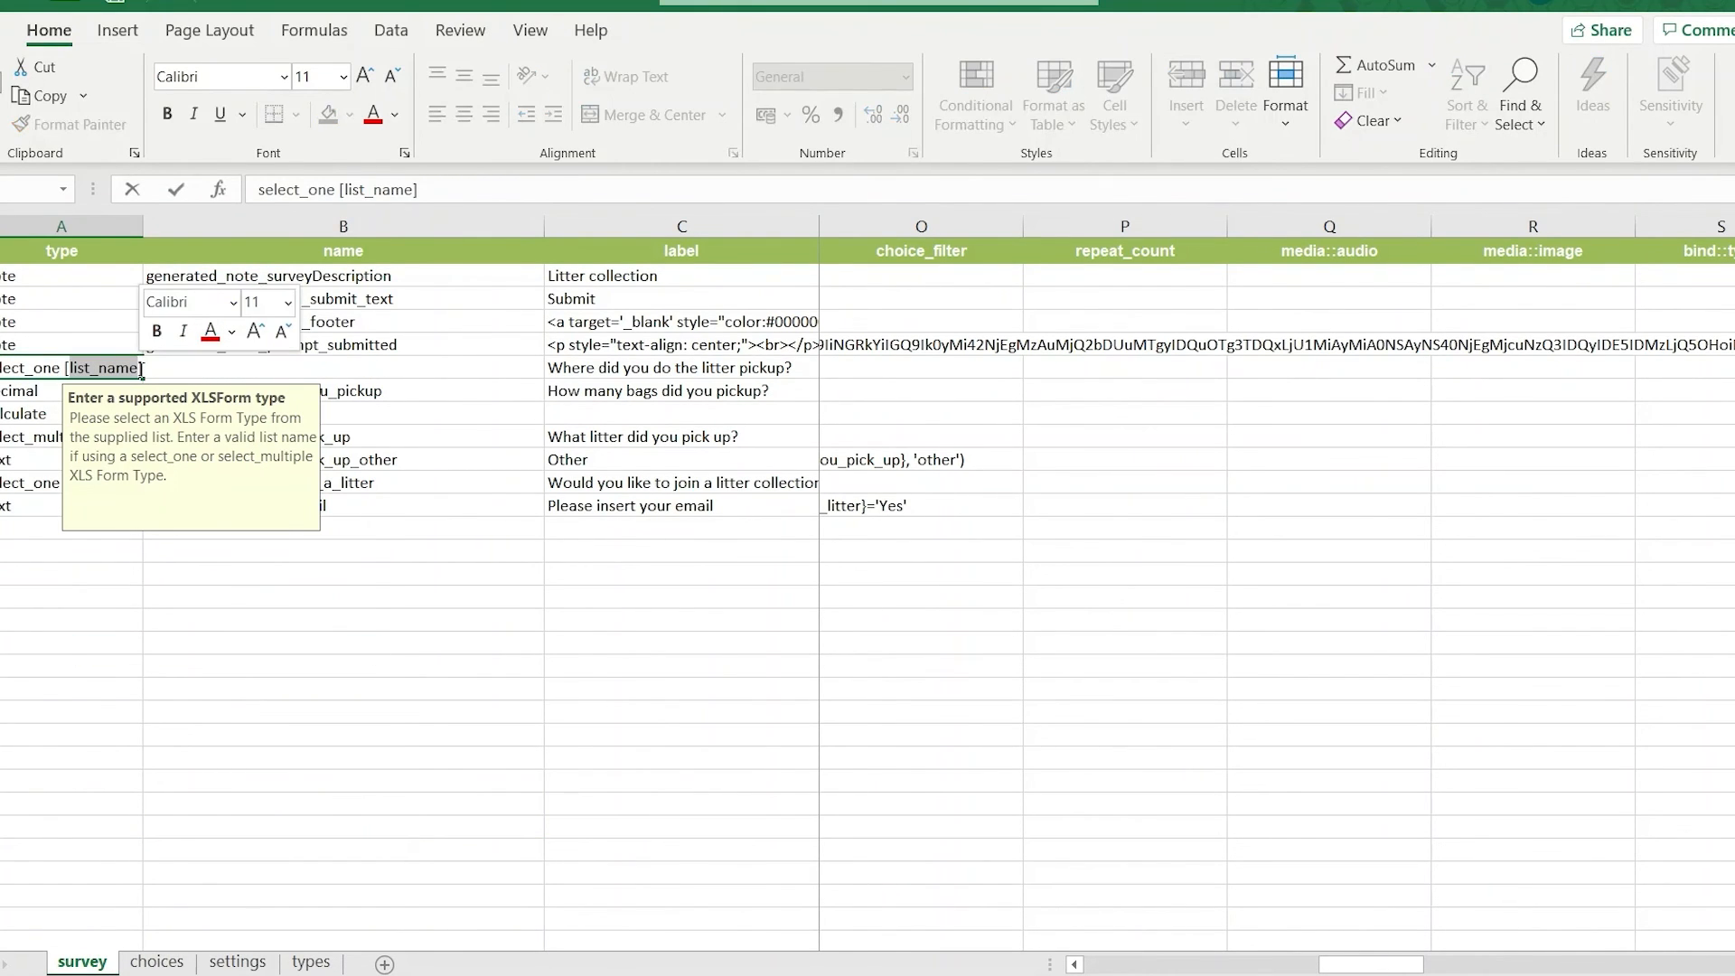
key("BackSpace")
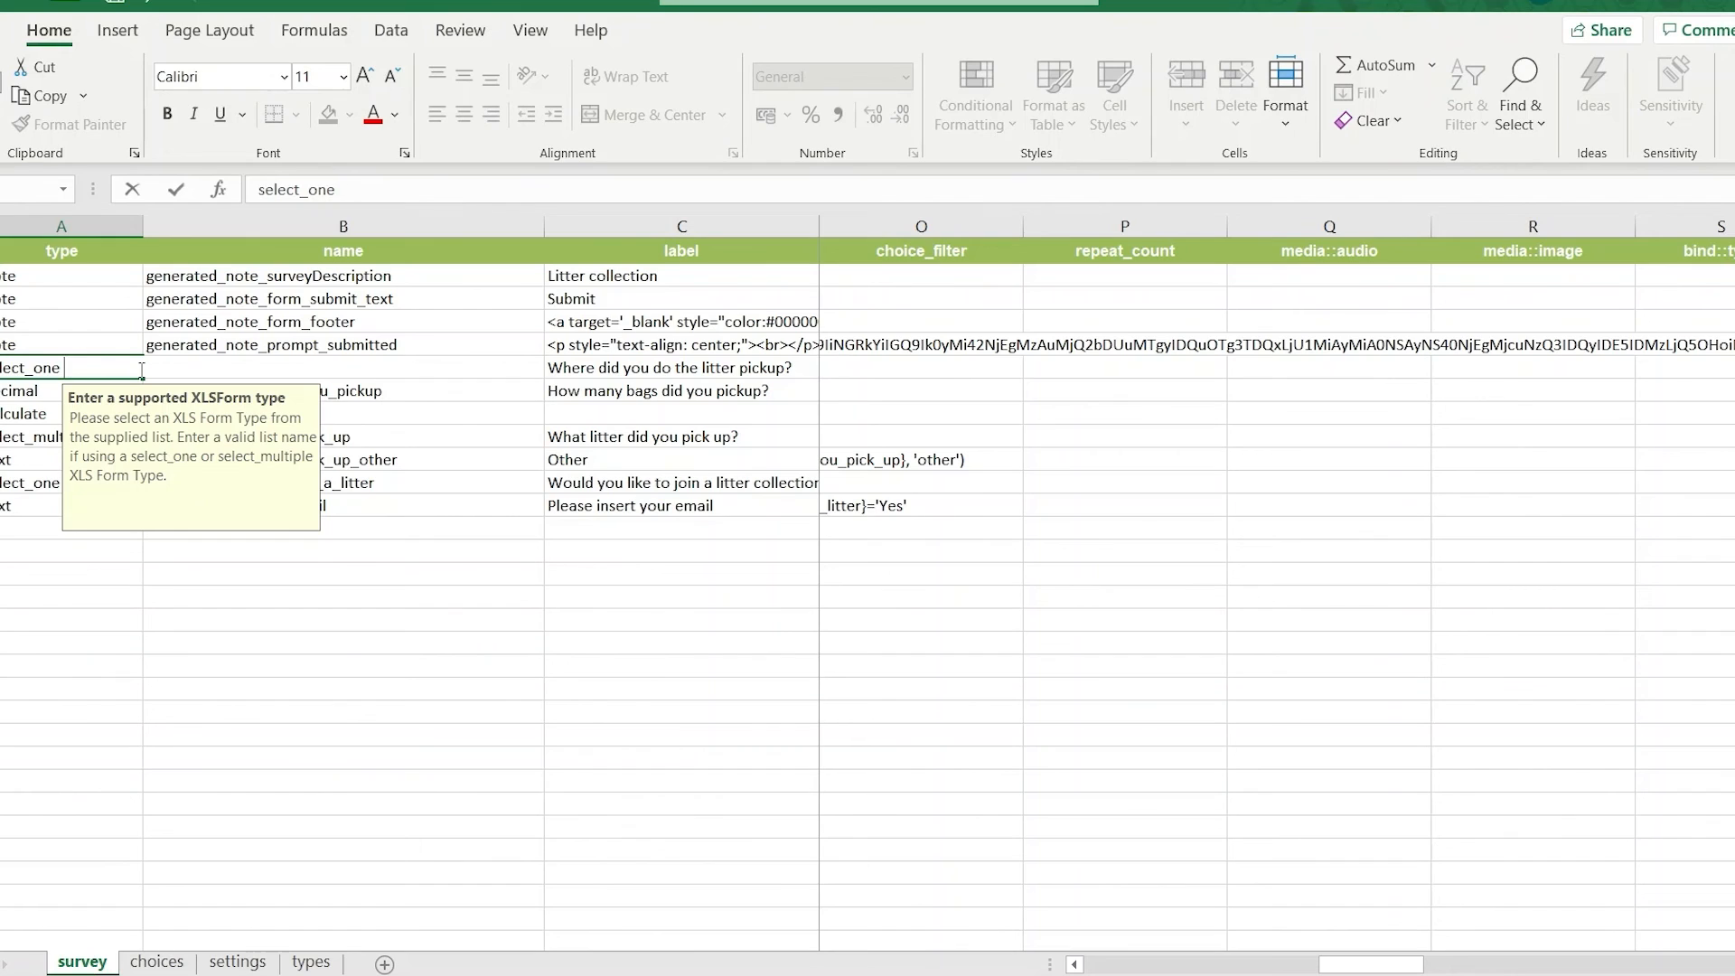
type("SVG")
key("Return")
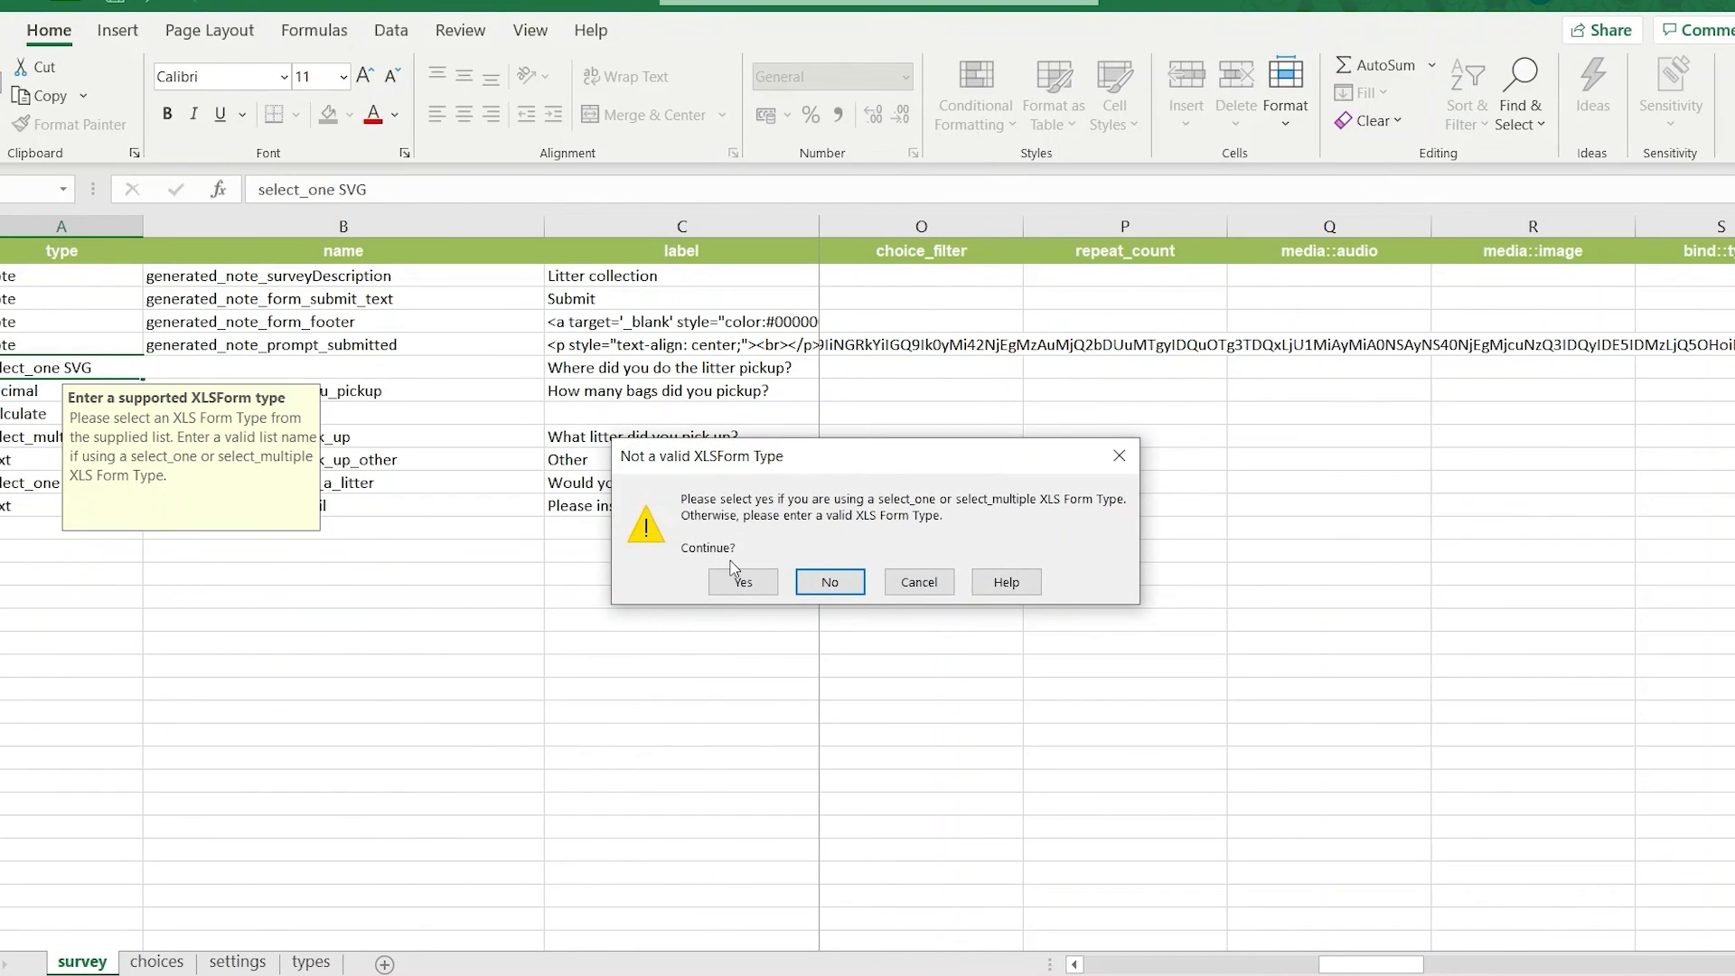
left_click(742, 581)
Set the appearance of the "Where did you do the litter pickup?" question to image-map.
left_click(682, 369)
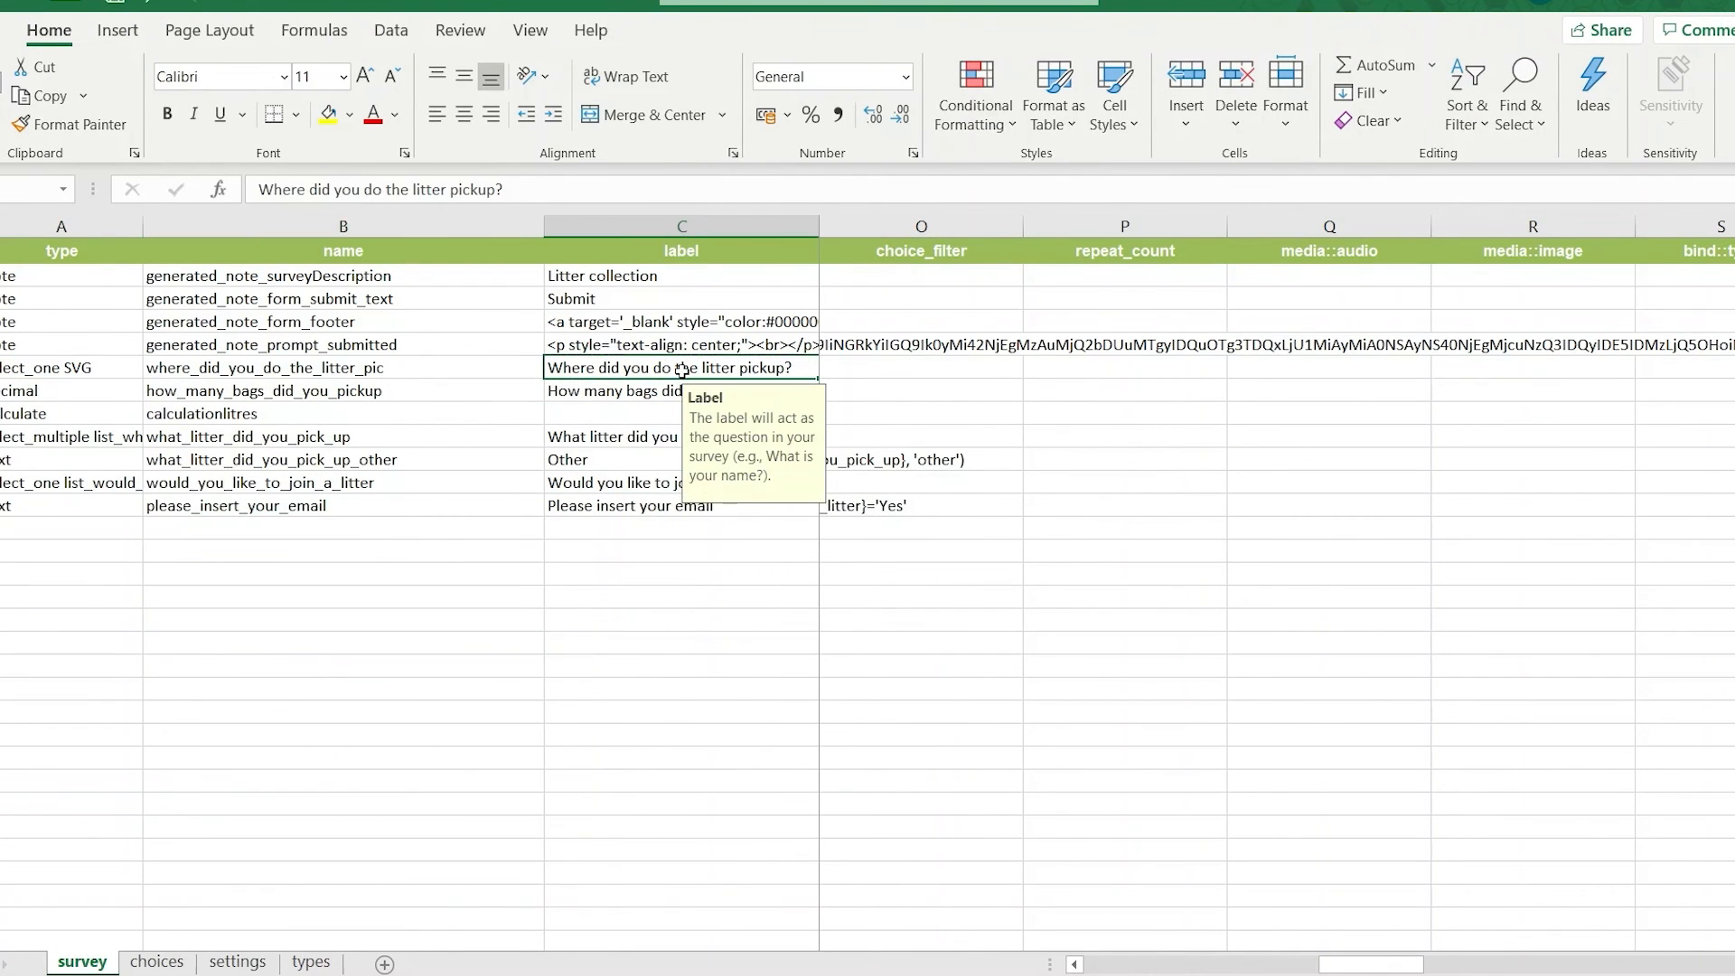
left_click_drag(1336, 963, 1126, 968)
left_click(1039, 368)
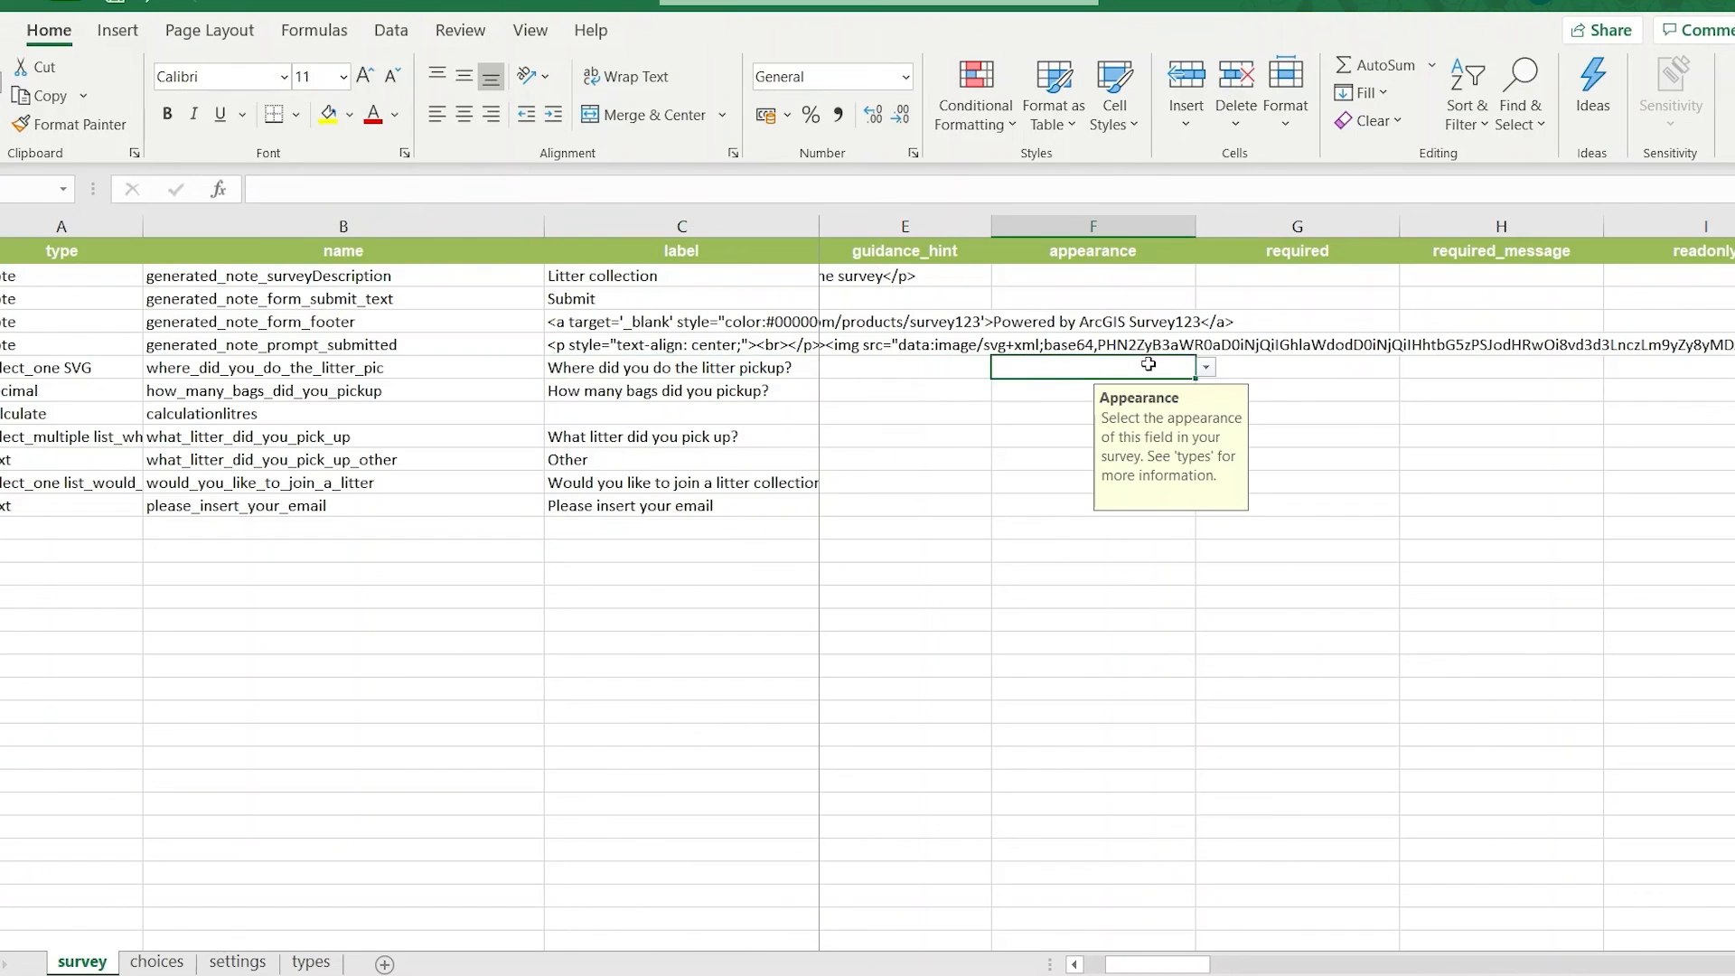
left_click(1207, 369)
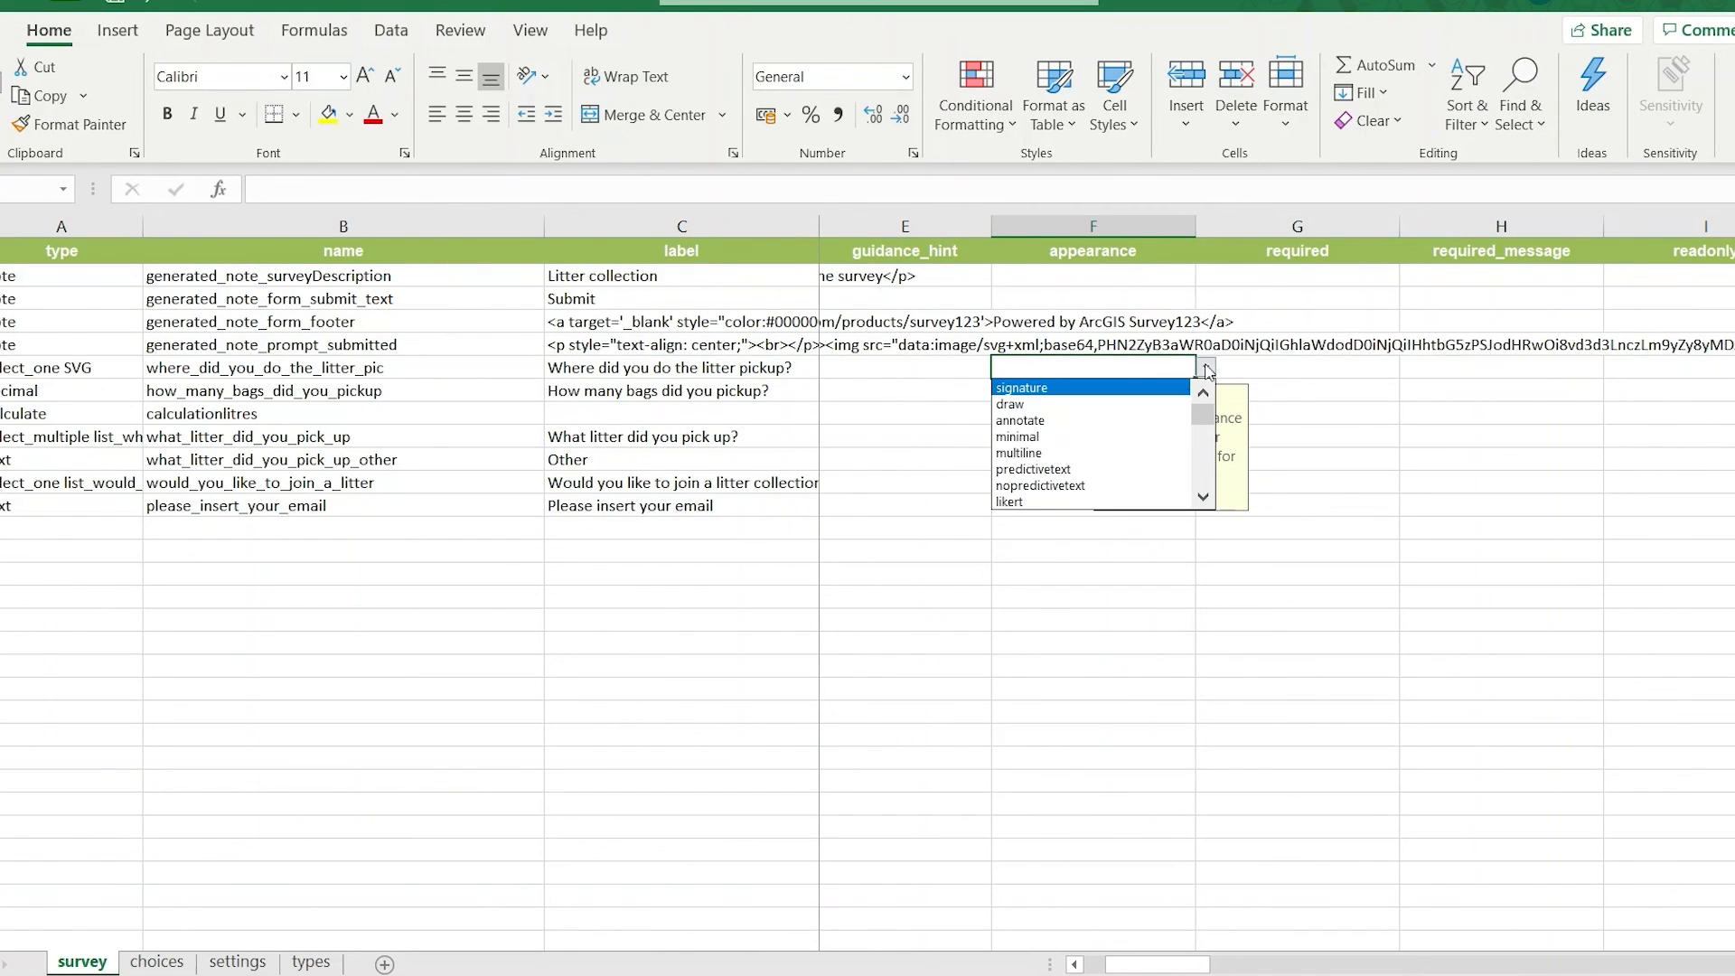
left_click(1203, 496)
left_click(1203, 497)
left_click(1202, 499)
left_click(1202, 498)
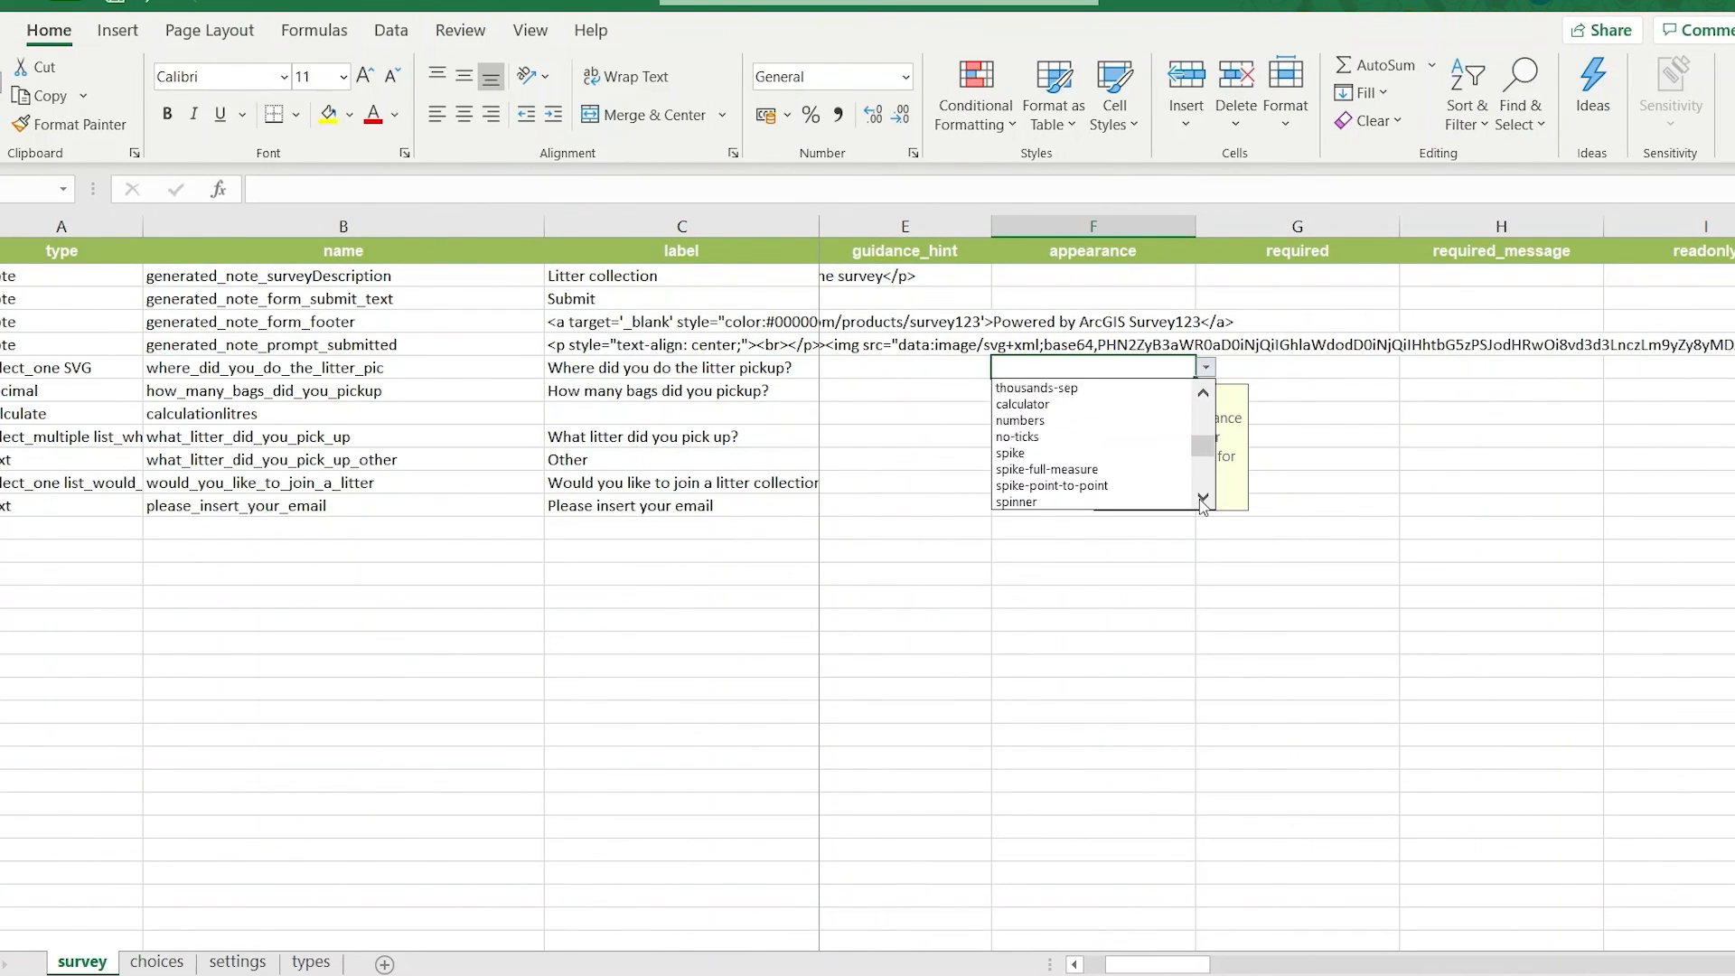
left_click(1202, 499)
left_click(1202, 499)
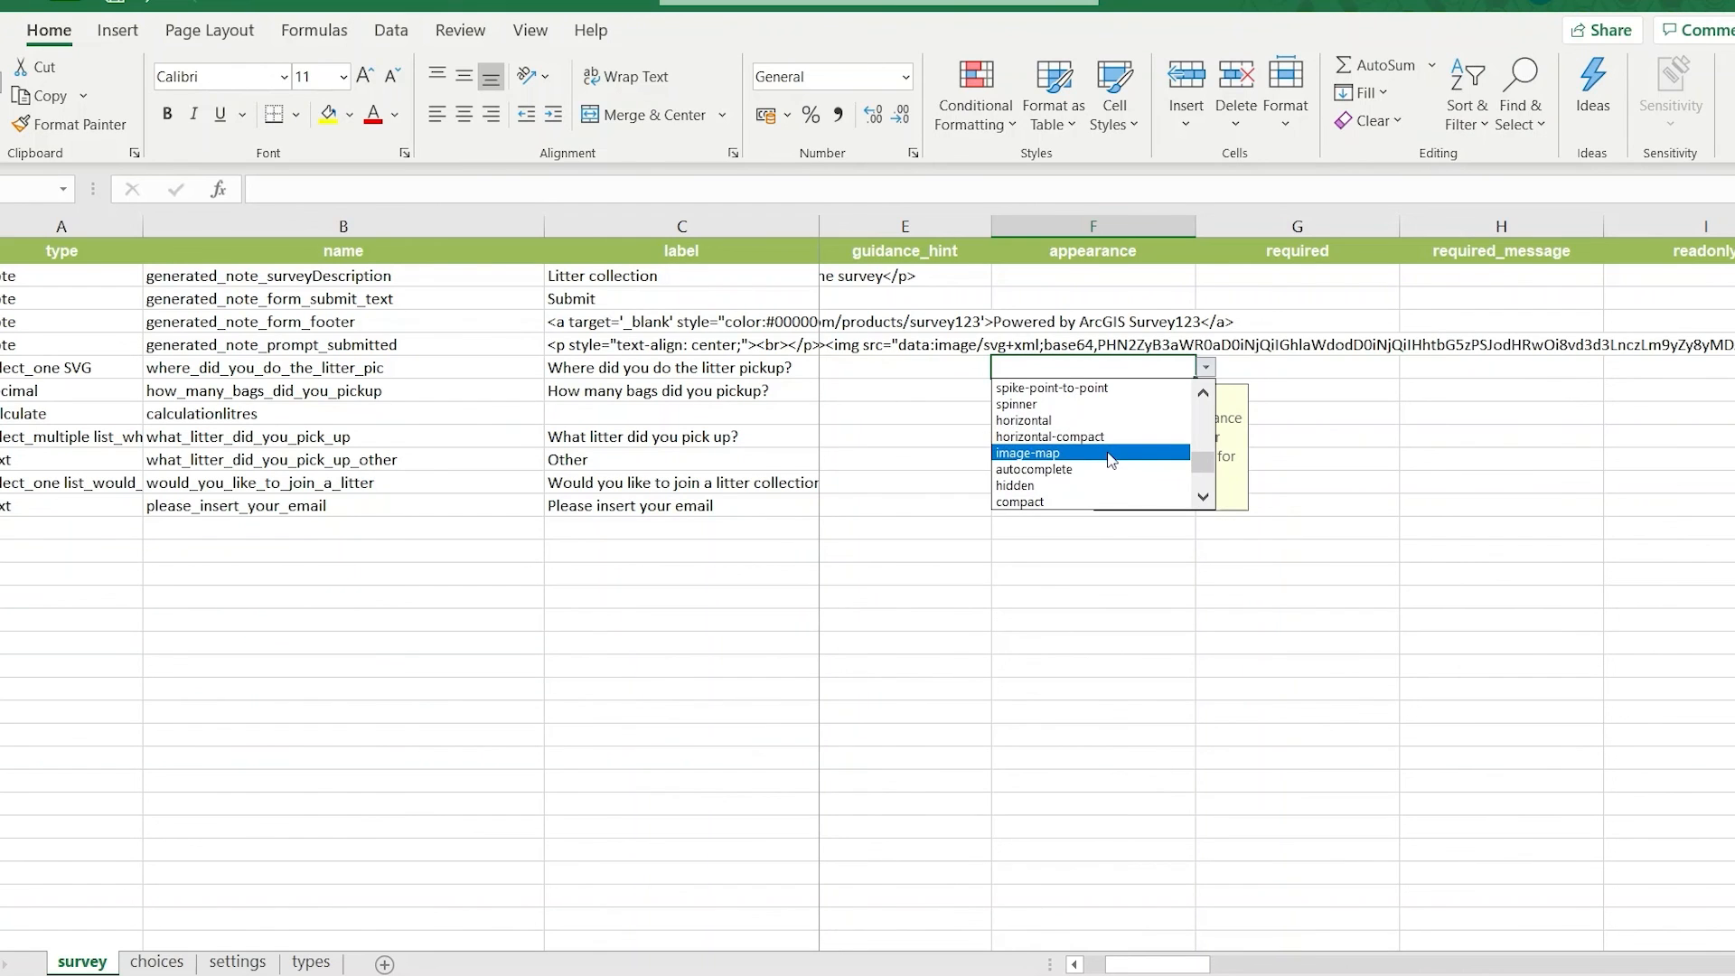
left_click(1105, 461)
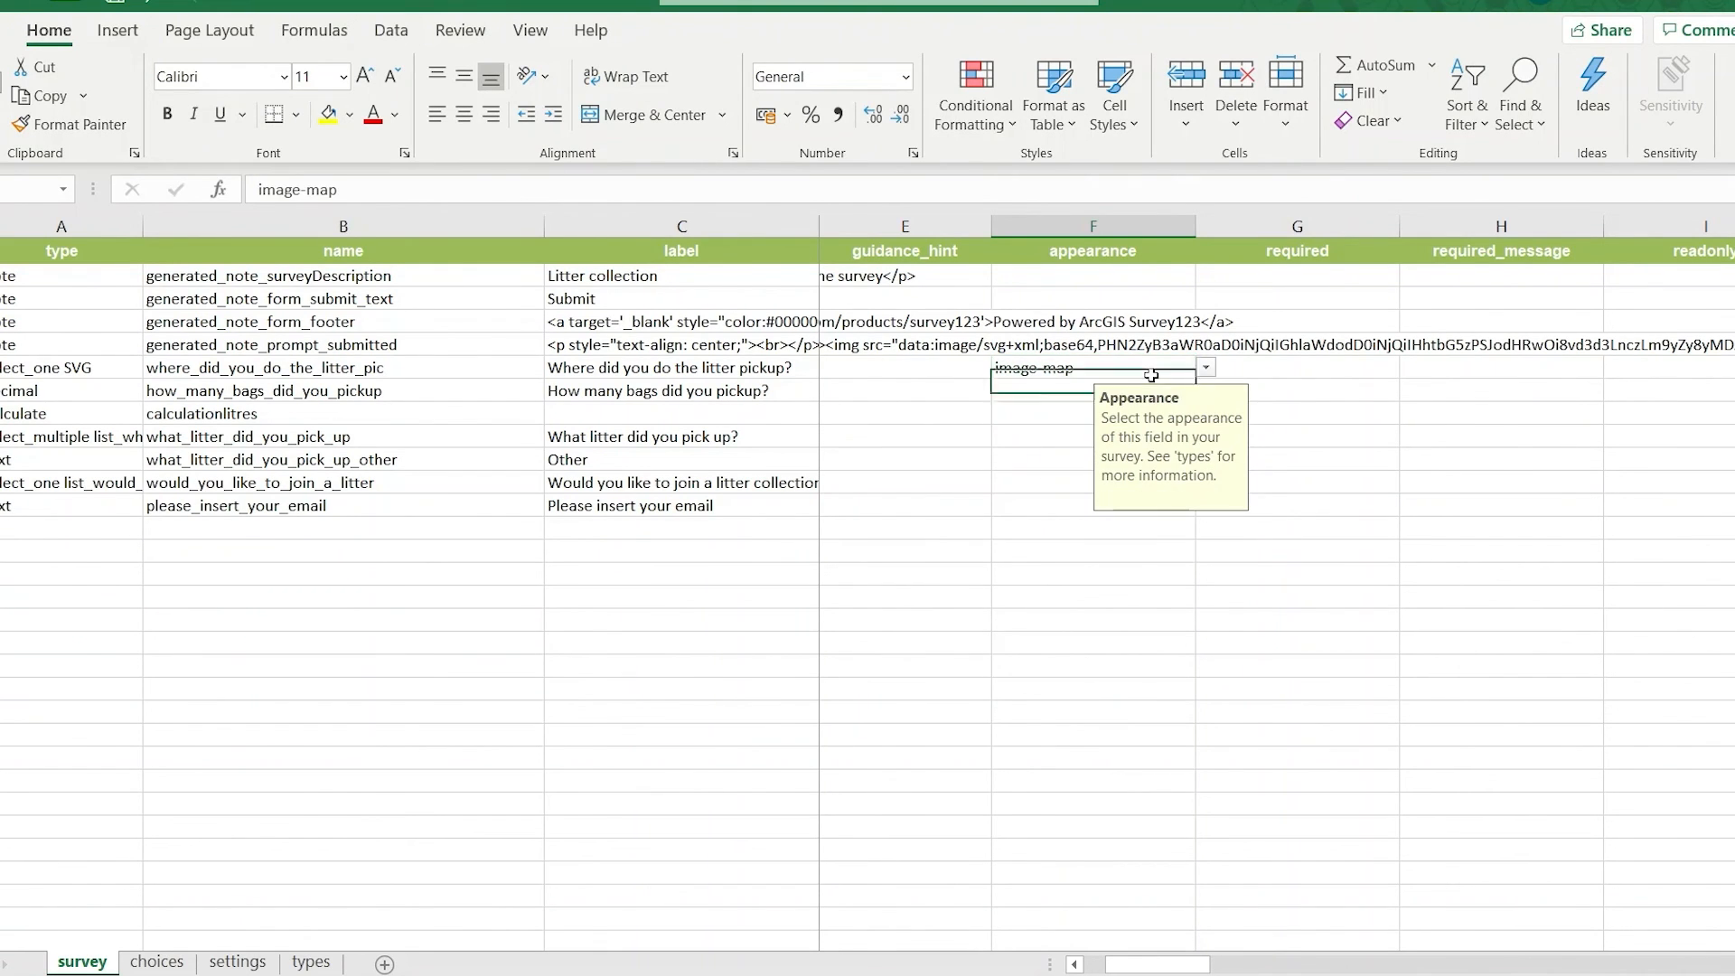
Enter Plymouth.svg as the media::image of the "Where did you do the litter pickup?" question.
scroll(1277, 597, "right", 2)
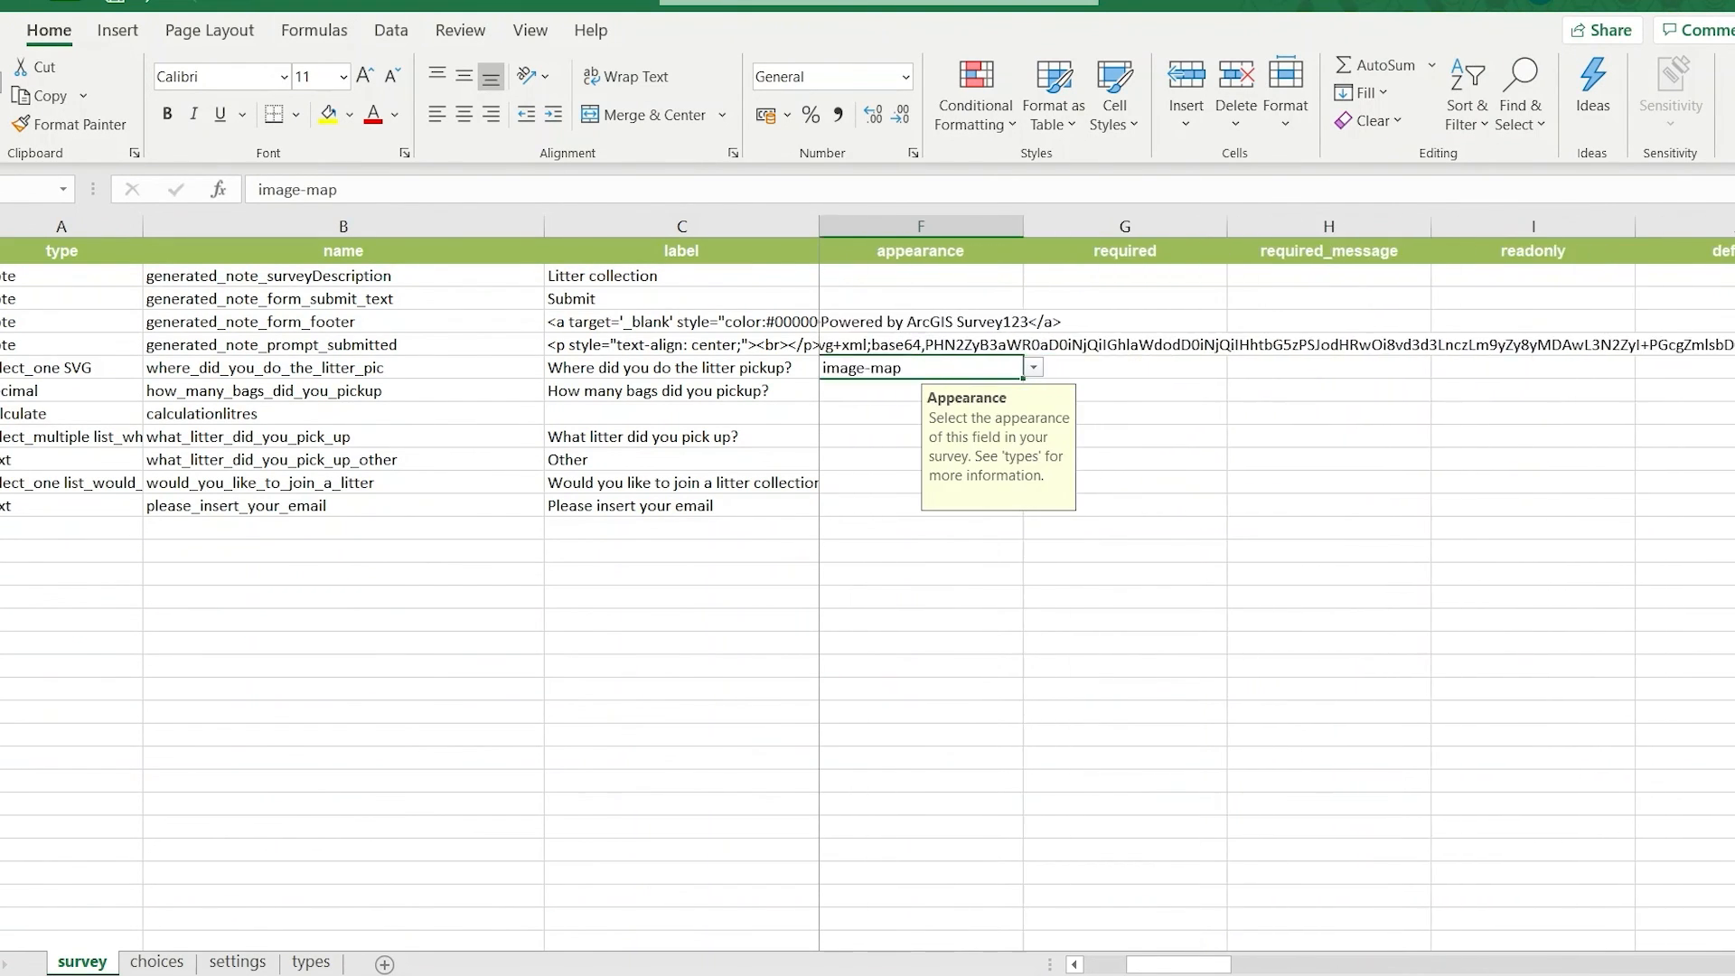
scroll(1277, 597, "right", 7)
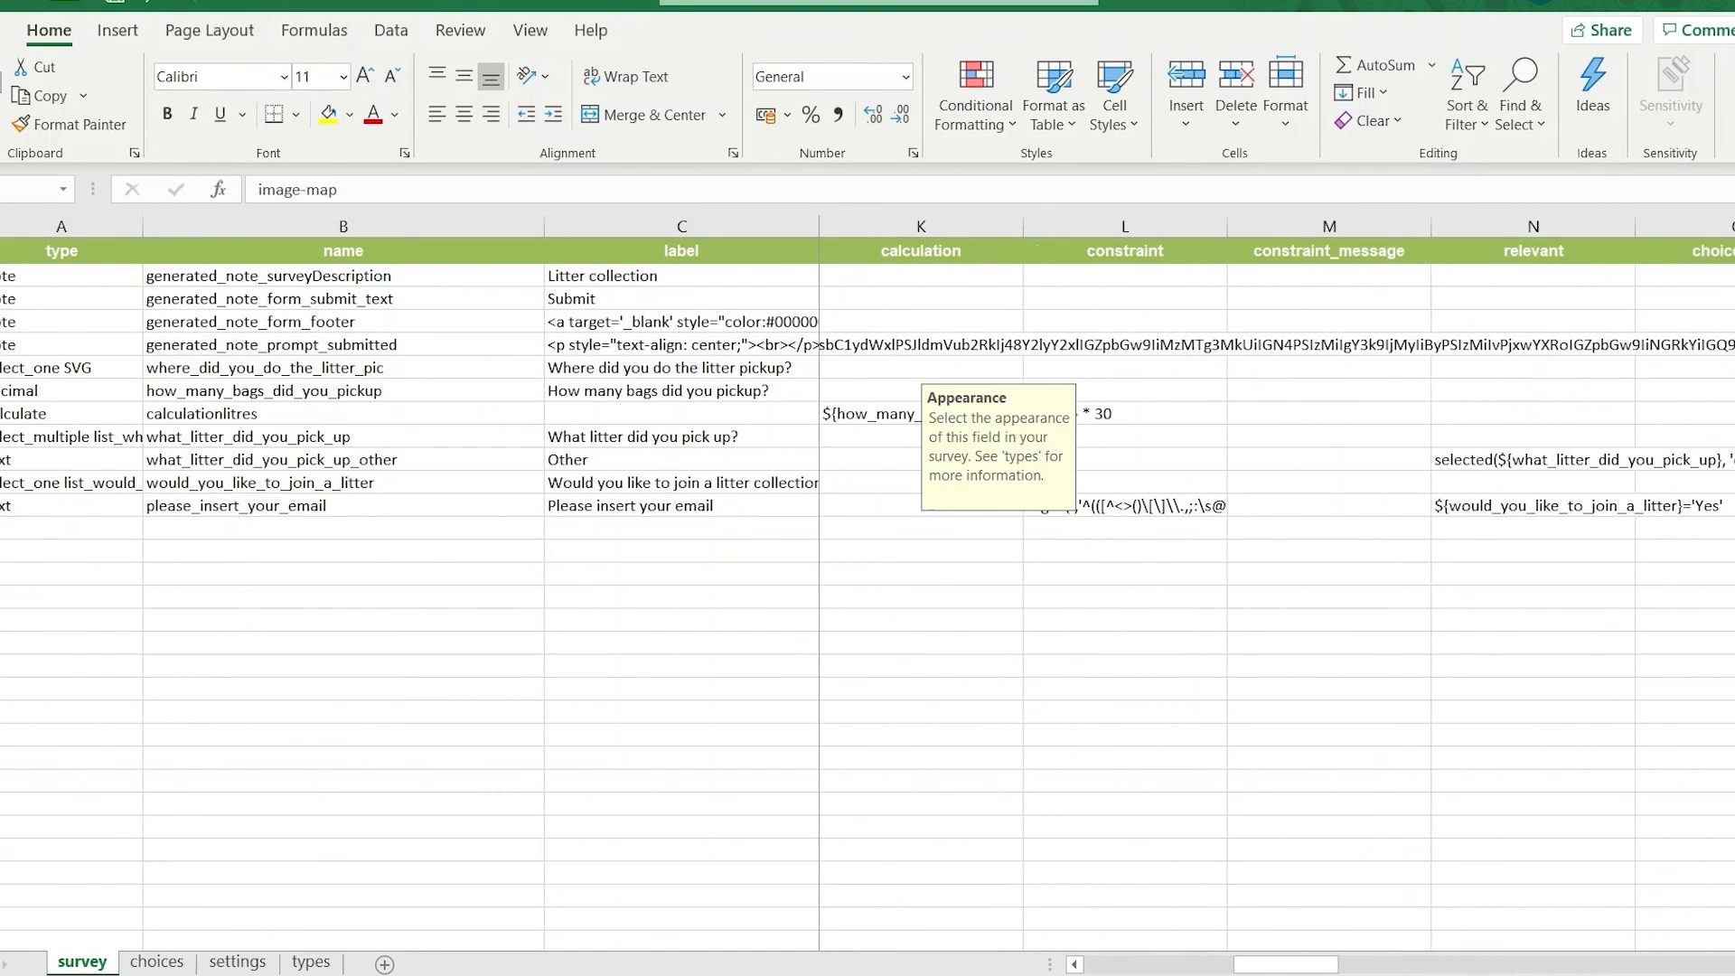
scroll(1277, 597, "right", 3)
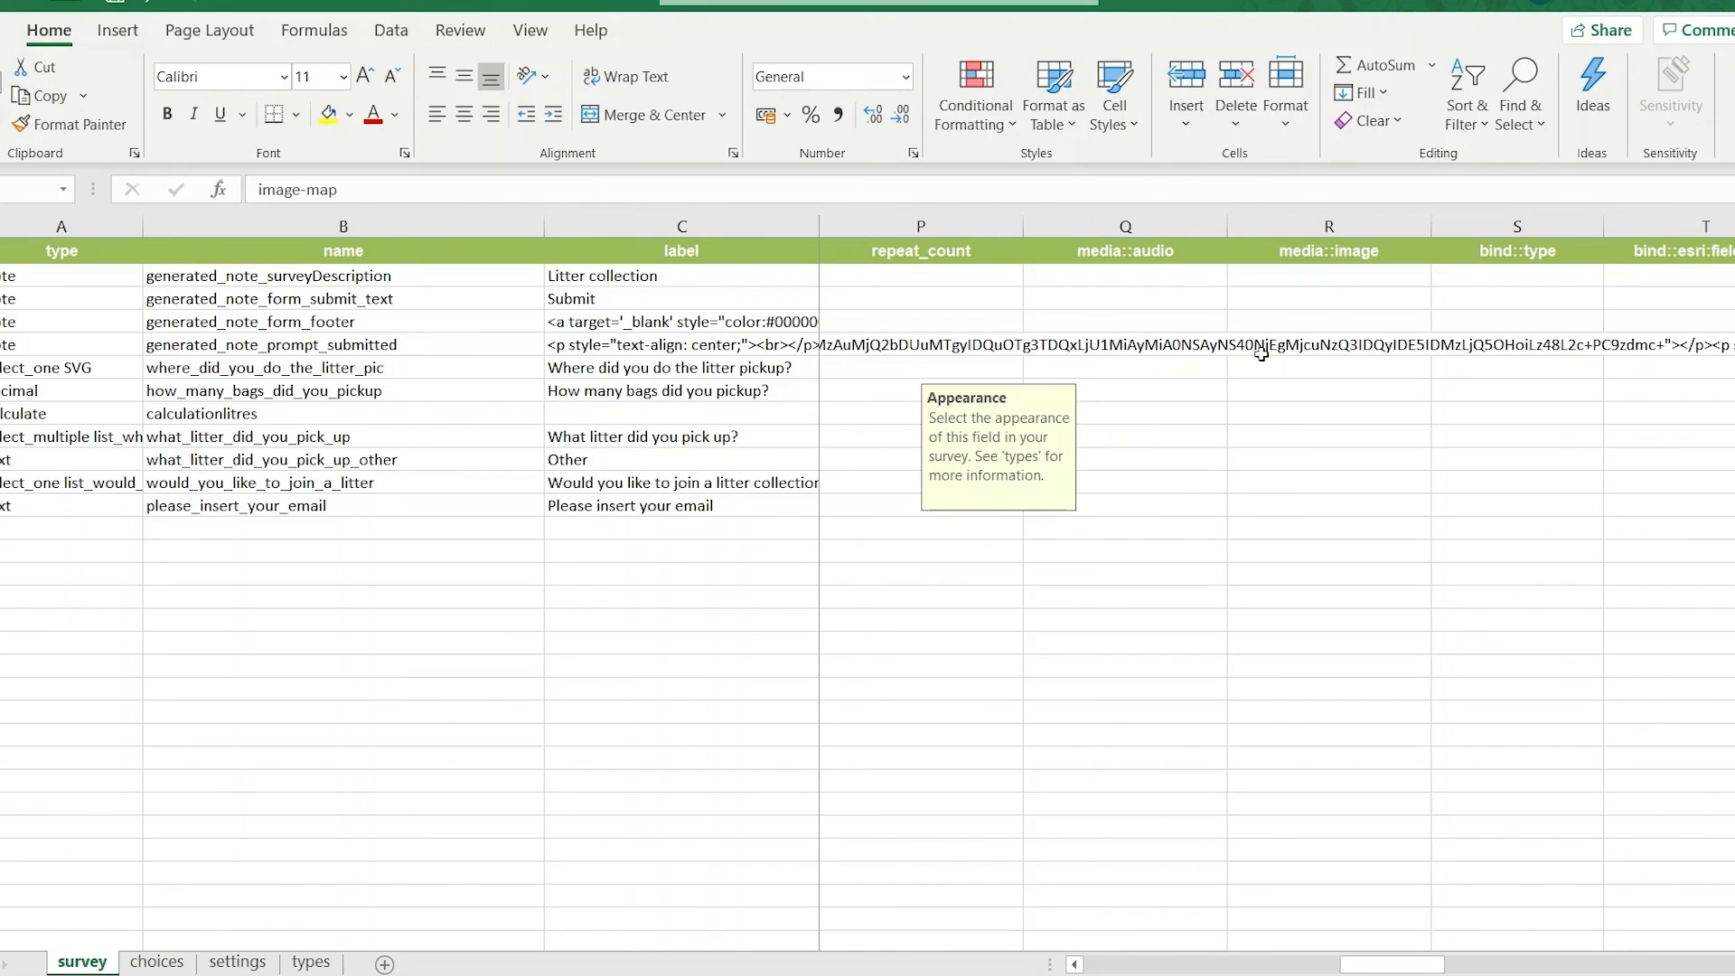
left_click_drag(1306, 253, 1331, 435)
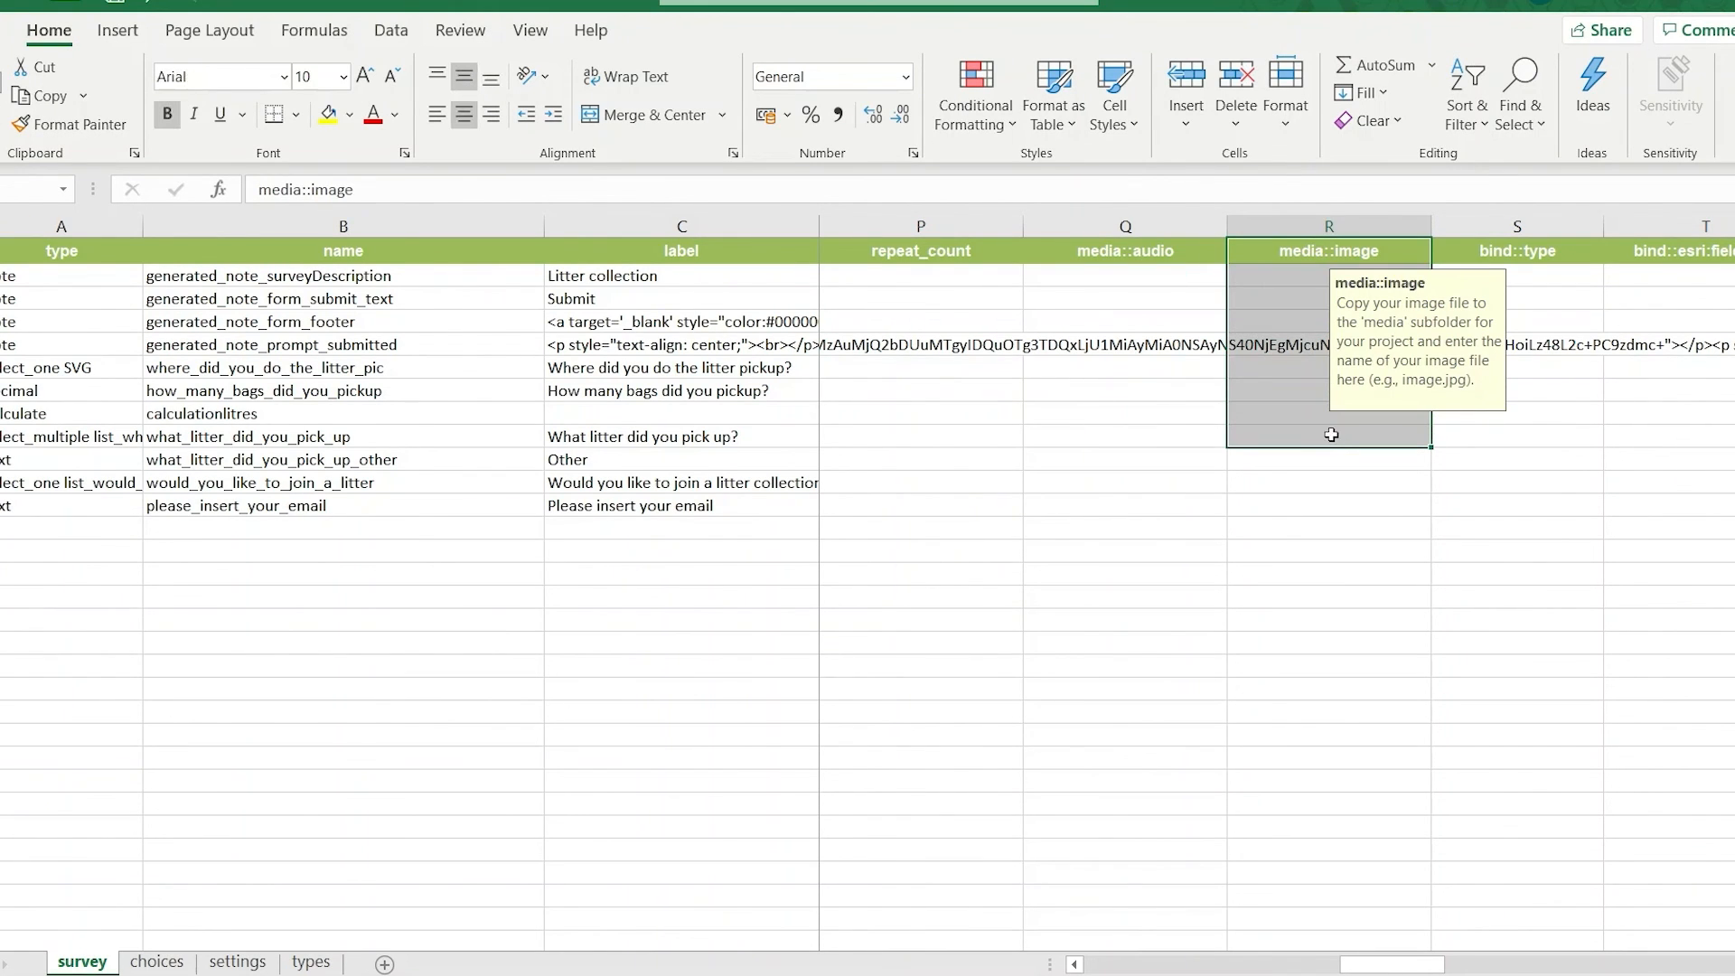
left_click(1263, 372)
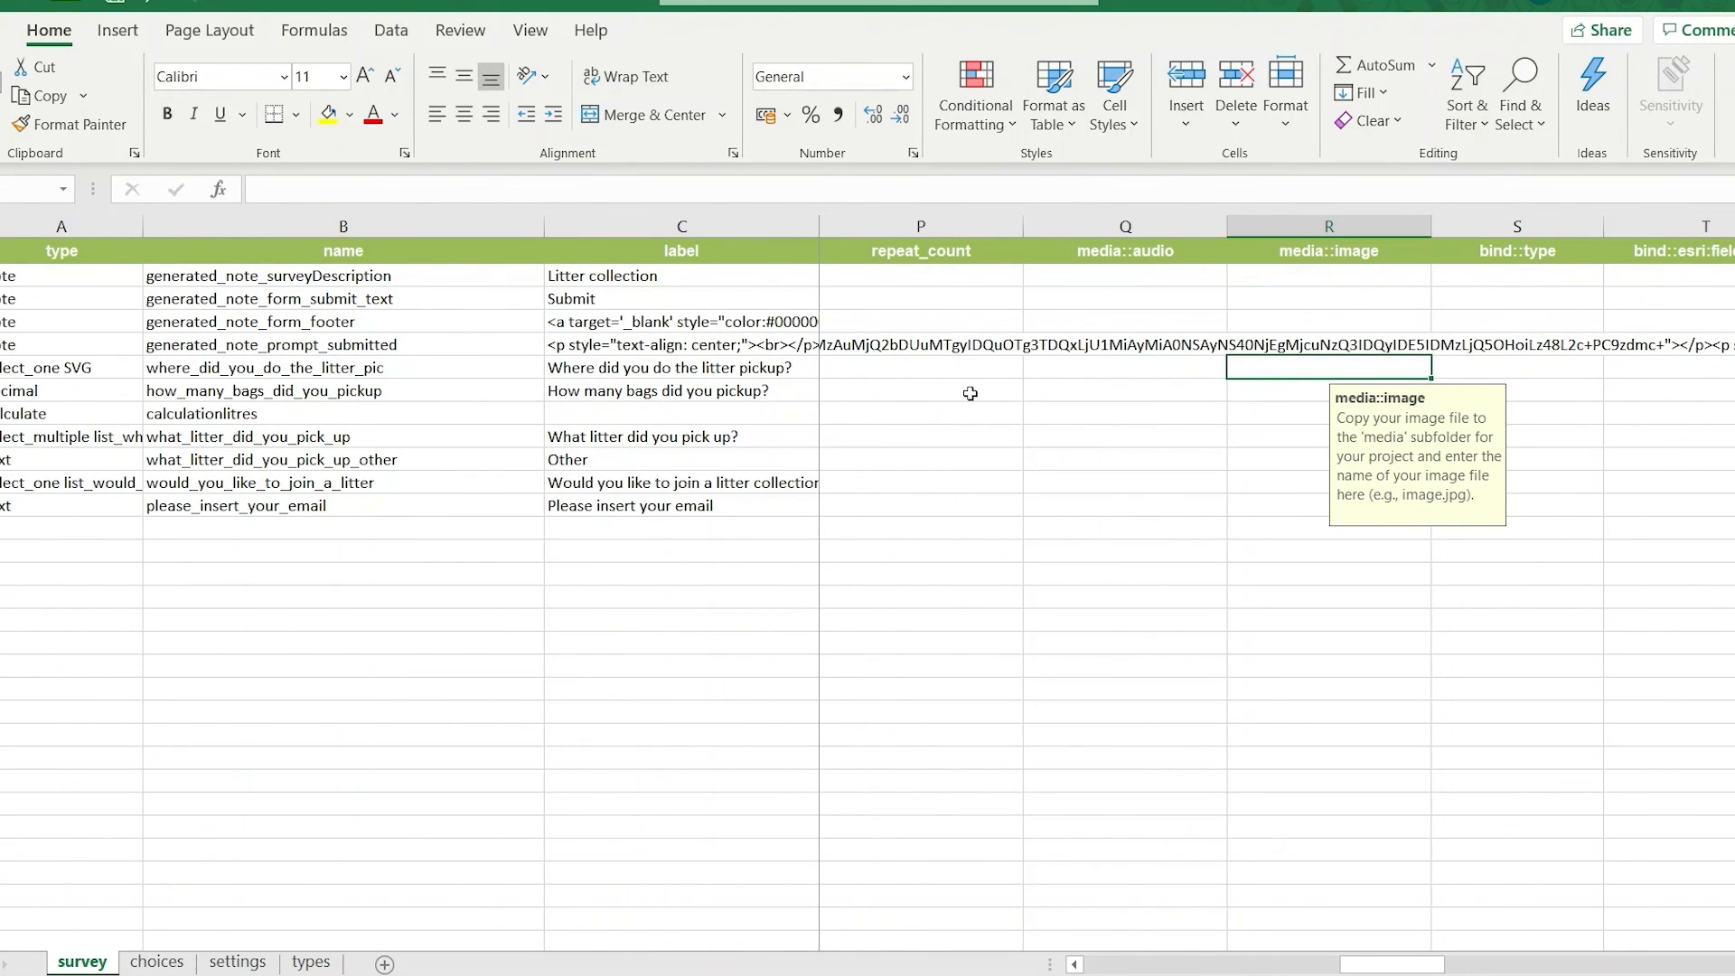
double_click(1269, 365)
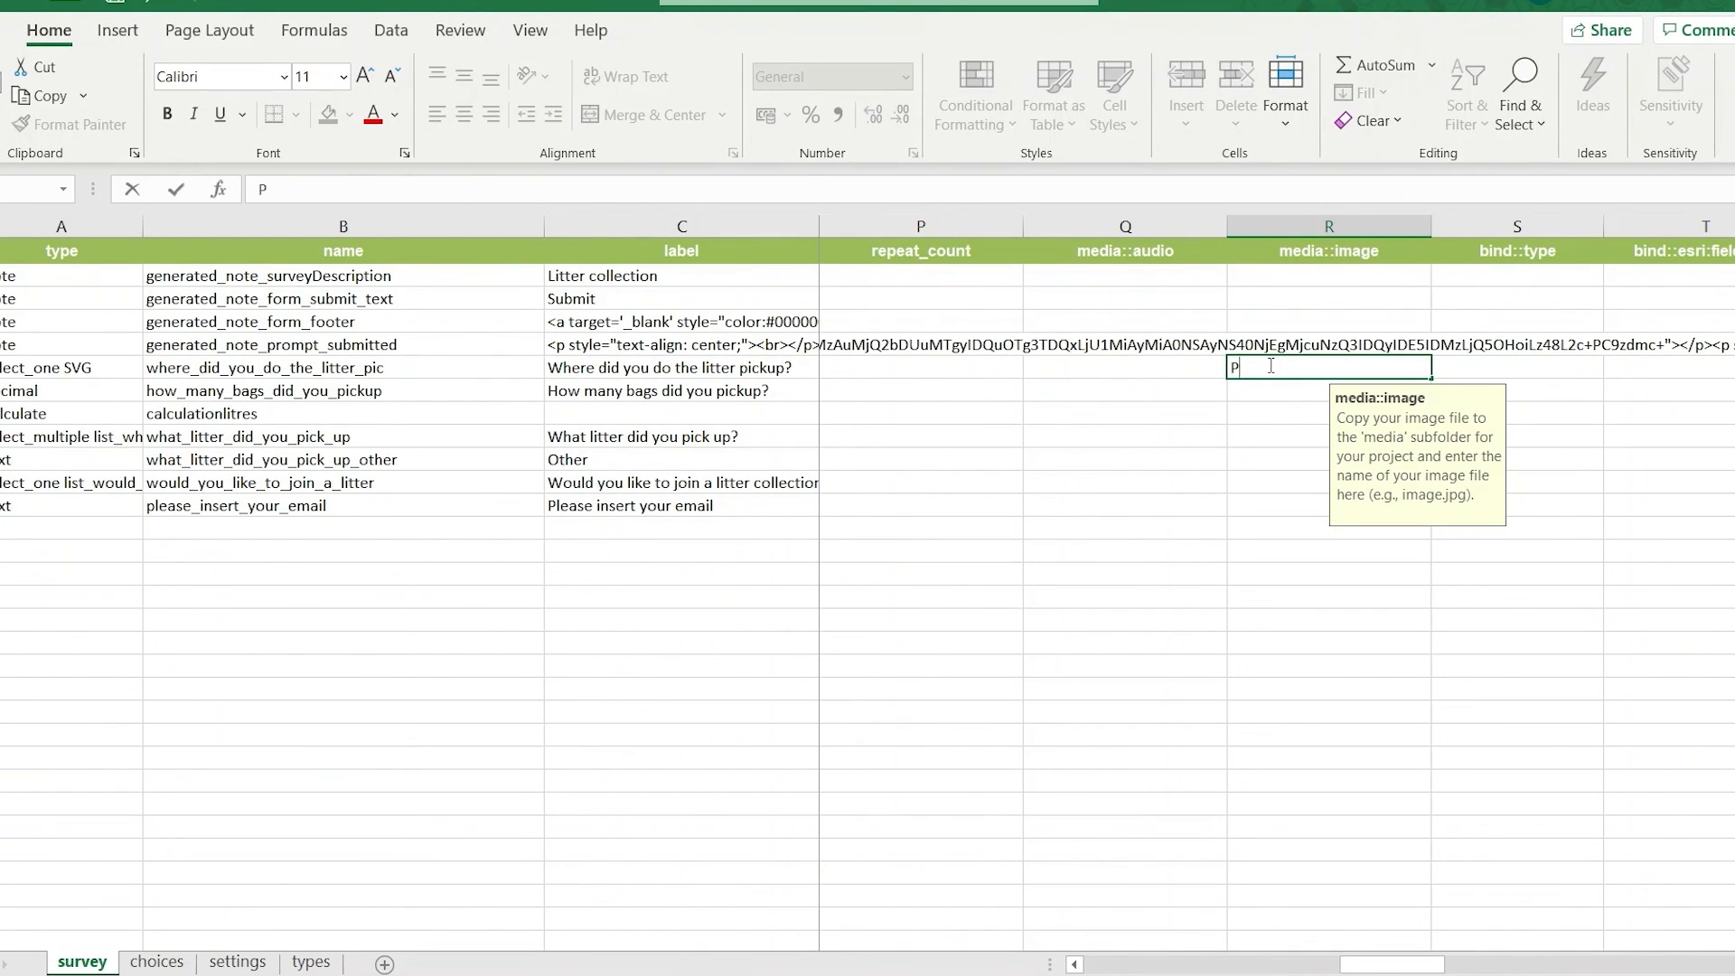
type("Plymouth.svg")
key("ctrl+Return")
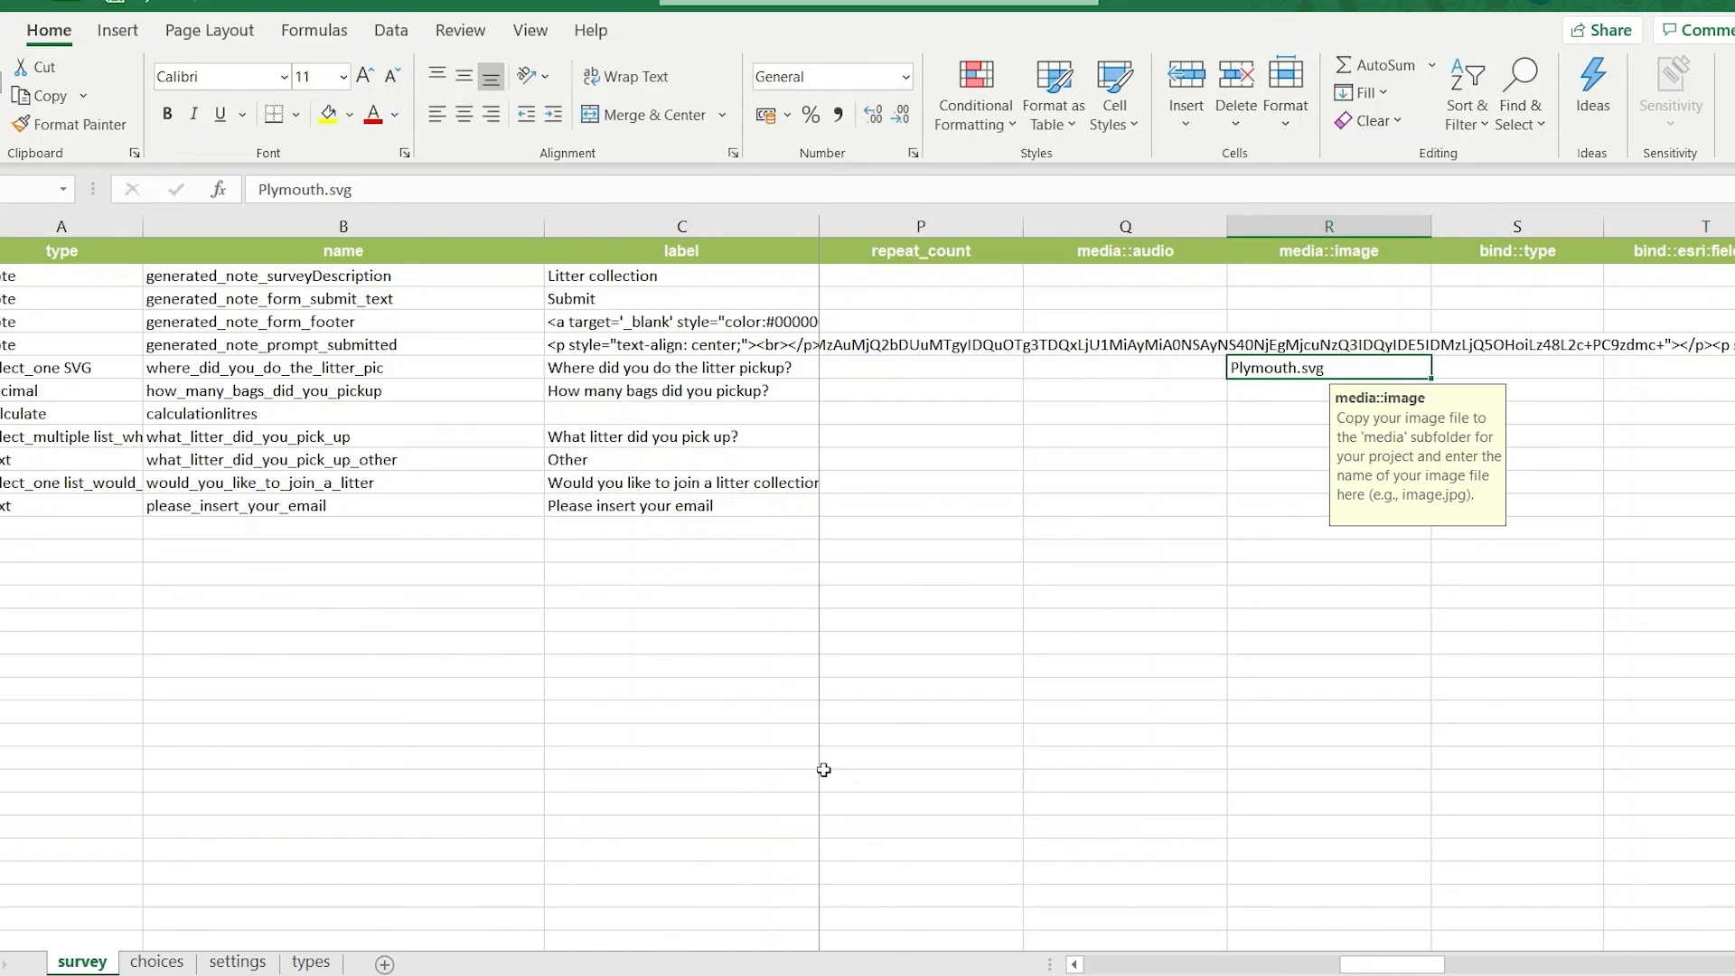
Switch to Survey123 Connect and test the image map in the survey preview by selecting the southeasternmost beach.
left_click(1102, 970)
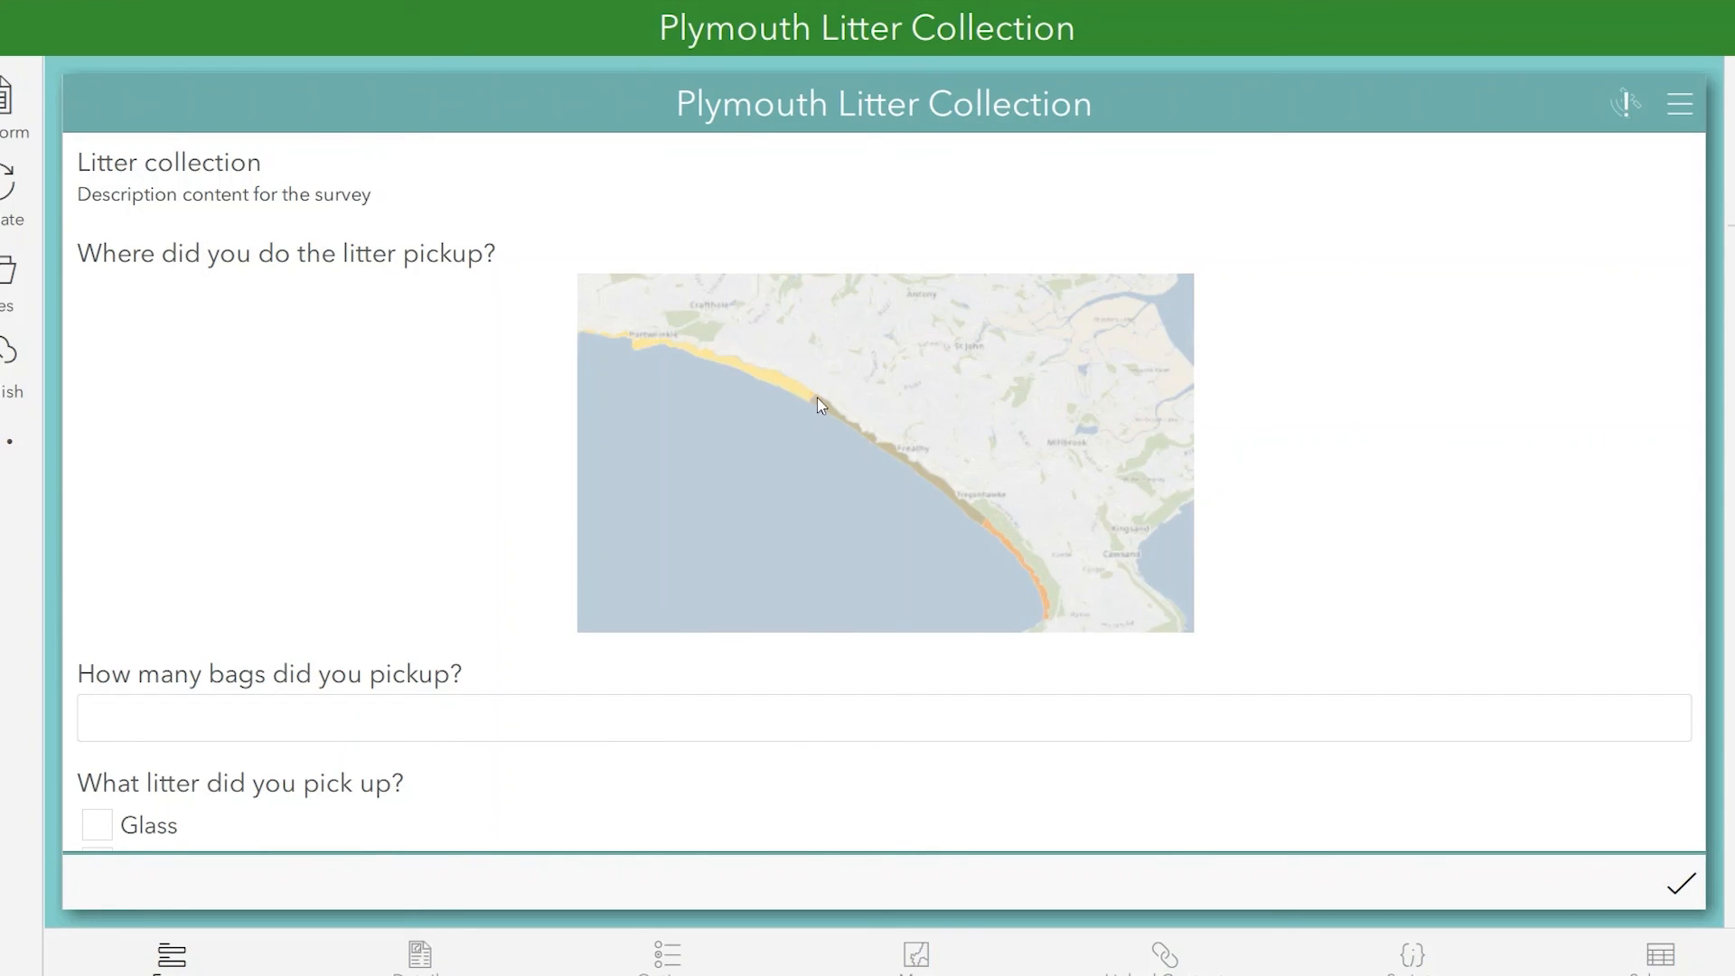
left_click(996, 533)
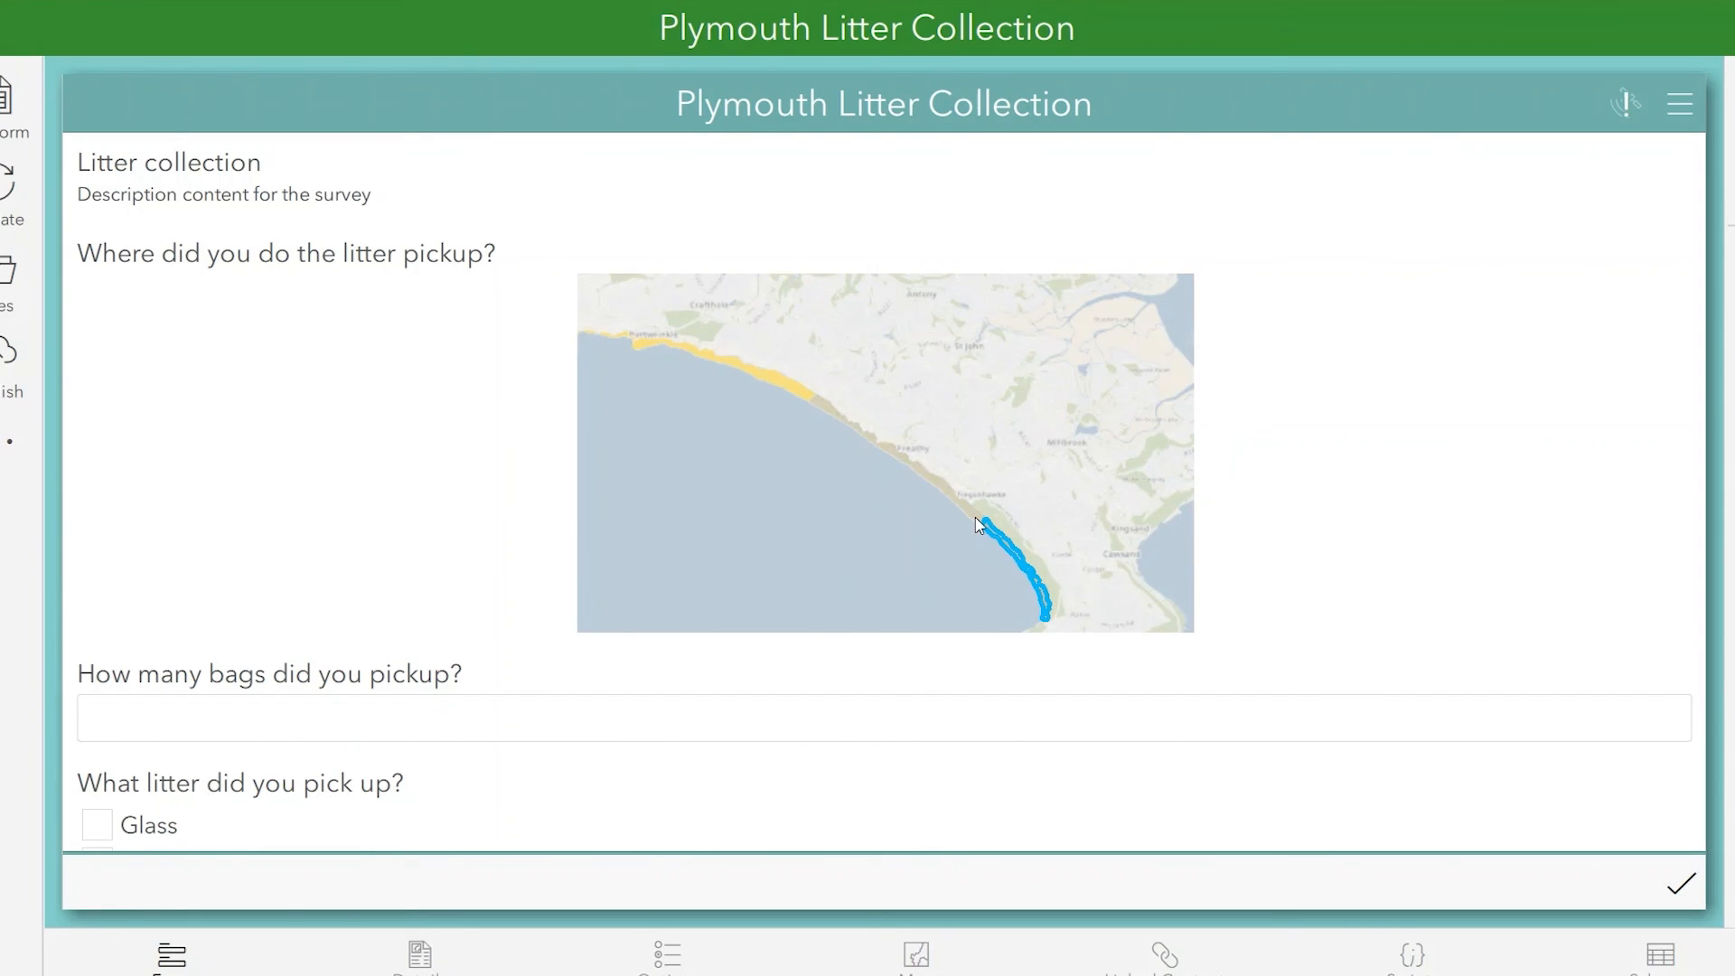